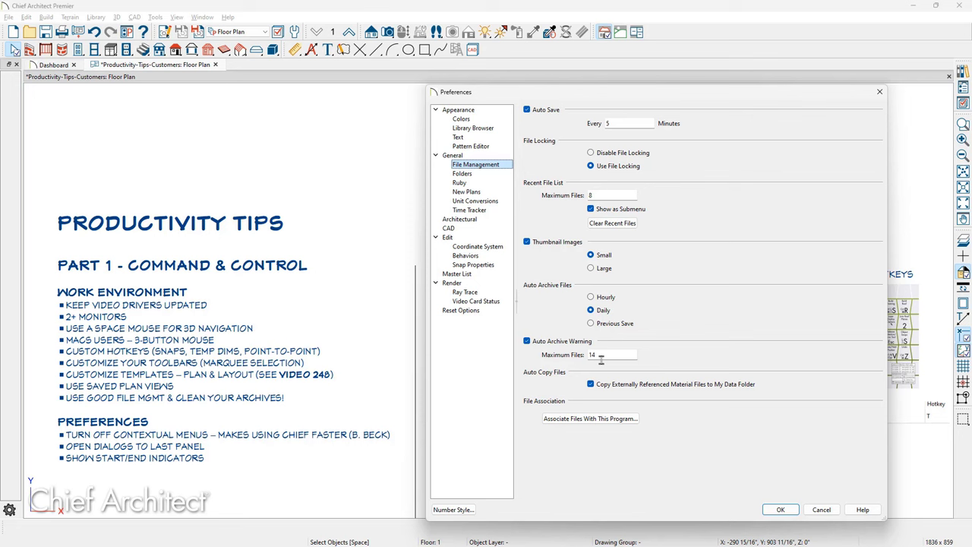
- Browse from My Data Folder in the Folders preferences to Archives, inspect the Bachelor-View archive's plan files, and leave without choosing a folder
left_click(493, 174)
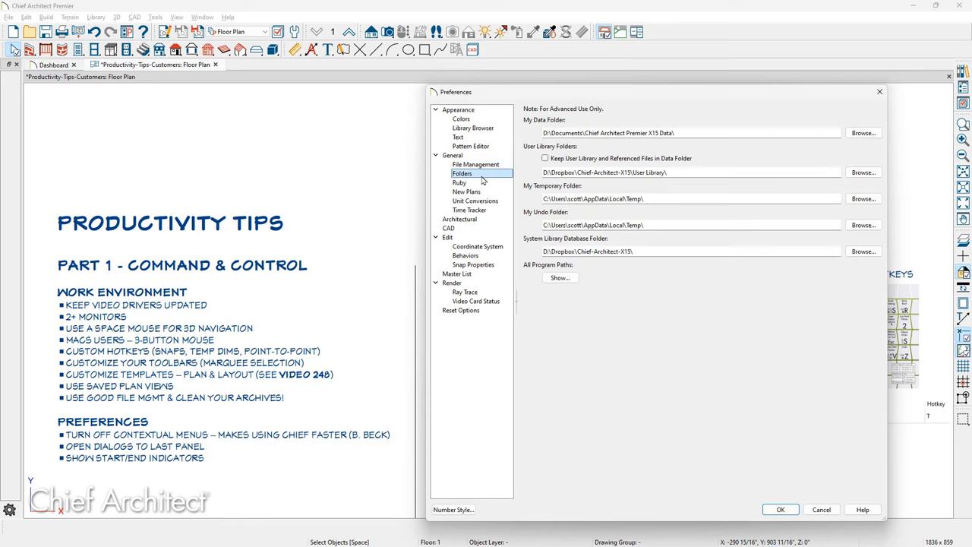
left_click(863, 133)
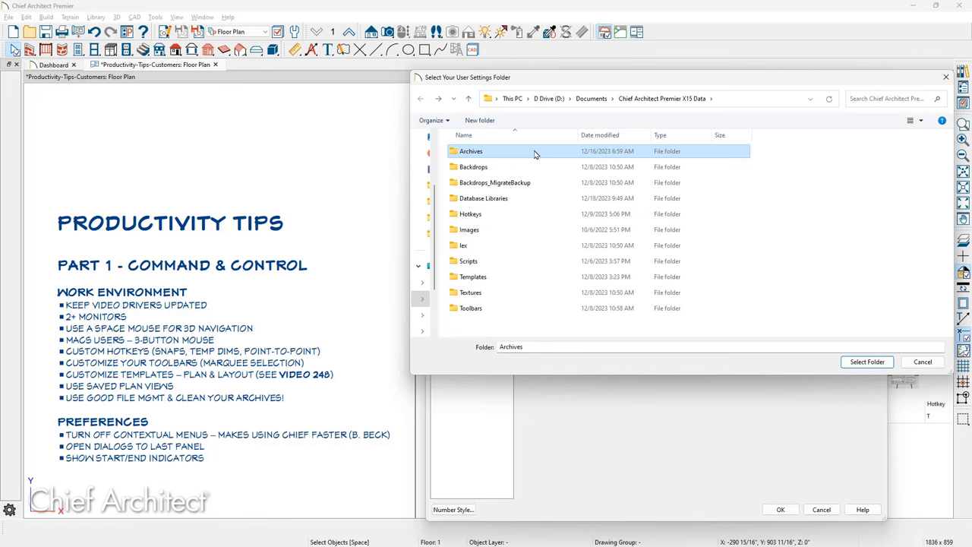
double_click(494, 152)
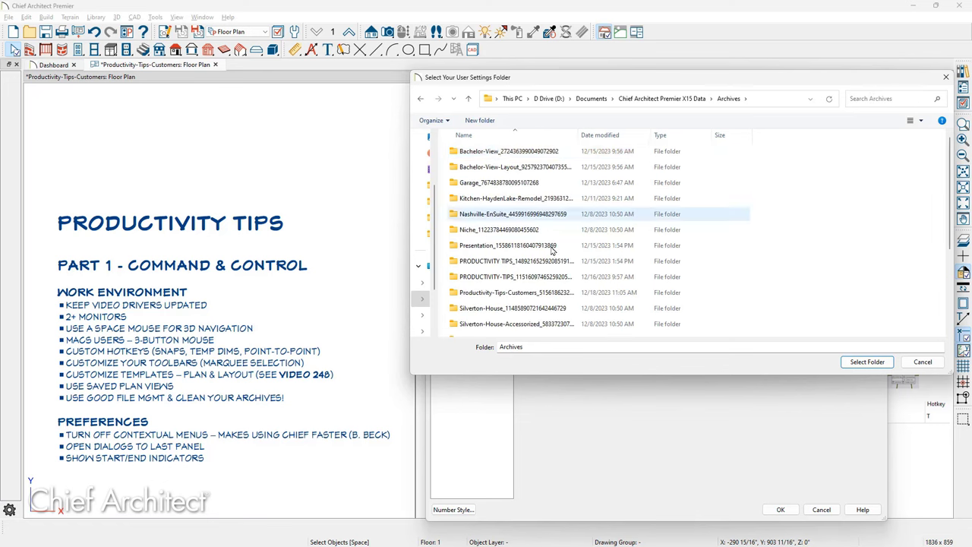
scroll(557, 283, "down", 2)
scroll(557, 283, "up", 2)
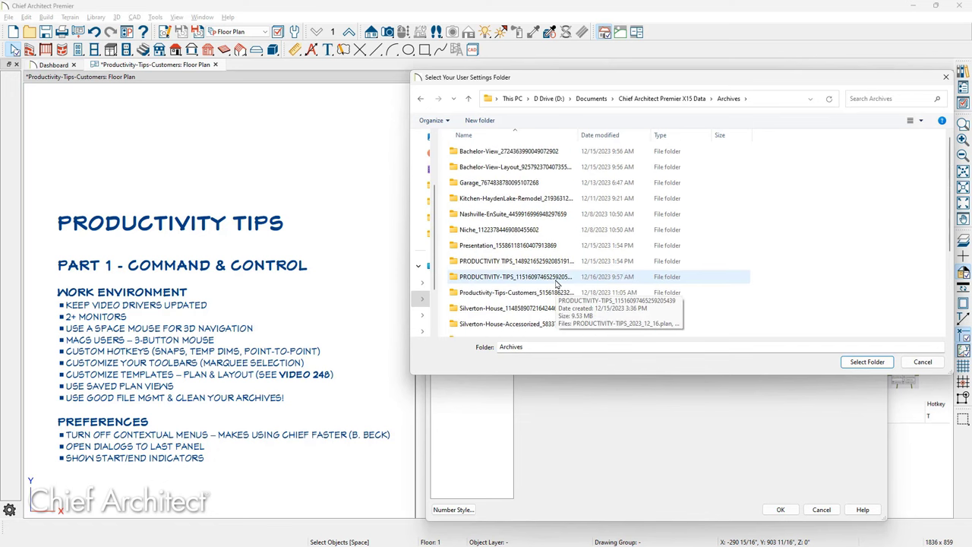
double_click(524, 157)
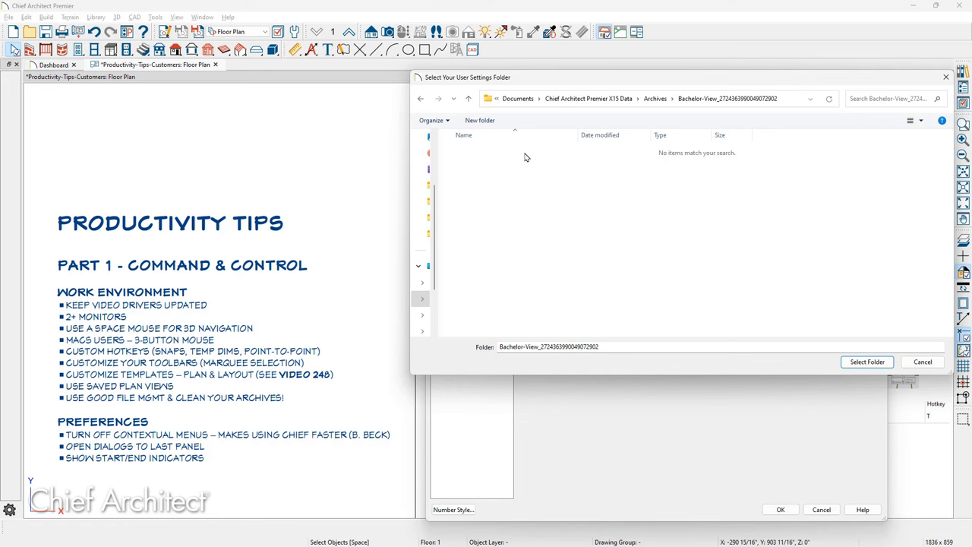
key("alt+Up")
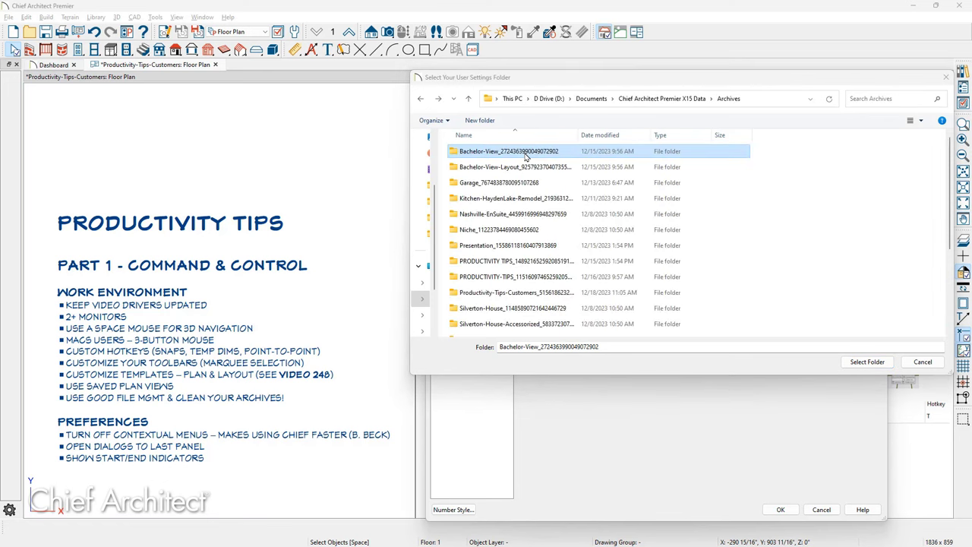
double_click(525, 157)
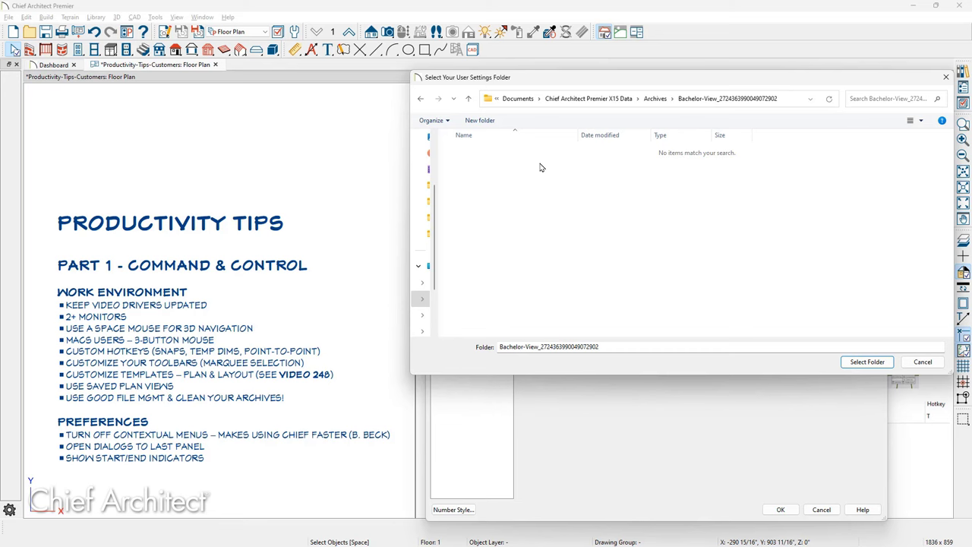
left_click_drag(0, 196, 638, 211)
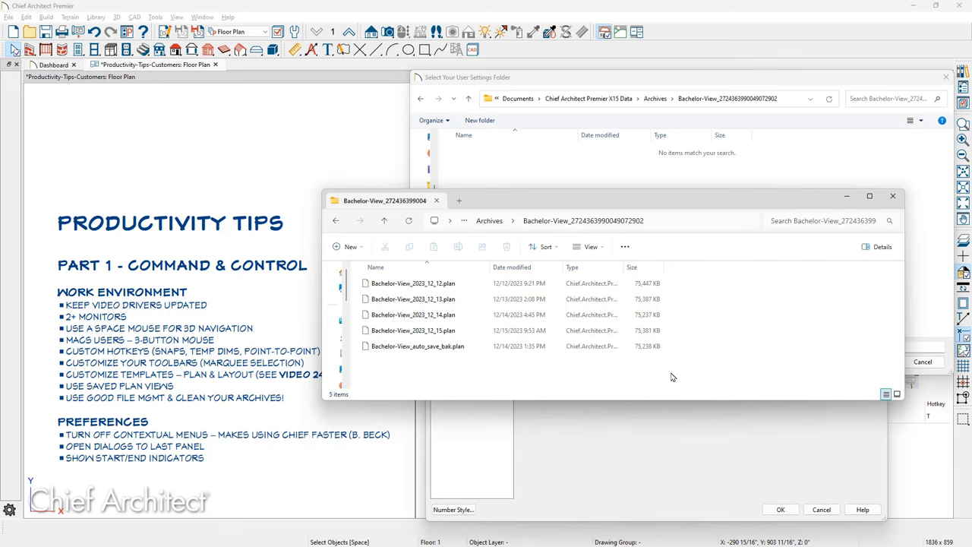
left_click(893, 196)
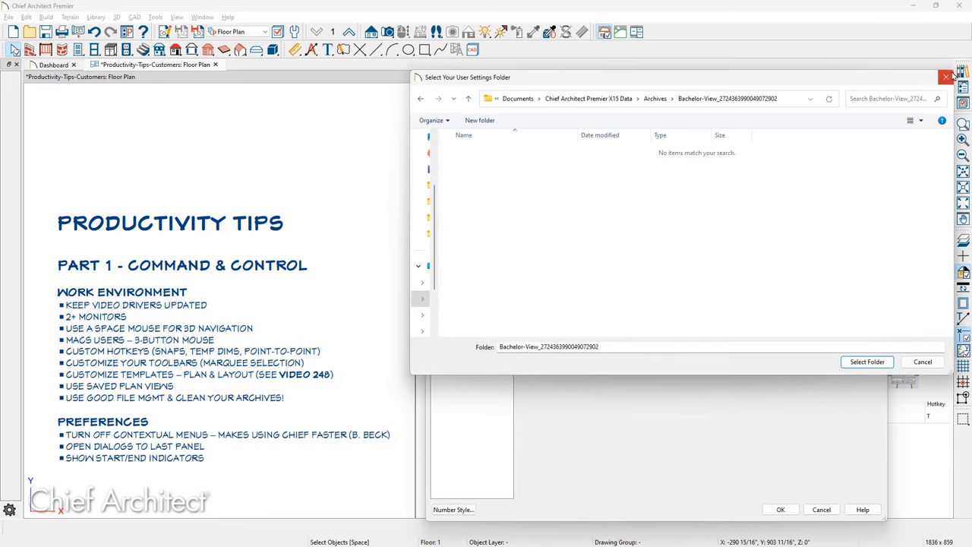
left_click(949, 77)
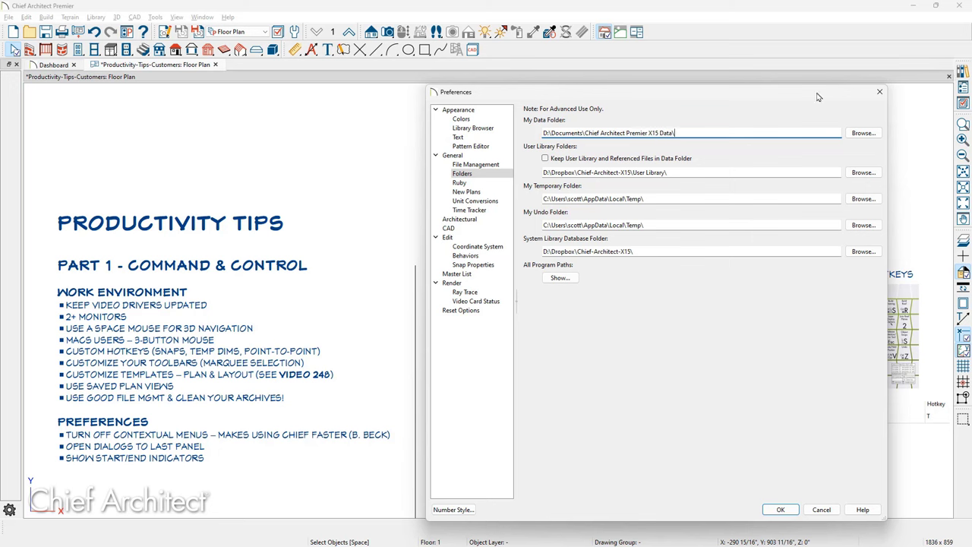
- Review the File Management, Appearance, General and Edit preferences alongside the plan's start/end indicator example, and close the preferences
left_click(486, 164)
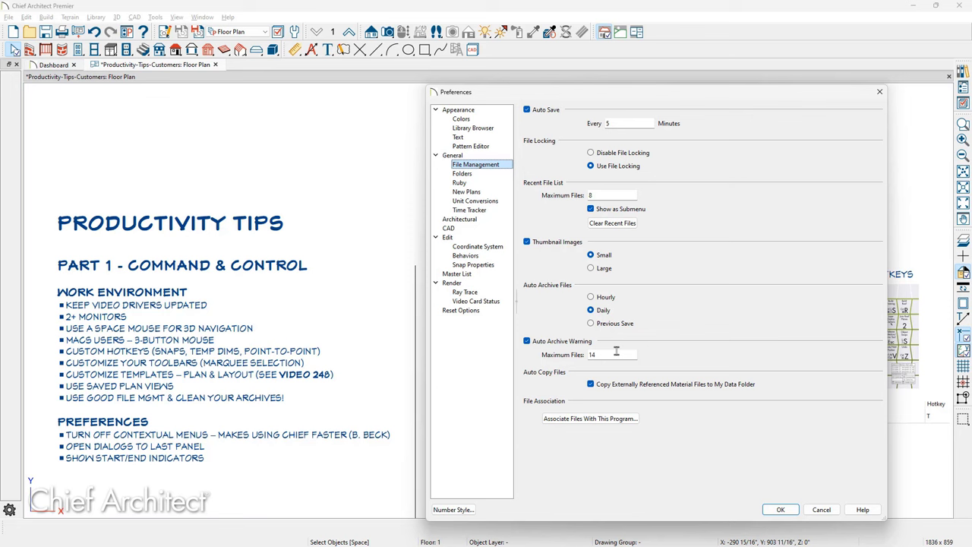
key("Tab")
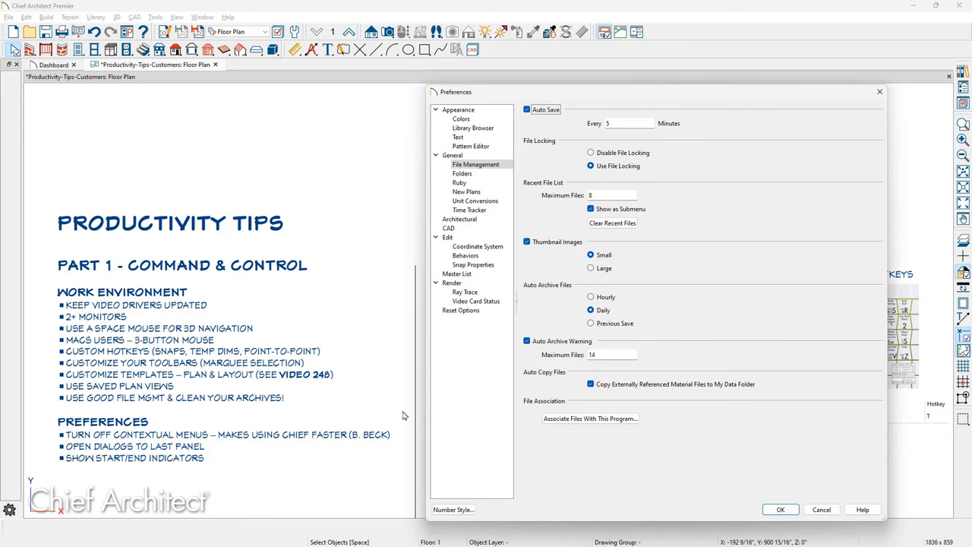
left_click(476, 112)
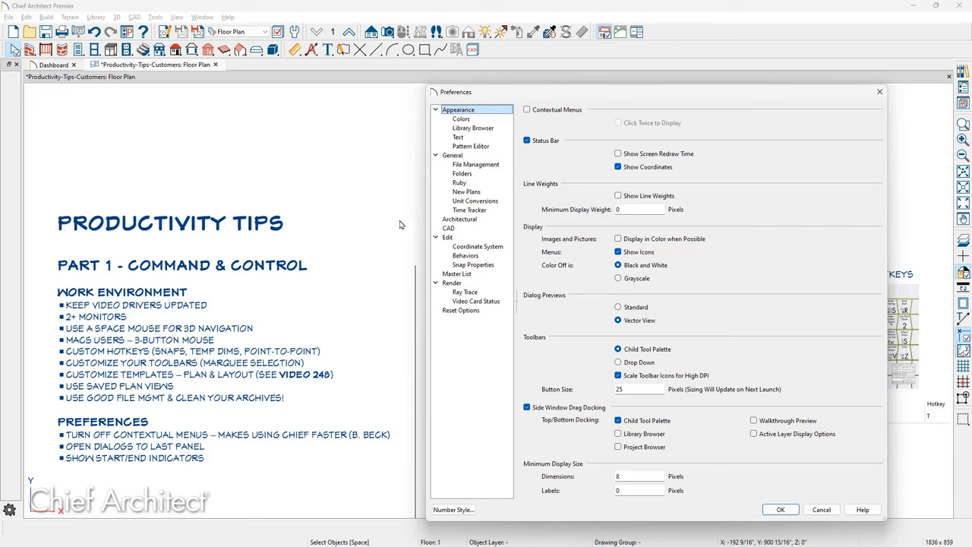
left_click(453, 155)
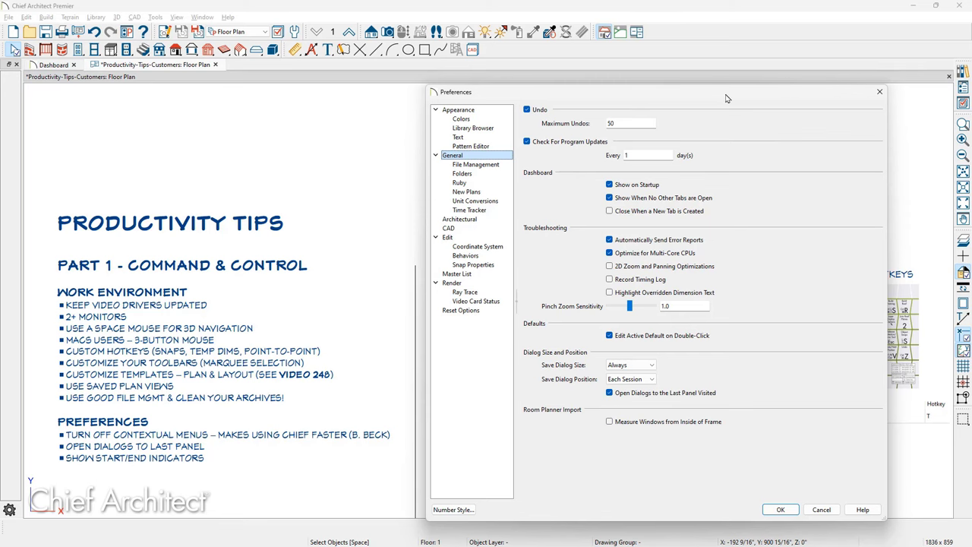
left_click_drag(723, 98, 277, 104)
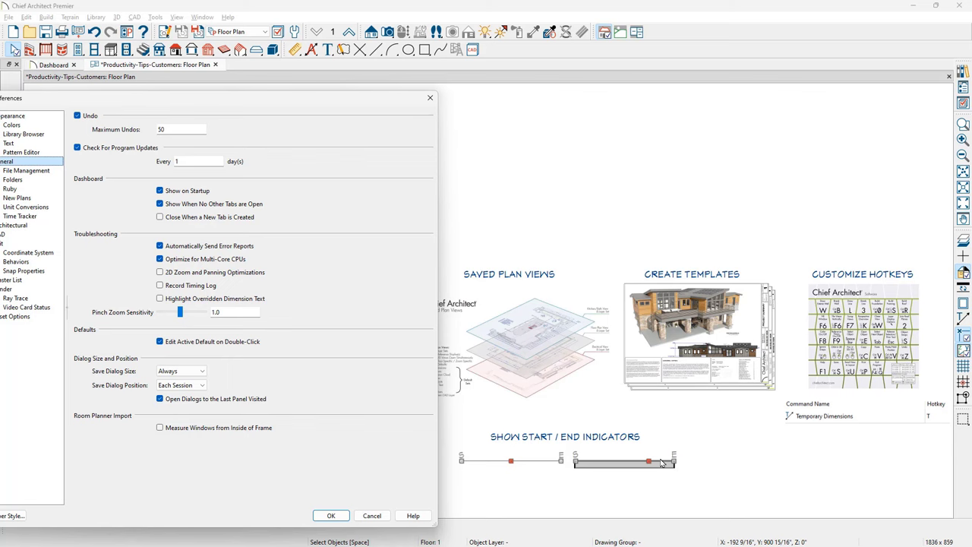
left_click_drag(264, 107, 339, 101)
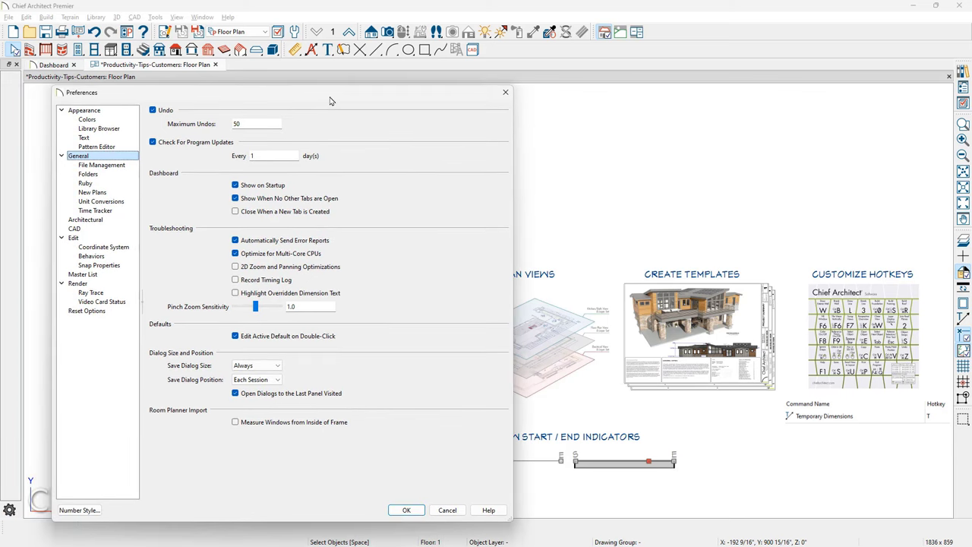
left_click(116, 238)
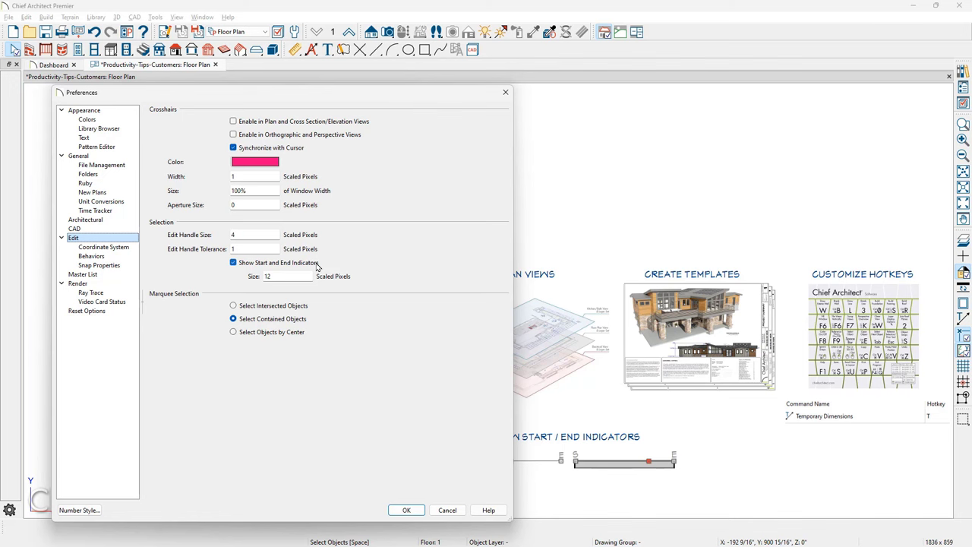
left_click(505, 92)
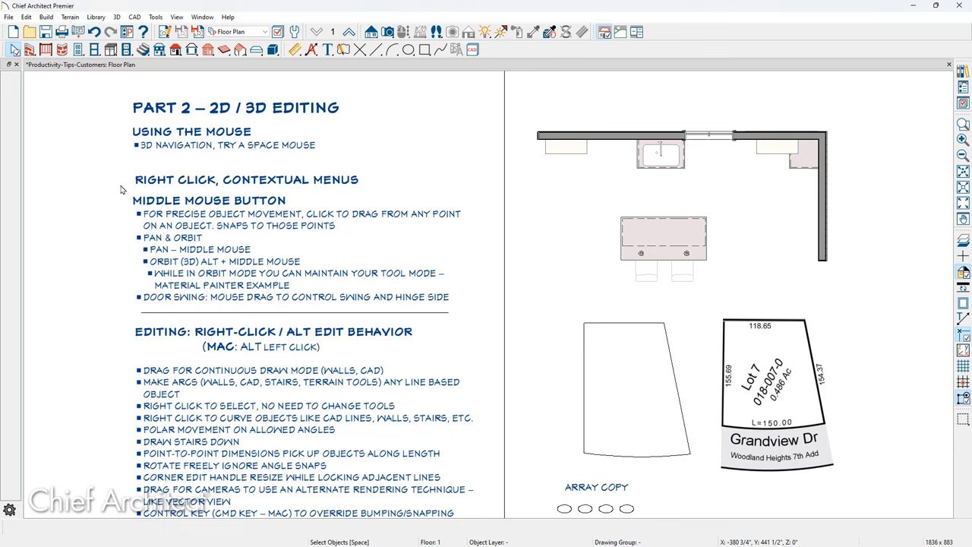
- Turn off contextual menus in the Appearance preferences and test the setting on the horizontal kitchen wall
right_click(611, 135)
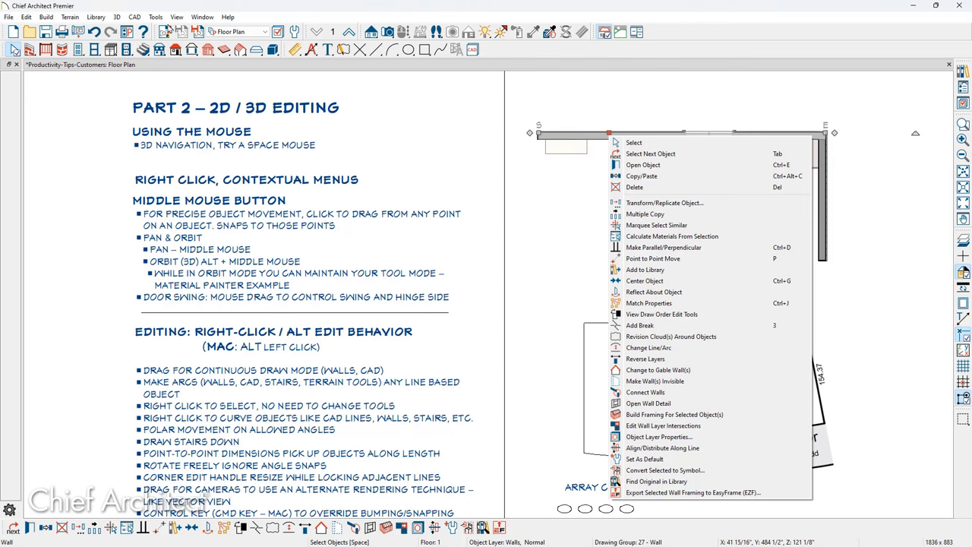
left_click(130, 33)
left_click(130, 33)
left_click(356, 62)
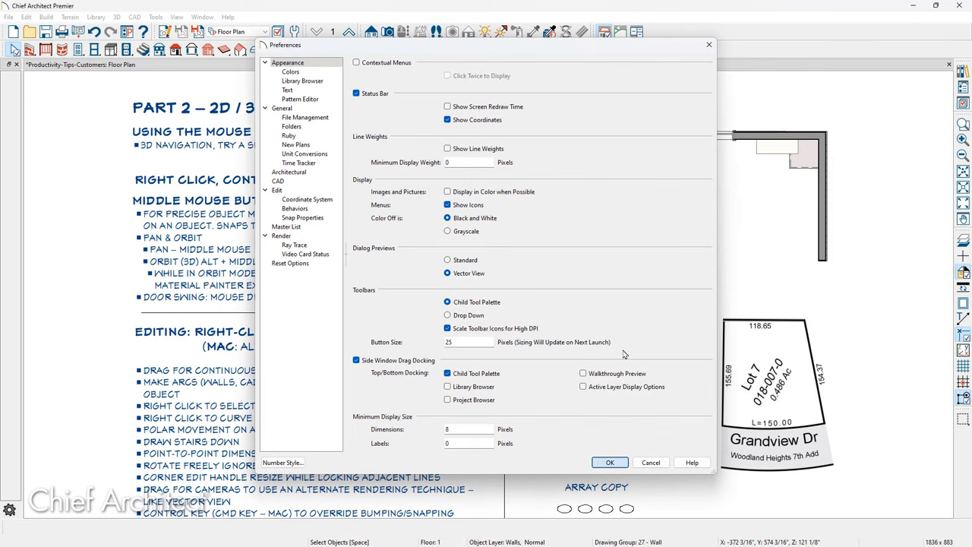
left_click(609, 462)
right_click(612, 135)
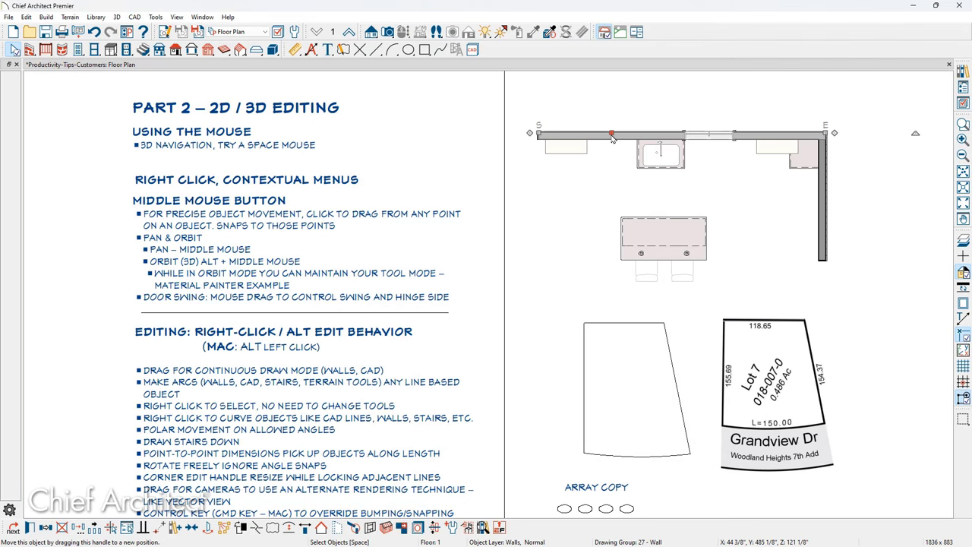
key("Escape")
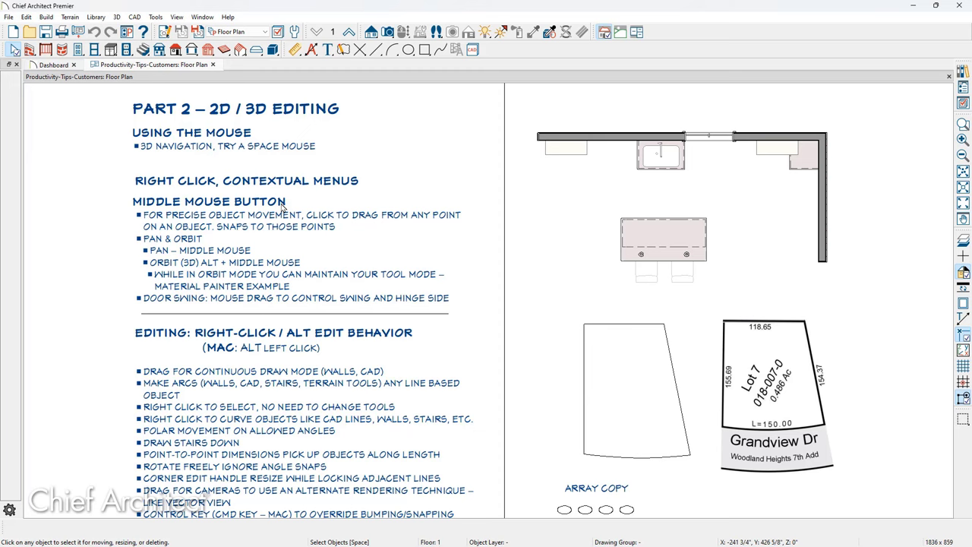
- Examine the Customize Hotkeys chart in the plan and the commands for customizing and listing hotkeys
middle_click_drag(283, 206, 411, 278)
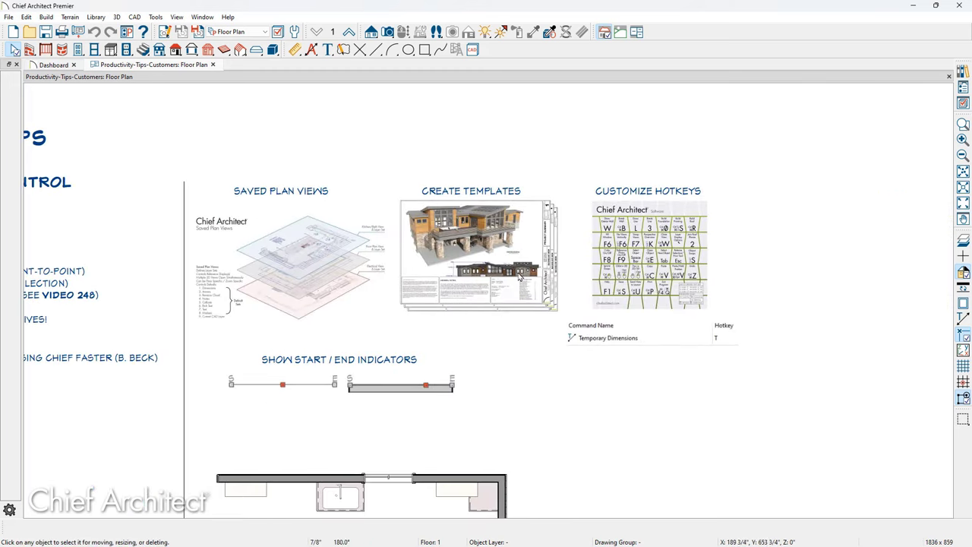
scroll(734, 228, "up", 2)
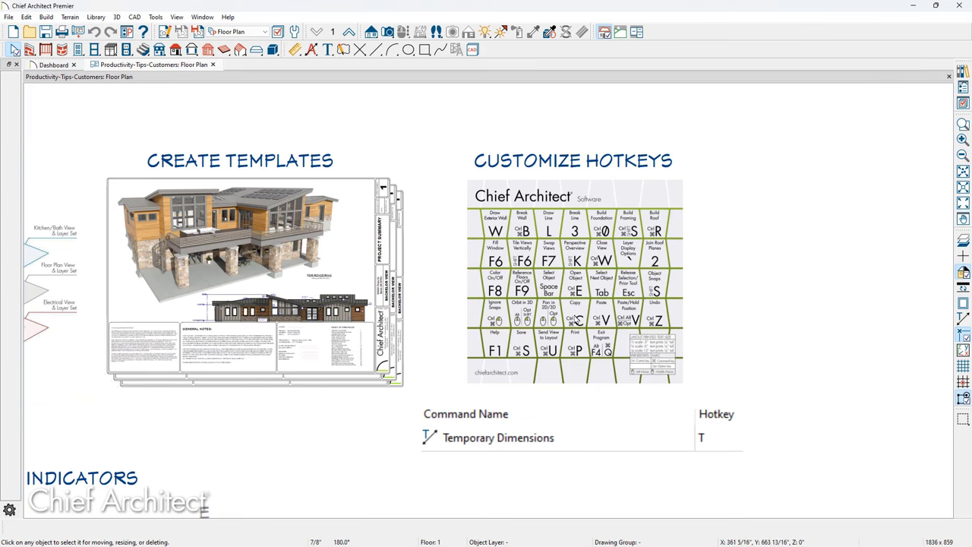
scroll(558, 317, "up", 3)
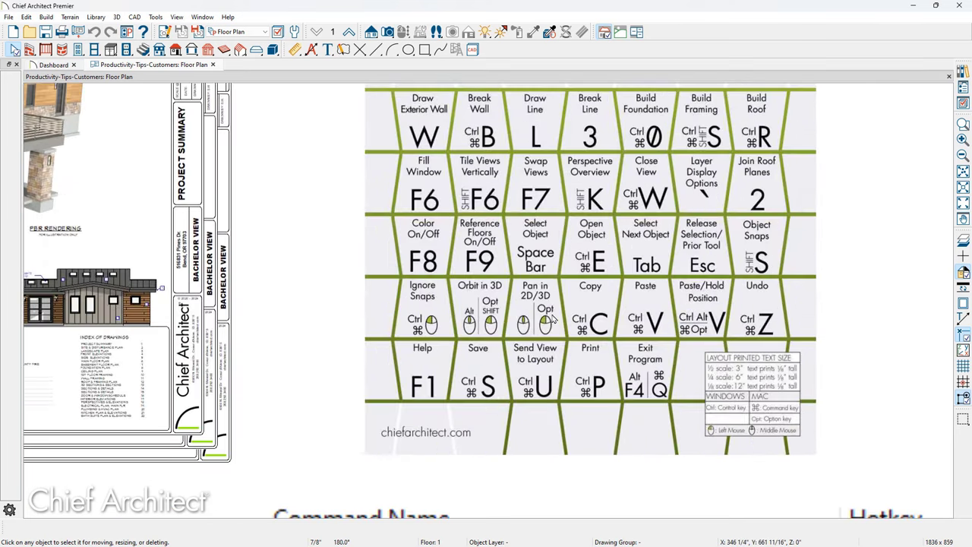
scroll(553, 319, "up", 1)
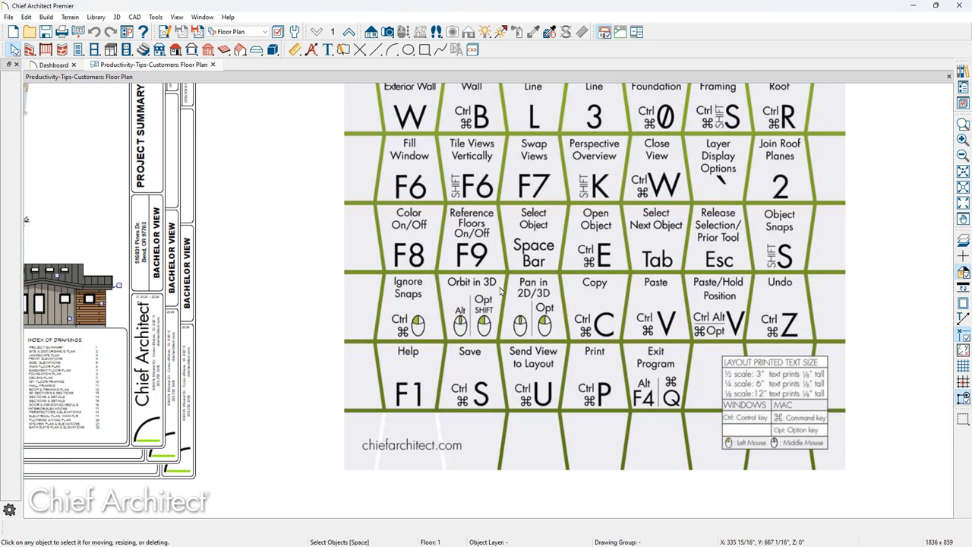
scroll(501, 291, "down", 3)
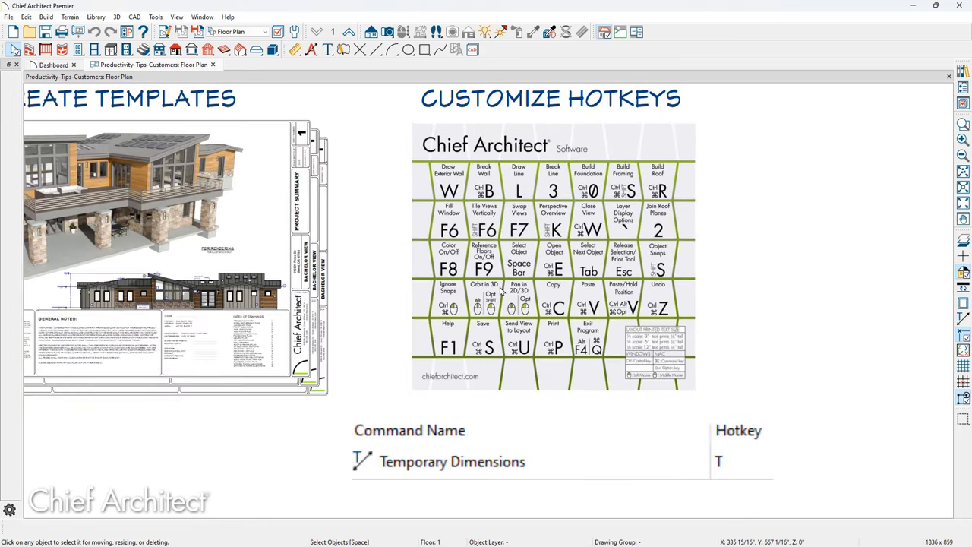
left_click(156, 17)
mouse_move(205, 89)
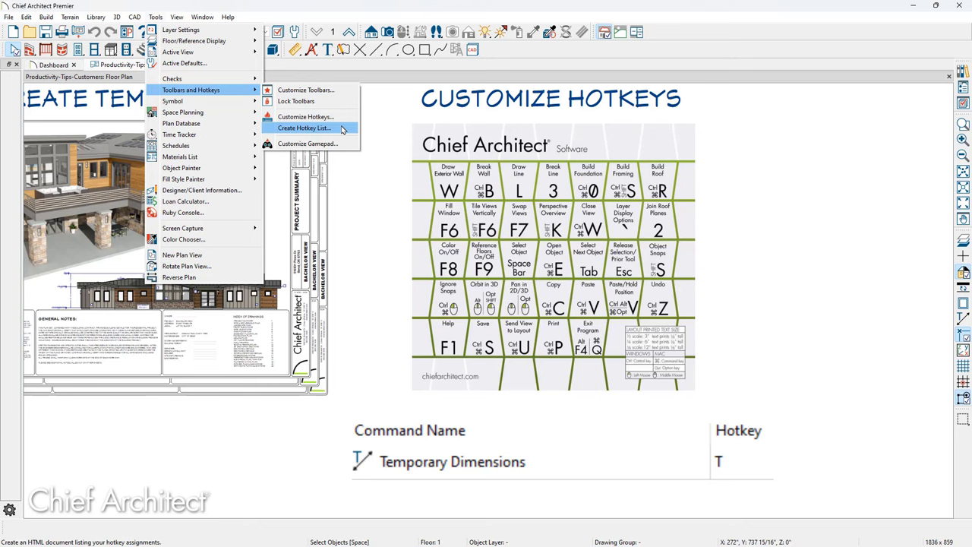
key("Escape")
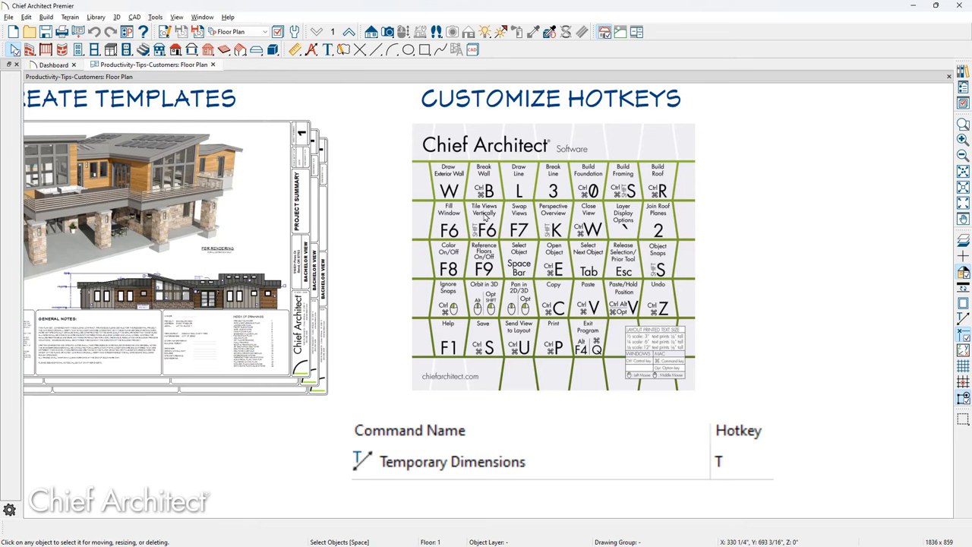
key("Escape")
- Move the wall cabinet left of the sink by its lower-right corner so that corner snaps to the island's upper-left corner
scroll(454, 280, "down", 3)
scroll(454, 281, "down", 2)
scroll(424, 252, "up", 5)
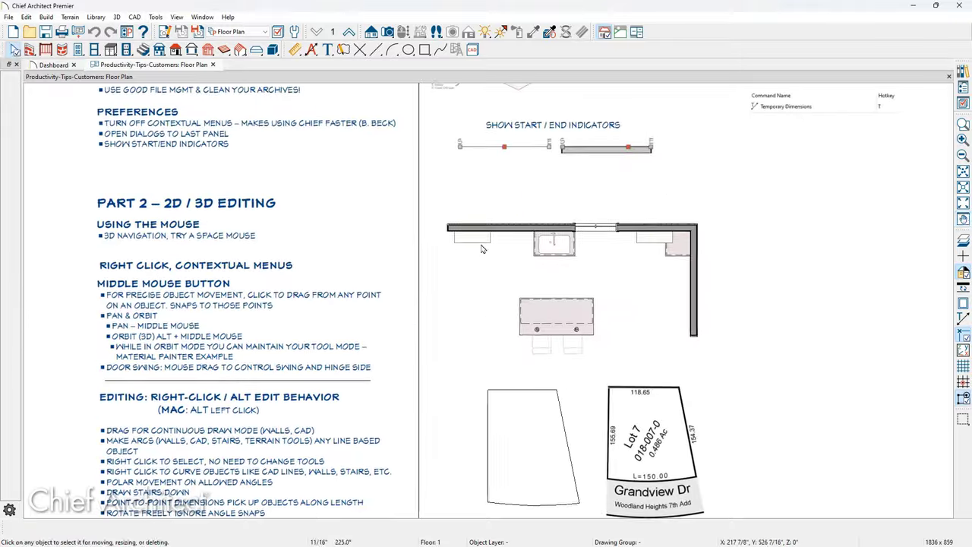
scroll(424, 252, "up", 1)
middle_click_drag(424, 252, 548, 241)
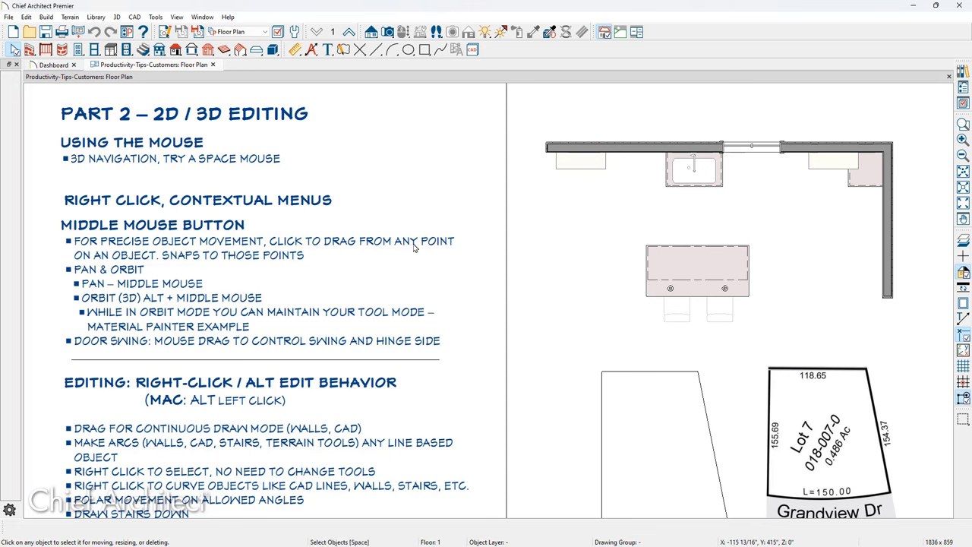
left_click(591, 164)
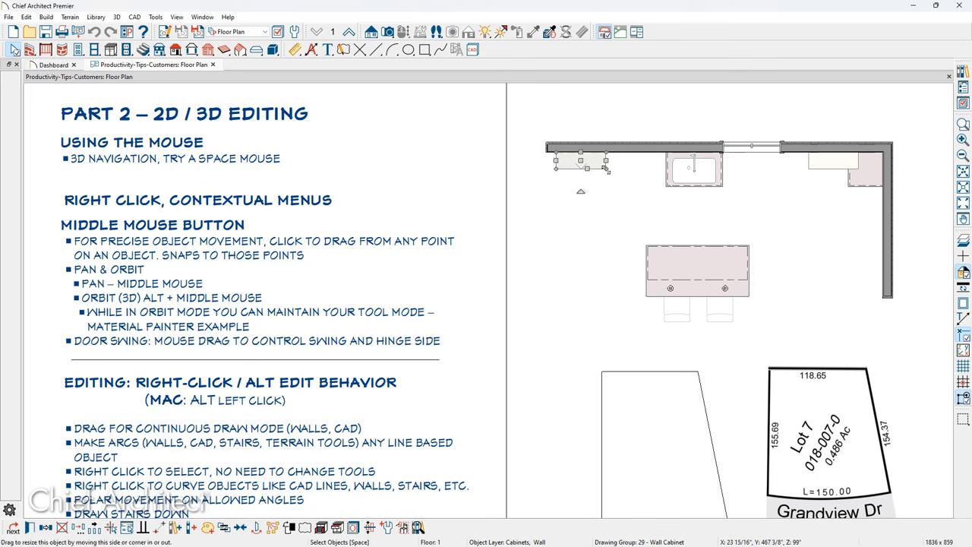
left_click_drag(606, 168, 645, 250)
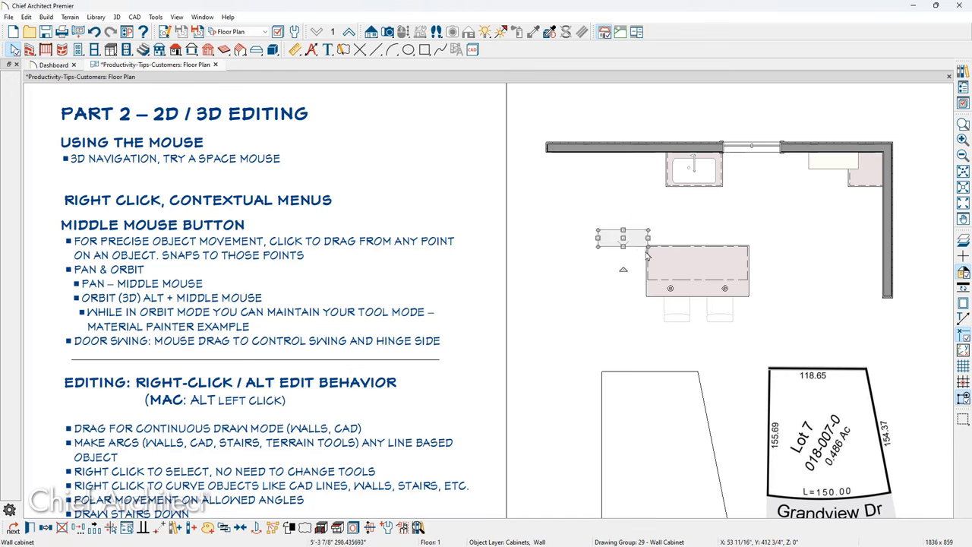
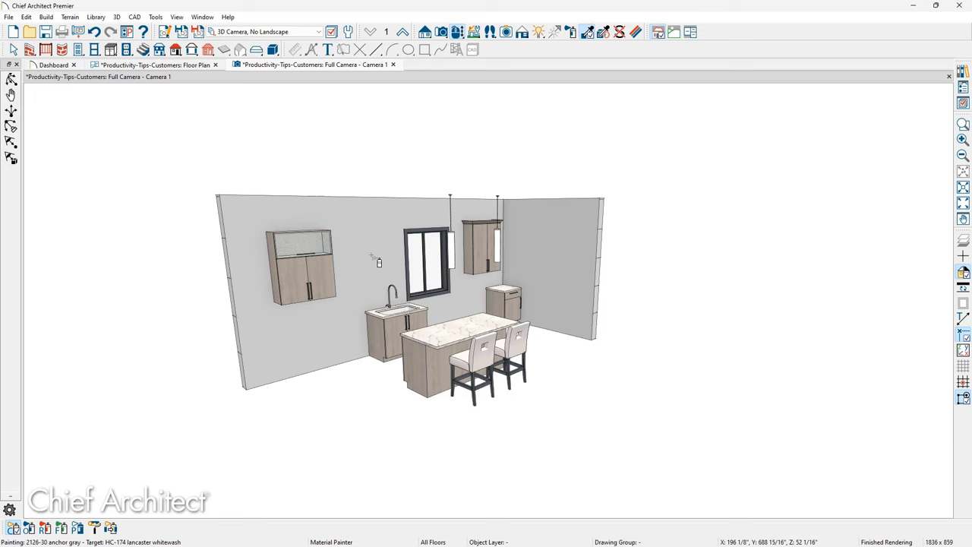
- Return from the 3D camera view to the Productivity-Tips-Customers floor plan
left_click(193, 67)
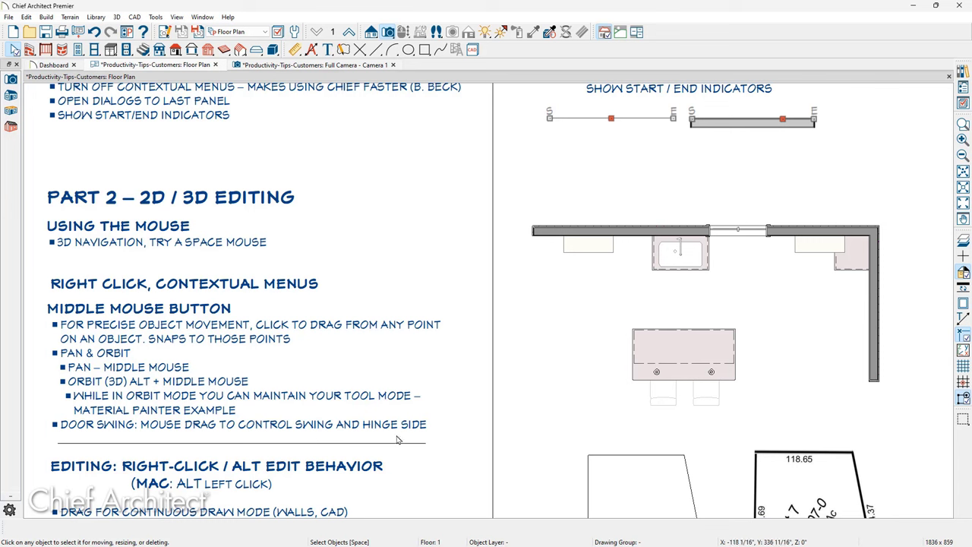
- Place a hinged door in the vertical kitchen wall, hinged at its upper end and swinging outward, and select it to show its swing handles
left_click(81, 50)
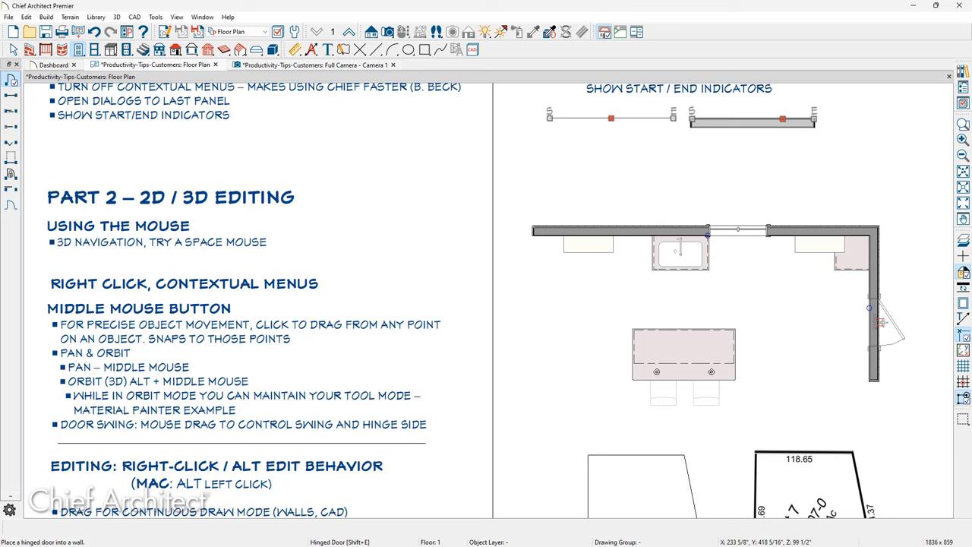
left_click_drag(879, 322, 892, 304)
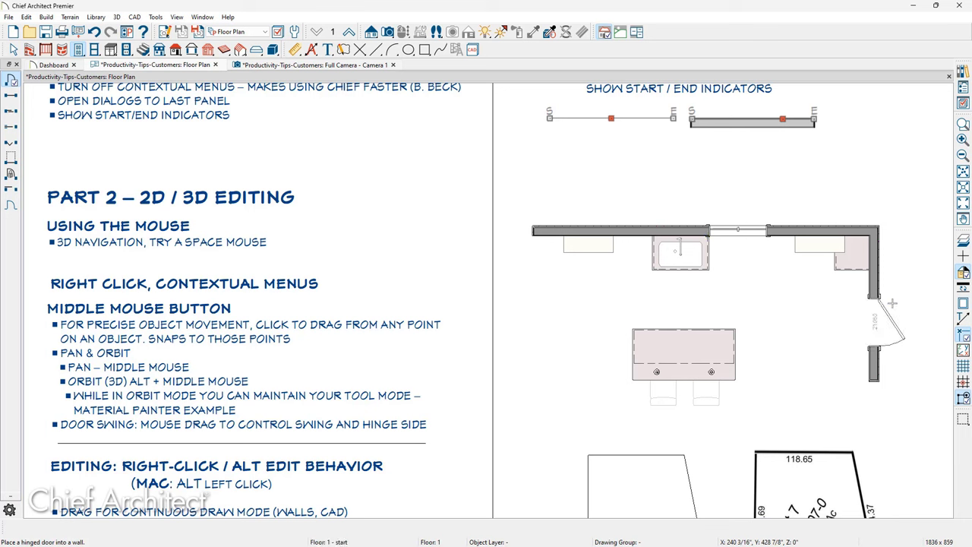
key("space")
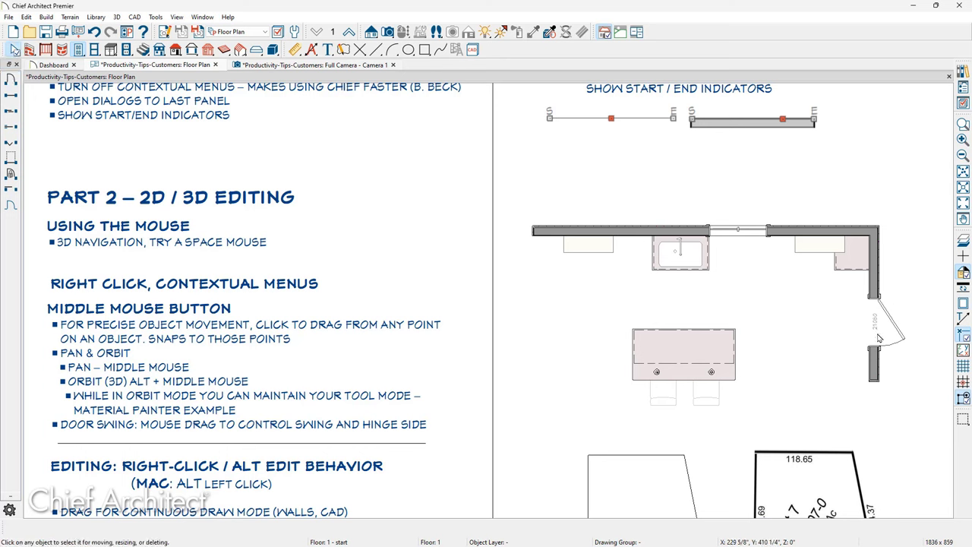
left_click(879, 339)
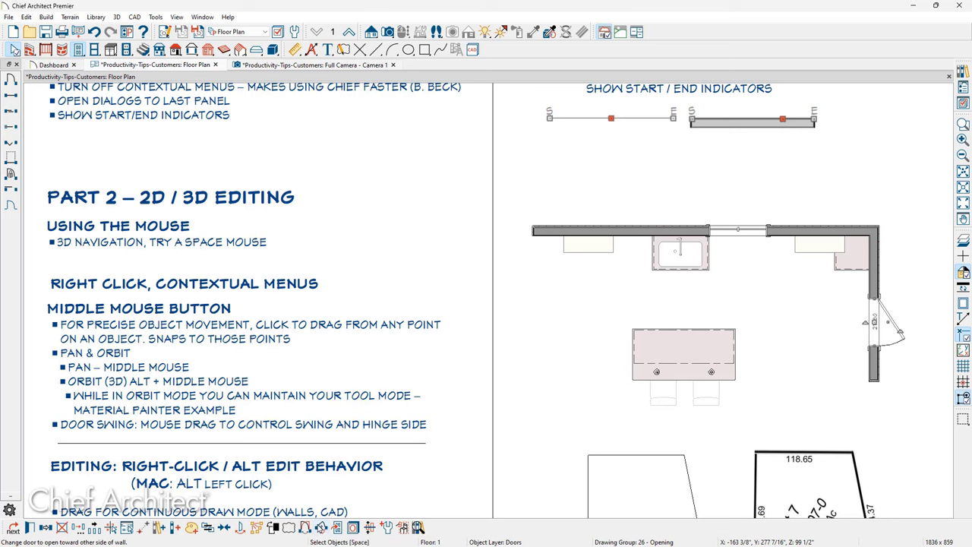
- Draw a continuous stepped run of four exterior walls right of the lot drawing, starting with a horizontal wall about 11'-1" long
middle_click_drag(364, 471, 365, 147)
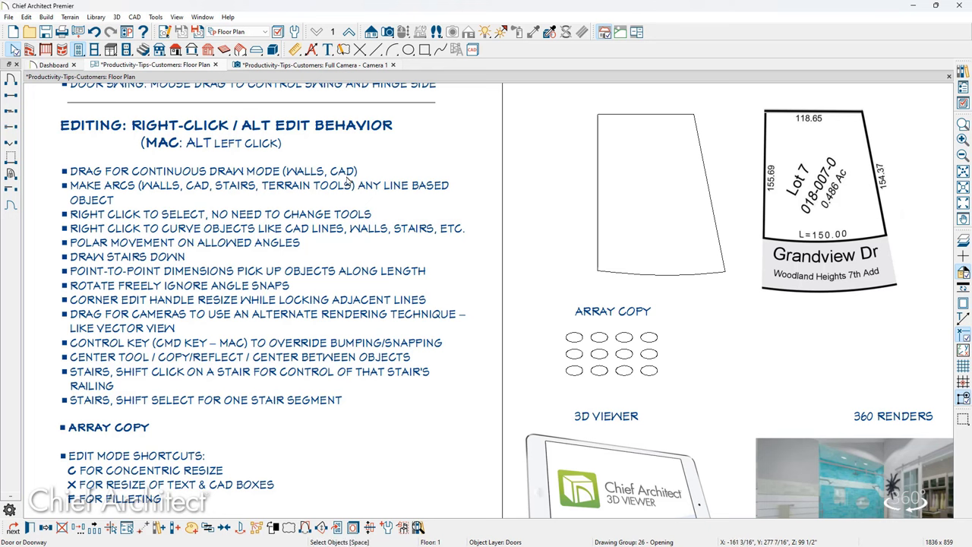
middle_click_drag(781, 195, 263, 249)
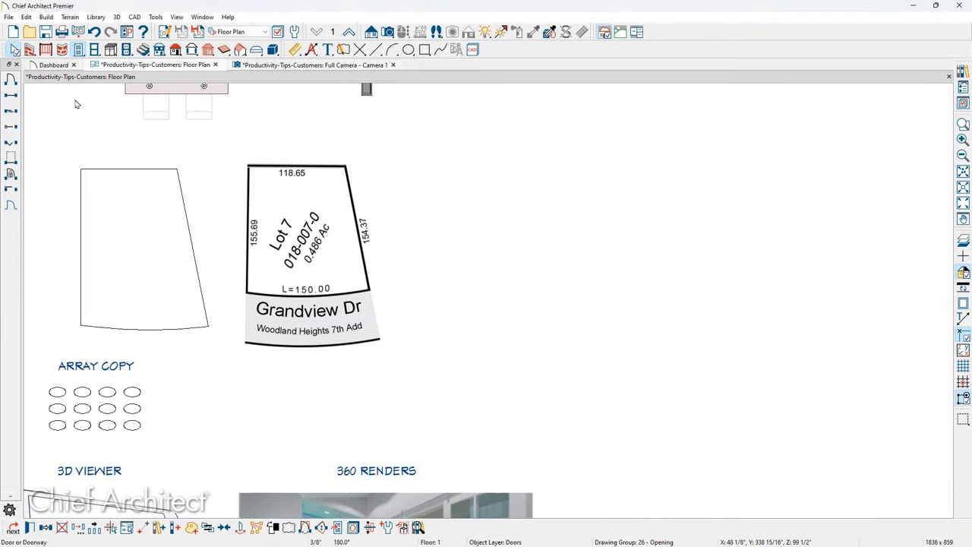
left_click(29, 50)
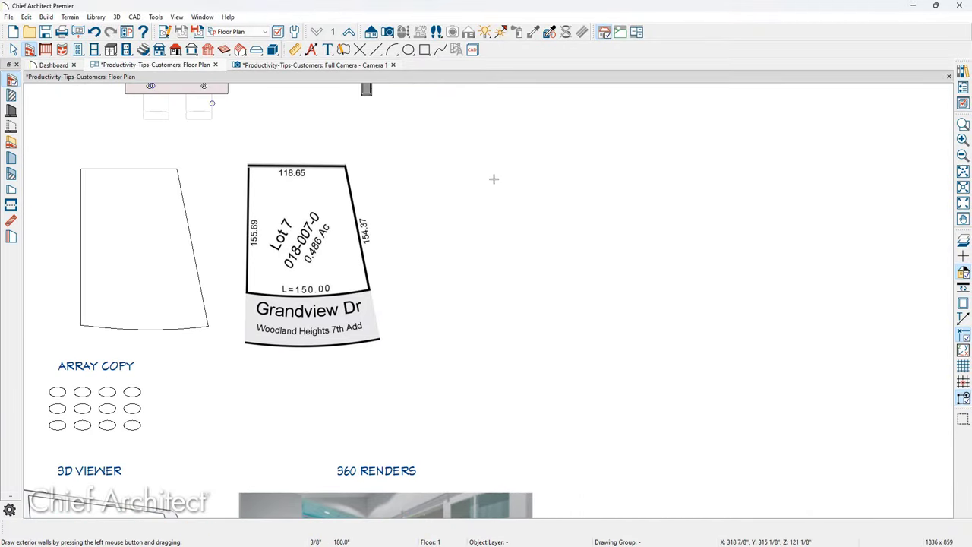
left_click_drag(493, 179, 680, 181)
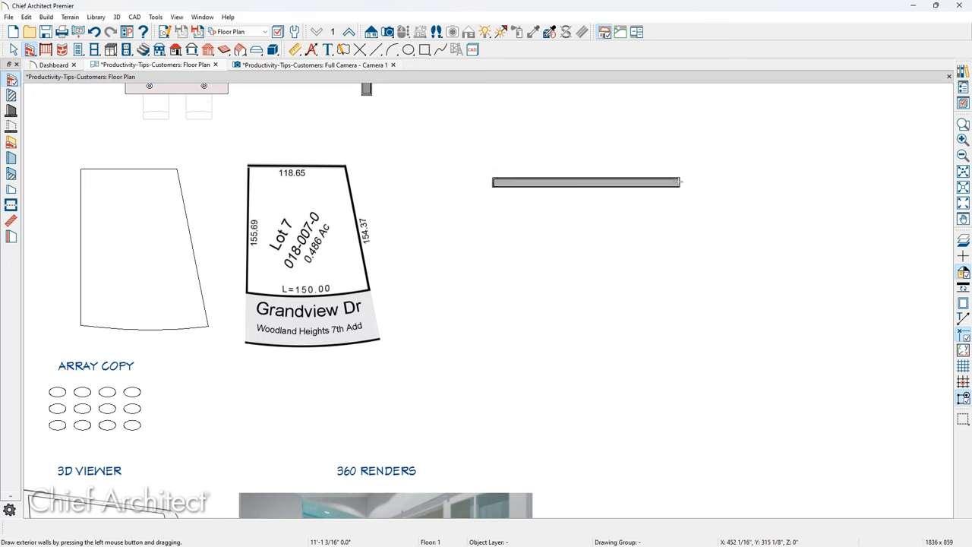
left_click_drag(680, 183, 644, 344)
key("space")
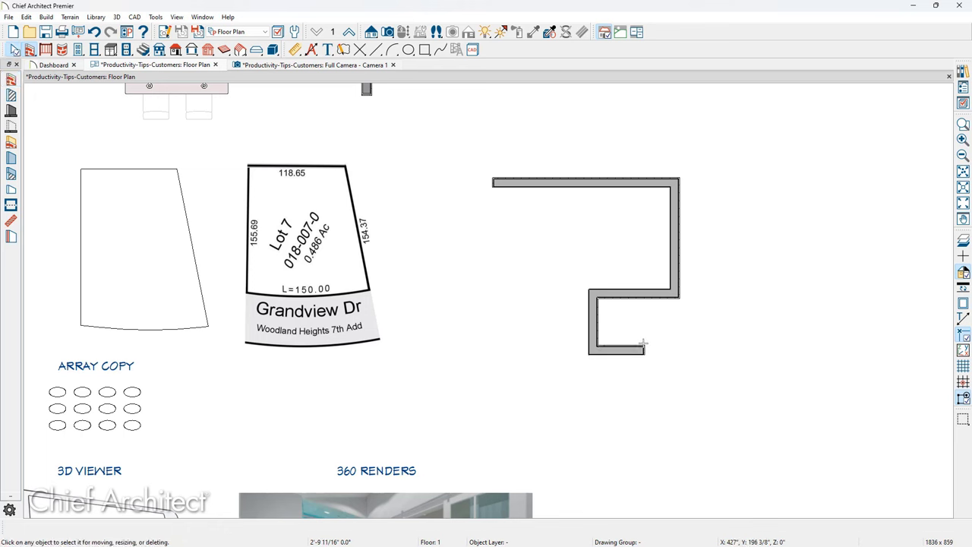
- Draw a continuous stepped run of four connected CAD lines to the right of the sample walls
left_click(376, 49)
mouse_move(708, 179)
left_mouse_down()
mouse_move(787, 175)
mouse_move(786, 234)
mouse_move(750, 234)
mouse_move(745, 293)
mouse_move(785, 298)
left_mouse_up()
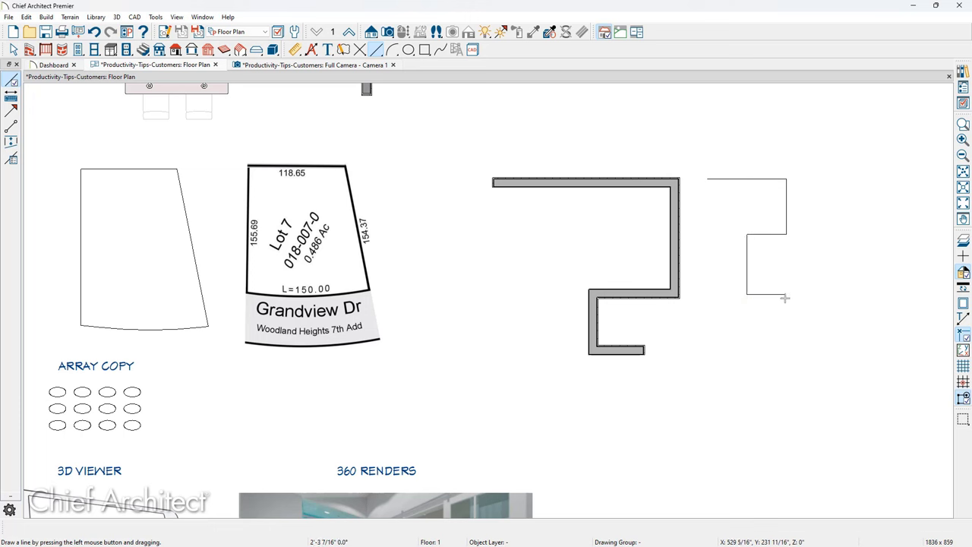
key("space")
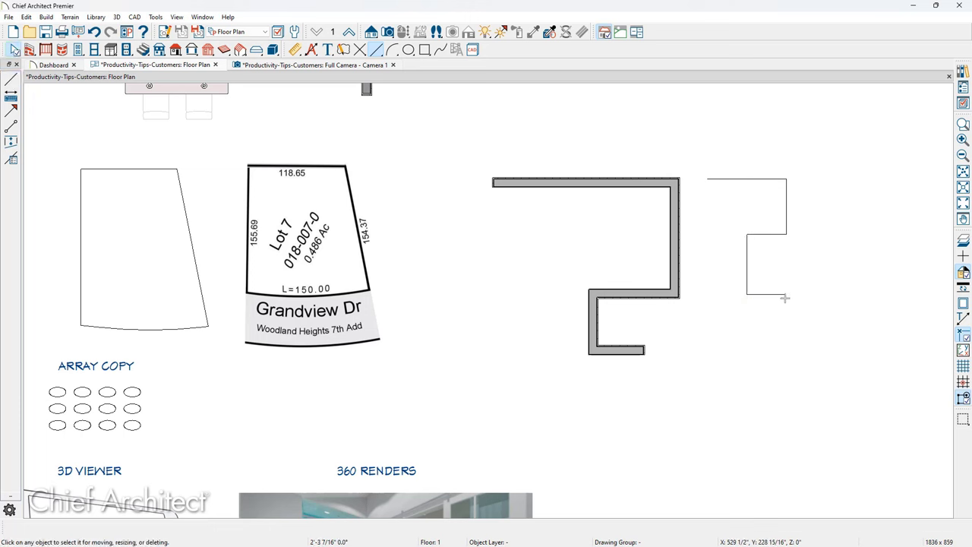
- Delete the stepped sample walls and CAD lines, and return to the right-click editing notes
left_click_drag(440, 142, 884, 397)
key("Delete")
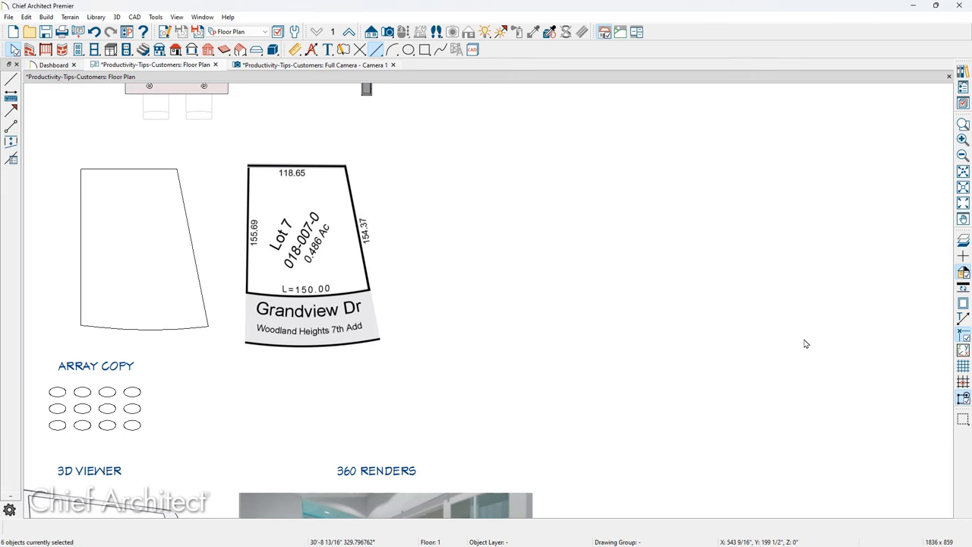
scroll(883, 397, "down", 2)
middle_click_drag(368, 370, 688, 335)
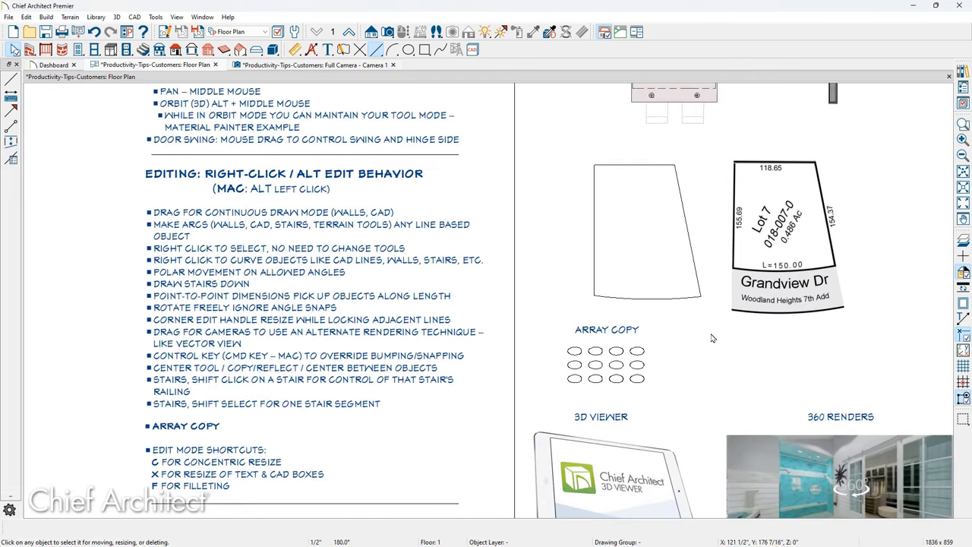
scroll(289, 328, "up", 1)
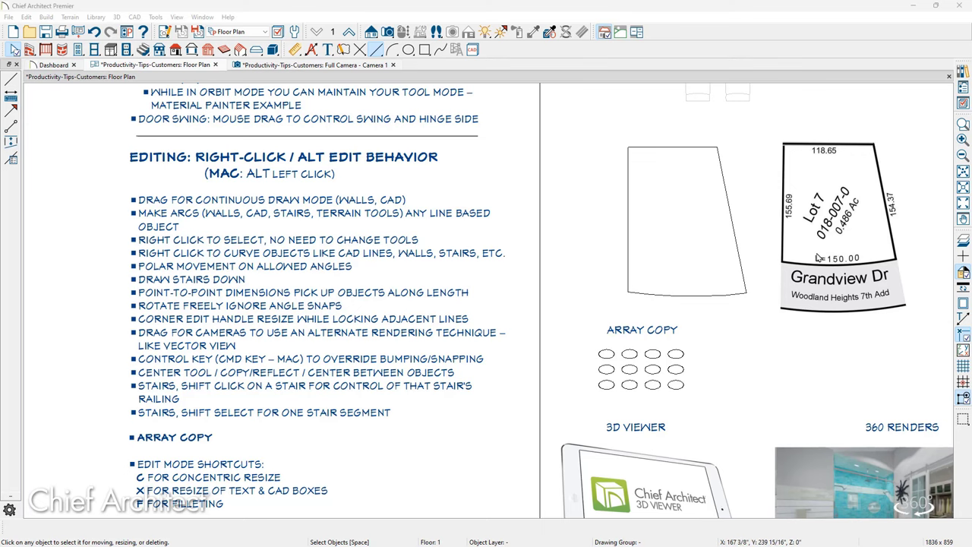
- Draw a horizontal CAD line in the empty area right of the lot drawing and try reshaping it by its start handle
middle_click_drag(818, 258, 468, 256)
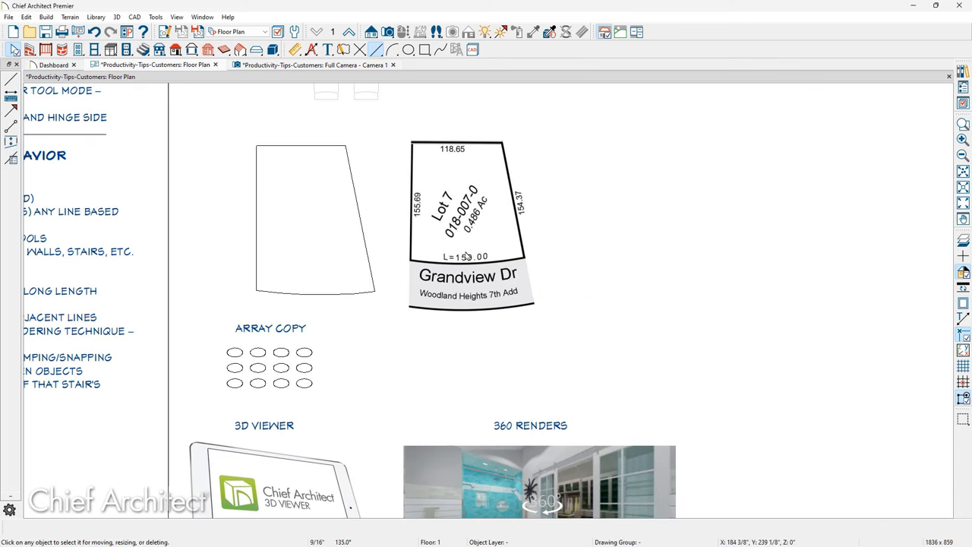
left_click(11, 80)
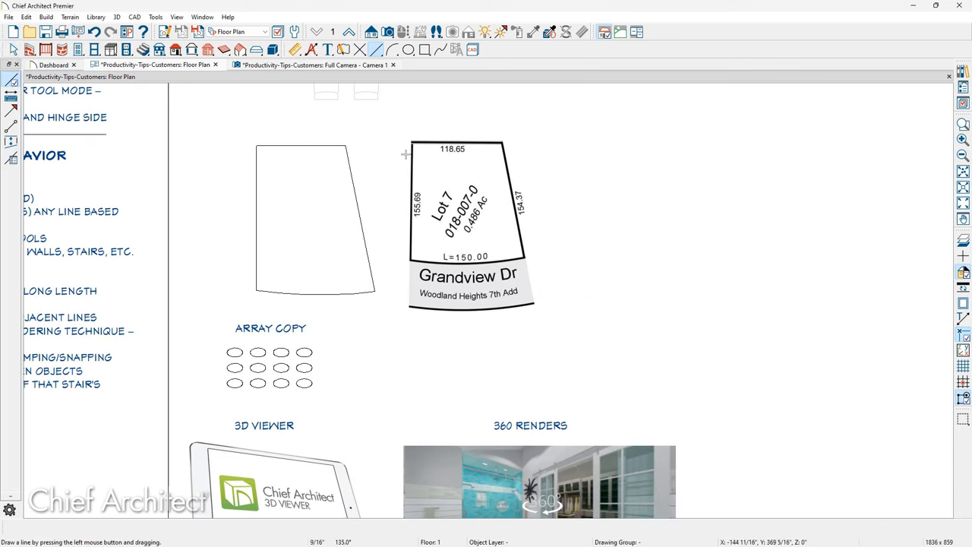
left_click_drag(599, 217, 720, 217)
key("space")
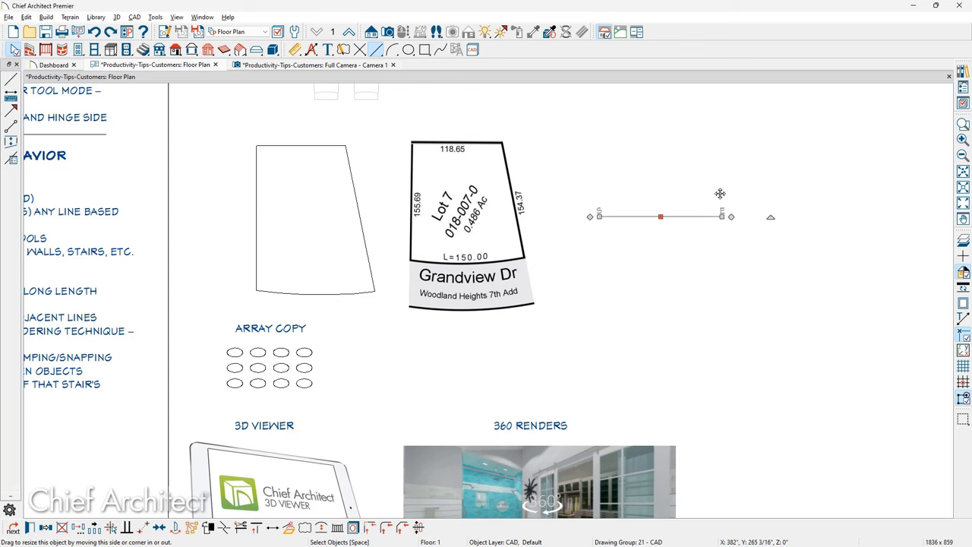
mouse_move(599, 216)
left_mouse_down()
mouse_move(692, 308)
mouse_move(670, 333)
mouse_move(741, 238)
left_mouse_up()
key("Escape")
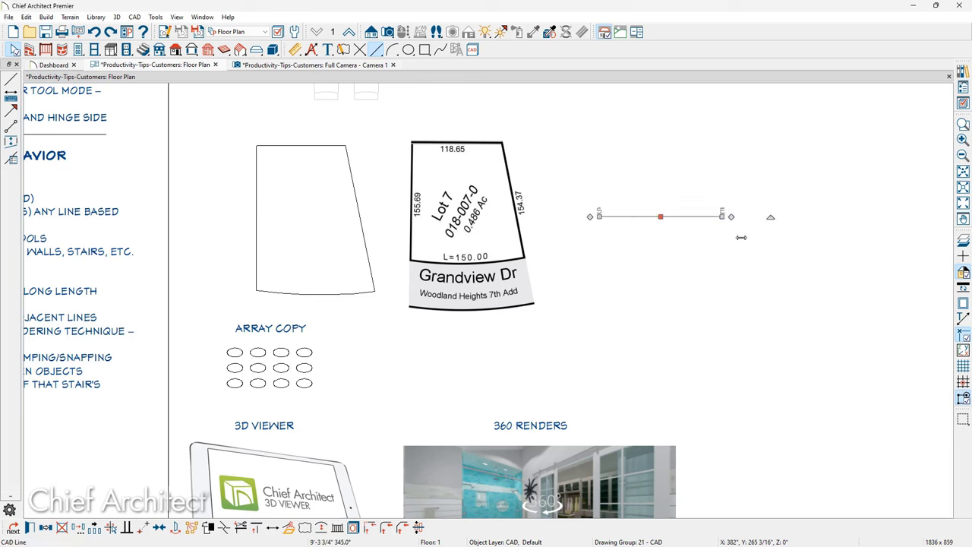
- Draw a horizontal exterior wall about 9'-5" long below the CAD line and a straight staircase below the wall
left_click(29, 49)
left_click_drag(596, 249, 744, 249)
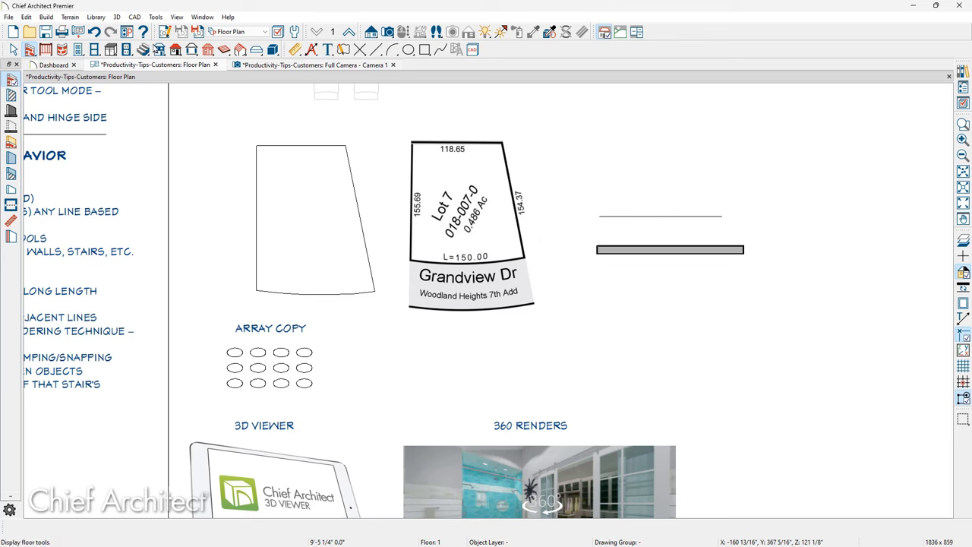
left_click(144, 50)
mouse_move(592, 314)
left_mouse_down()
mouse_move(728, 313)
mouse_move(729, 350)
mouse_move(695, 389)
mouse_move(730, 311)
mouse_move(714, 283)
mouse_move(695, 315)
left_mouse_up()
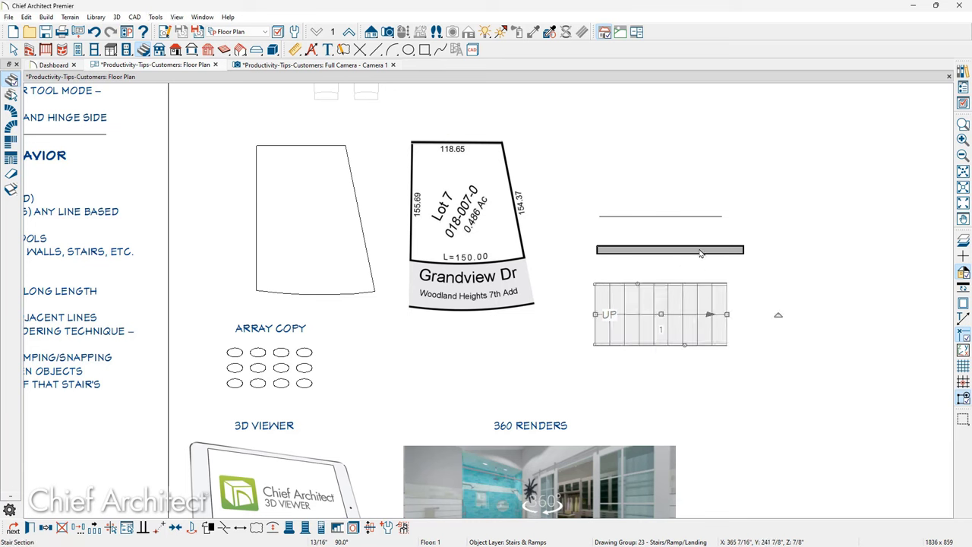
- Select the exterior wall above the staircase with the stair tool still active and try reshaping it by its right end
left_click(700, 250)
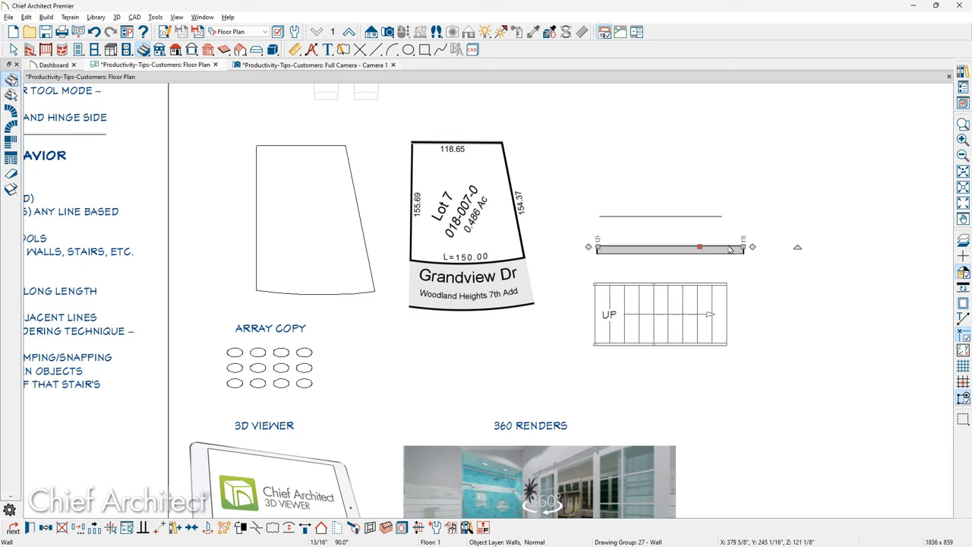
mouse_move(745, 248)
left_mouse_down()
mouse_move(726, 184)
mouse_move(688, 164)
mouse_move(626, 157)
mouse_move(716, 200)
mouse_move(737, 237)
left_mouse_up()
- Activate the Base Cabinet tool, select the lot-shaped polyline without changing tools, and return to Select Objects
middle_click_drag(486, 292, 915, 305)
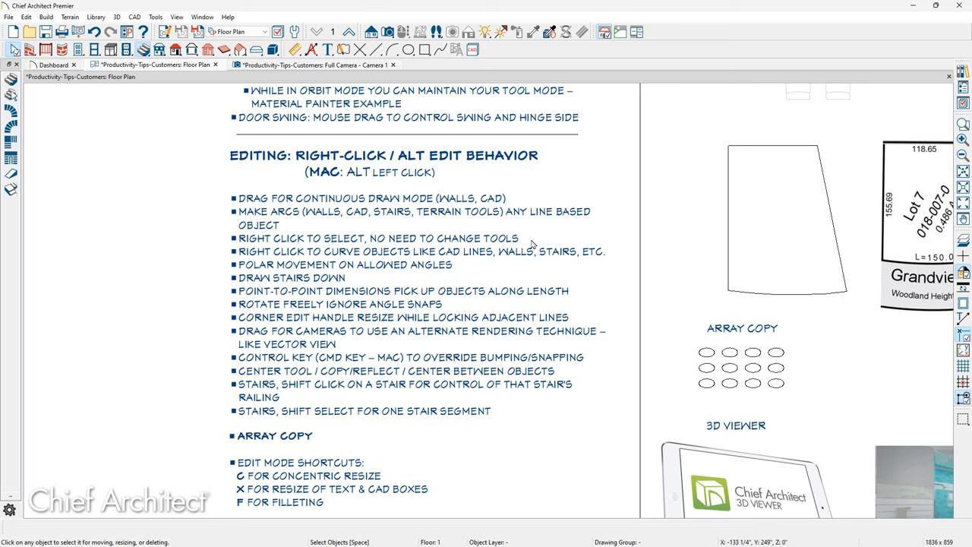
key("shift+t")
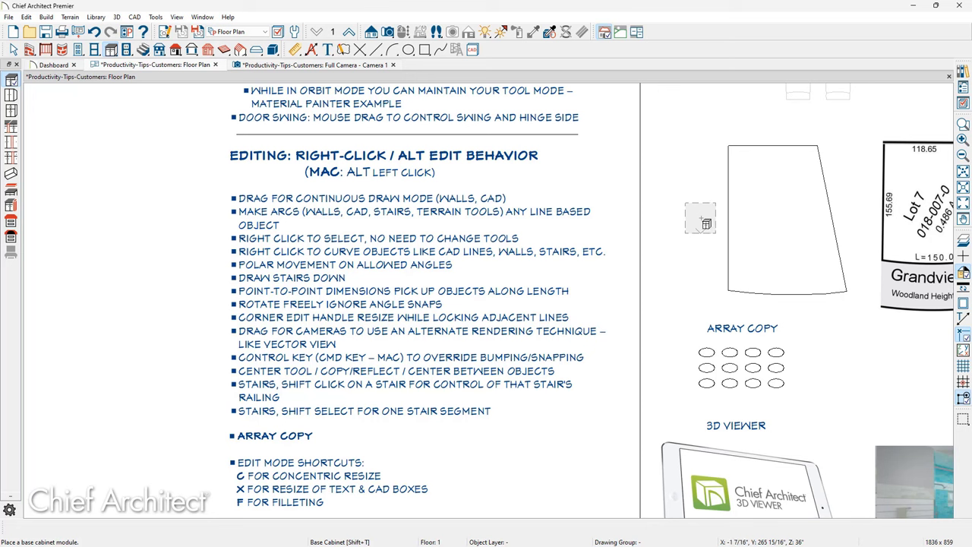
right_click(729, 221)
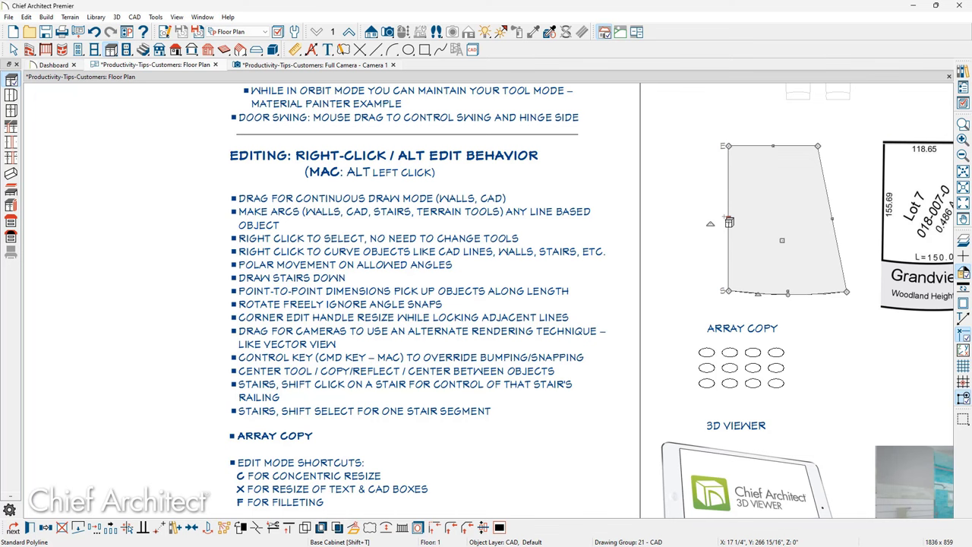
key("space")
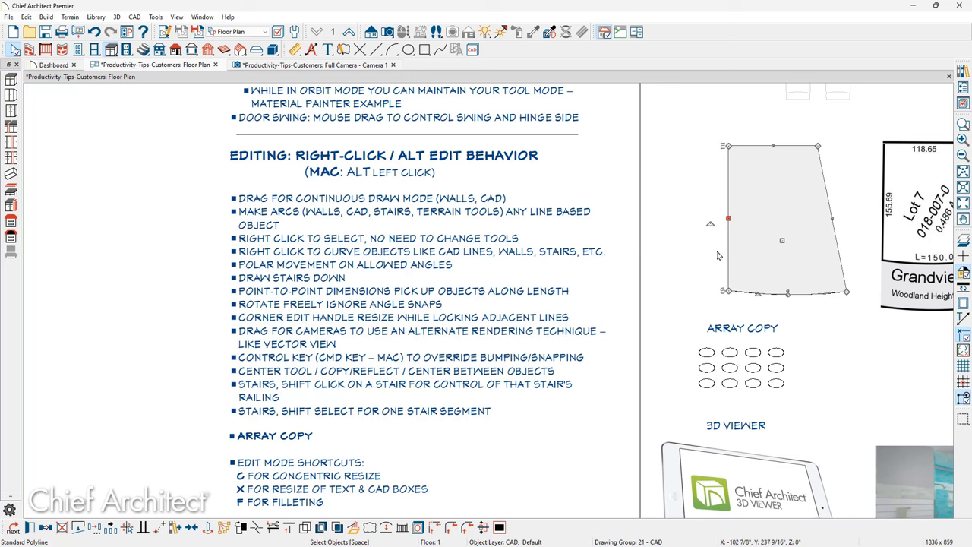
- Try moving the selected lot-shaped polyline both freely and along the allowed angles
left_click_drag(784, 241, 785, 331)
left_click_drag(794, 219, 751, 227)
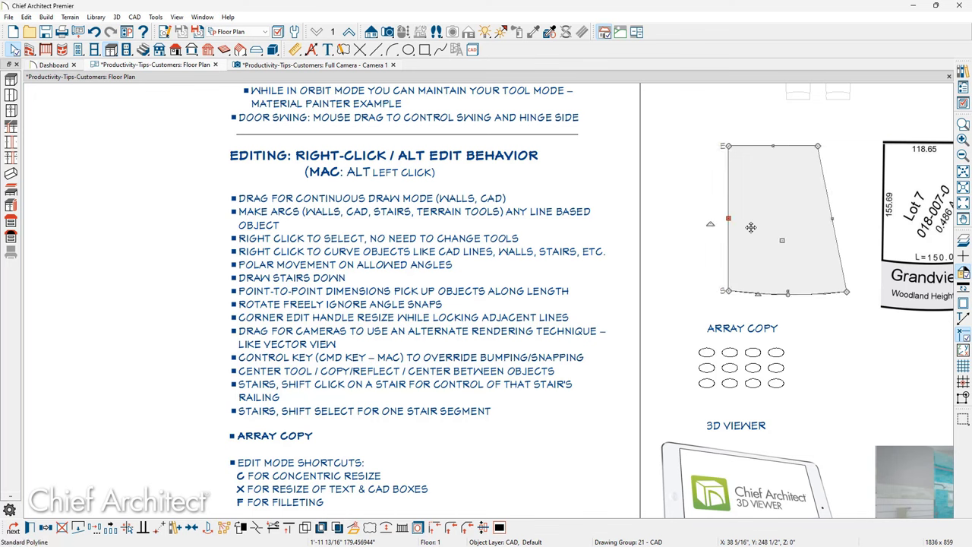
mouse_move(783, 239)
left_mouse_down()
mouse_move(786, 262)
mouse_move(741, 308)
mouse_move(630, 285)
mouse_move(639, 188)
mouse_move(768, 157)
mouse_move(815, 202)
mouse_move(802, 277)
mouse_move(678, 264)
mouse_move(662, 216)
mouse_move(714, 199)
mouse_move(764, 207)
mouse_move(772, 238)
left_mouse_up()
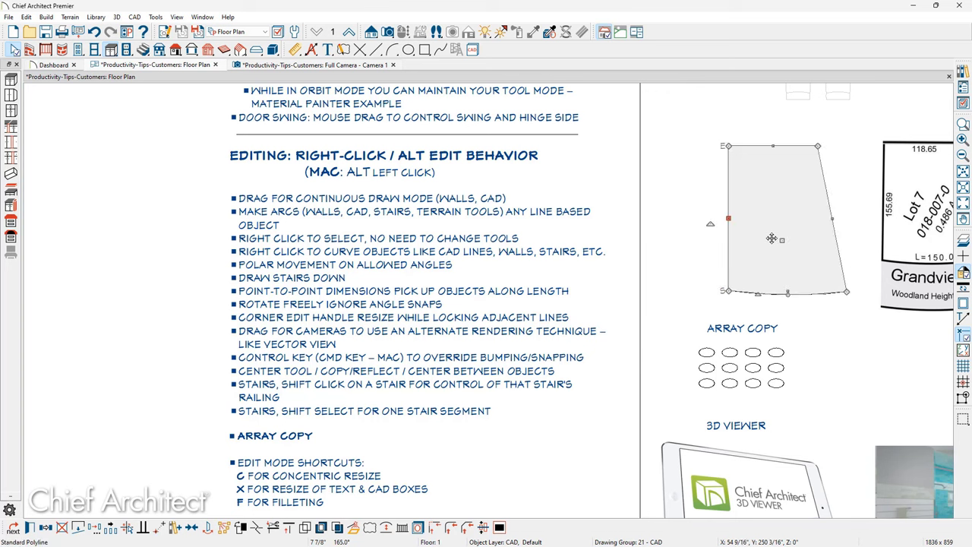
- Draw an upward staircase about 7'-7" long and two downward staircases beside it, left of the editing notes
left_click(148, 53)
left_click_drag(119, 302, 139, 189)
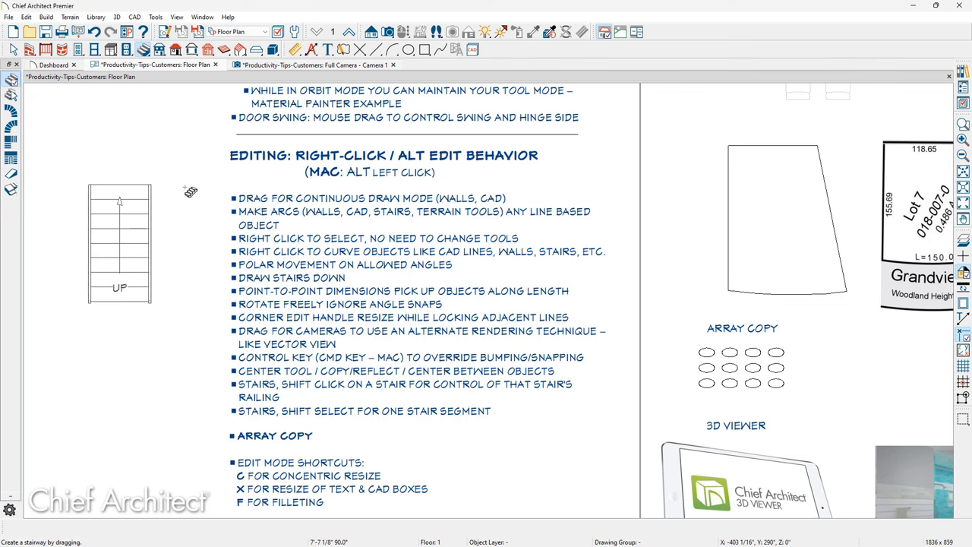
left_click_drag(185, 188, 181, 403)
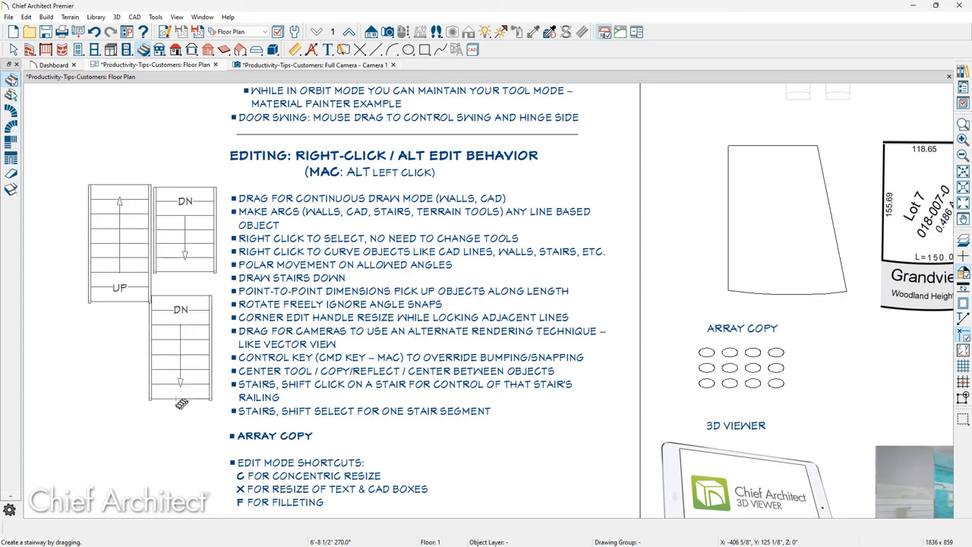
- Delete all three sample staircases left of the editing notes
key("space")
left_click_drag(66, 148, 222, 421)
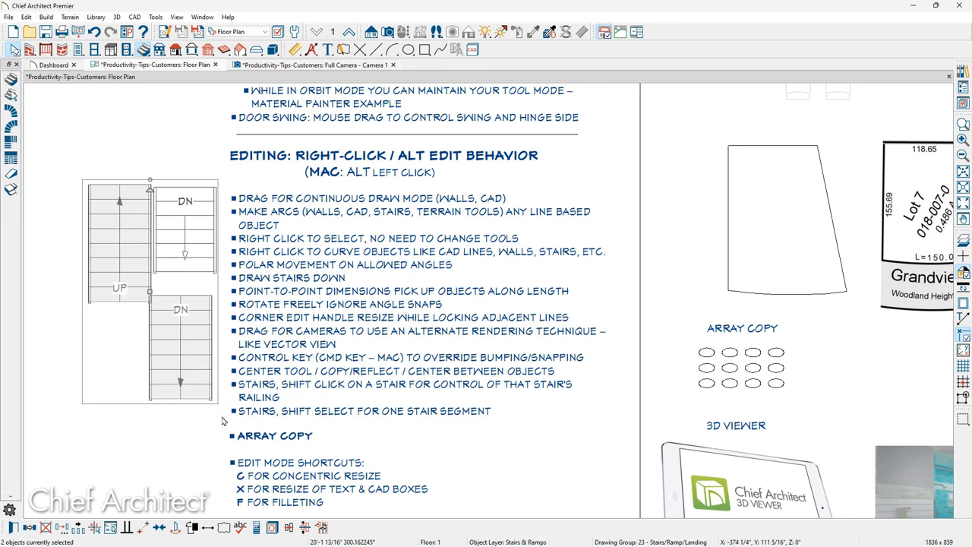
key("Delete")
left_click(202, 265)
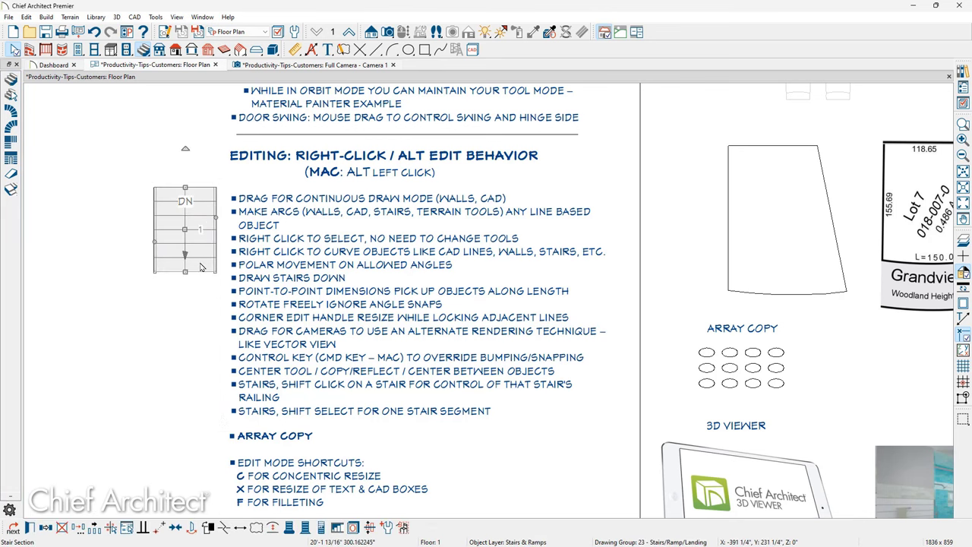
key("Delete")
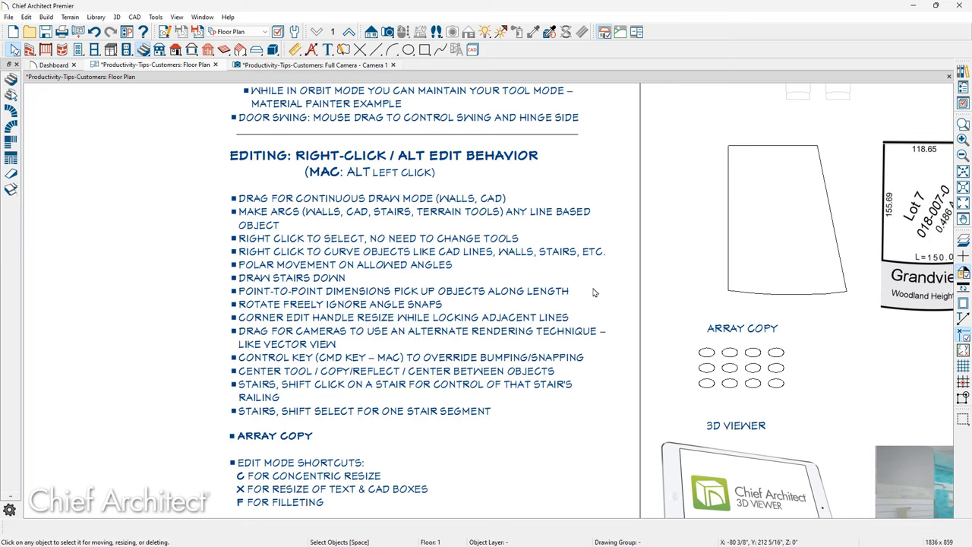
- Draw a 3'-9" point-to-point dimension beside the island and another about 14'-4" long from the door wall across the island, picking up objects along its length
middle_click_drag(597, 293, 326, 311)
scroll(325, 311, "down", 3)
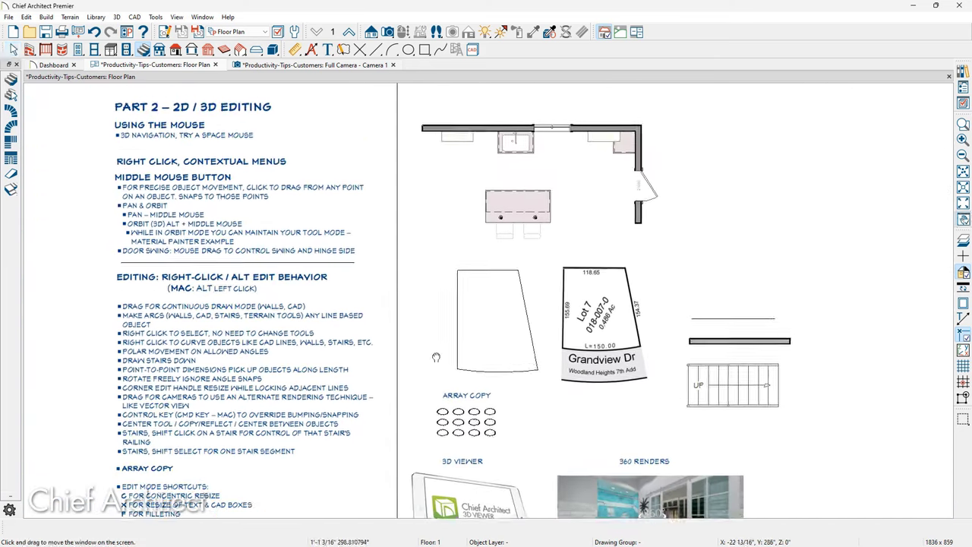
scroll(528, 273, "up", 5)
scroll(529, 277, "up", 1)
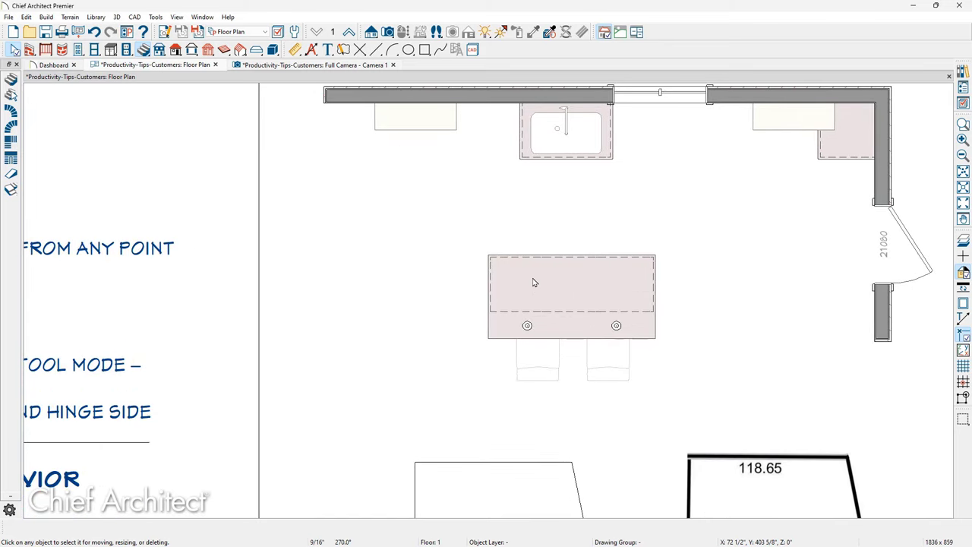
left_click(295, 50)
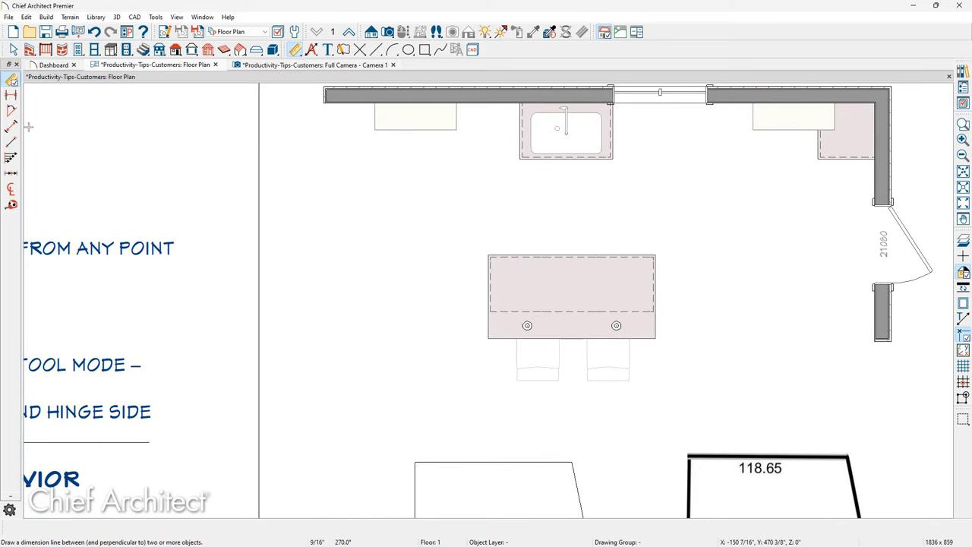
left_click(13, 145)
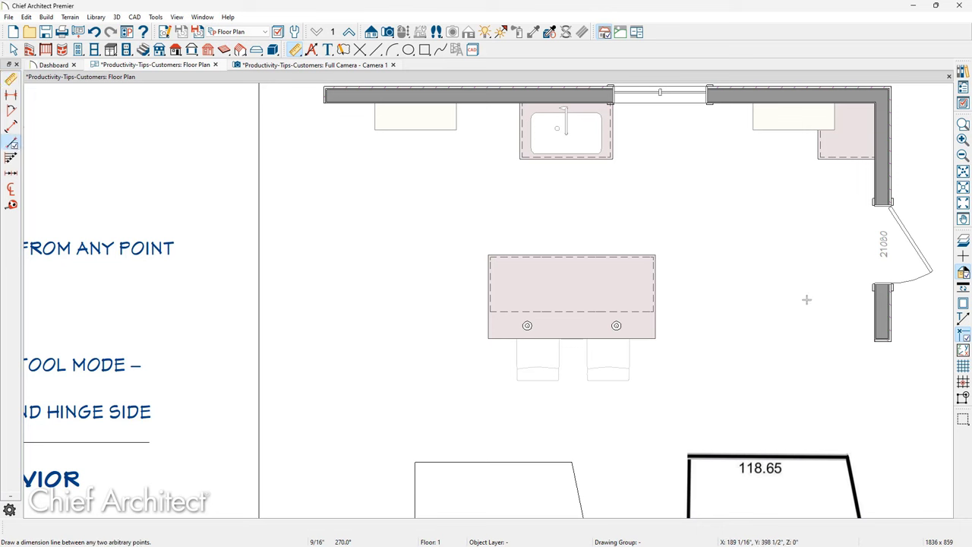
left_click_drag(844, 316, 742, 319)
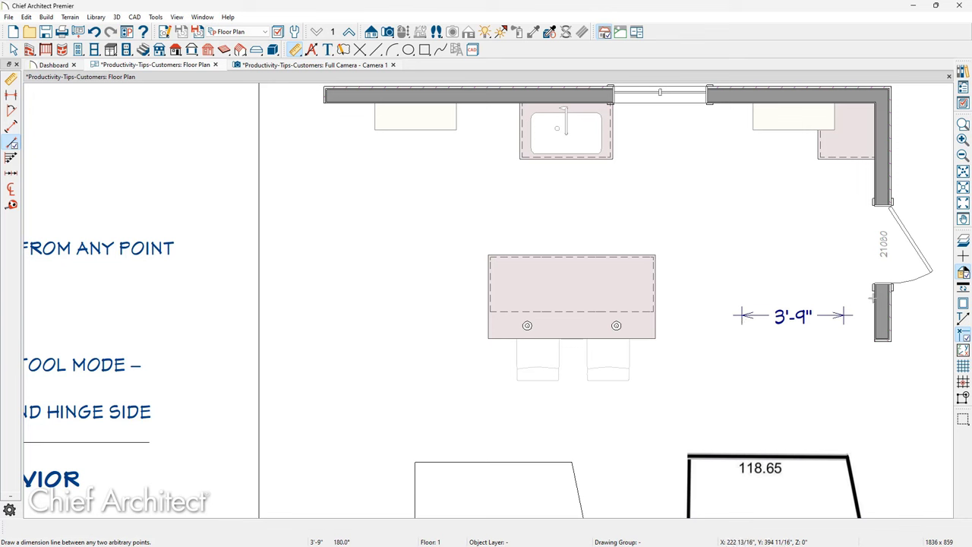
left_click_drag(875, 298, 485, 300)
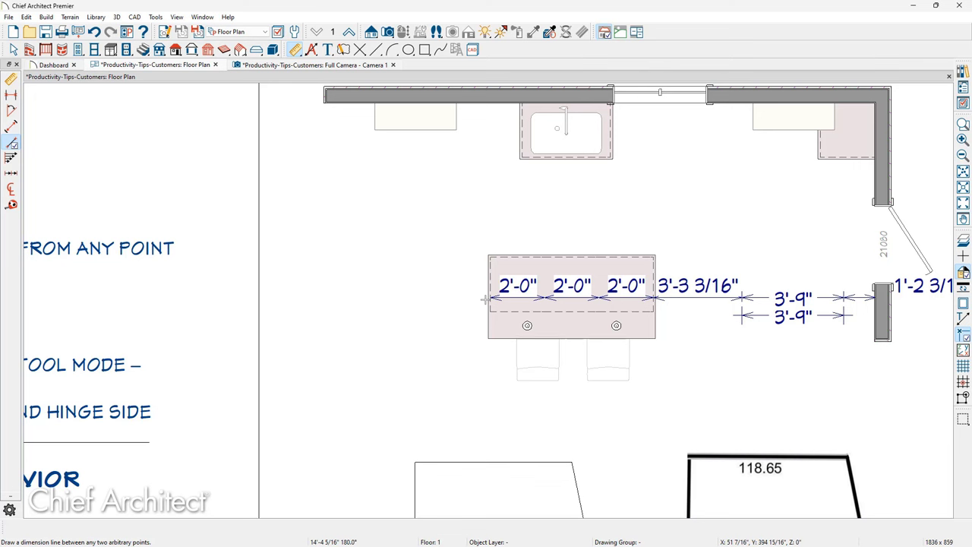
key("space")
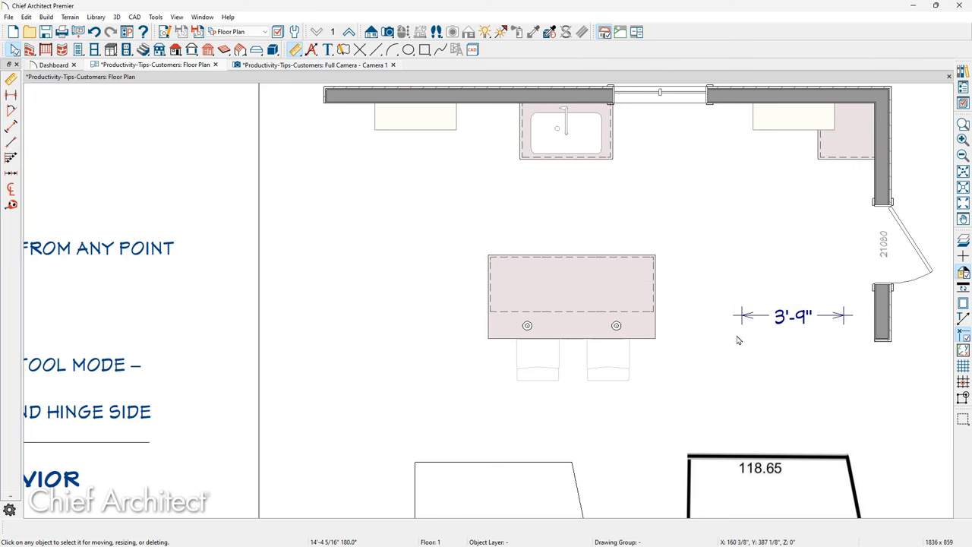
- Select the lot-shaped polyline and try moving it about 1'-5" along the allowed 150° angle
middle_click_drag(406, 341, 619, 190)
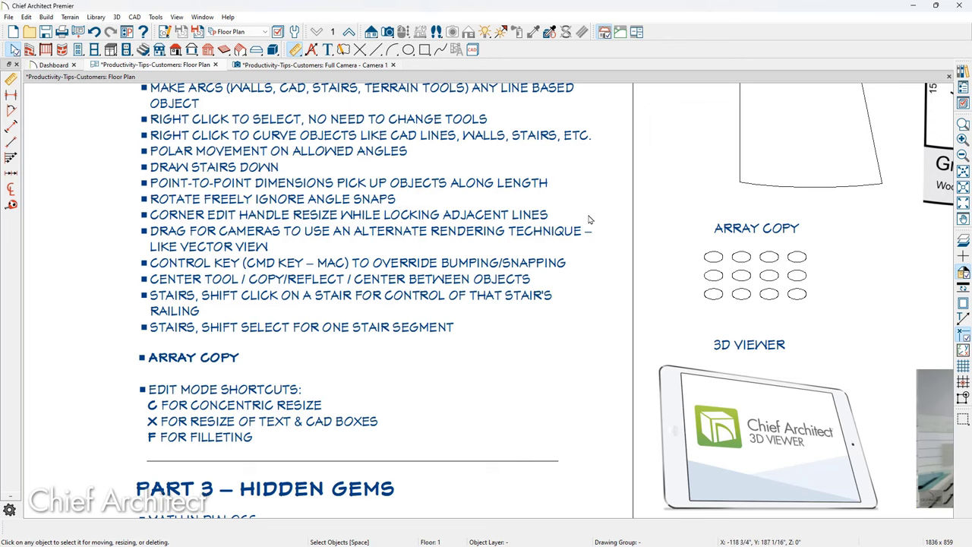
scroll(589, 220, "down", 2)
middle_click_drag(600, 253, 646, 267)
left_click(645, 267)
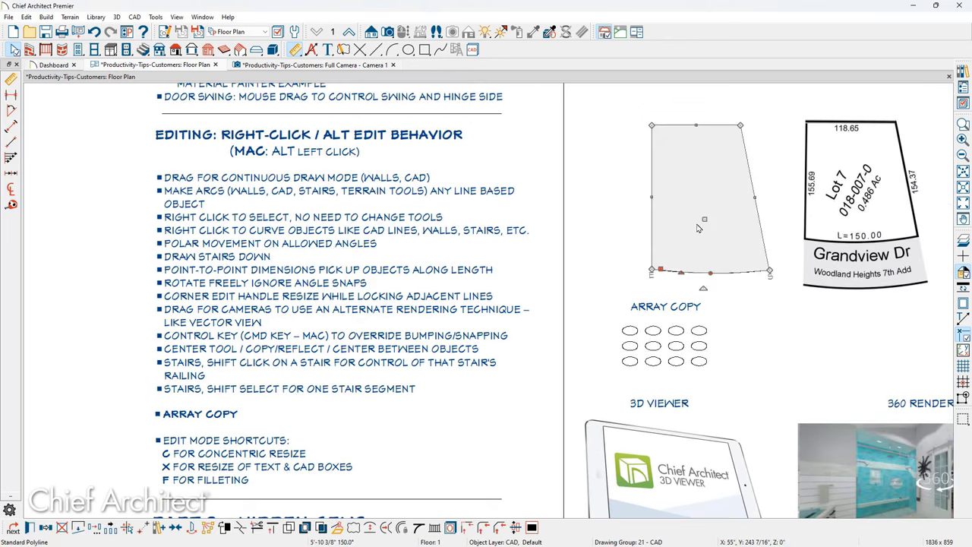
left_click_drag(706, 219, 687, 207)
key("Escape")
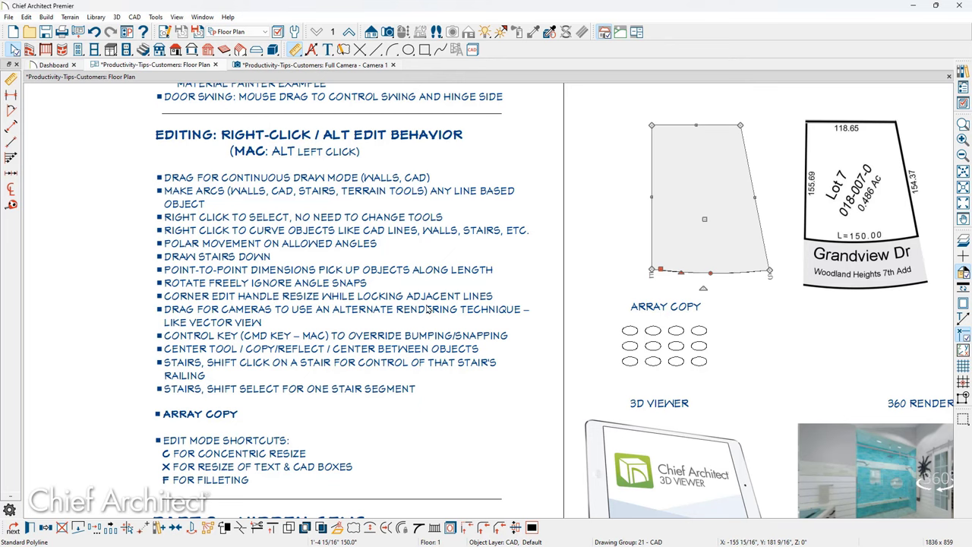
- Enlarge the base cabinet in the kitchen corner in both width and depth from its free front corner
scroll(565, 266, "down", 5)
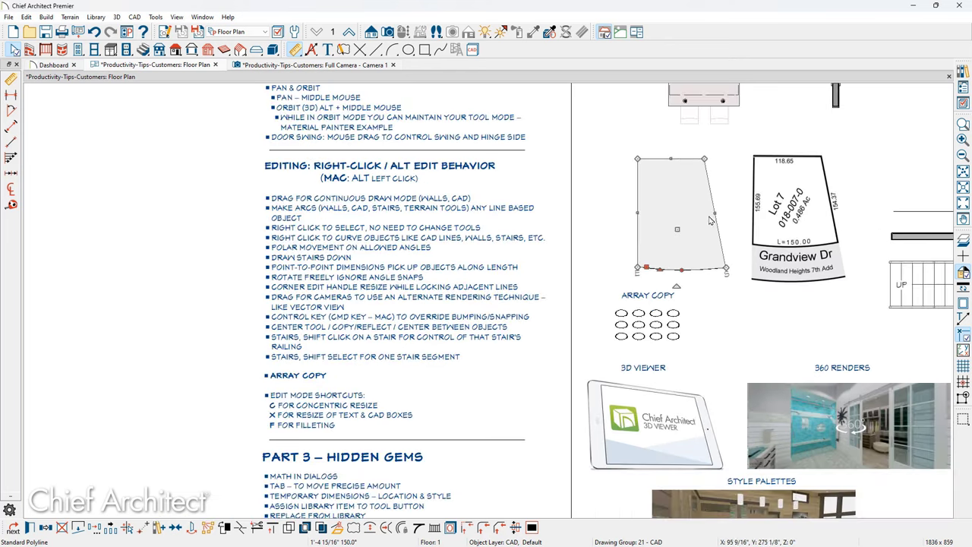
scroll(790, 180, "up", 4)
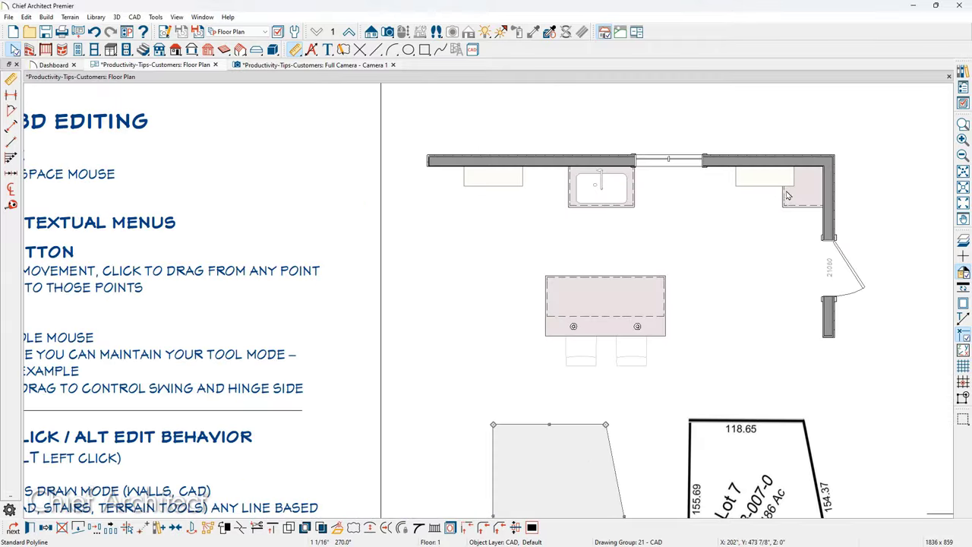
scroll(786, 215, "up", 2)
left_click(790, 209)
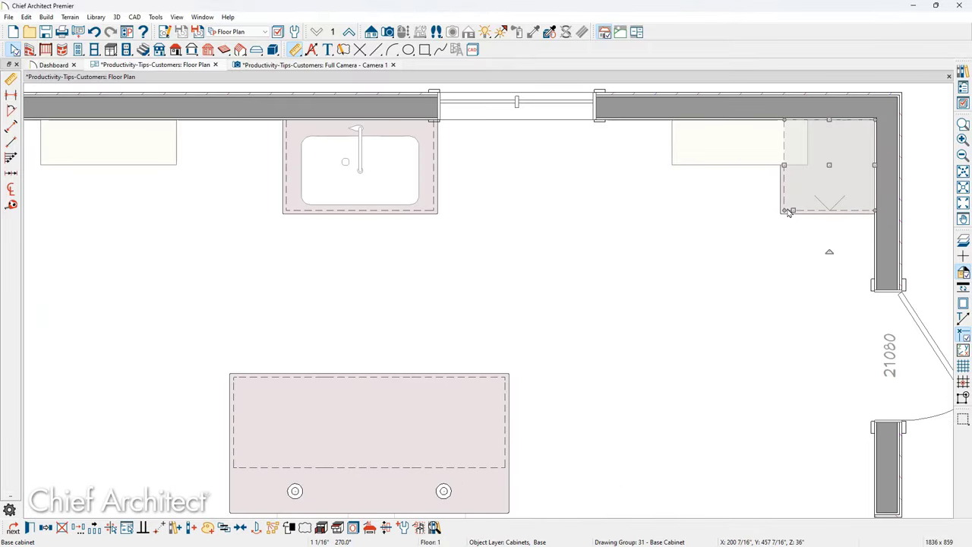
left_click_drag(787, 209, 765, 217)
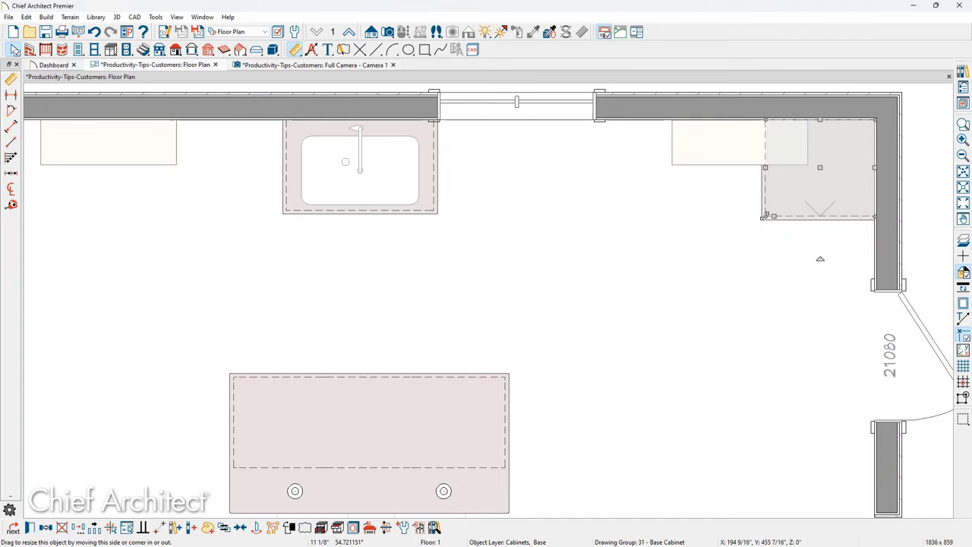
- Create a Full Camera view from the open area outside the island toward the kitchen, using the alternate Vector View rendering technique
scroll(766, 217, "down", 5)
scroll(735, 272, "up", 2)
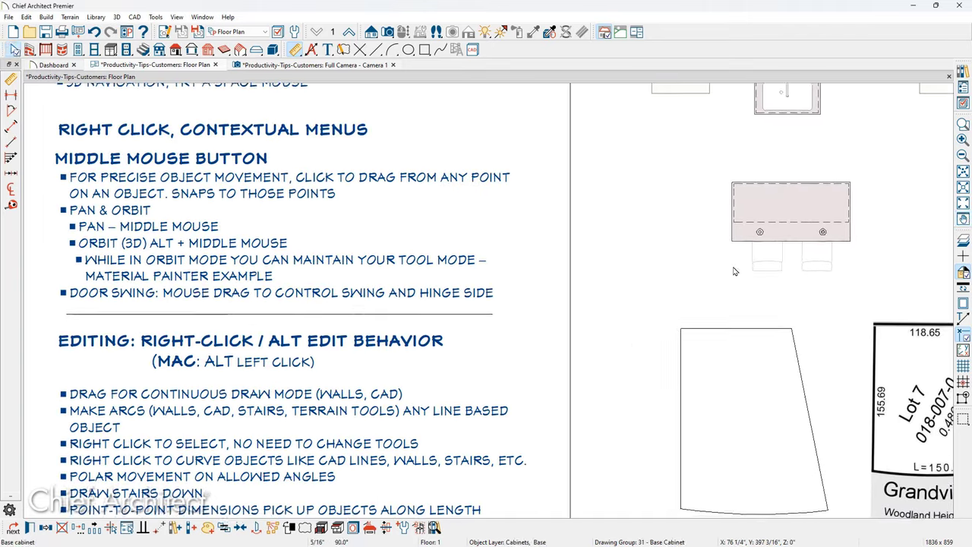
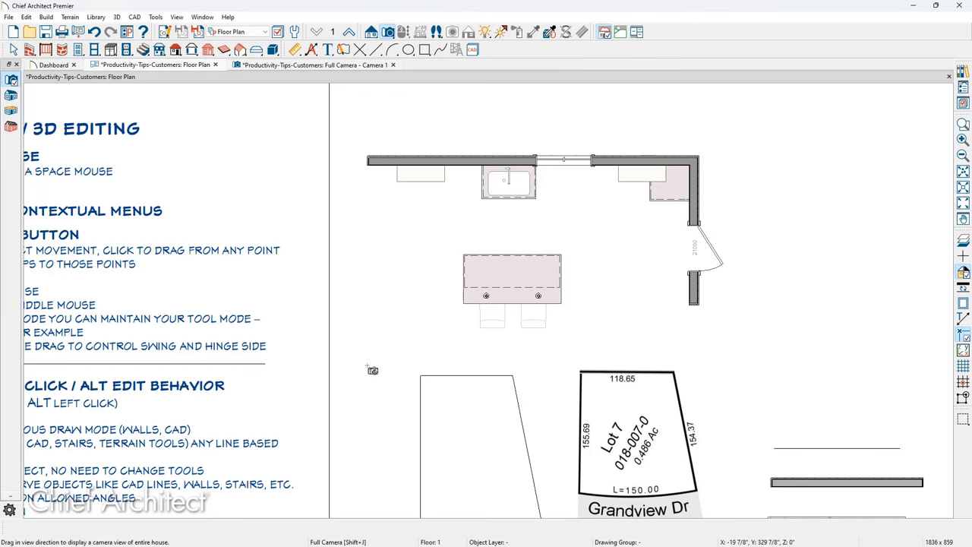
left_click_drag(368, 365, 491, 285)
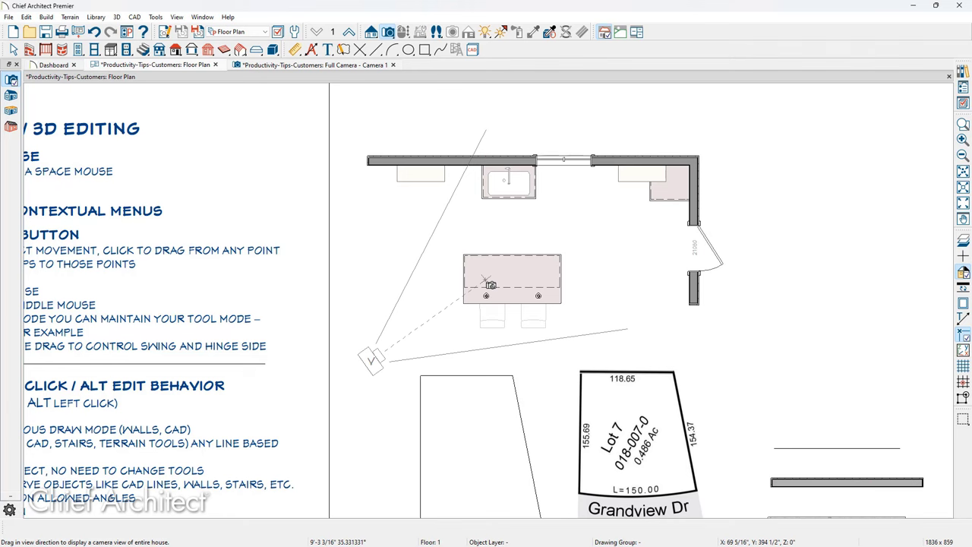
left_click_drag(491, 285, 488, 284)
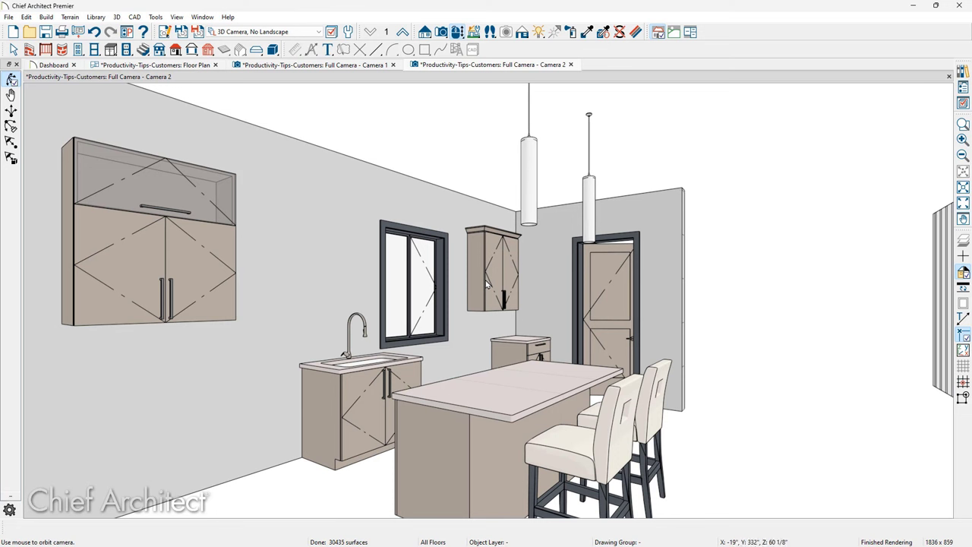
- Review the Alternate Rendering Technique options in the Full Camera defaults, keep Vector View, and close the Camera 2 view
left_click(348, 32)
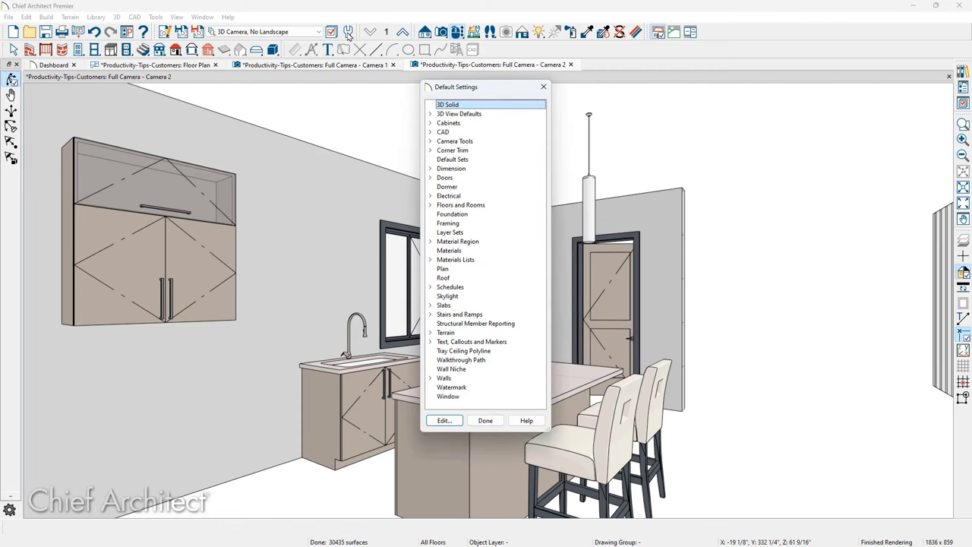
left_click_drag(451, 94, 50, 73)
left_click(29, 120)
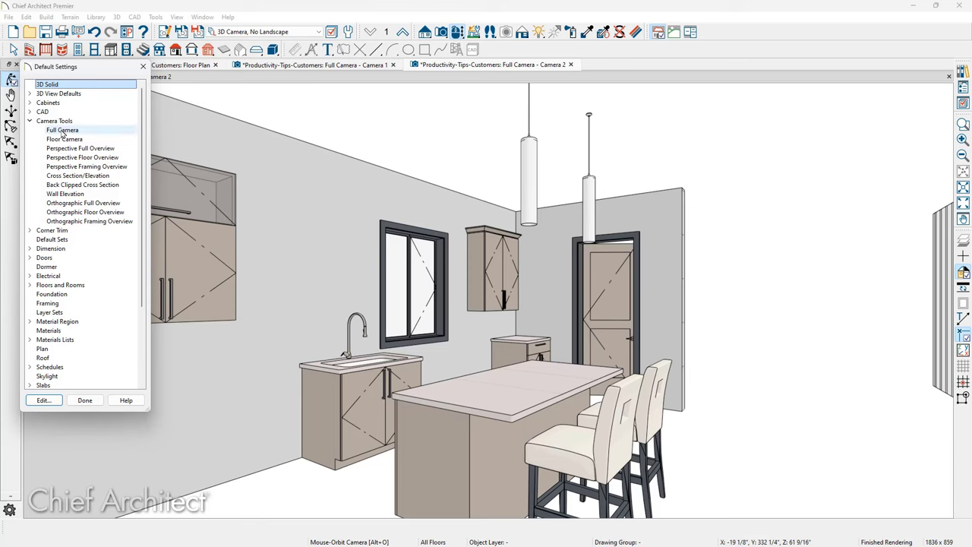
double_click(63, 132)
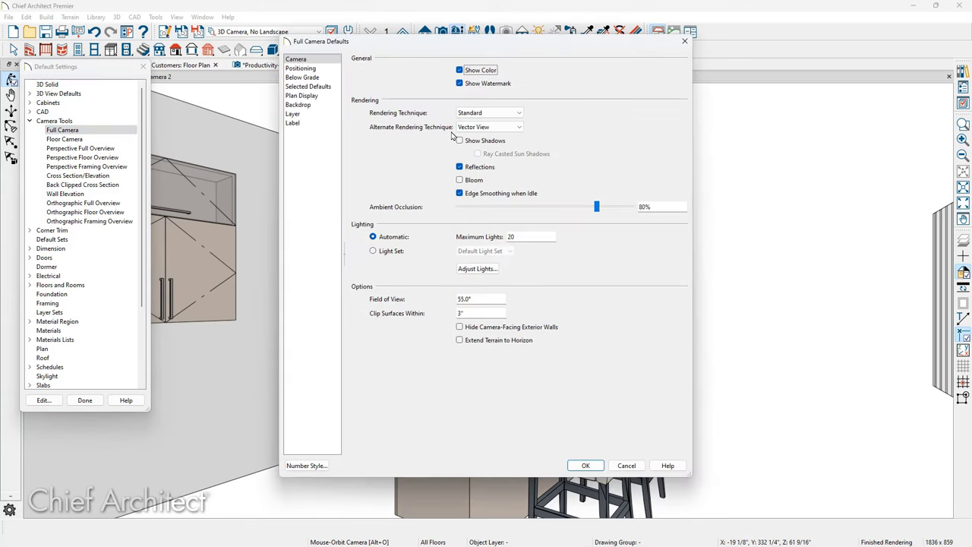
left_click(494, 128)
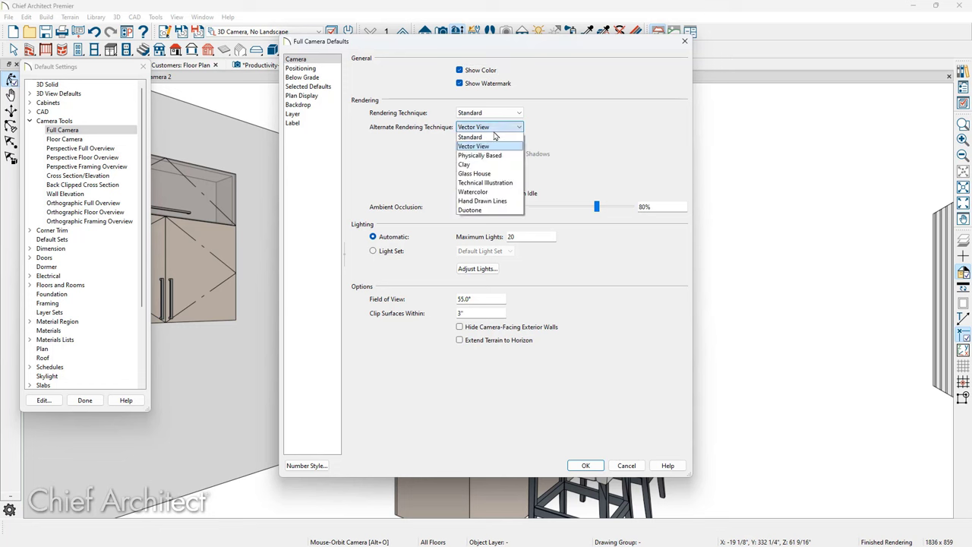
left_click(494, 133)
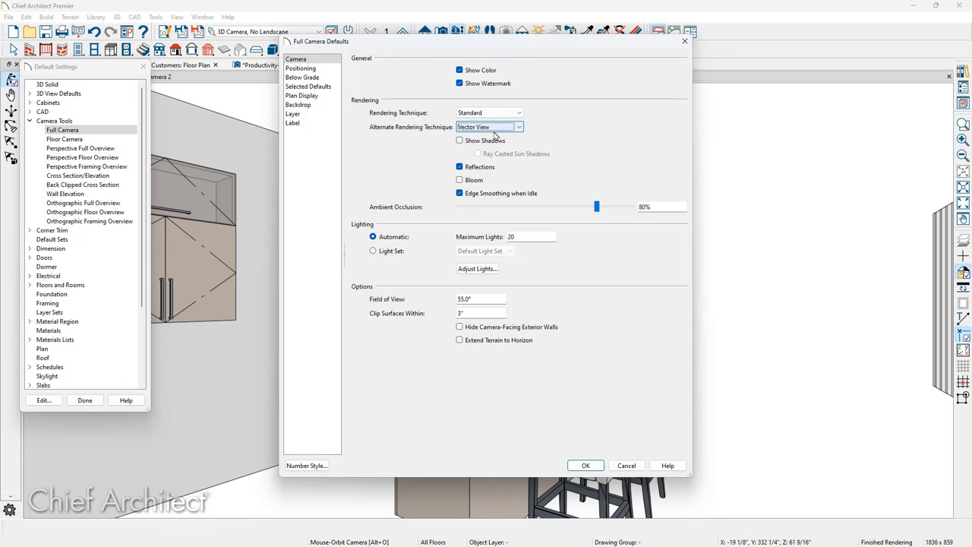
left_click(685, 41)
left_click(143, 66)
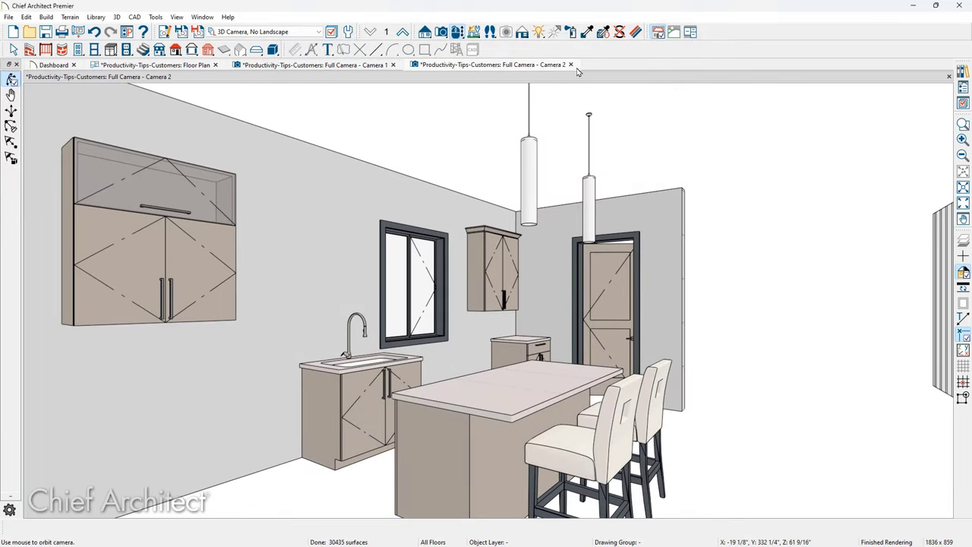
left_click(572, 65)
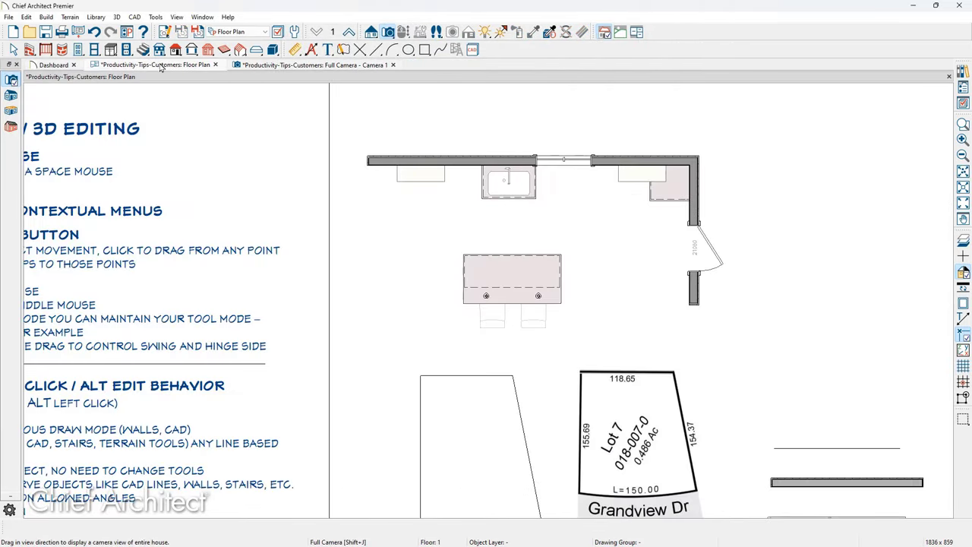
- Return to Select Objects and move the lot-shaped polyline a short distance down and to the left, without snapping
left_click_drag(295, 280, 385, 412)
scroll(386, 413, "down", 5)
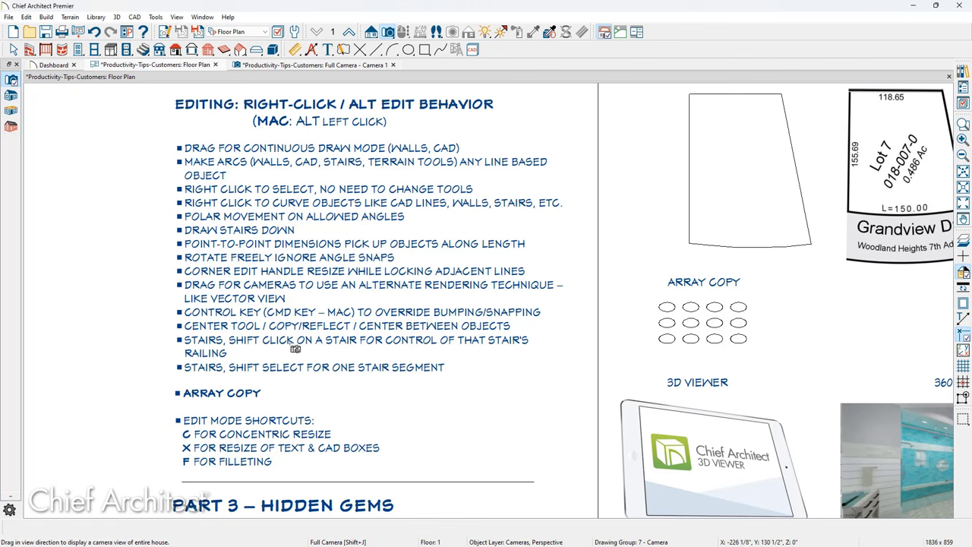
key("space")
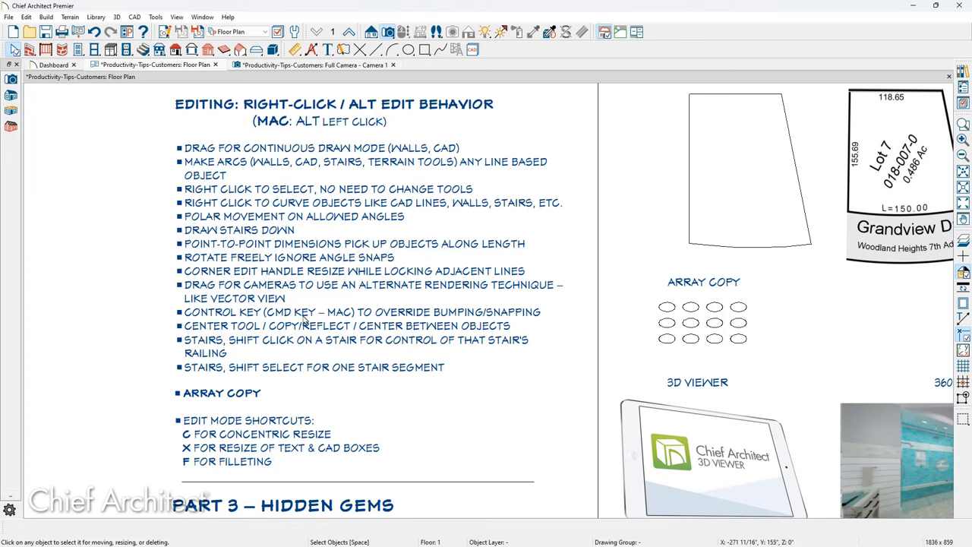
left_click(798, 178)
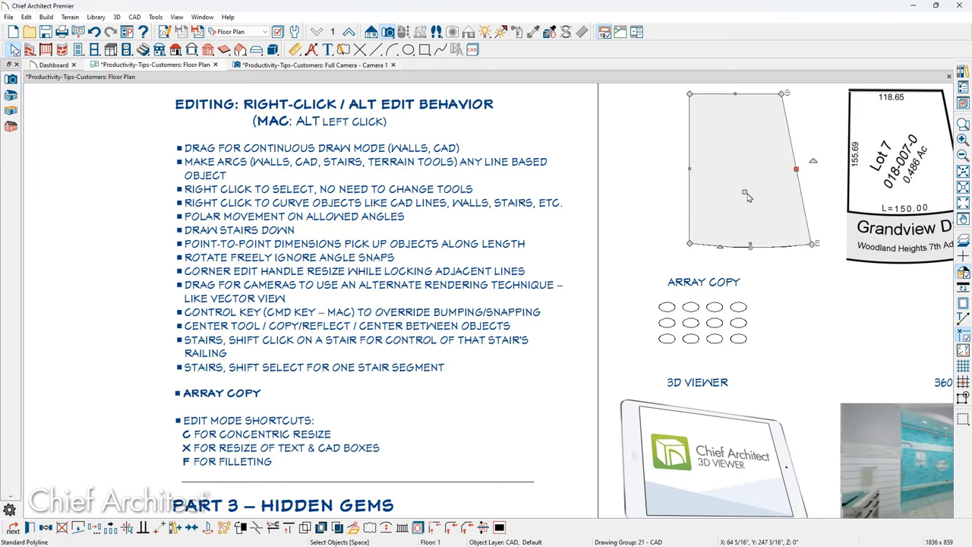
mouse_move(745, 193)
left_mouse_down()
mouse_move(733, 217)
mouse_move(759, 192)
mouse_move(709, 196)
mouse_move(730, 205)
mouse_move(732, 194)
left_mouse_up()
key("Escape")
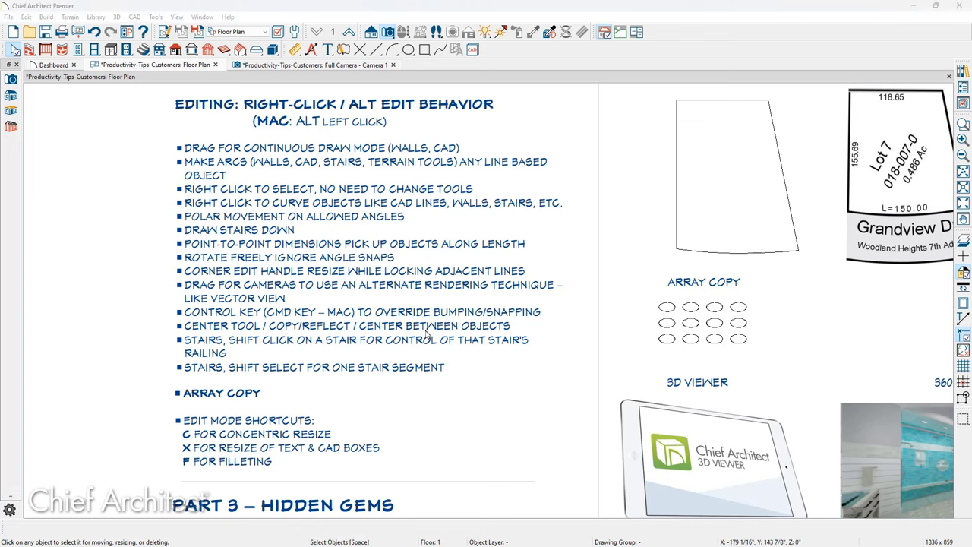
- Move the wall cabinet between the window and the kitchen corner 7 1/2" along the wall toward the window
scroll(427, 334, "down", 2)
middle_click_drag(756, 136, 612, 400)
scroll(554, 260, "up", 4)
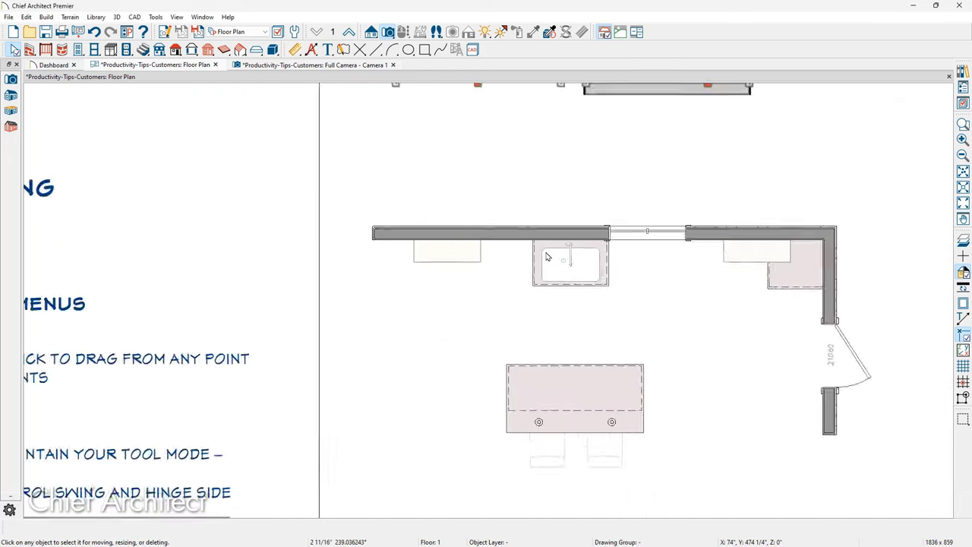
middle_click_drag(553, 260, 427, 302)
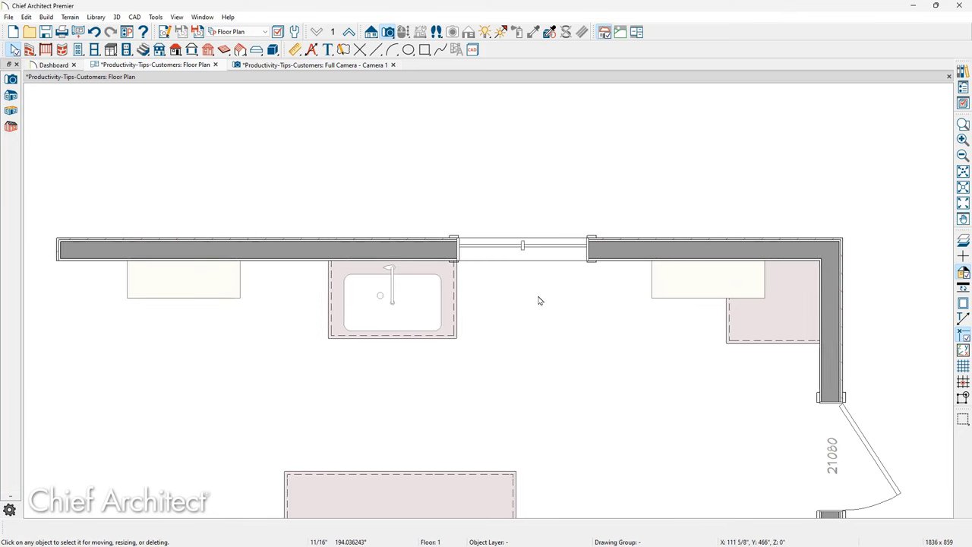
left_click(712, 282)
left_click_drag(712, 281, 688, 279)
key("Escape")
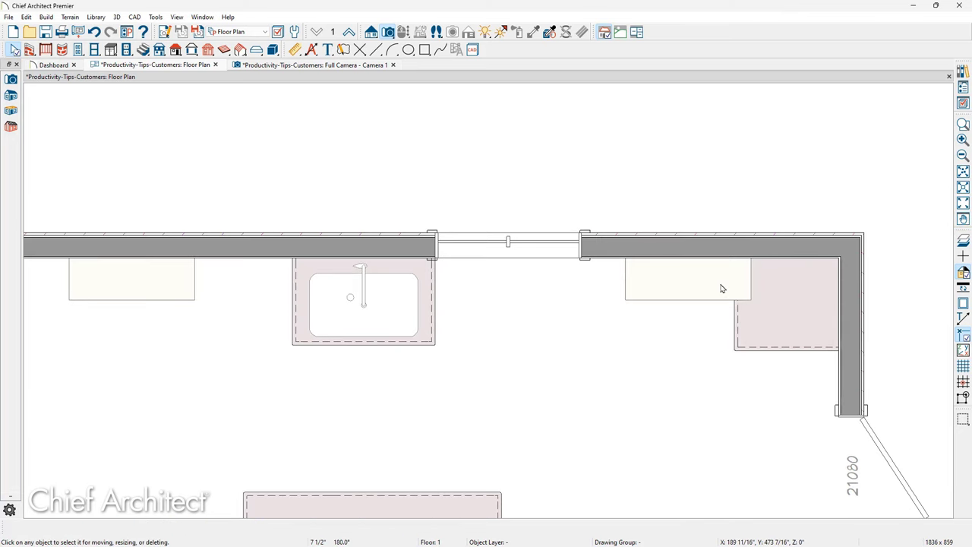
- Delete the base cabinet in the kitchen corner next to the wall cabinet
scroll(721, 288, "up", 3)
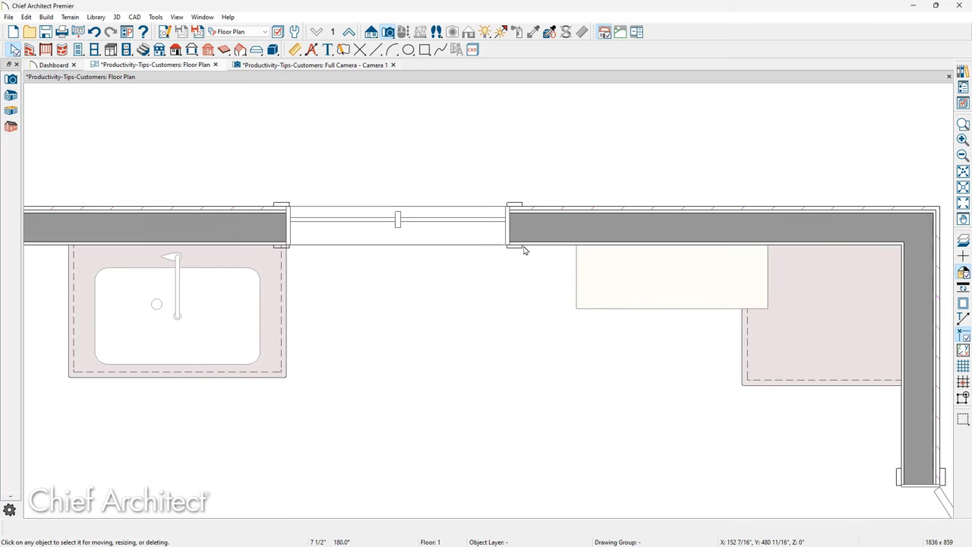
left_click(836, 326)
key("Delete")
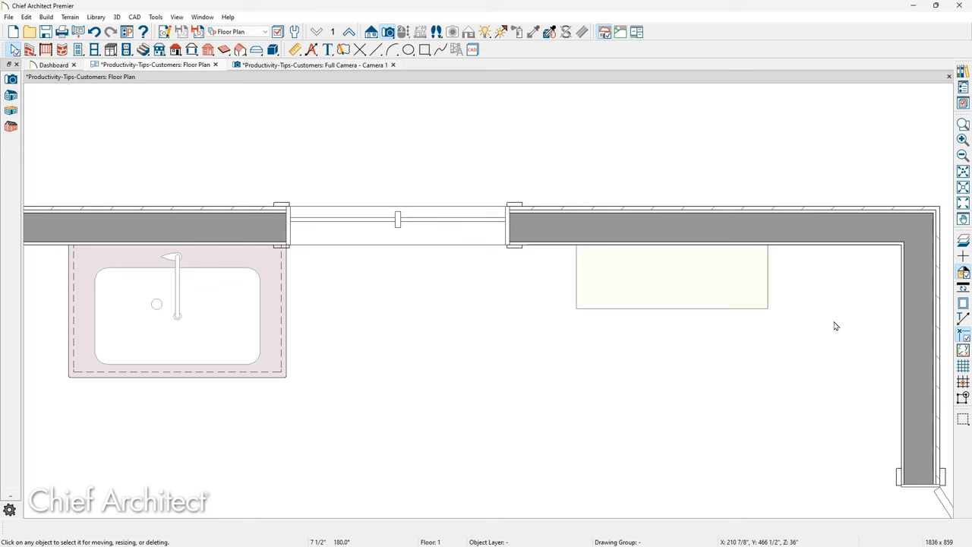
- Center the wall cabinet between the window casing's edge and the inside wall corner using Point to Point Center
left_click(706, 304)
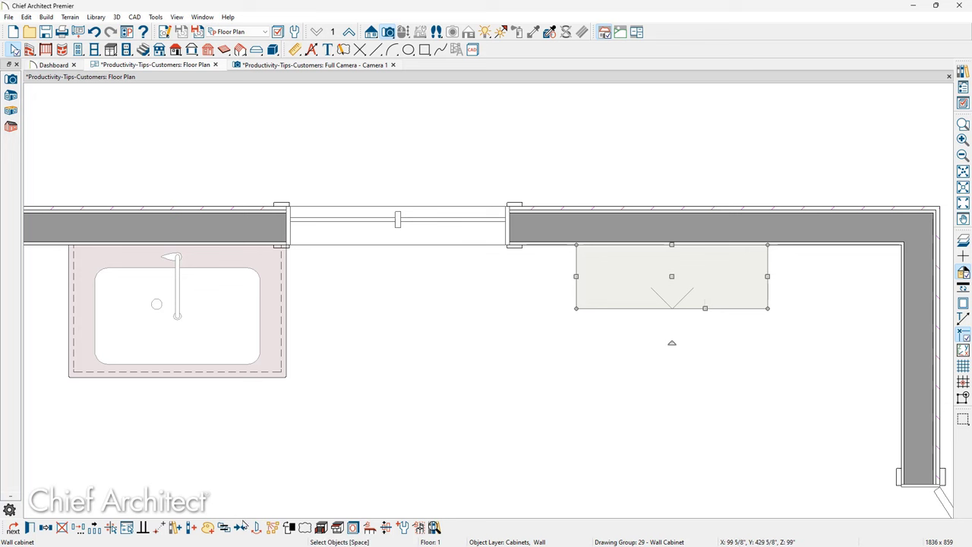
left_click(243, 527)
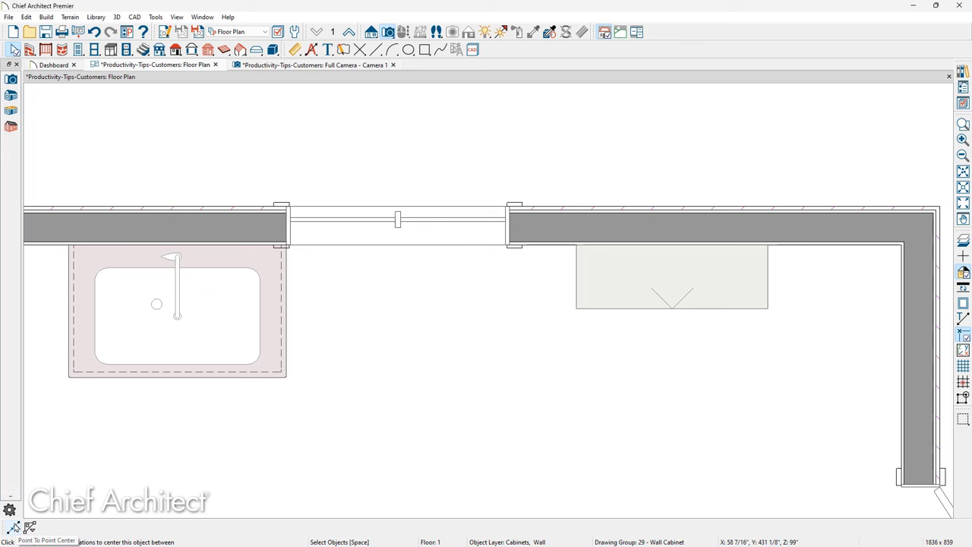
left_click(14, 527)
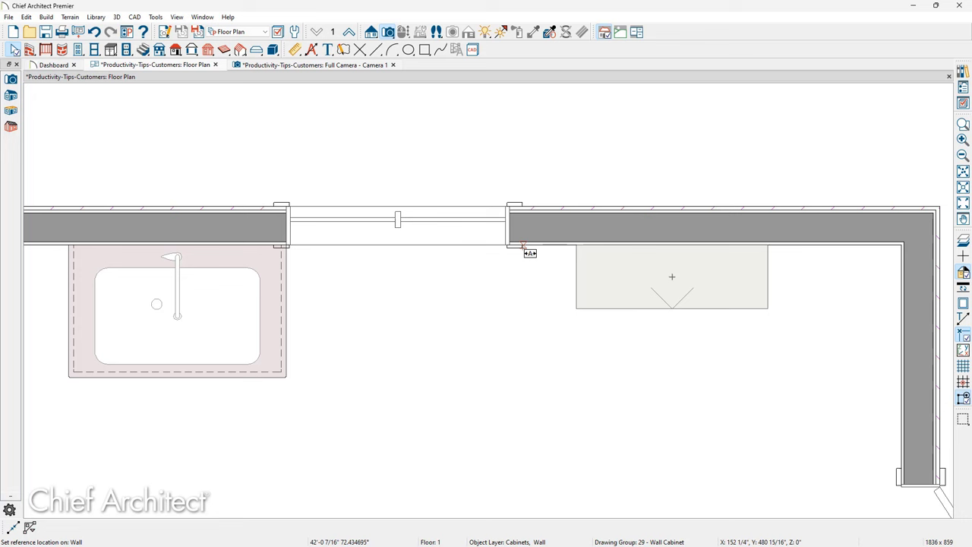
left_click(524, 247)
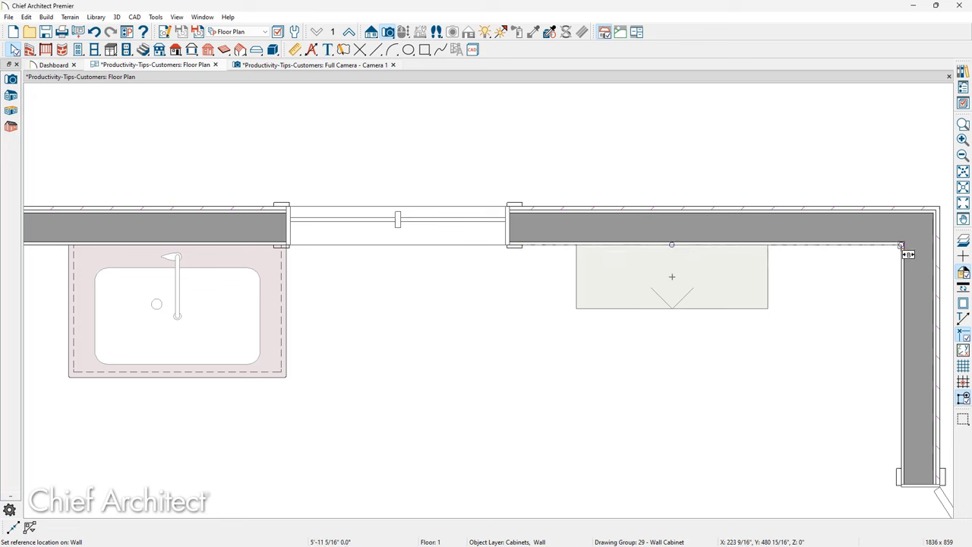
left_click(901, 245)
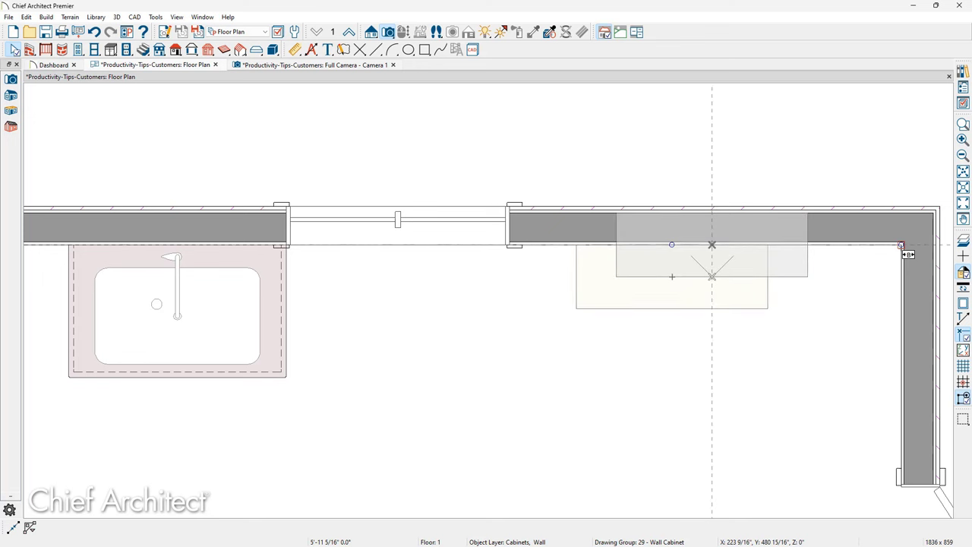
left_click(713, 279)
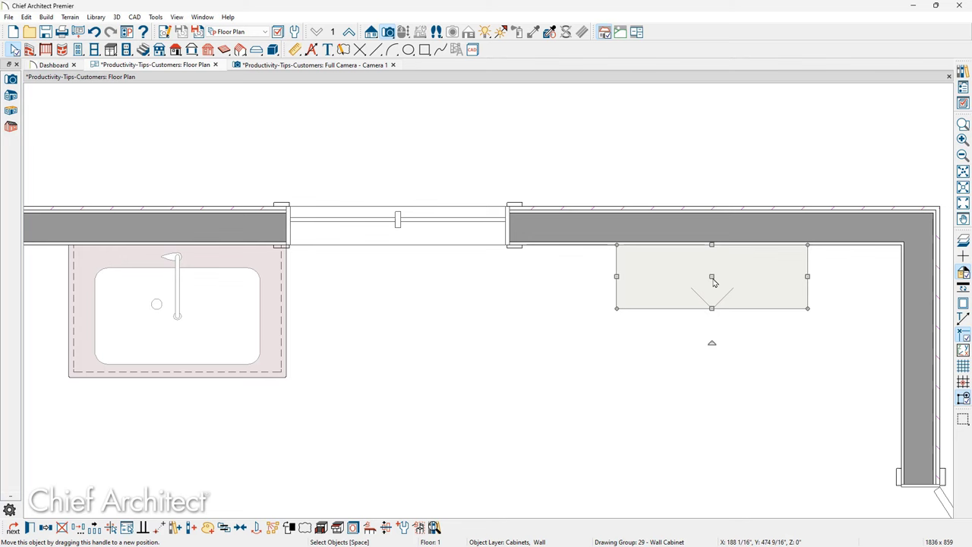
- Delete the wall cabinet on the far side of the sink from the window
scroll(743, 276, "down", 3)
middle_click_drag(557, 313, 681, 305)
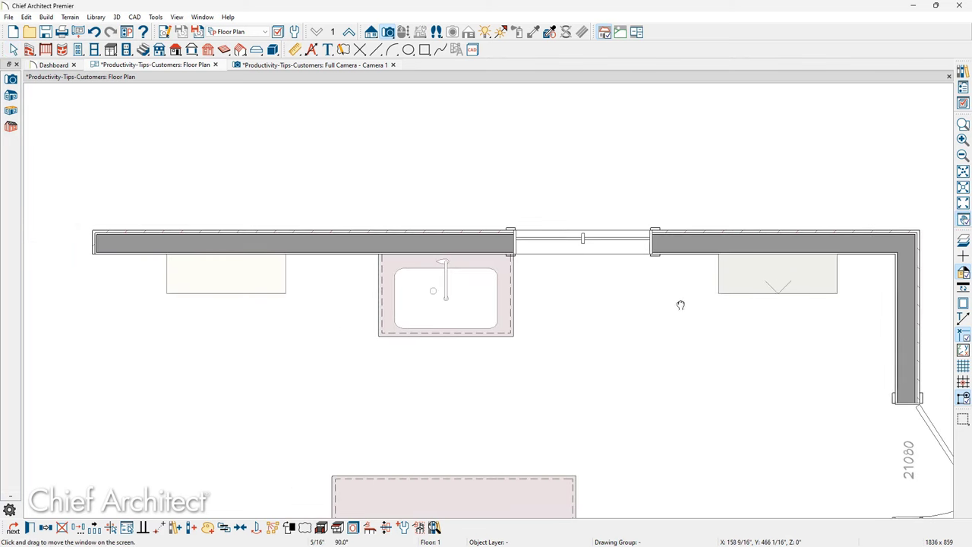
left_click(252, 285)
key("Delete")
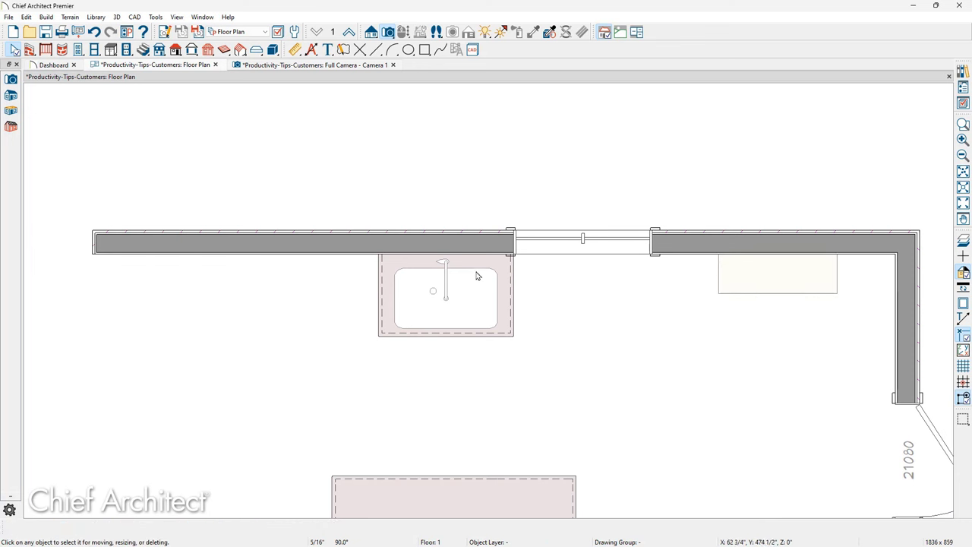
- Copy and reflect the remaining wall cabinet about the window's center so a matching cabinet sits on the window's other side
left_click(746, 284)
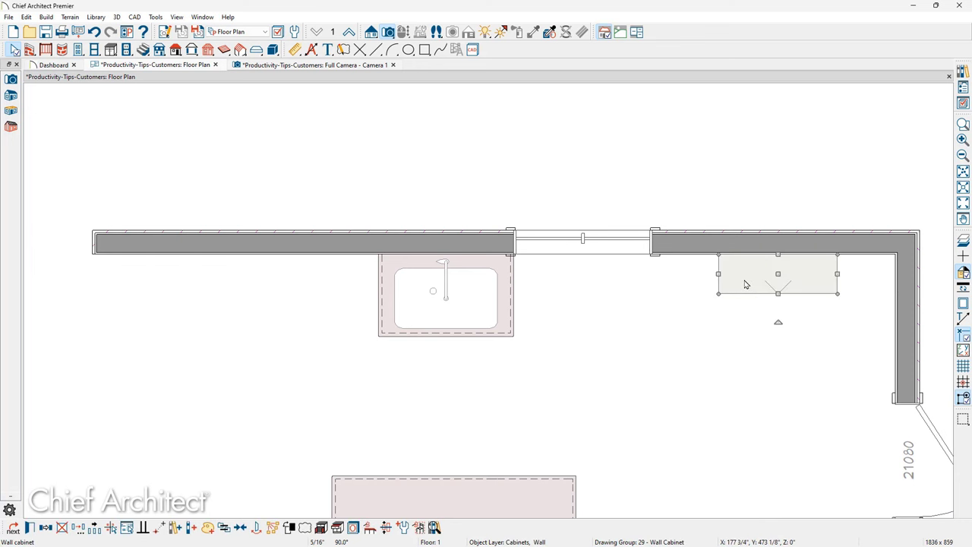
left_click(45, 530)
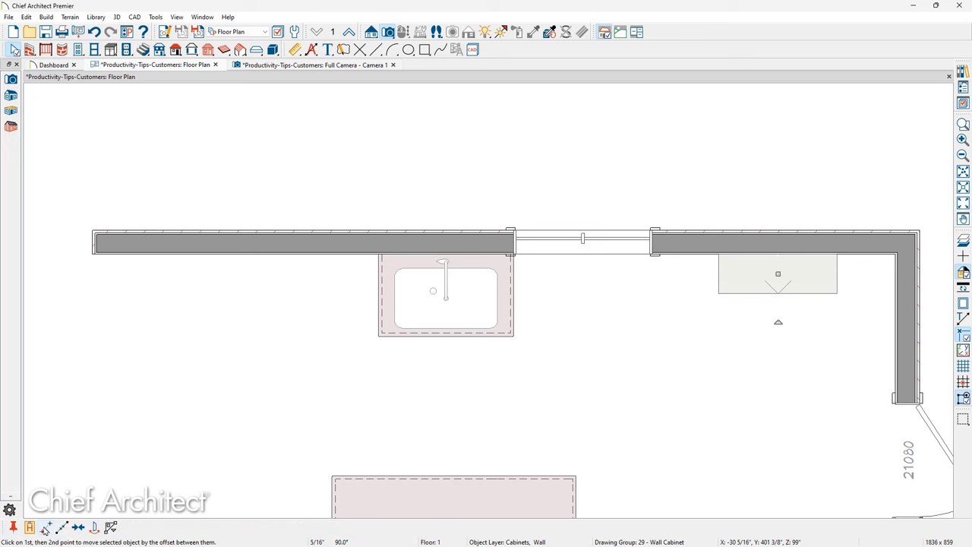
left_click(93, 531)
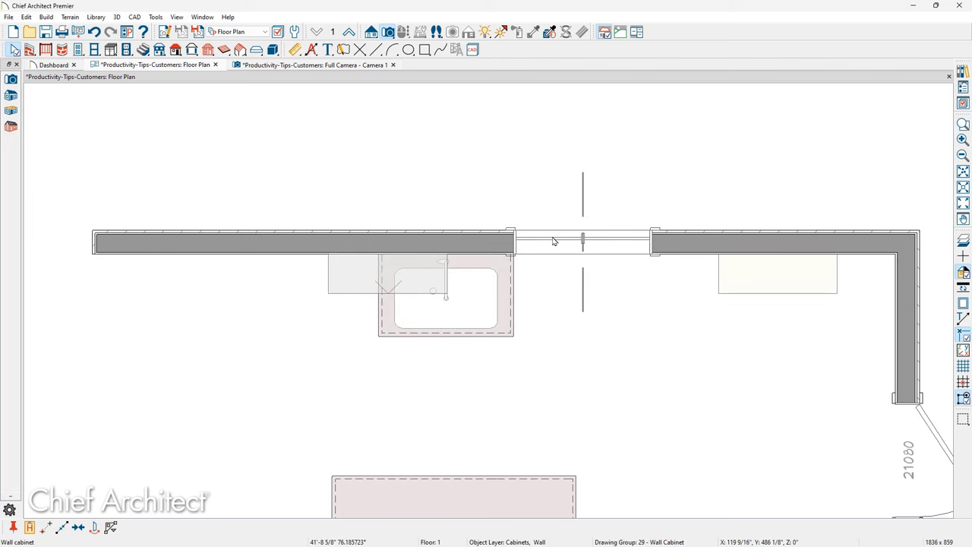
left_click(554, 242)
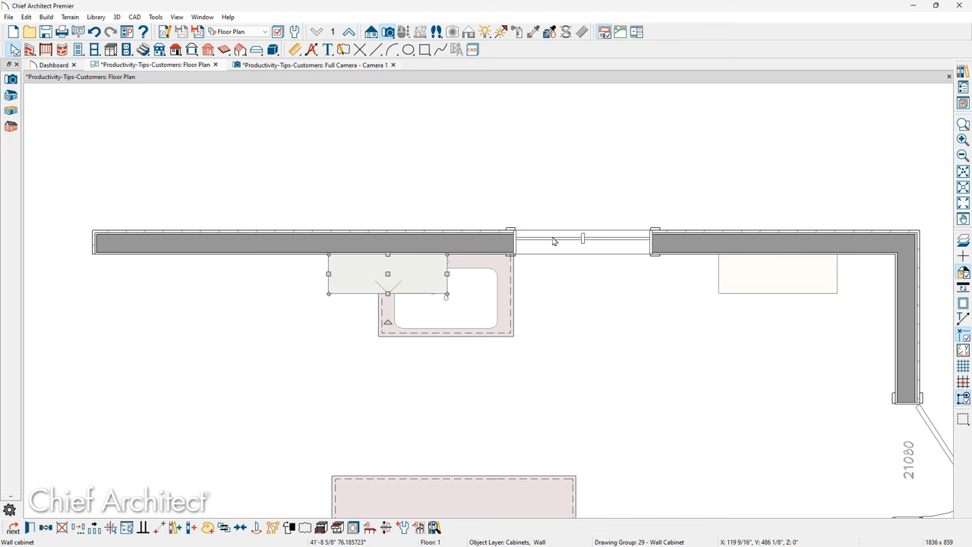
left_click(532, 294)
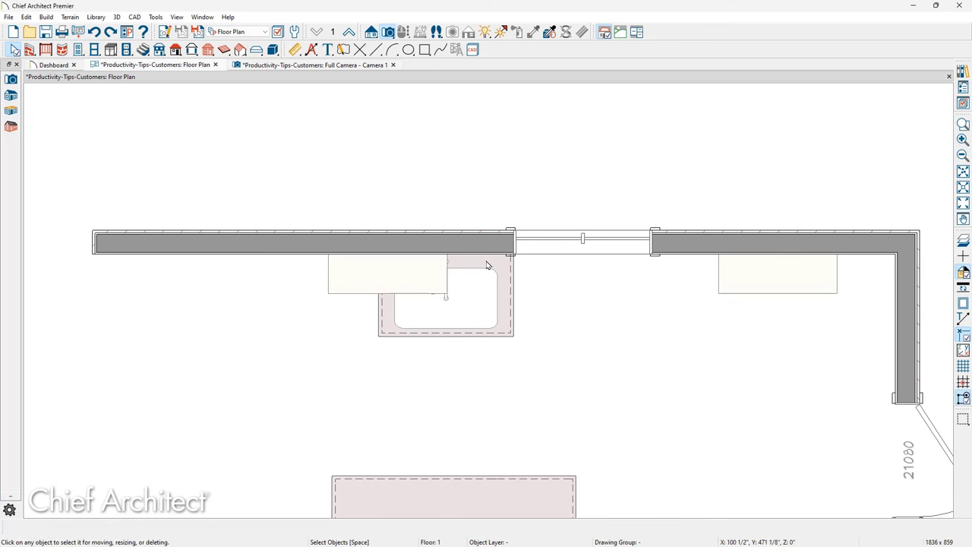
- Move the sink base cabinet along the wall so it is centered under the window
left_click(446, 289)
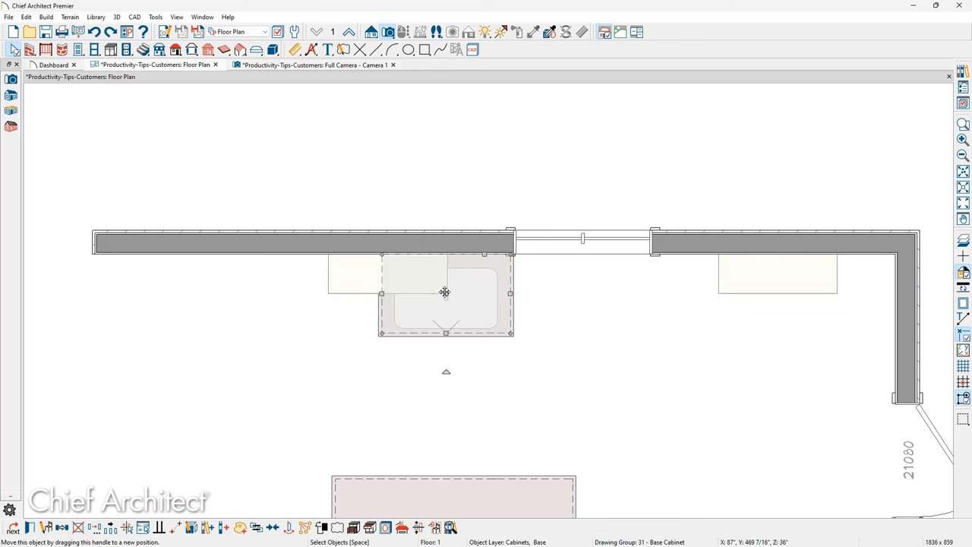
left_click_drag(445, 292, 583, 257)
key("Escape")
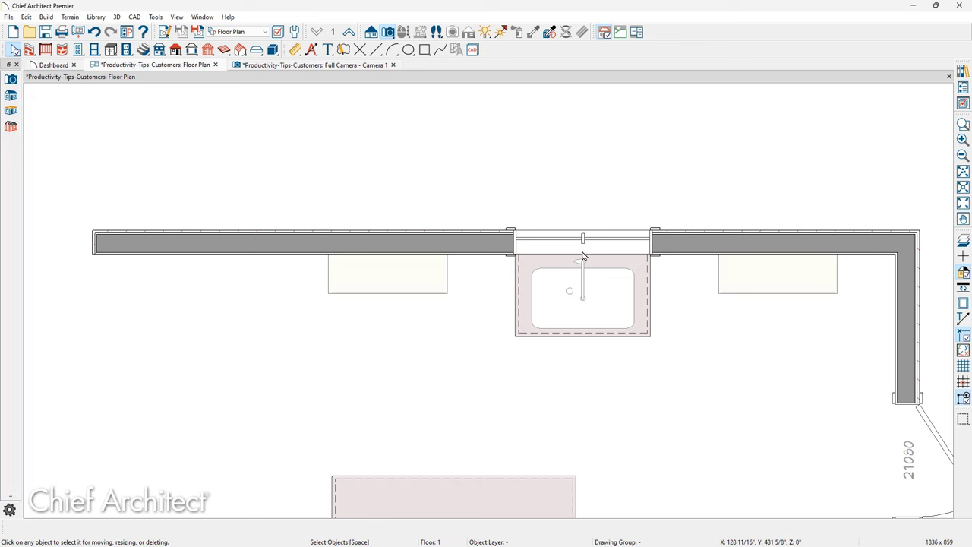
- Examine the right-click/Alt edit behavior notes, from the center tool item to the stair railing item
middle_click_drag(336, 408, 529, 239)
scroll(529, 239, "down", 2)
scroll(405, 330, "down", 2)
scroll(405, 330, "up", 3)
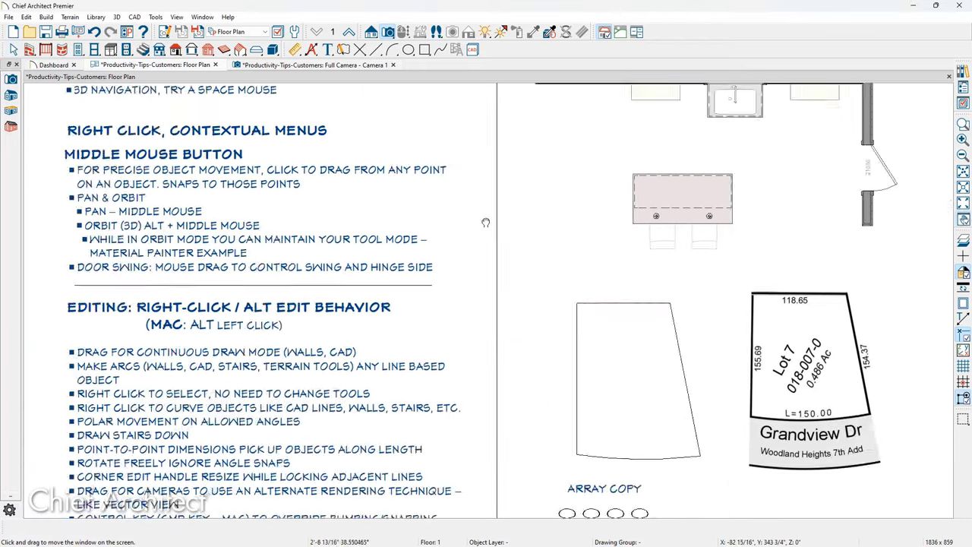
middle_click_drag(463, 309, 550, 156)
scroll(480, 275, "up", 1)
middle_click_drag(480, 275, 486, 257)
scroll(331, 332, "up", 2)
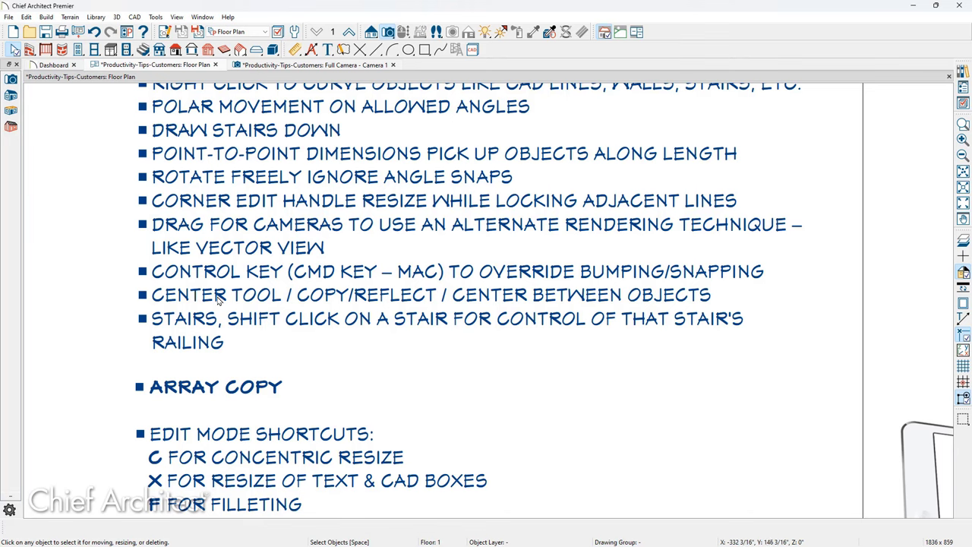
scroll(225, 351, "down", 3)
scroll(234, 346, "down", 2)
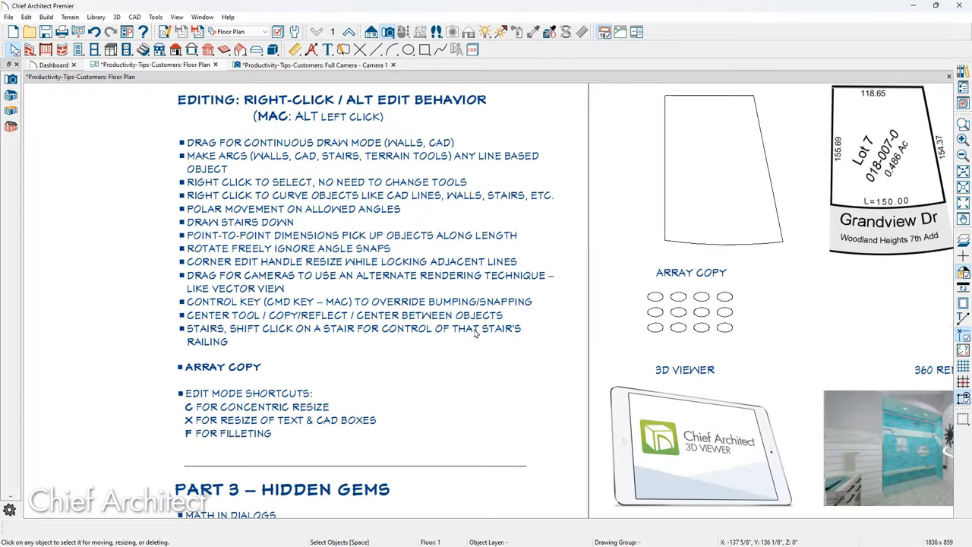
- Remove the inner-side railing from only the upper section of the L-shaped staircase
middle_click_drag(532, 395, 168, 484)
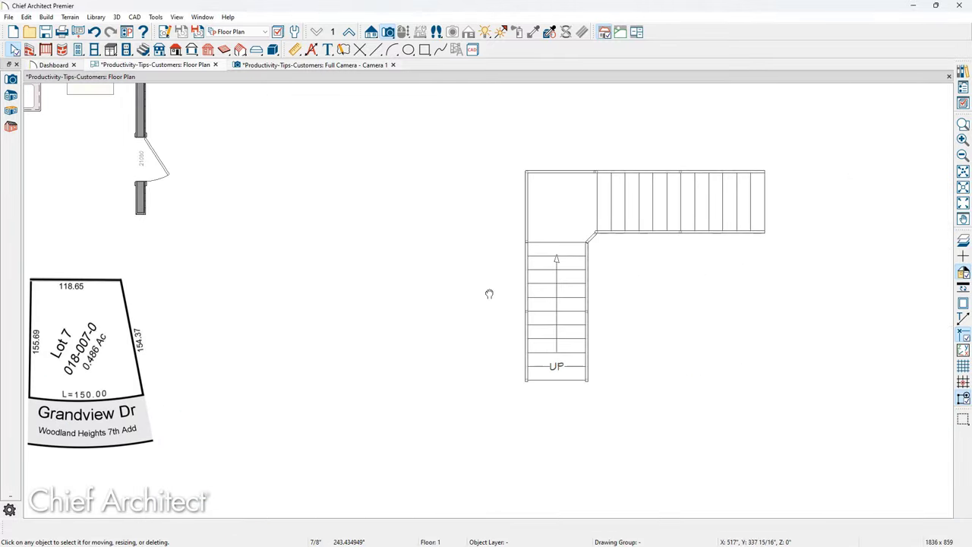
middle_click_drag(490, 292, 428, 343)
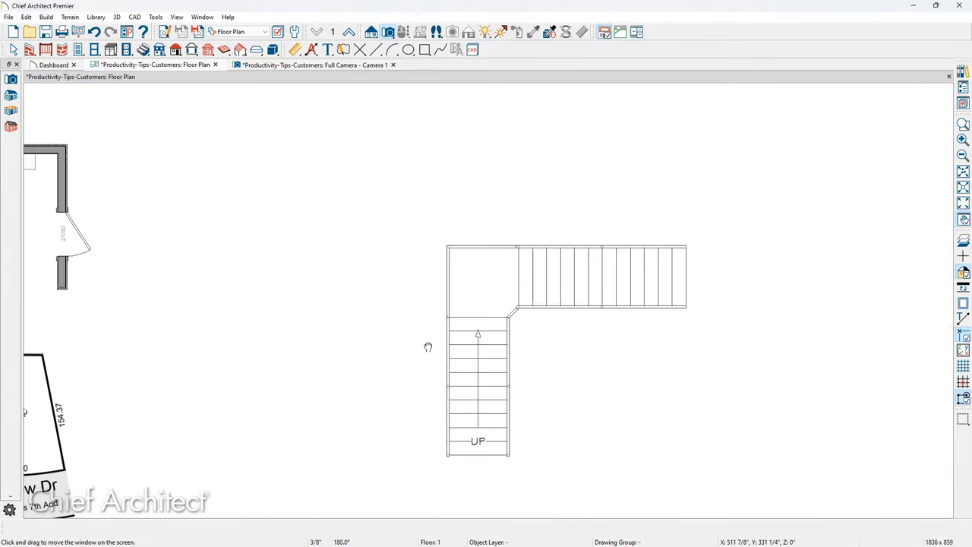
left_click(586, 294)
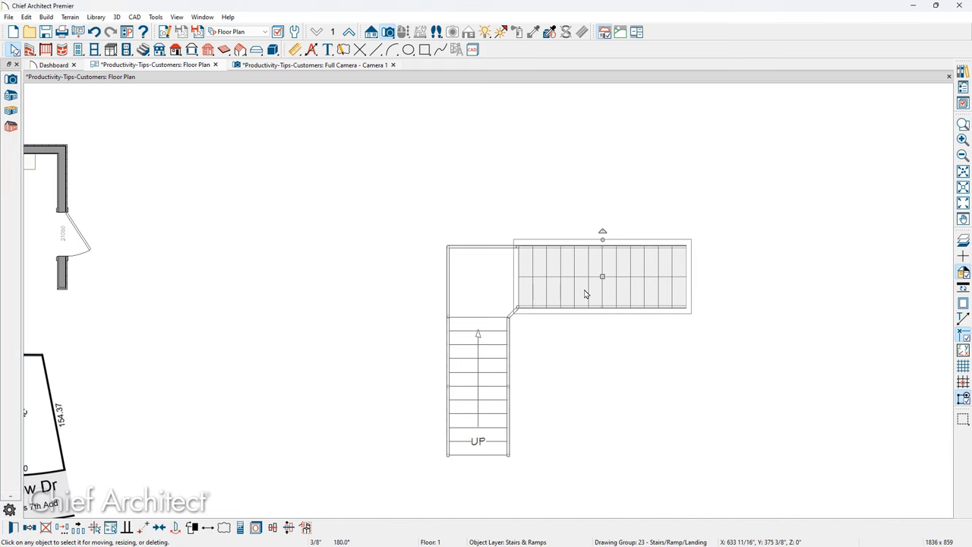
double_click(586, 294)
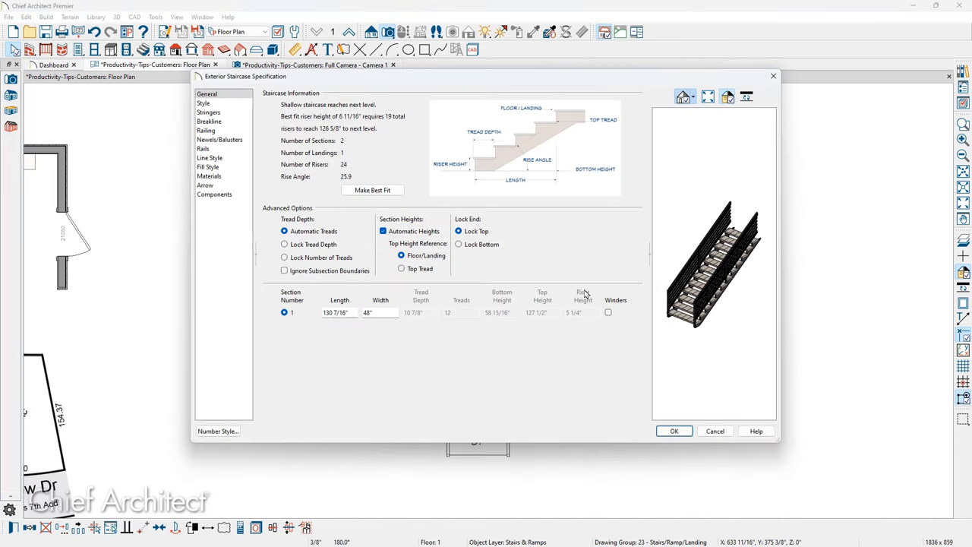
left_click(243, 132)
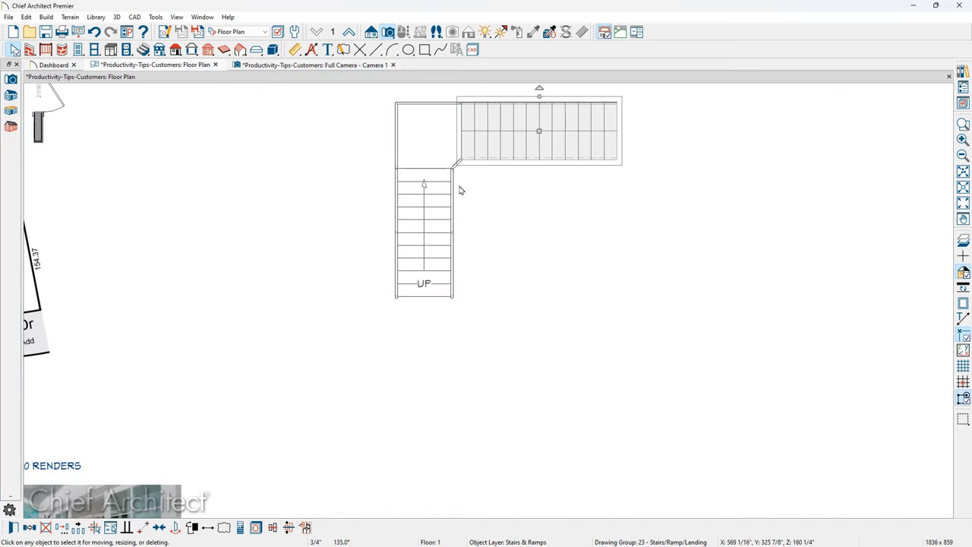
- Create a full camera view of the L-shaped staircase to inspect its railings, and return to the floor plan
left_click(388, 34)
left_click_drag(677, 365, 558, 227)
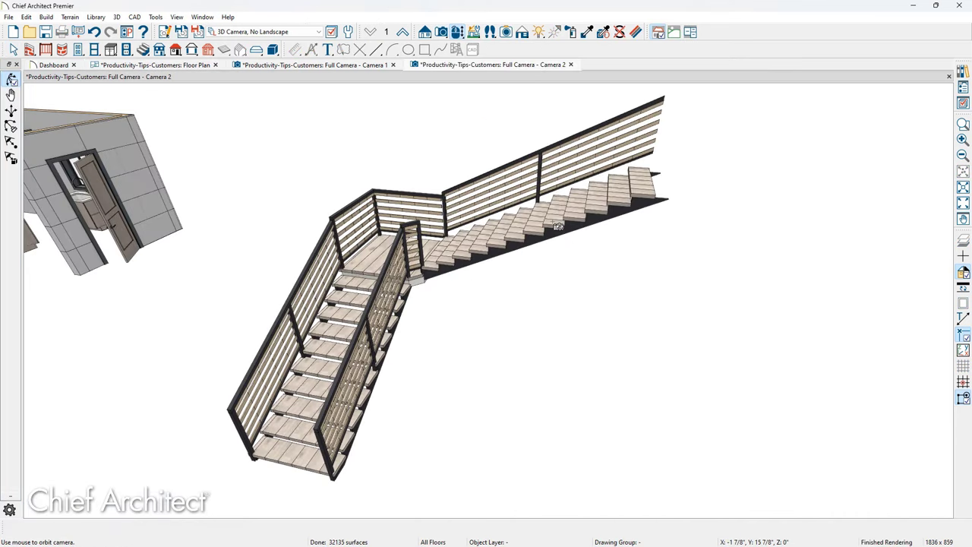
left_click(162, 66)
- Place a light fixture in the empty plan area beside the 360 Renders image and return to Select Objects
scroll(376, 330, "down", 3)
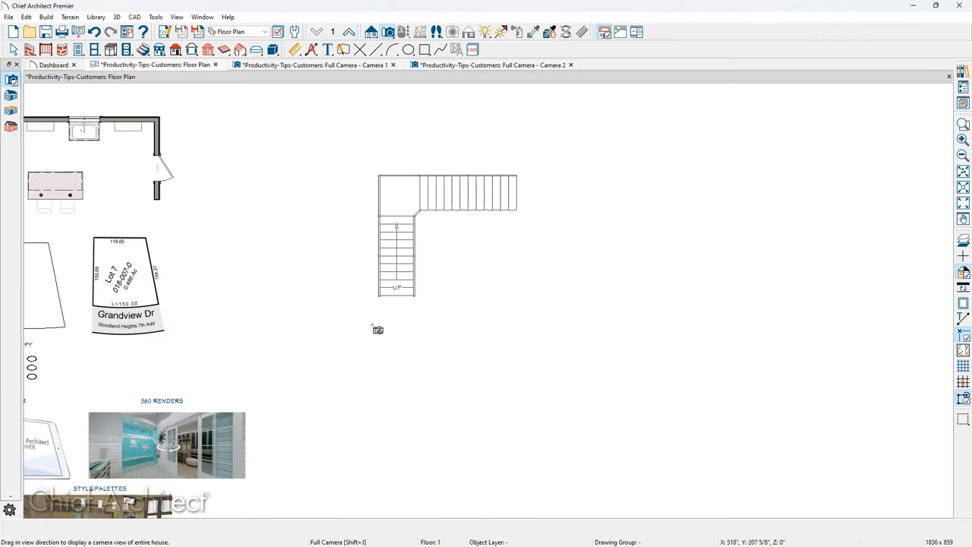
scroll(451, 213, "up", 5)
scroll(376, 217, "up", 3)
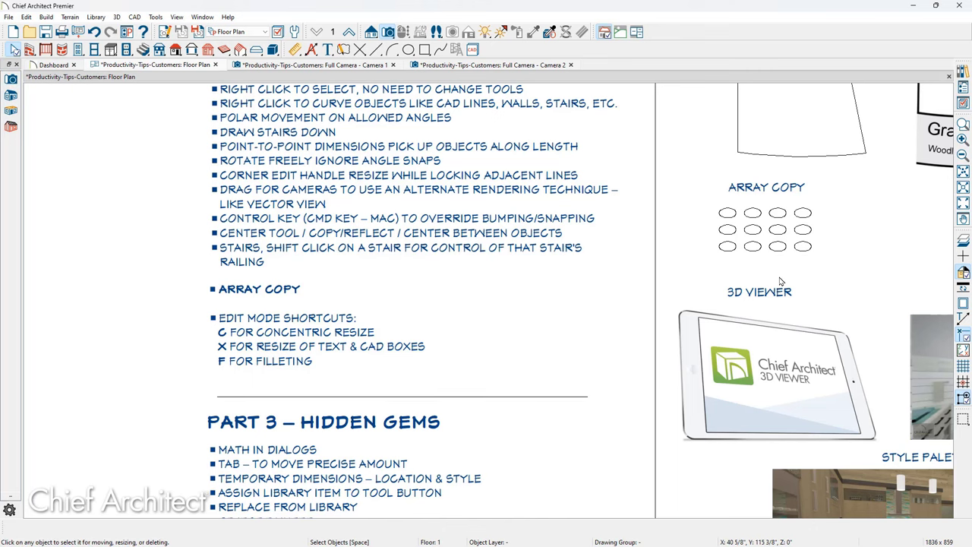
key("Escape")
middle_click_drag(818, 275, 289, 288)
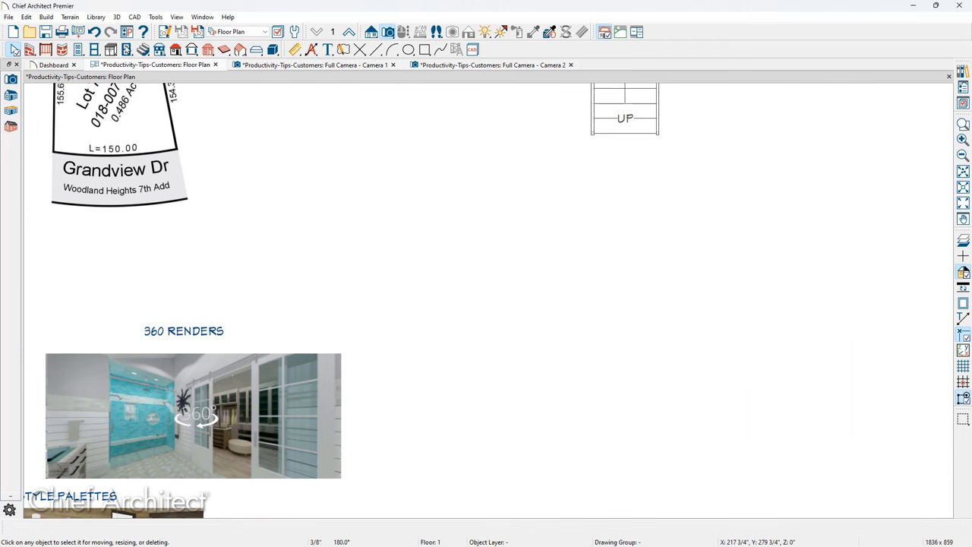
left_click(126, 50)
left_click(10, 127)
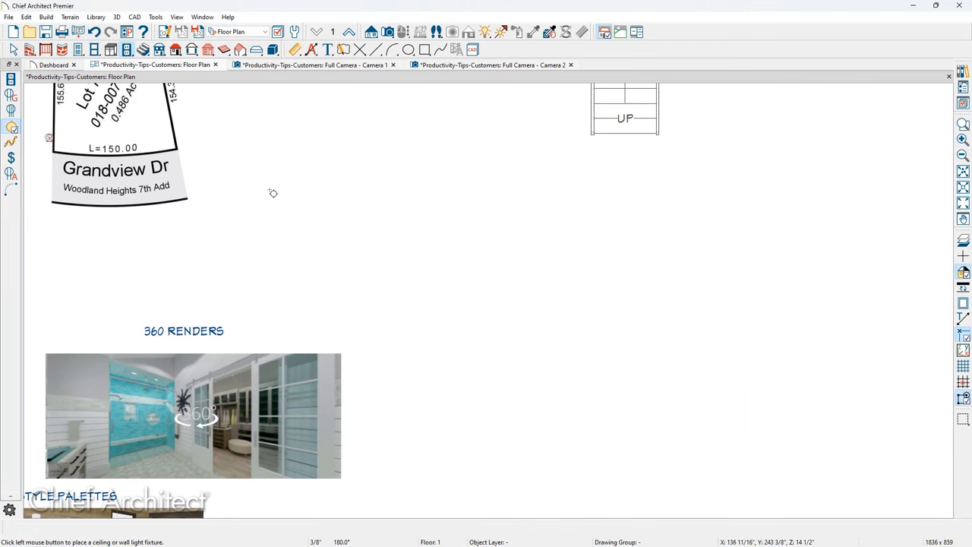
scroll(489, 268, "up", 3)
key("Escape")
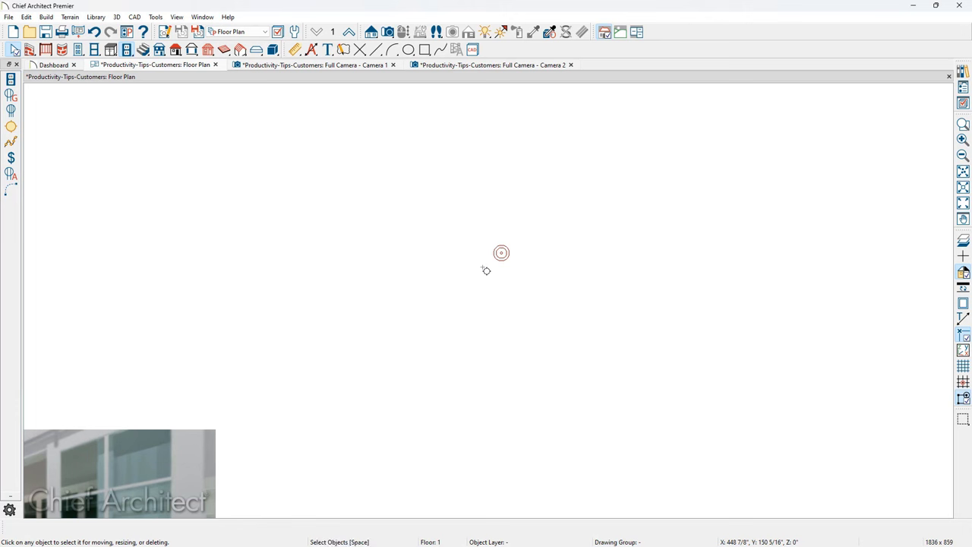
- Set the Multiple Copy primary and secondary offsets for general objects to 36" for the light fixture
left_click(501, 253)
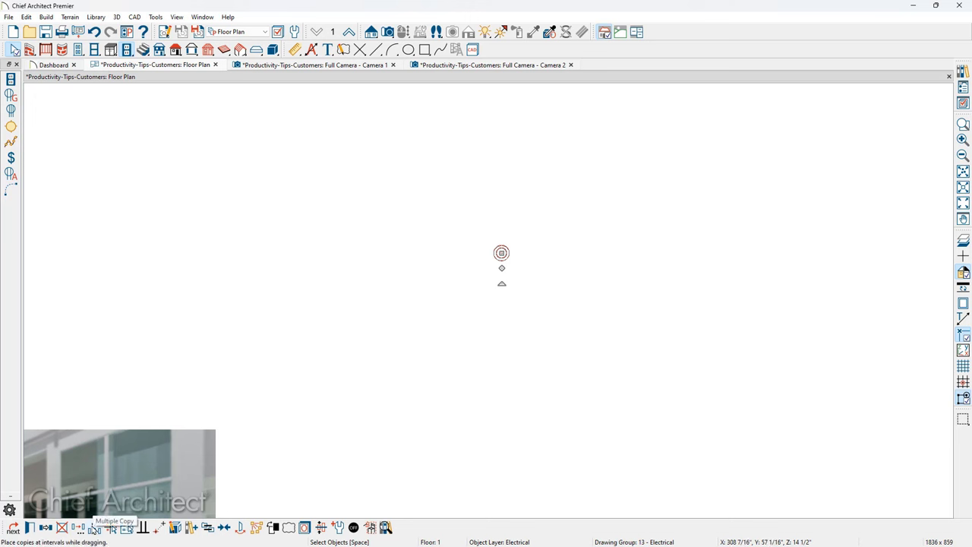
left_click(94, 527)
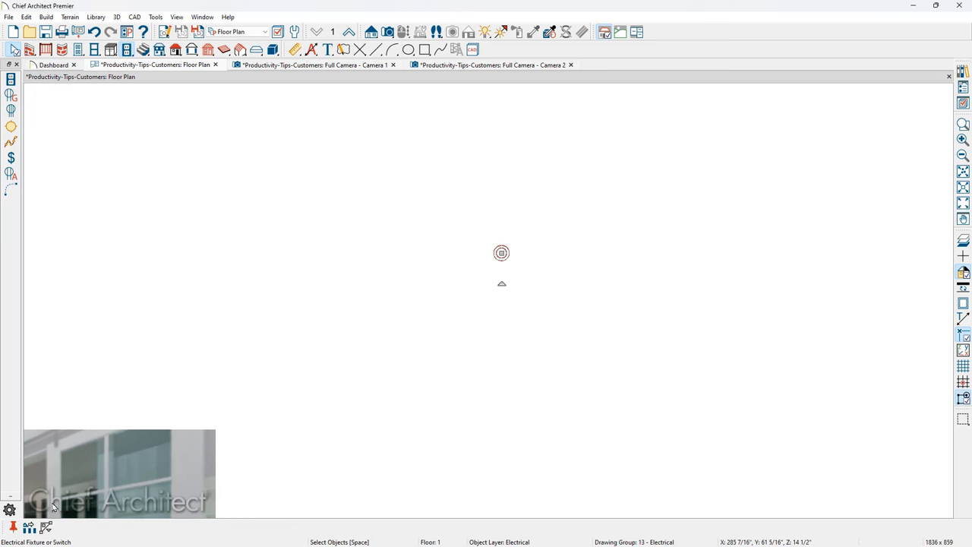
left_click(38, 527)
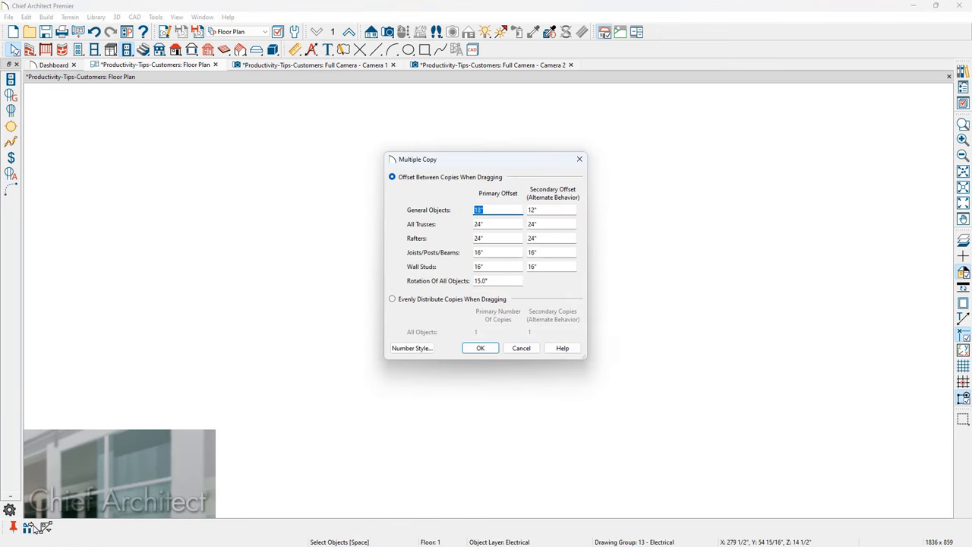
left_click_drag(482, 164, 354, 168)
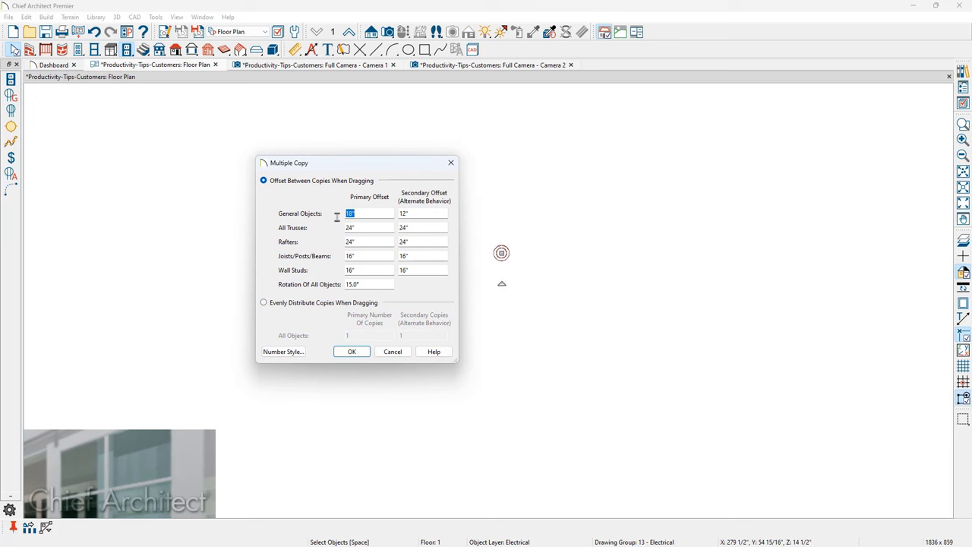
type("36")
key("Tab")
type("36")
left_click(363, 351)
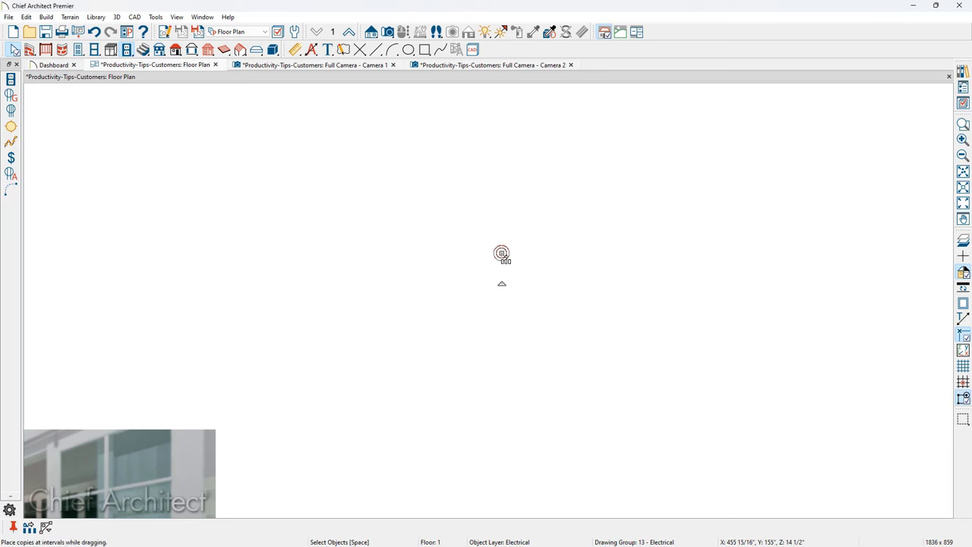
- Array copy the light fixture at the set intervals into a grid of three rows by four columns
left_click_drag(502, 254, 836, 251)
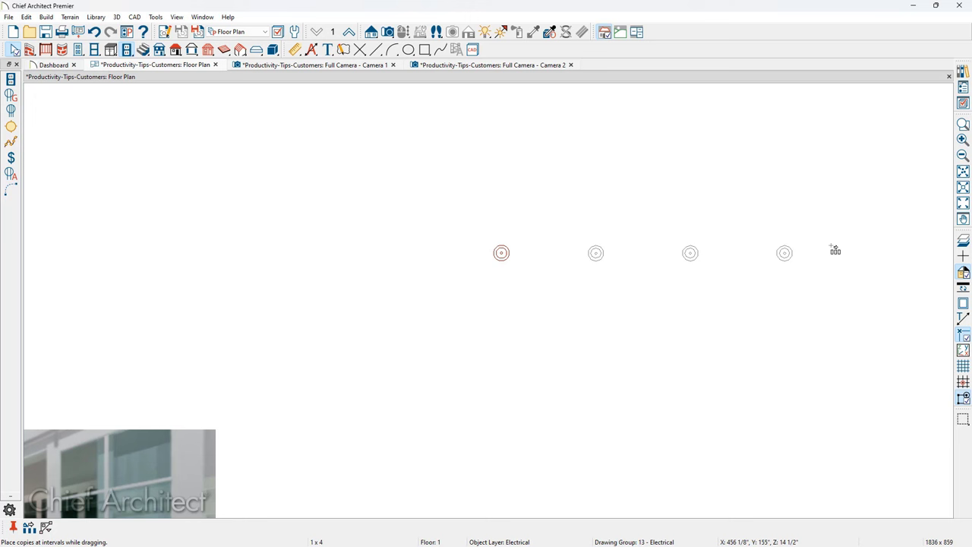
left_click_drag(835, 251, 798, 469)
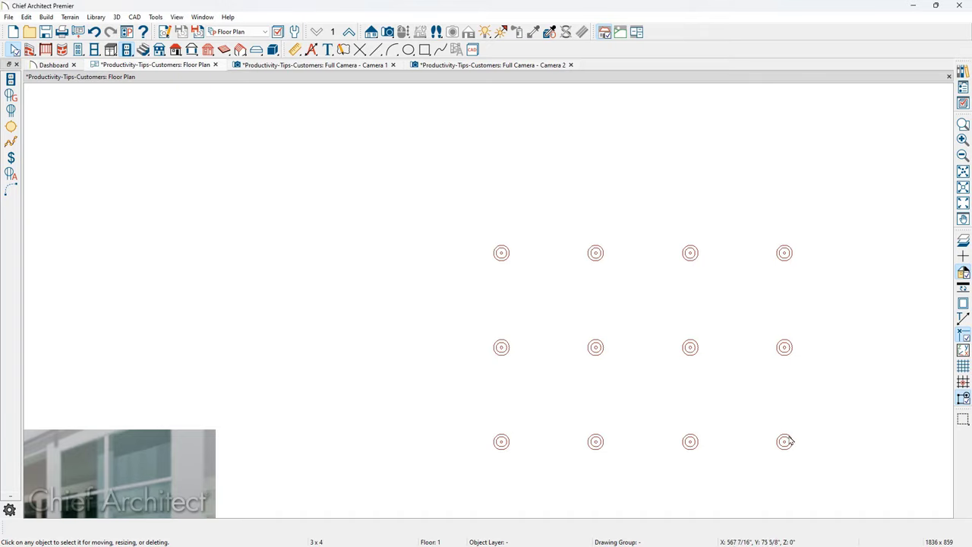
- Examine the Edit Mode Shortcuts list in the plan notes and return to the lot outline beside them
scroll(755, 334, "down", 5)
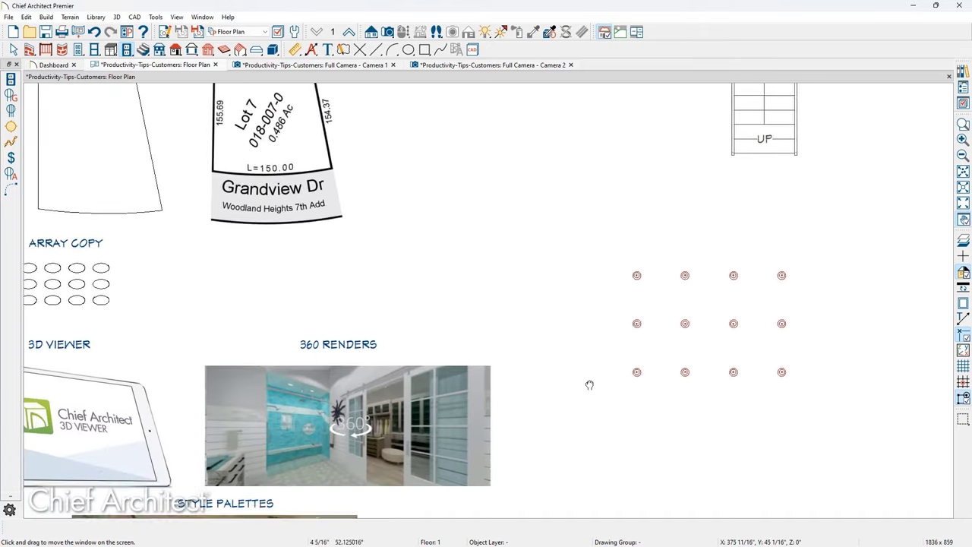
middle_click_drag(590, 385, 511, 536)
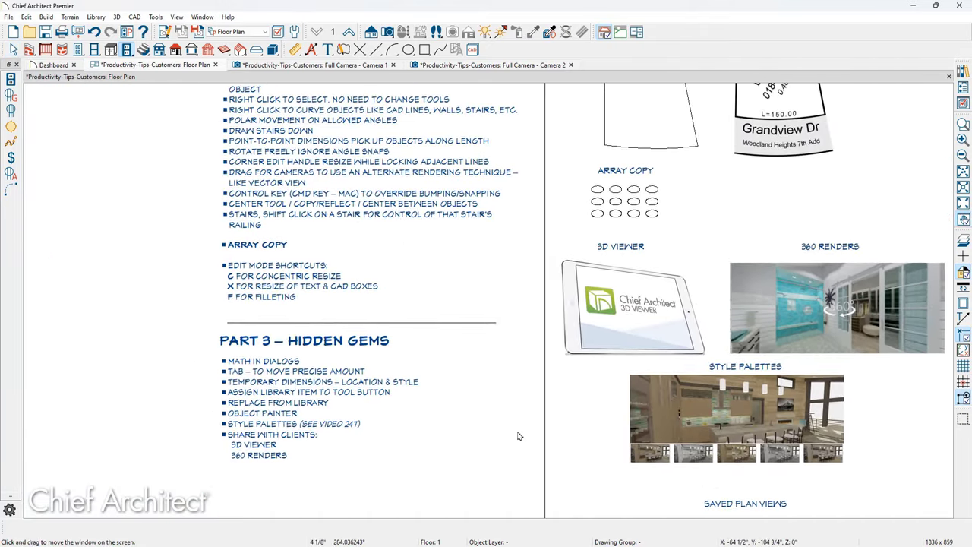
scroll(236, 253, "up", 3)
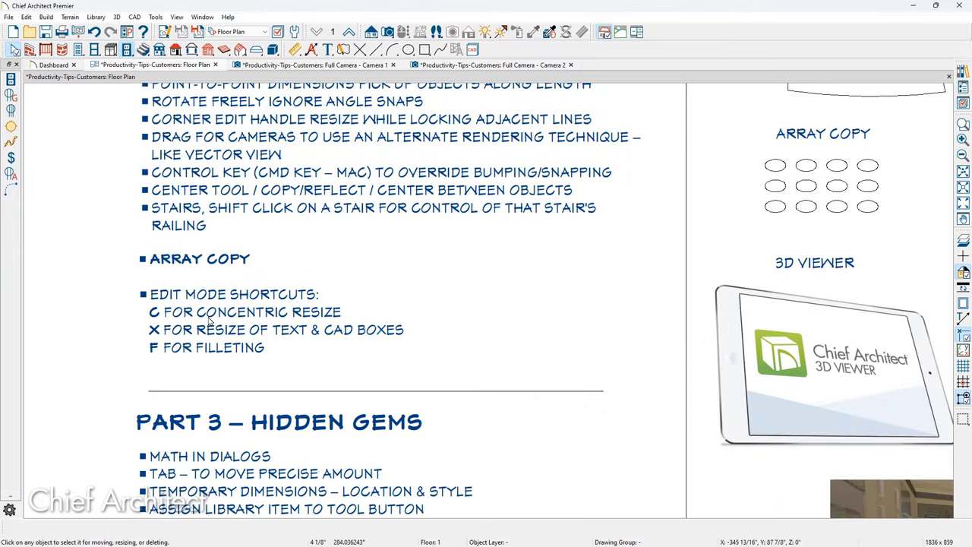
scroll(236, 253, "up", 4)
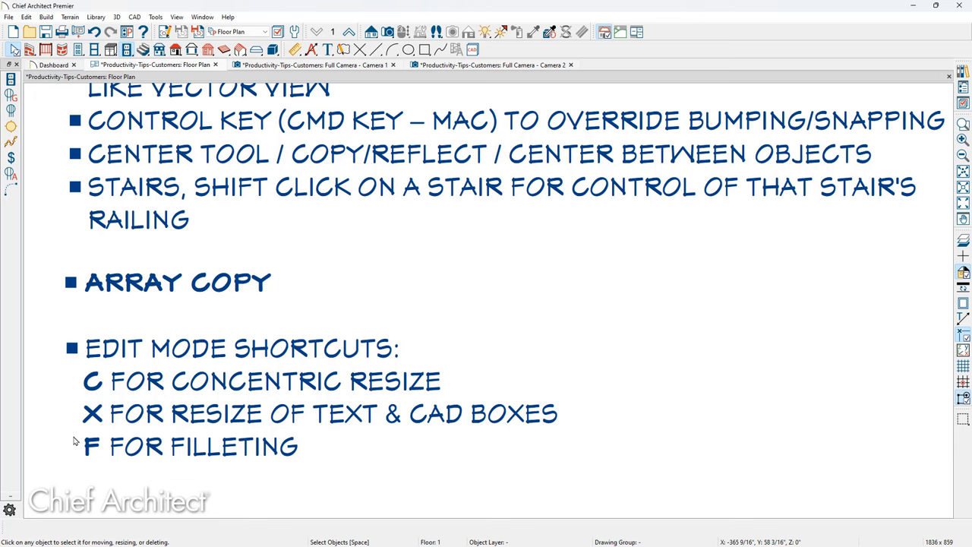
scroll(418, 251, "down", 3)
scroll(419, 252, "down", 2)
middle_click_drag(418, 251, 464, 346)
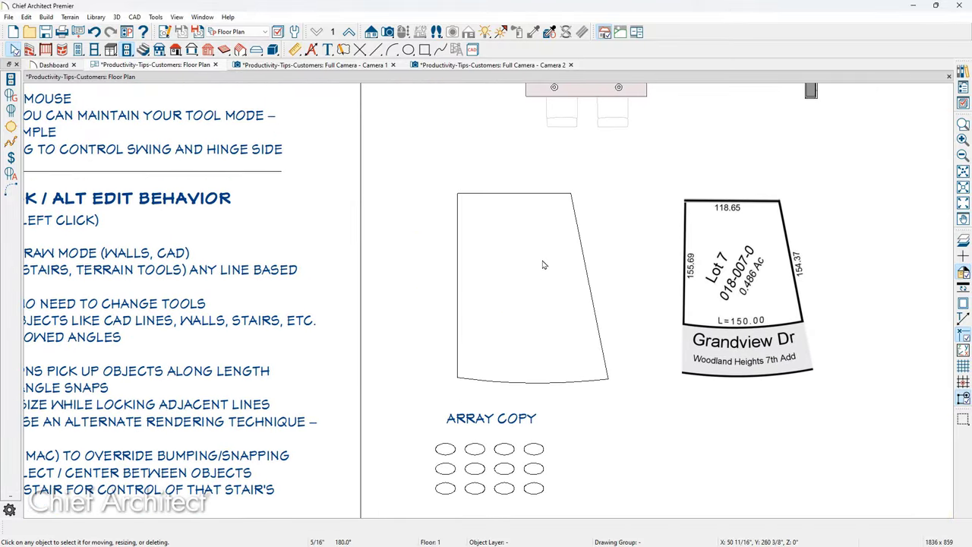
- Try resizing the closed lot polyline concentrically from its upper-left corner, first inward and next outward
left_click(498, 206)
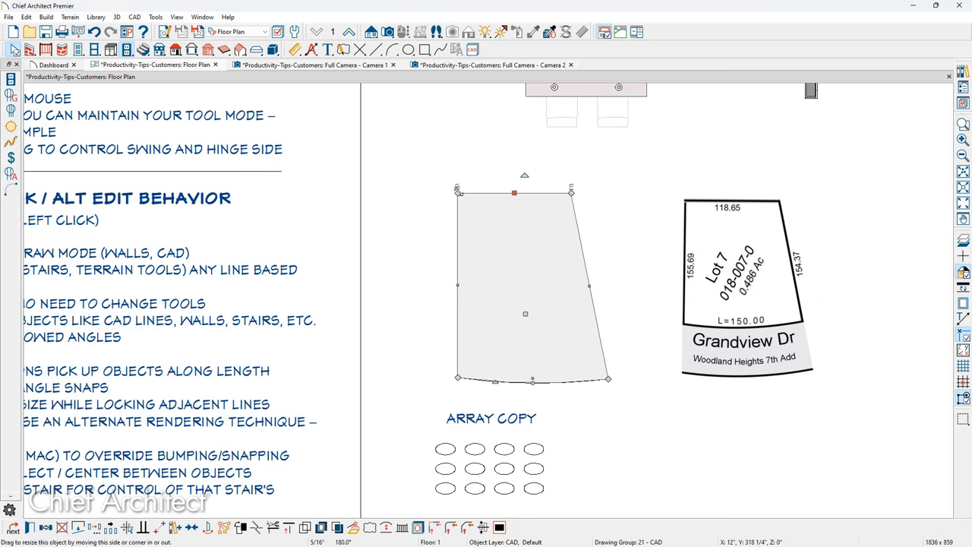
left_click_drag(458, 192, 475, 207)
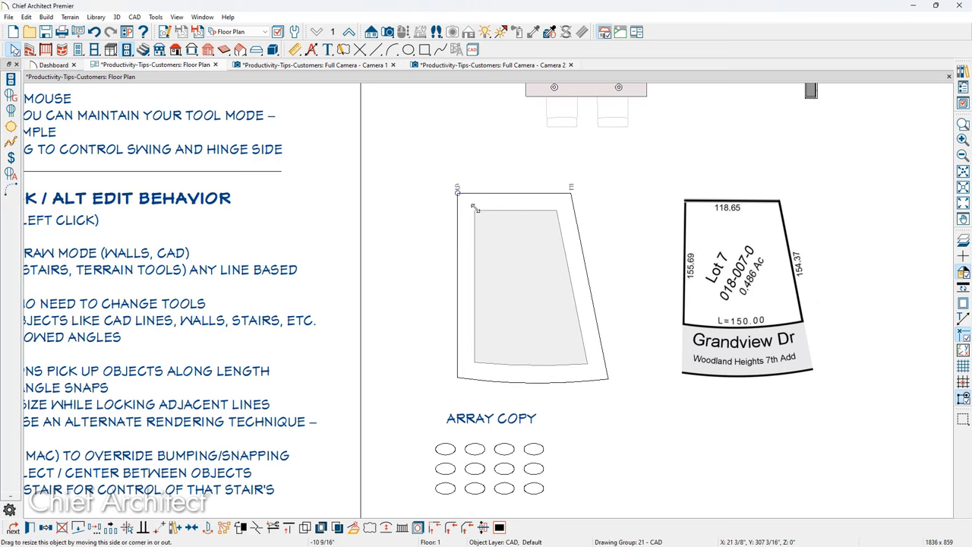
key("Escape")
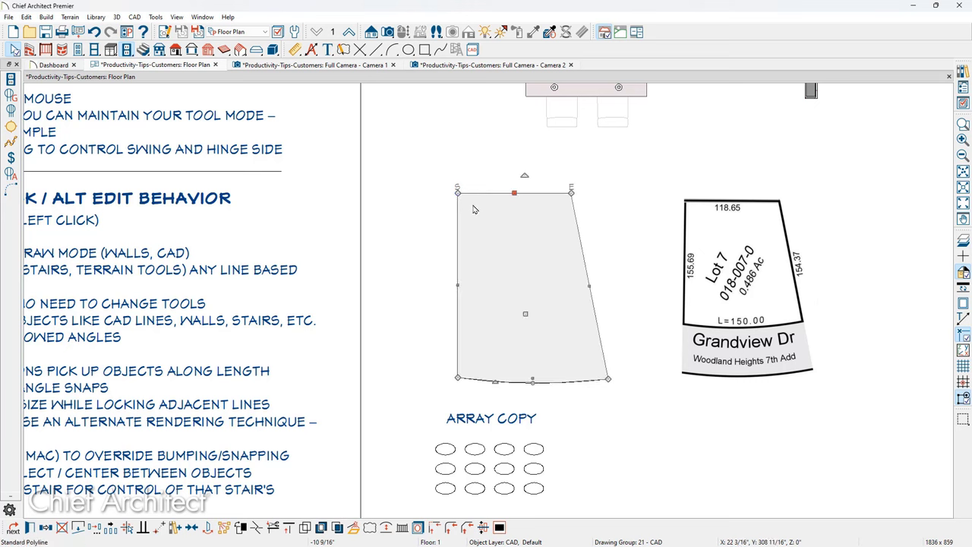
left_click_drag(461, 199, 444, 173)
key("Escape")
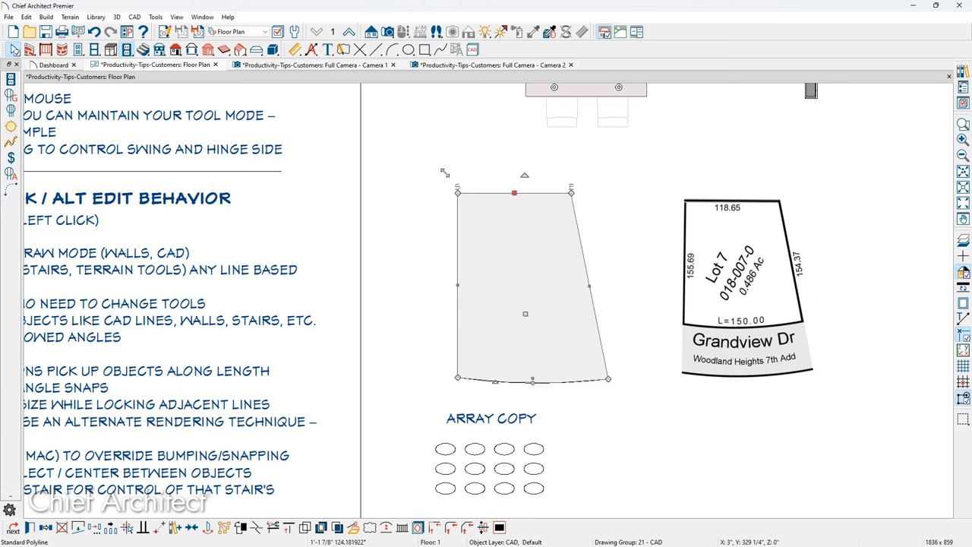
- Copy the lot polyline and paste the copy in the same position
key("space")
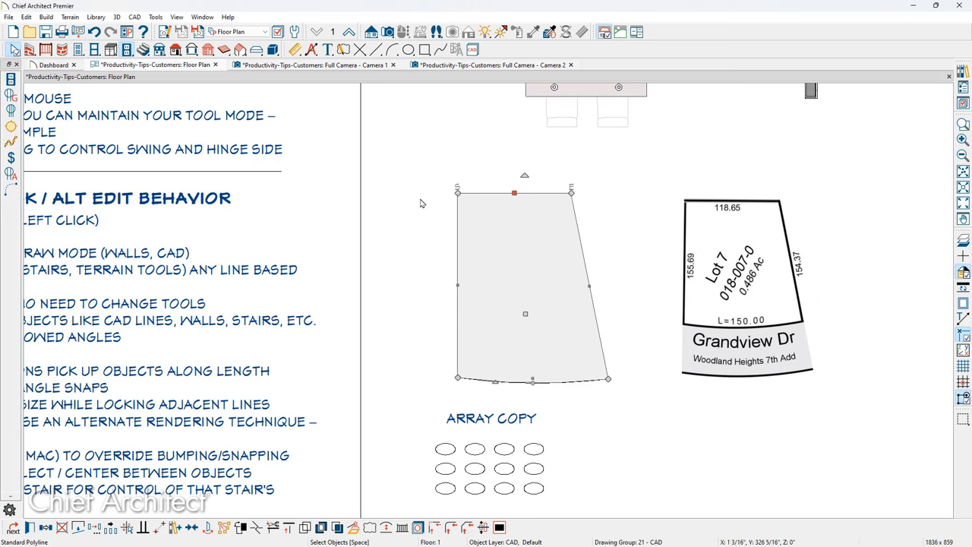
left_click(45, 527)
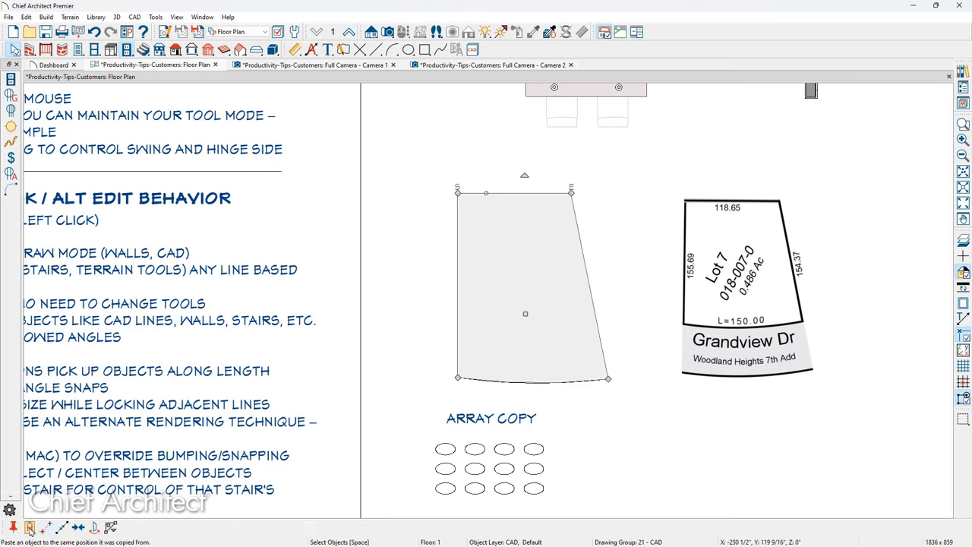
left_click(31, 529)
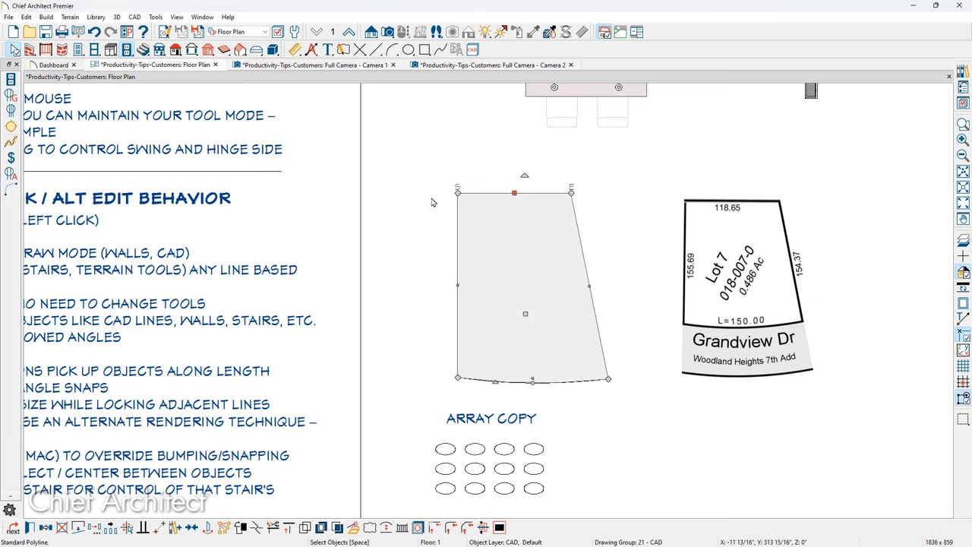
- Resize the lot polyline copy concentrically inward, moving its upper-left corner by X 10" and Y -10" relative to start
left_click_drag(456, 192, 476, 215)
key("Tab")
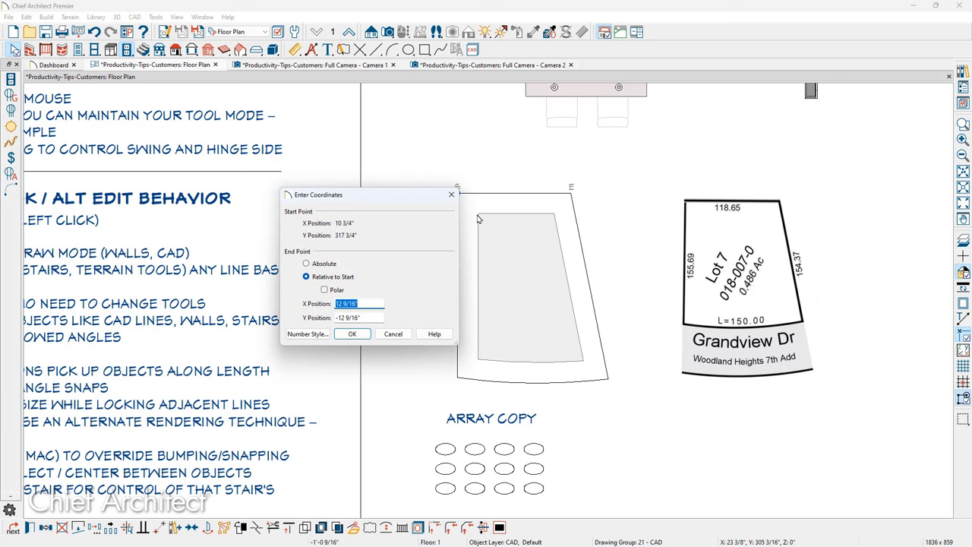
type("10")
key("Tab")
type("-10")
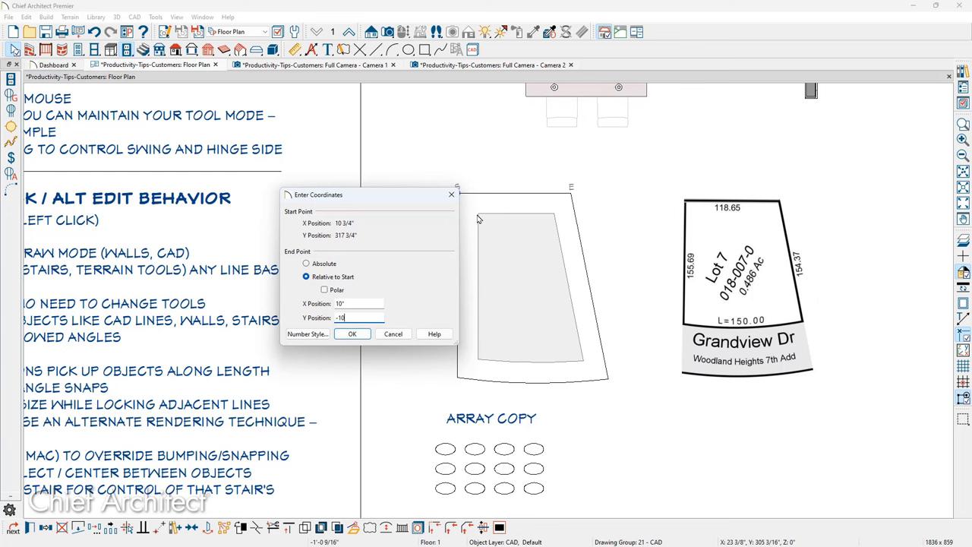
key("Return")
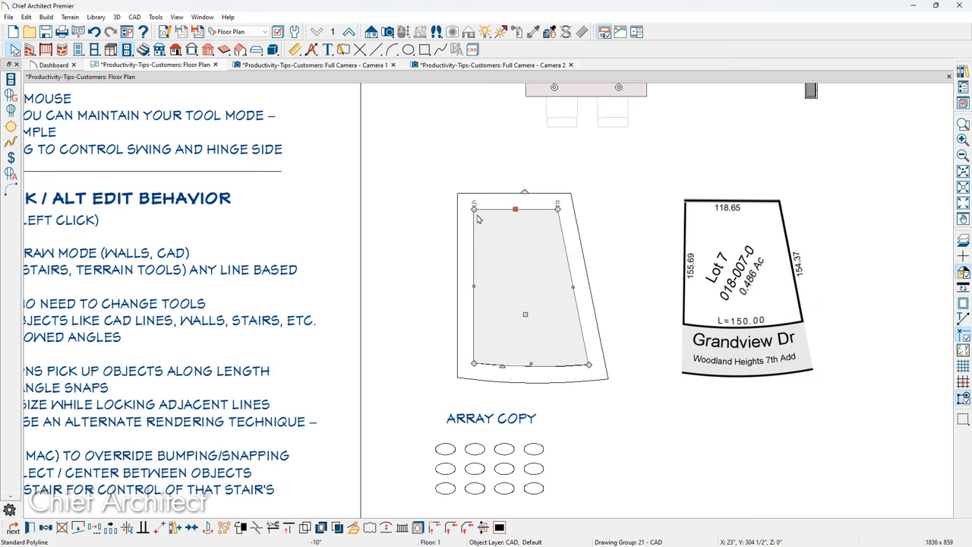
key("Escape")
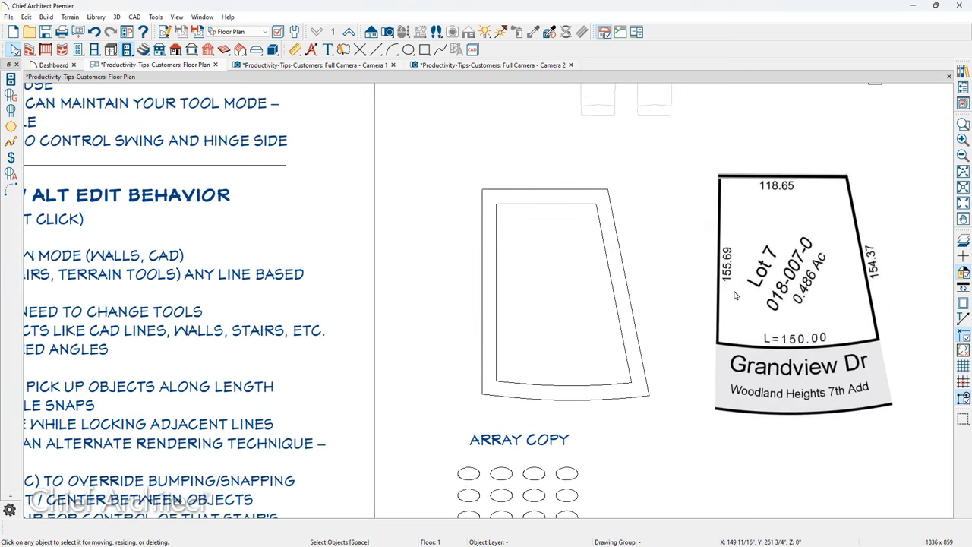
- Shrink the Lot 7 plat picture proportionally about its center and deselect it
left_click(737, 296)
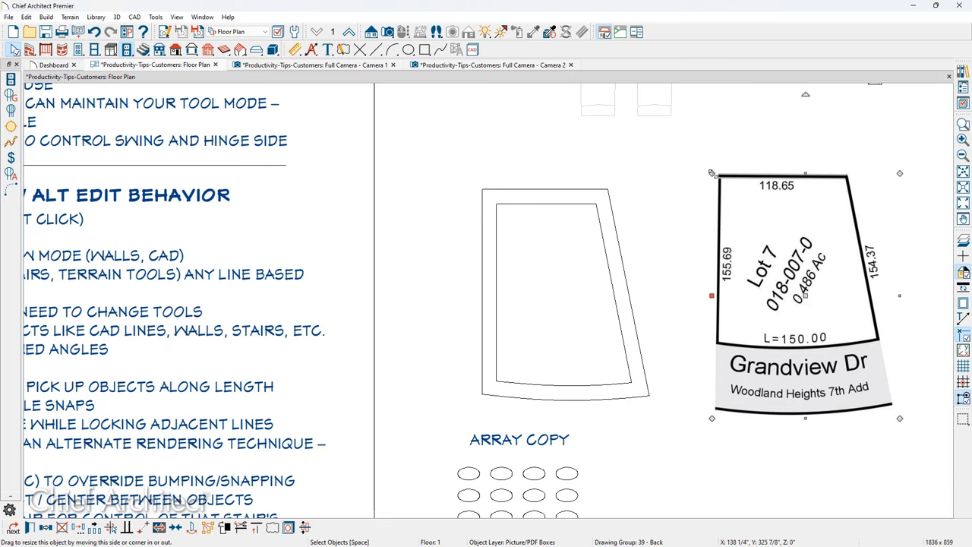
left_click_drag(712, 173, 731, 191)
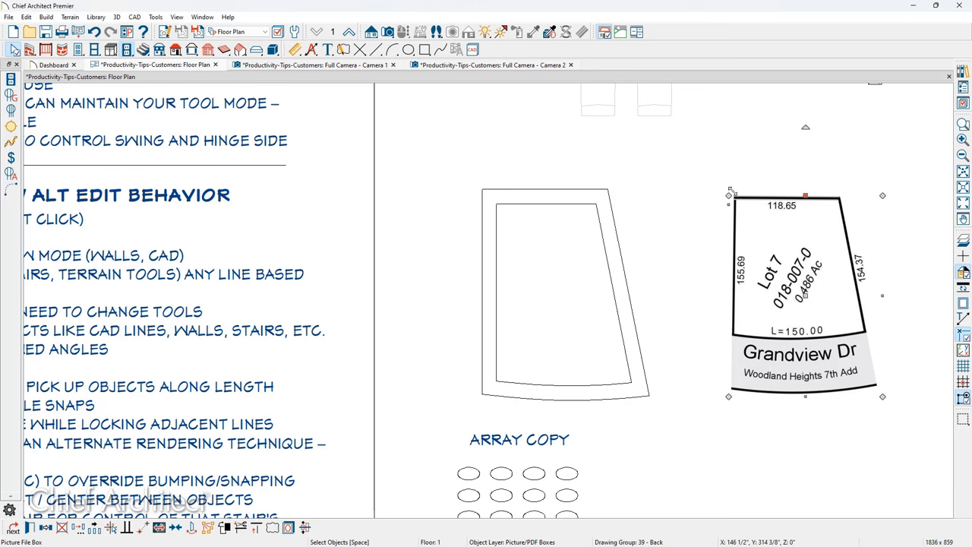
key("Escape")
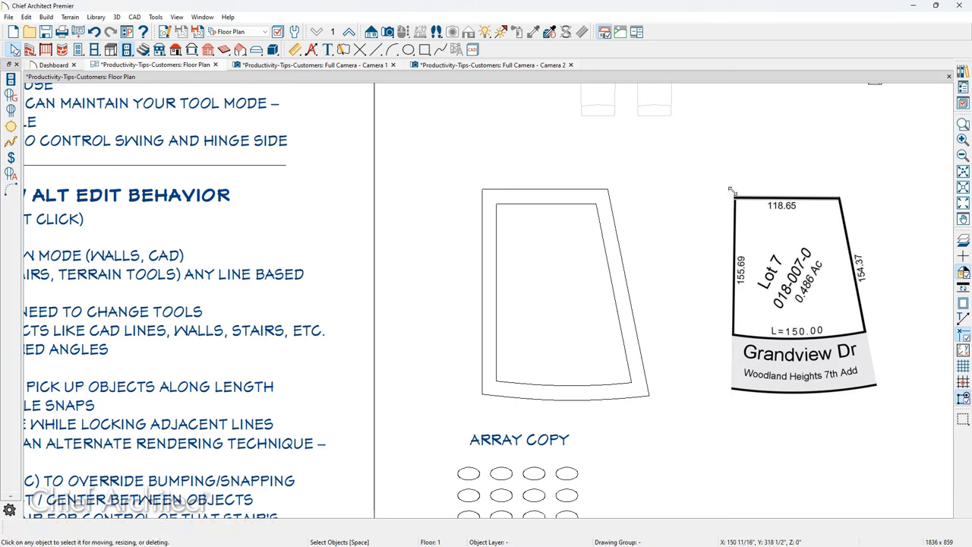
- Fillet the upper-right corner of the outer lot polyline and deselect it
left_click(618, 224)
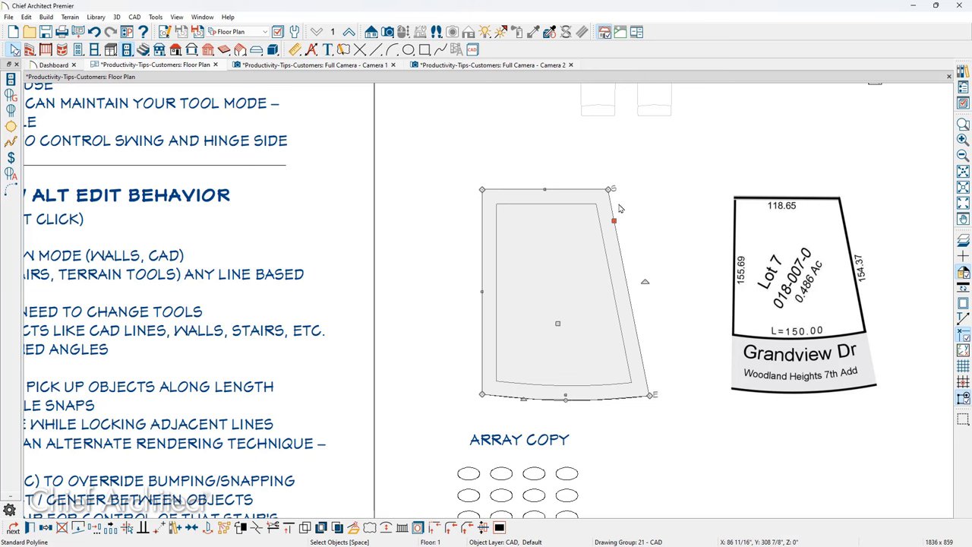
left_click_drag(609, 189, 605, 196)
left_click(679, 215)
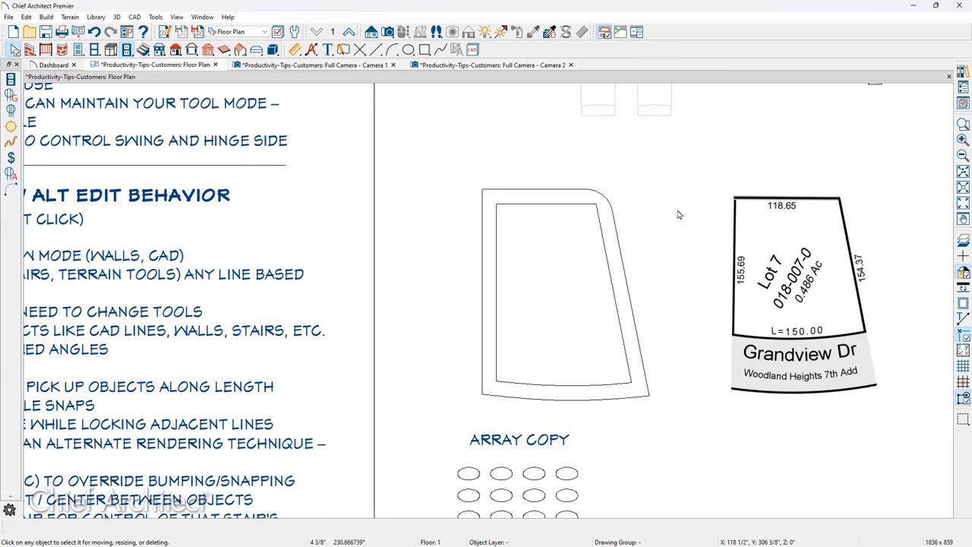
scroll(636, 156, "down", 4)
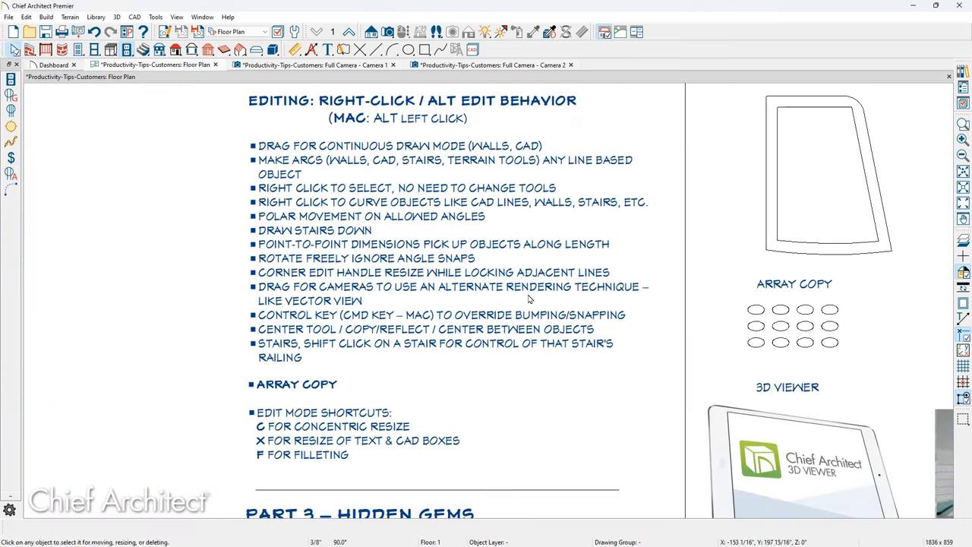
scroll(530, 298, "up", 2)
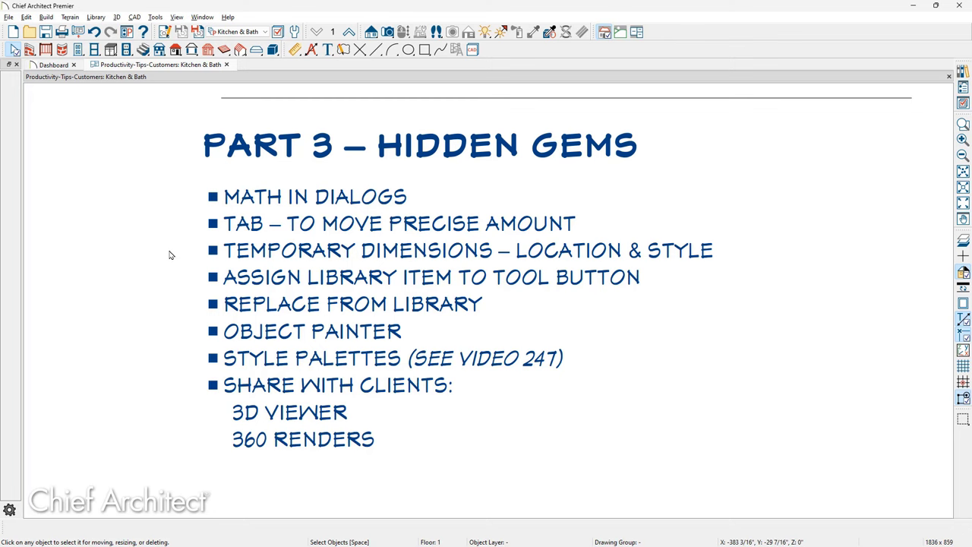
- Set the island countertop's overhang on the seating side to 12" - 3 through its temporary dimension
scroll(170, 255, "down", 2)
scroll(523, 202, "up", 5)
mouse_move(660, 87)
middle_mouse_down()
mouse_move(453, 411)
mouse_move(511, 318)
middle_mouse_up()
scroll(453, 410, "up", 5)
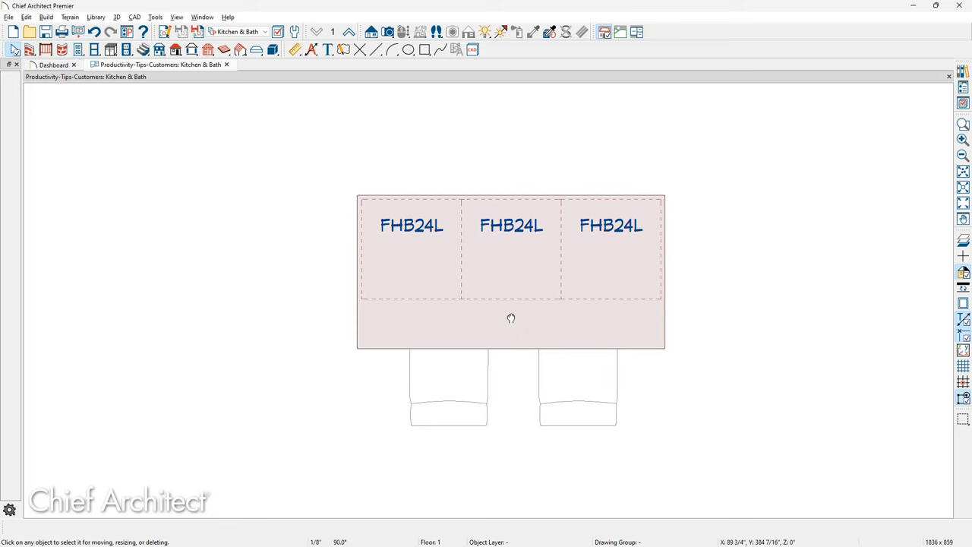
left_click(385, 351)
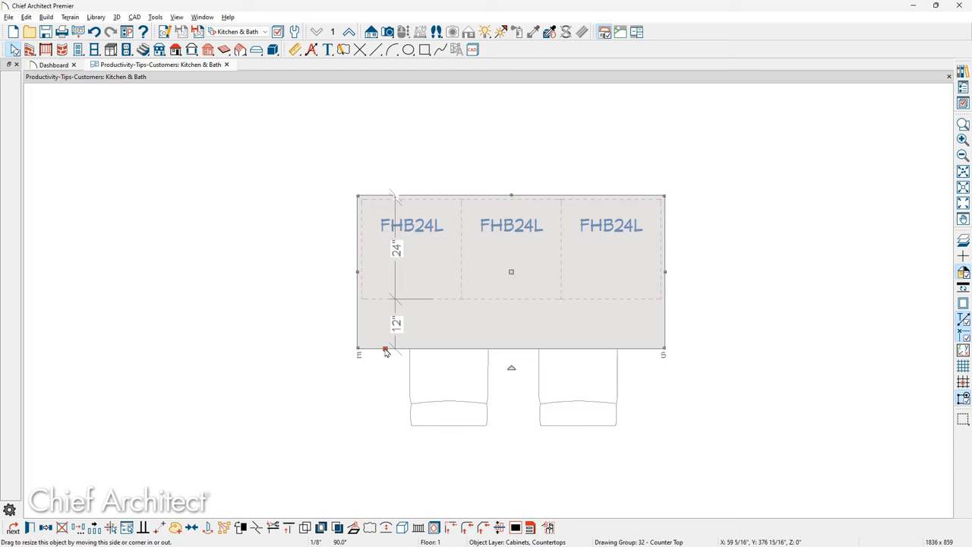
left_click(396, 332)
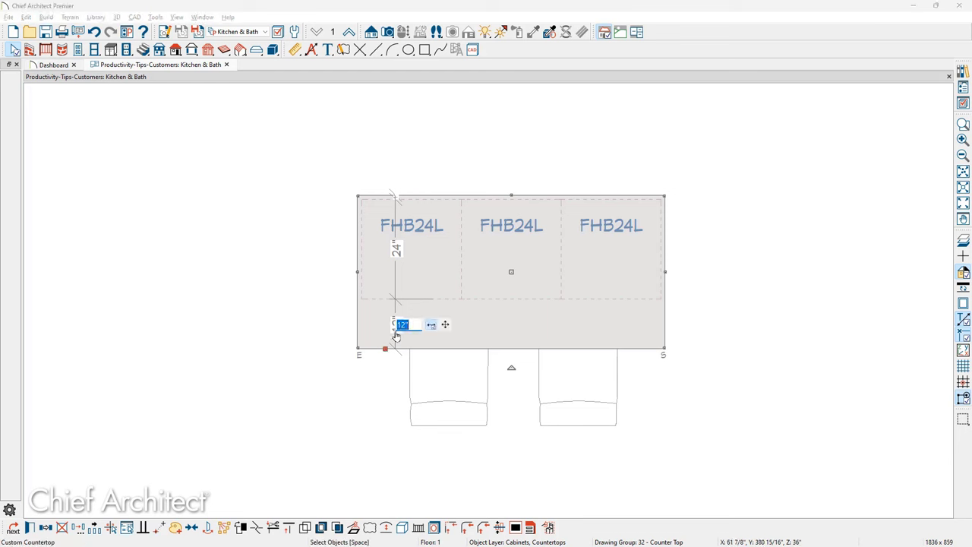
type("12\" - 3")
key("Return")
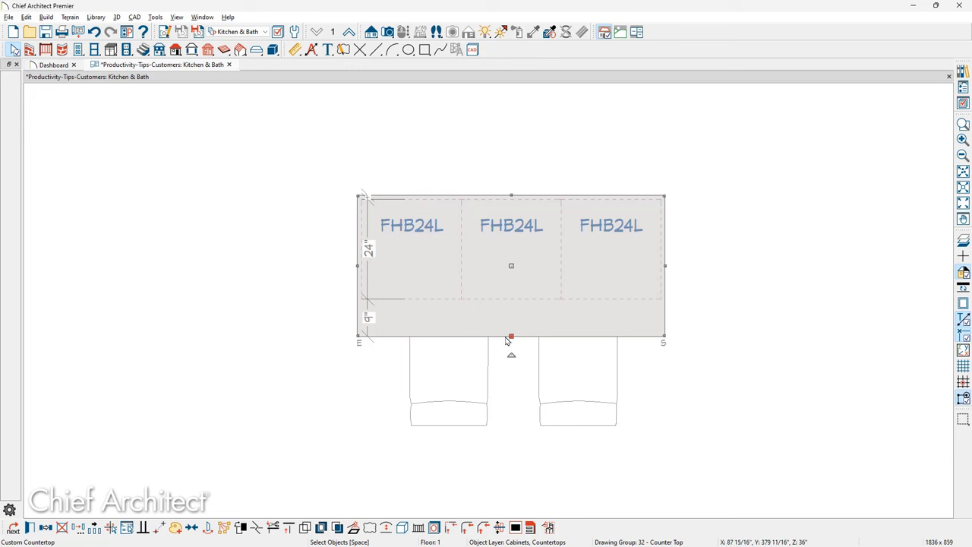
- Extend the countertop's seating-side edge outward by a relative Y distance of -3"
left_click_drag(510, 342, 506, 378)
key("Tab")
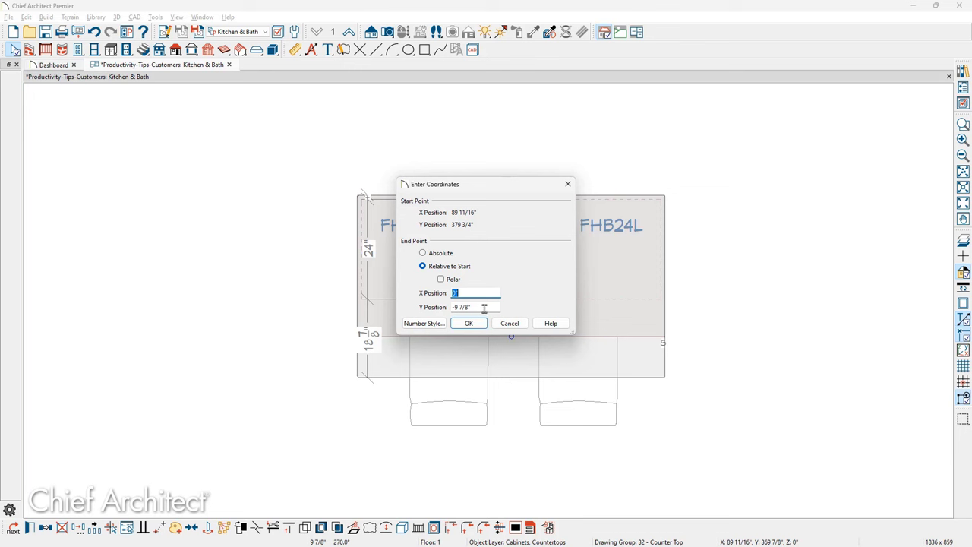
left_click_drag(454, 308, 474, 307)
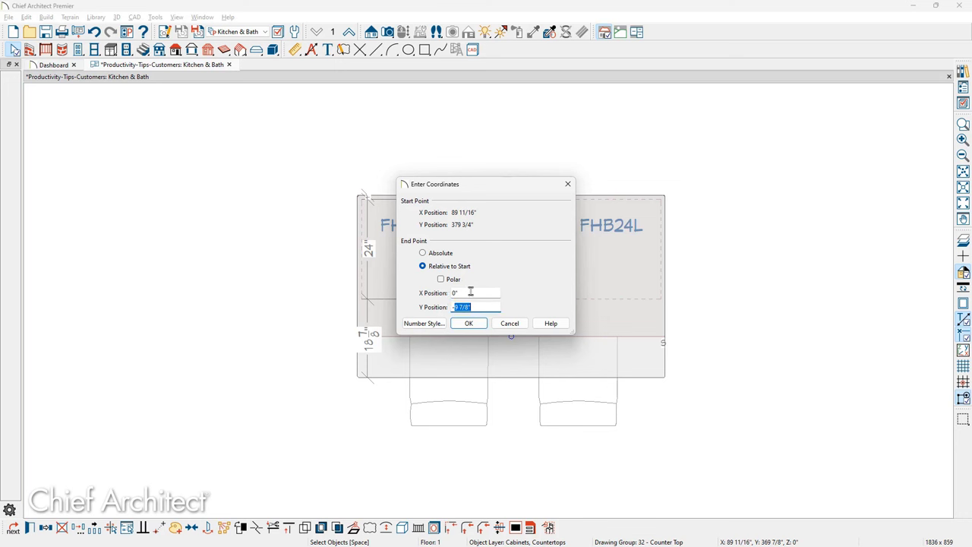
type("-3")
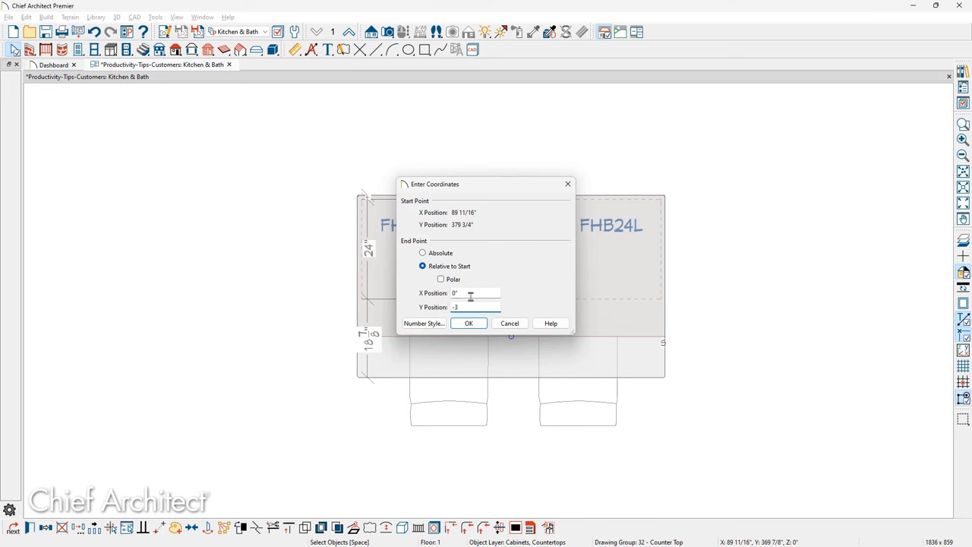
key("Return")
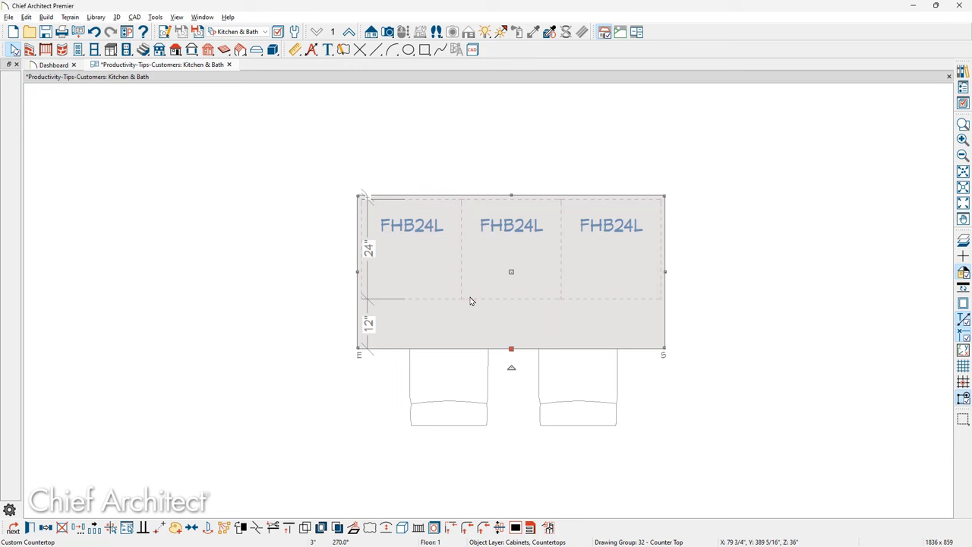
- Extend the island countertop's seating-side edge outward by a relative polar distance of 3" at -90° and deselect the countertop
left_click_drag(511, 347, 512, 363)
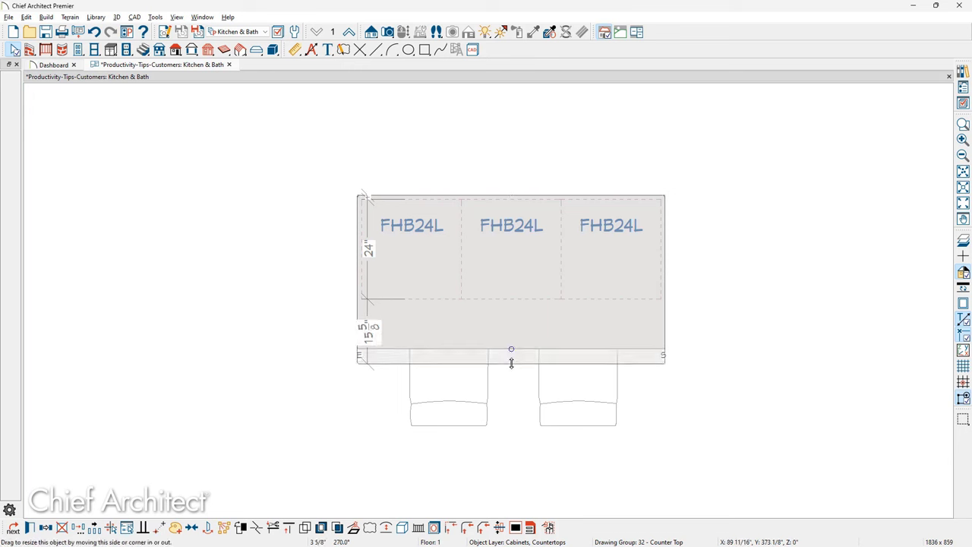
key("Tab")
left_click(445, 281)
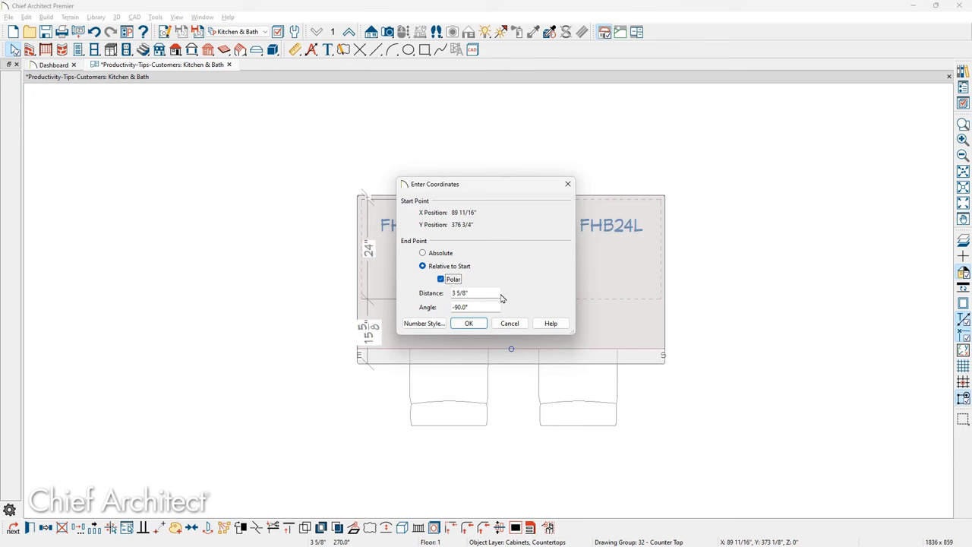
left_click_drag(490, 295, 449, 297)
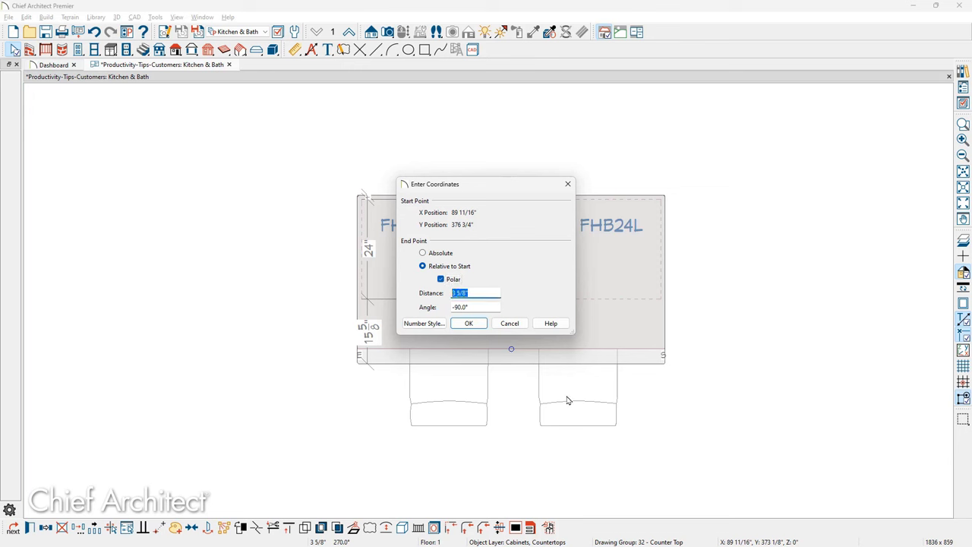
left_click(480, 319)
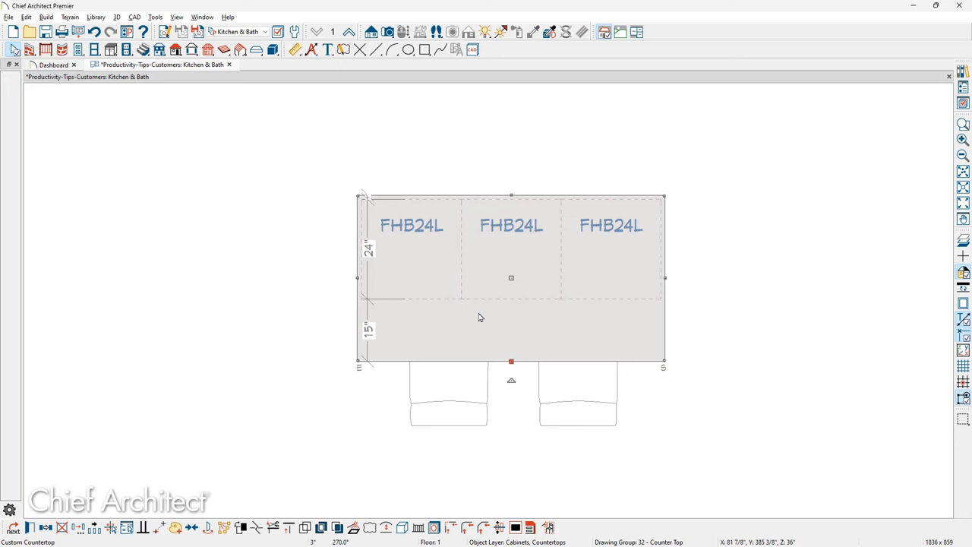
key("Escape")
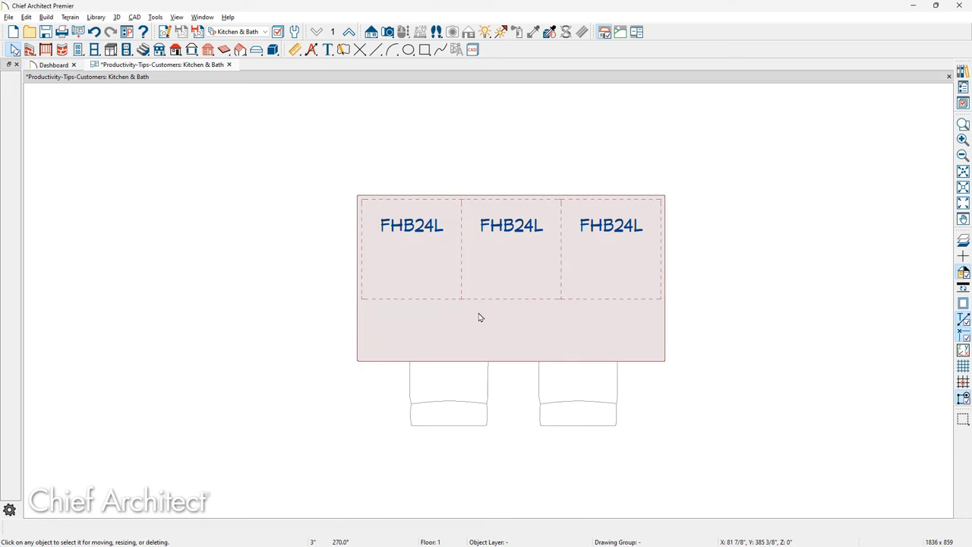
- Draw a vertical CAD line beside the island with a polar distance of 20 + 5 at -90°, and return to object selection
left_click(376, 49)
left_click_drag(295, 198, 290, 285)
key("Tab")
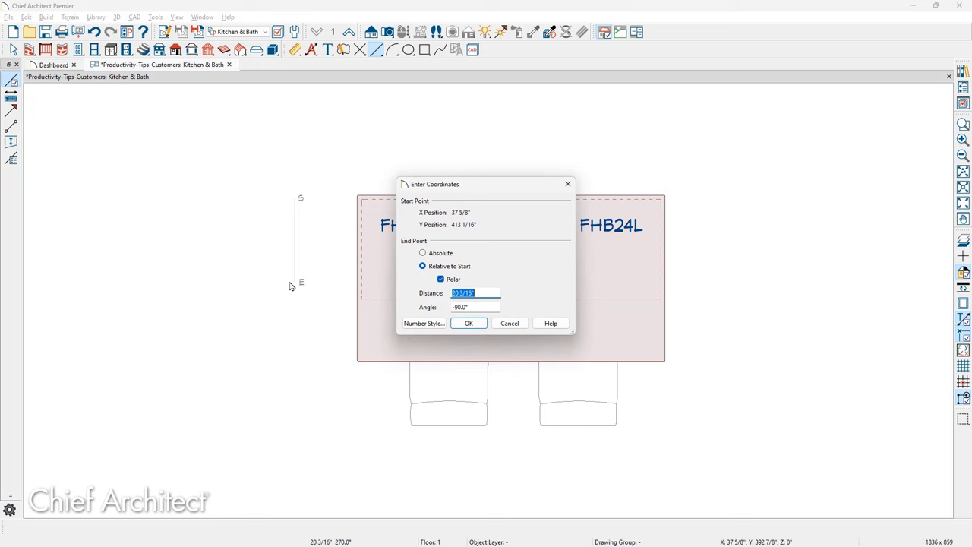
type("20 + 5")
left_click(472, 329)
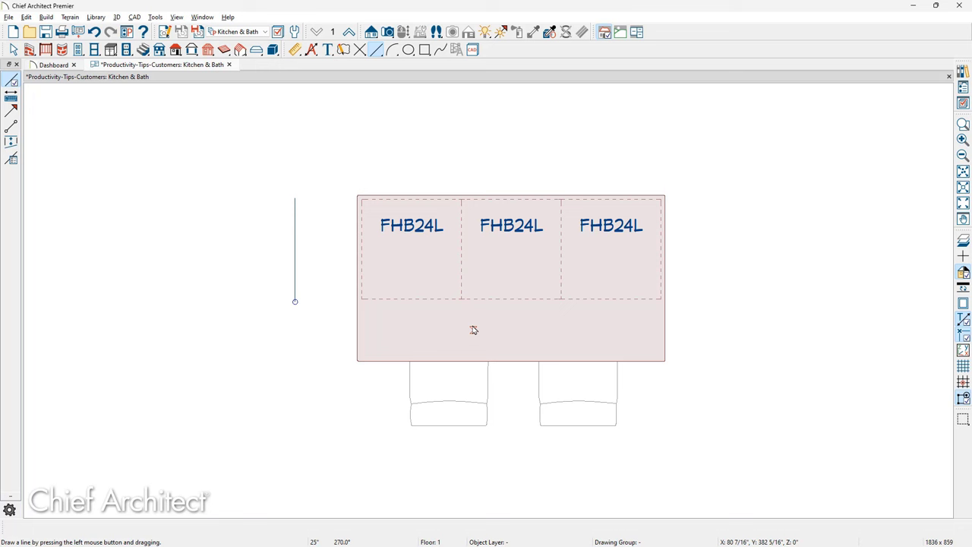
key("space")
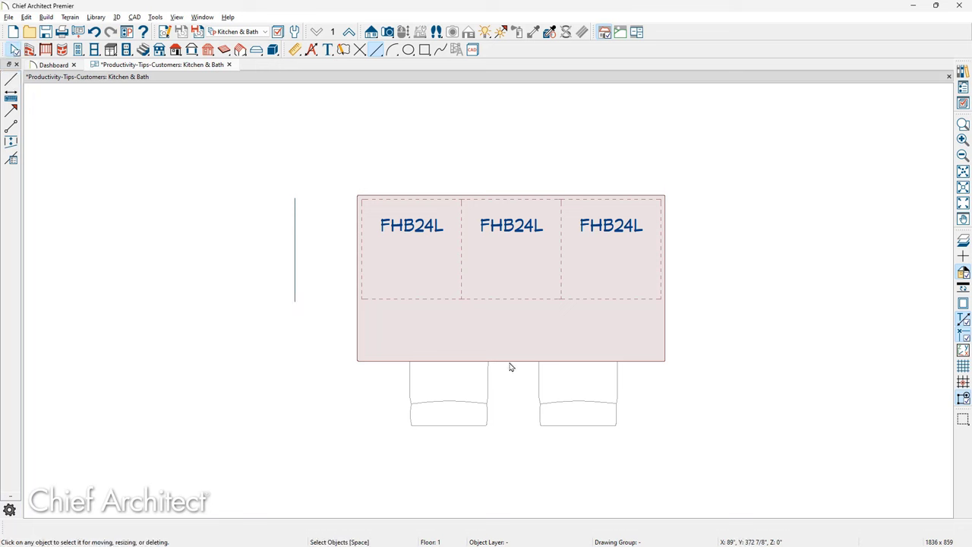
- Select the island countertop's seating-side edge, toggle its temporary dimensions repeatedly, and deselect it
left_click(511, 363)
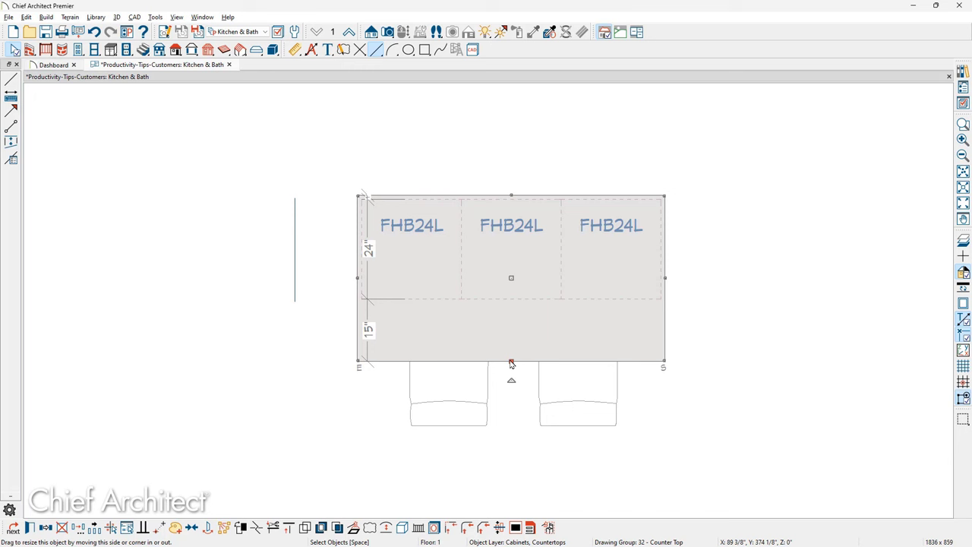
key("t")
key("t")
key("t")
key("t")
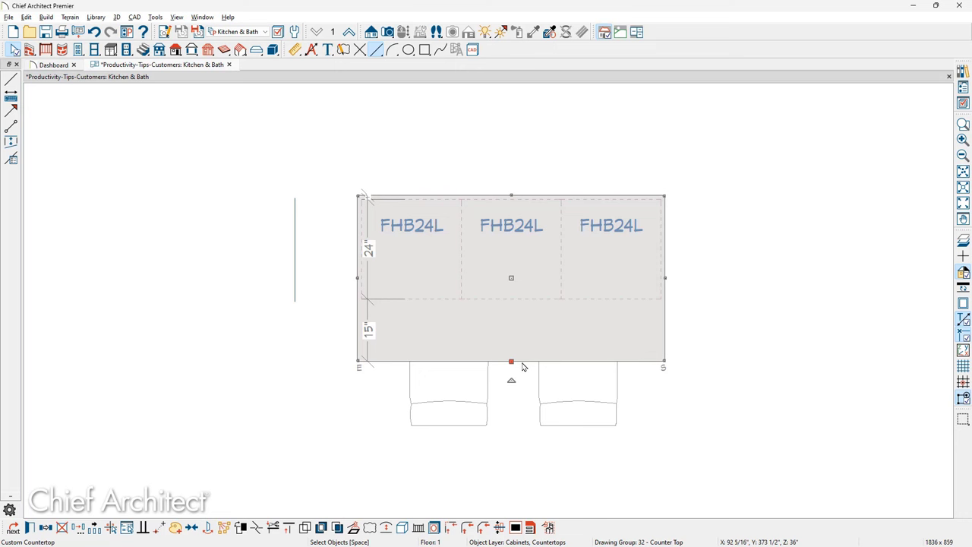
key("Escape")
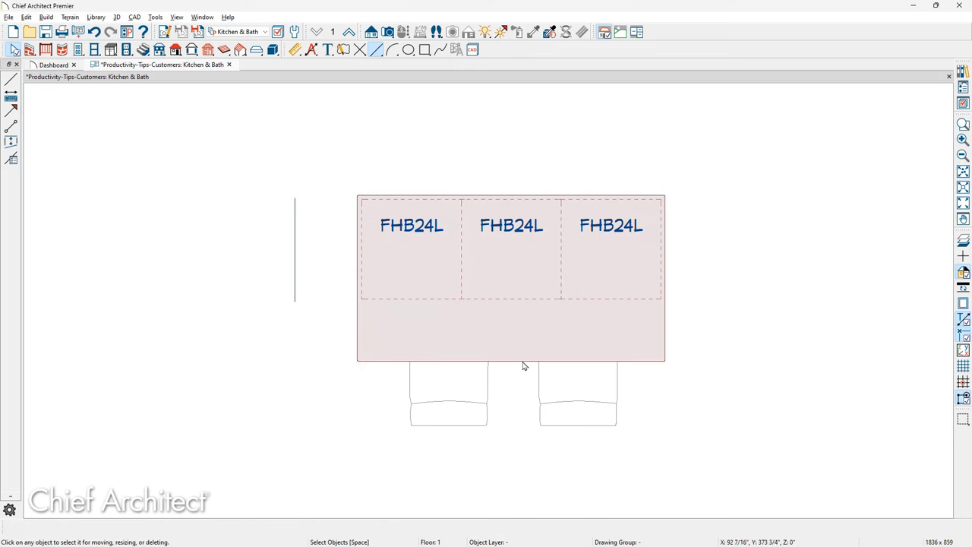
- With the countertop selected, examine the Primary Format units of the Kitchen and Bath Dimensions defaults and close the specification unchanged
left_click(522, 366)
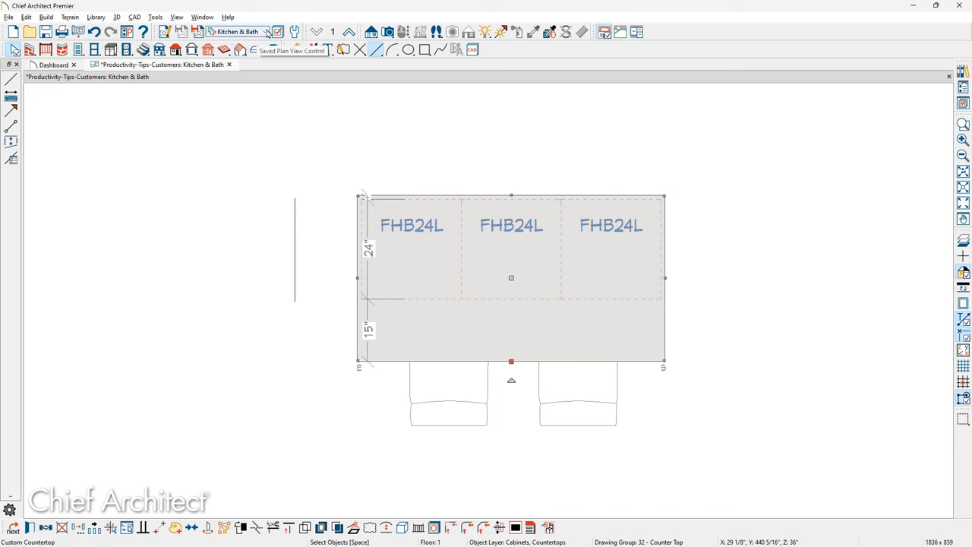
left_click(172, 31)
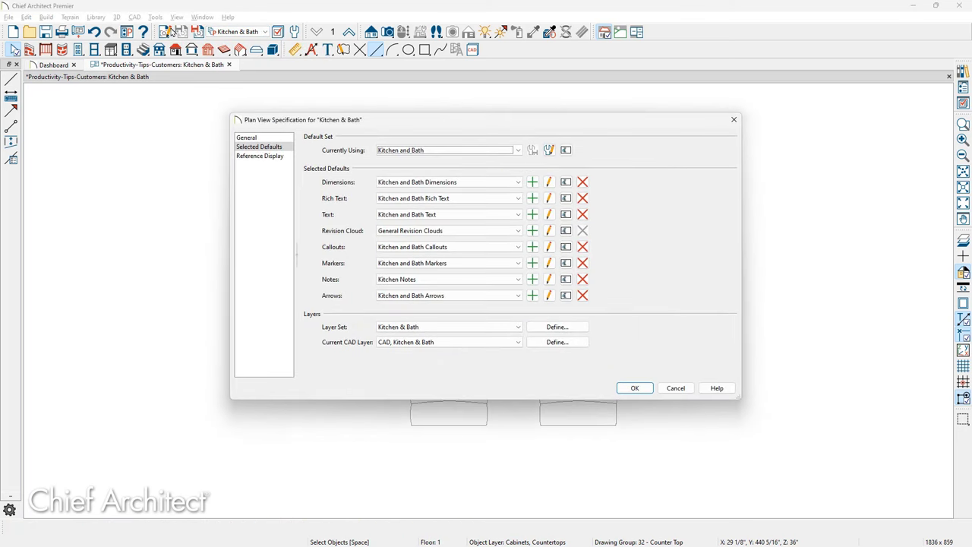
left_click(548, 182)
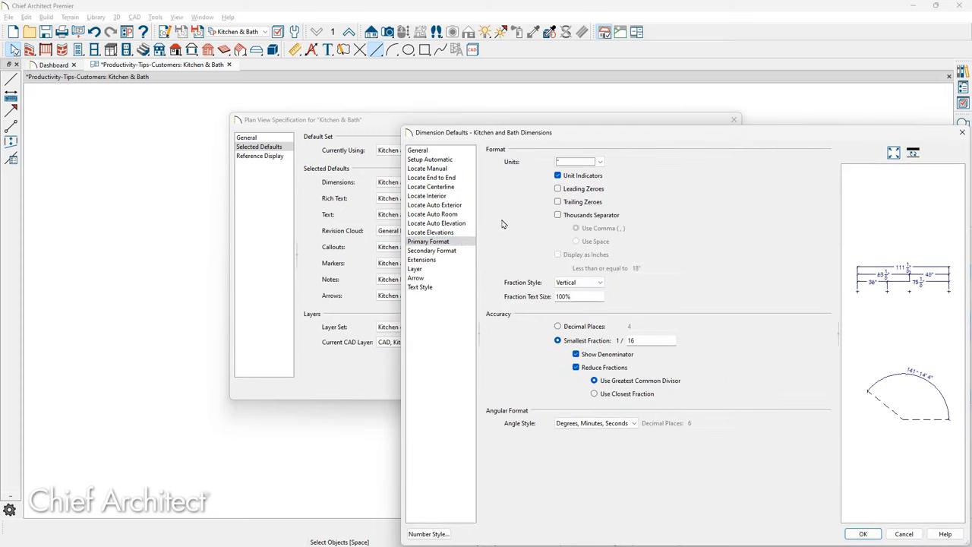
left_click(600, 161)
left_click(601, 162)
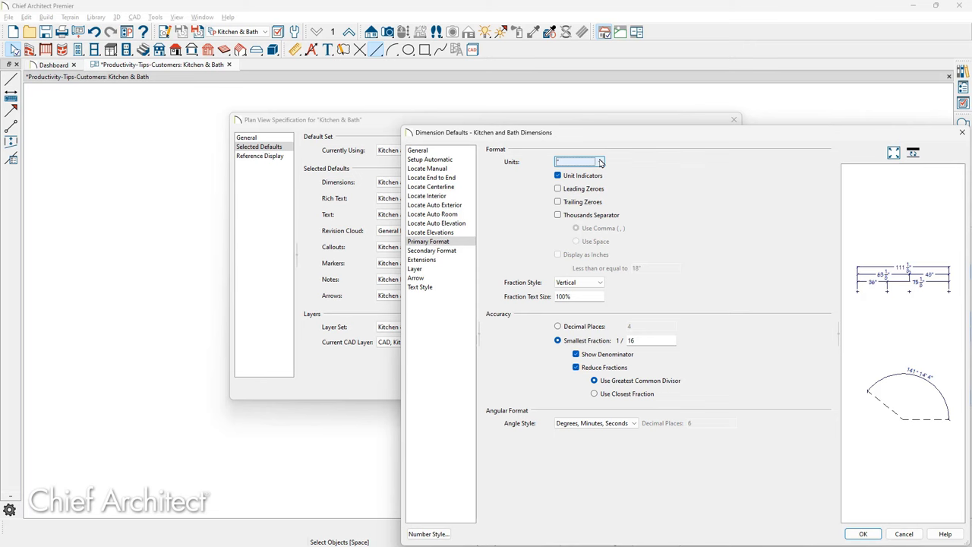
key("Escape")
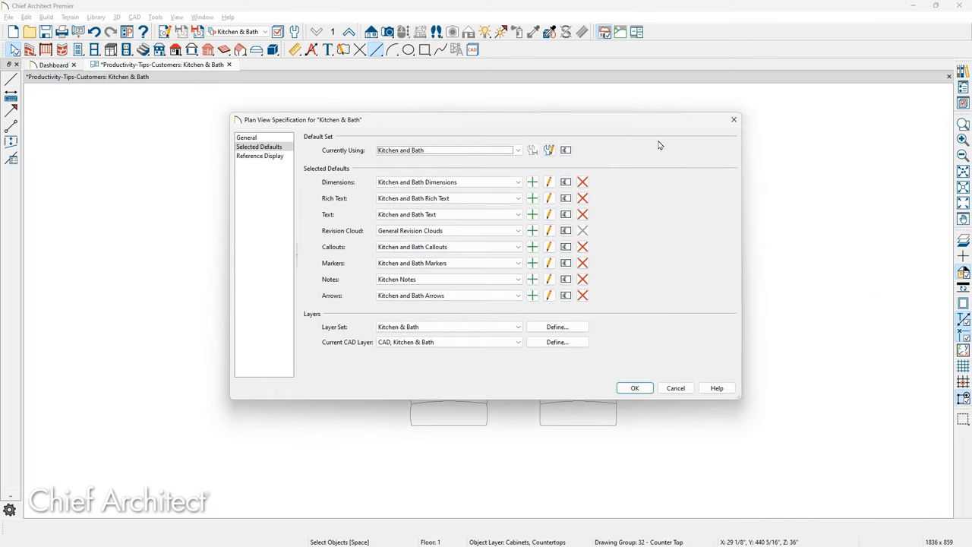
left_click(734, 120)
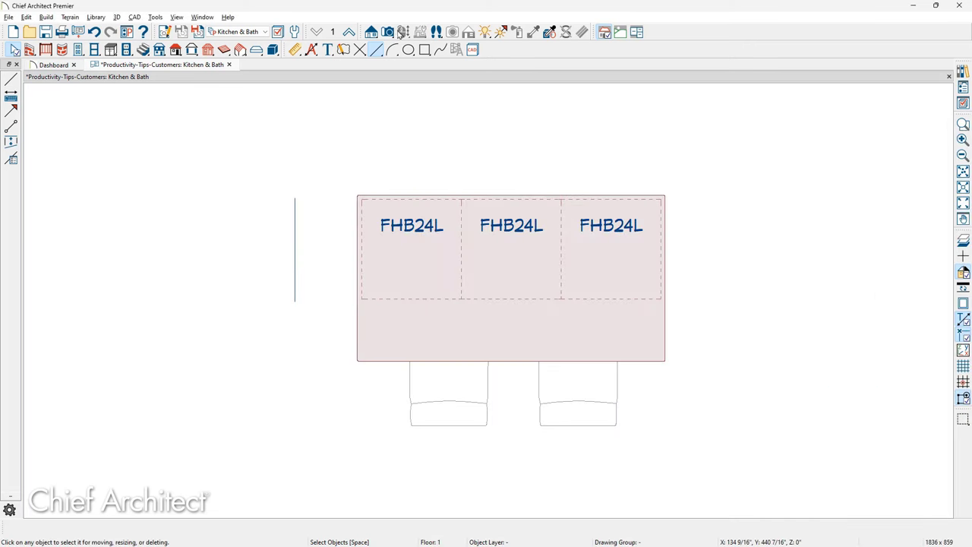
- Check the island countertop's temporary dimensions in the Floor Plan saved plan view and return to Kitchen & Bath
left_click(266, 33)
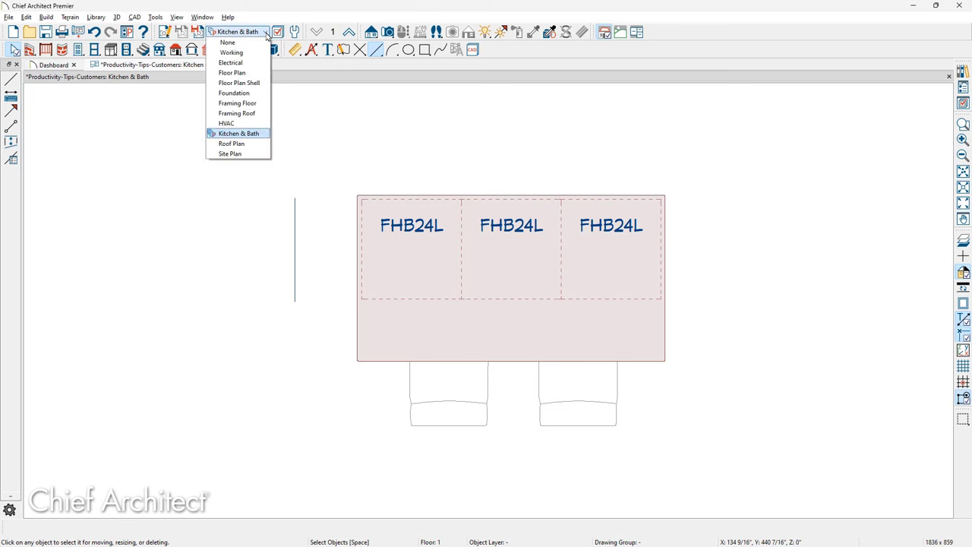
left_click(232, 73)
left_click(382, 361)
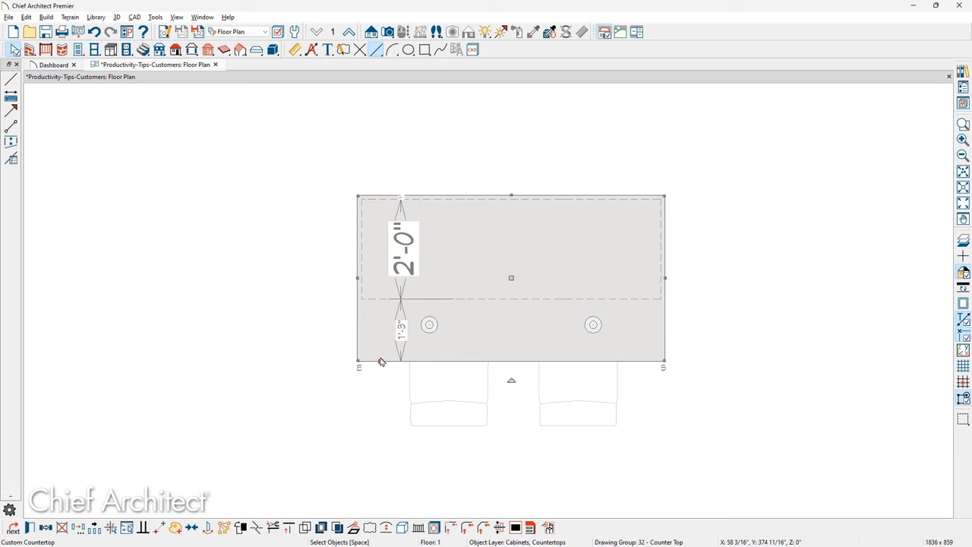
left_click(243, 32)
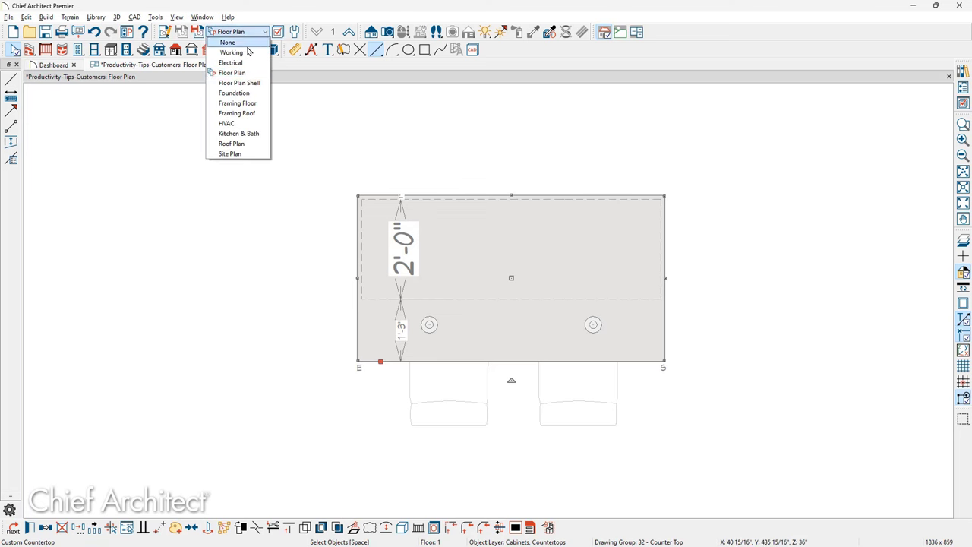
left_click(239, 133)
- Select the short exterior wall east of the door and examine where its temporary dimension attaches on both walls
scroll(238, 133, "down", 3)
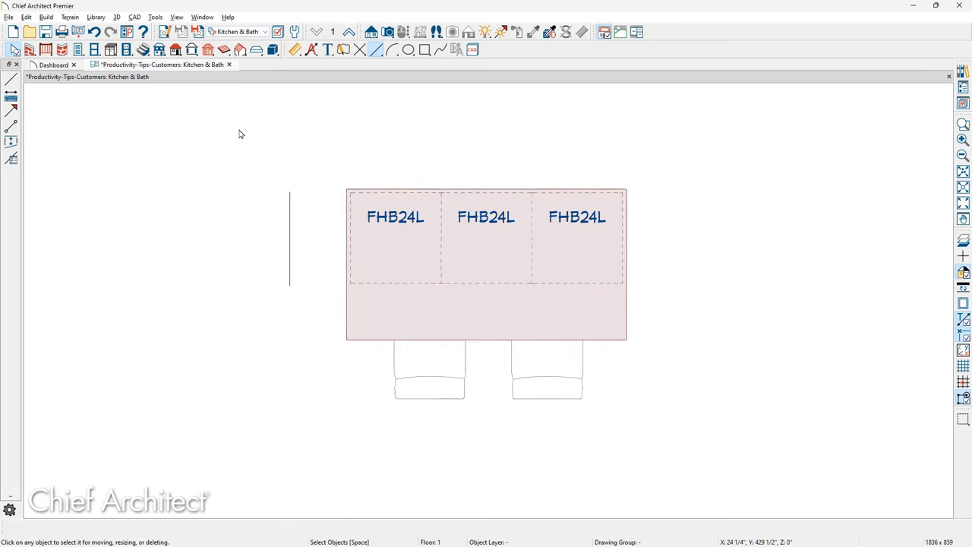
middle_click_drag(525, 218, 240, 393)
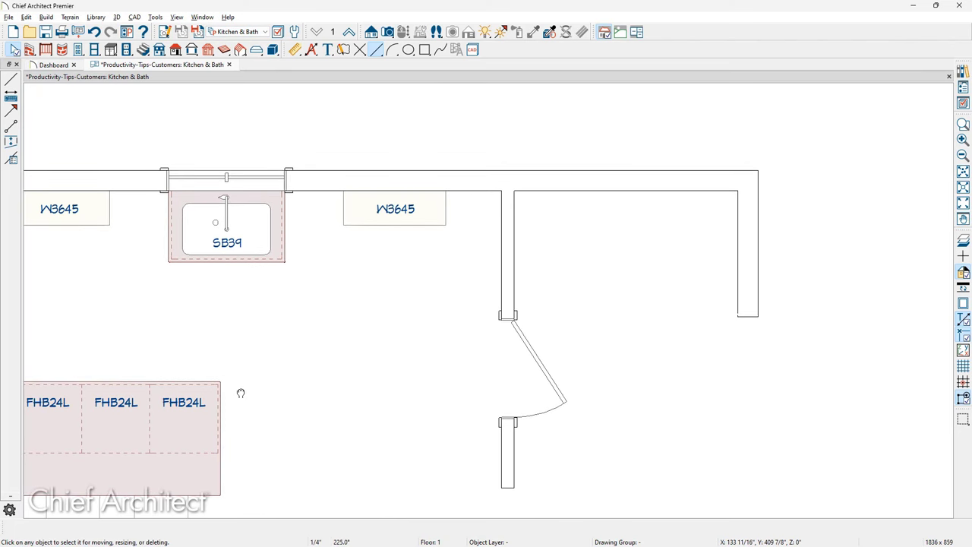
left_click(737, 255)
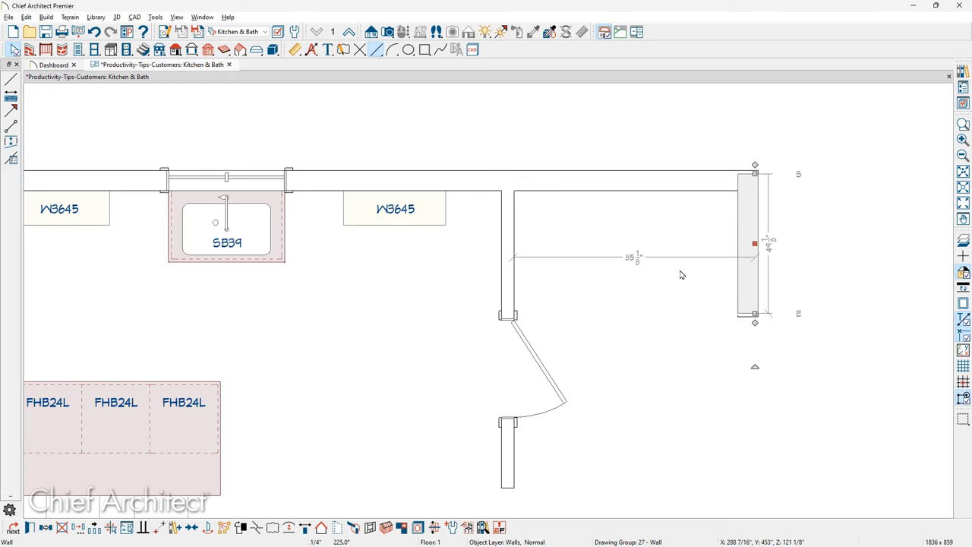
scroll(682, 273, "up", 3)
scroll(681, 273, "up", 1)
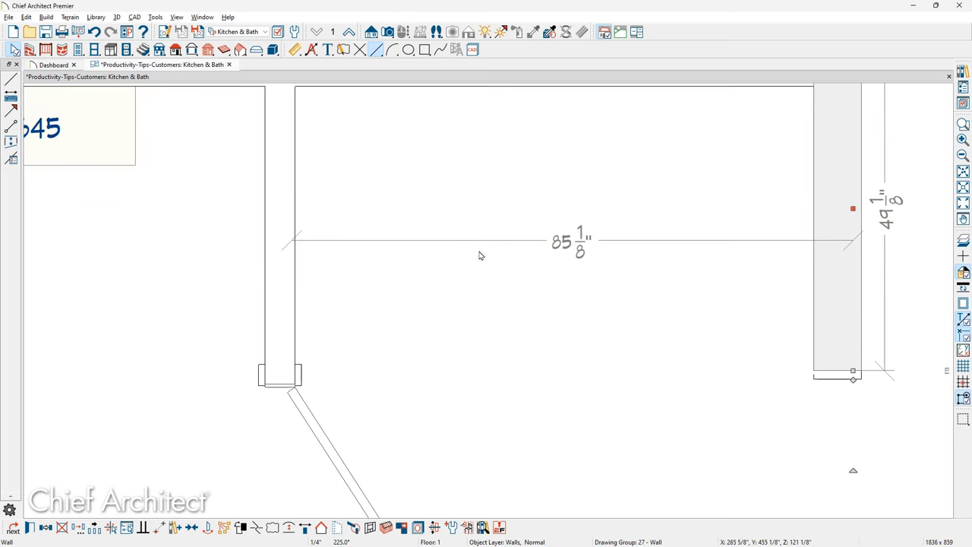
scroll(295, 251, "up", 3)
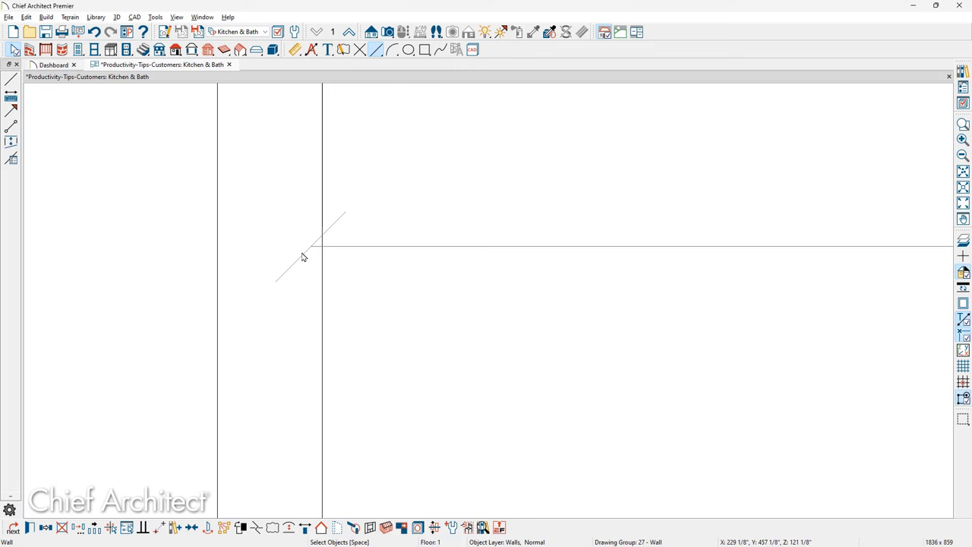
scroll(284, 242, "down", 5)
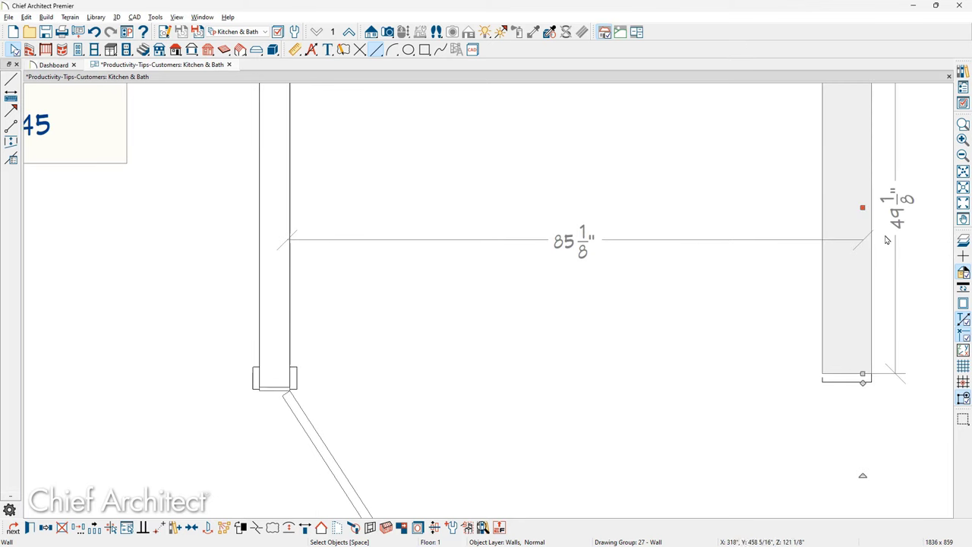
scroll(885, 240, "up", 4)
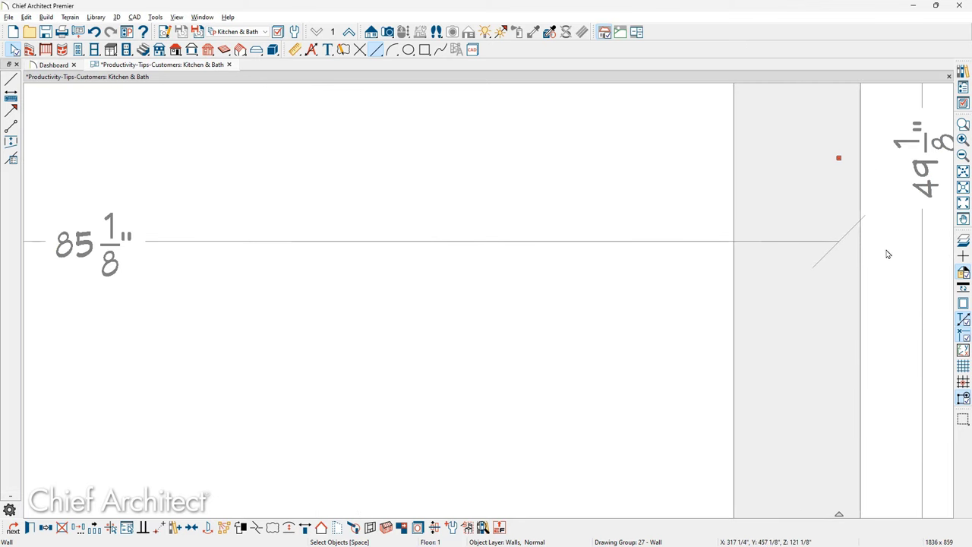
scroll(886, 253, "down", 3)
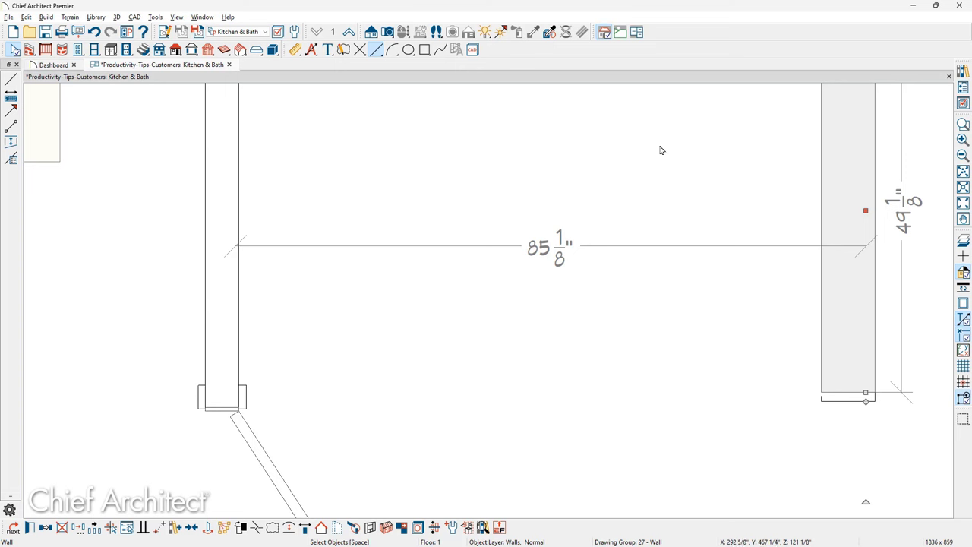
- Set the temporary dimension defaults to Locate Wall Surface and Both Wall Sides for walls, and Locate Wall Surface for wall openings
left_click(296, 32)
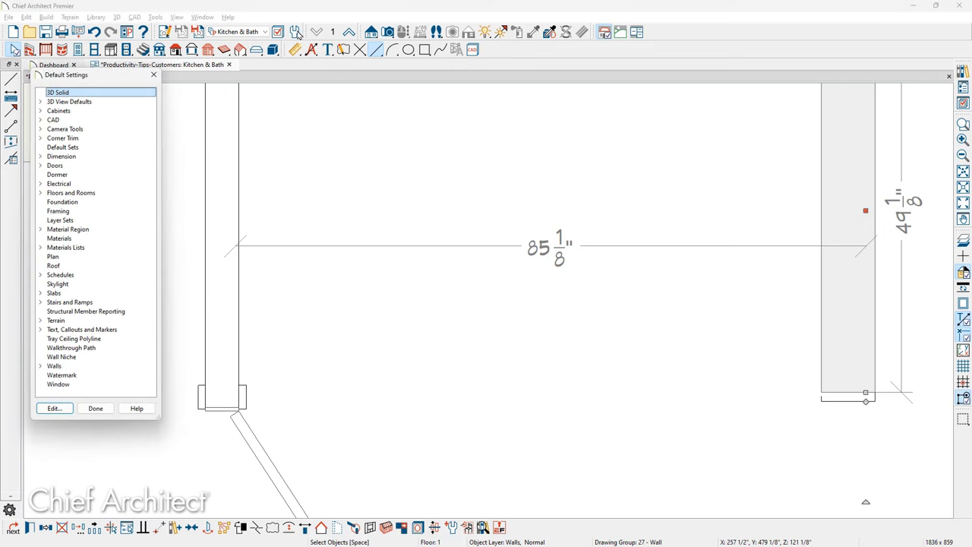
left_click(40, 157)
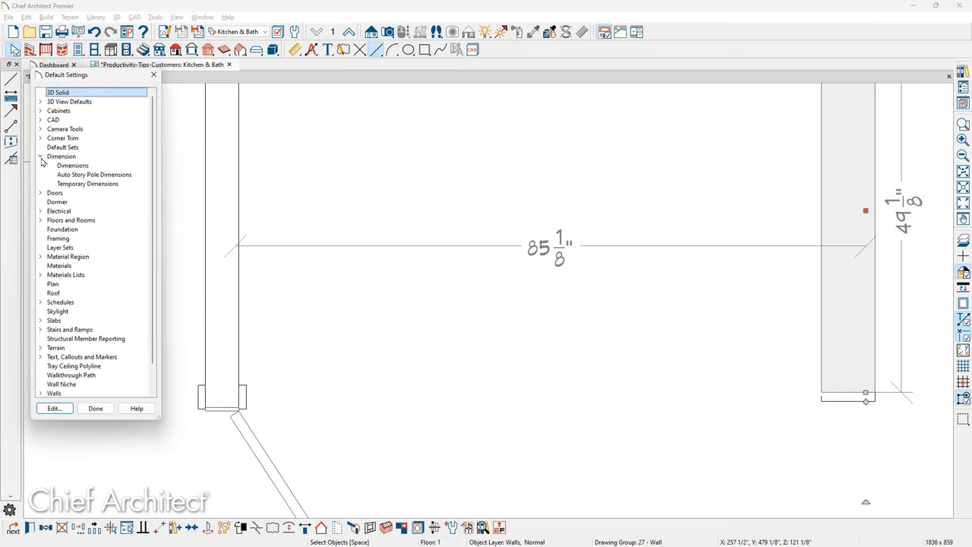
double_click(109, 186)
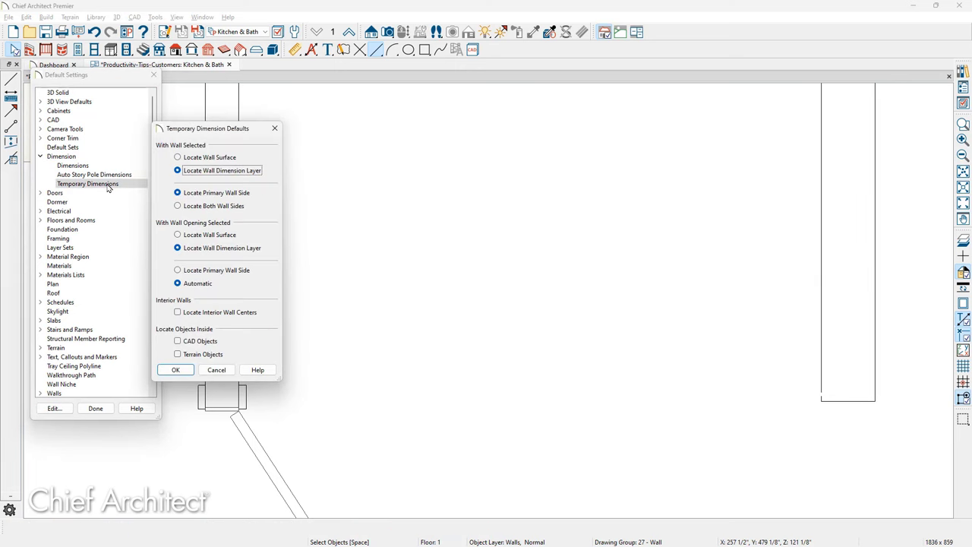
left_click(177, 158)
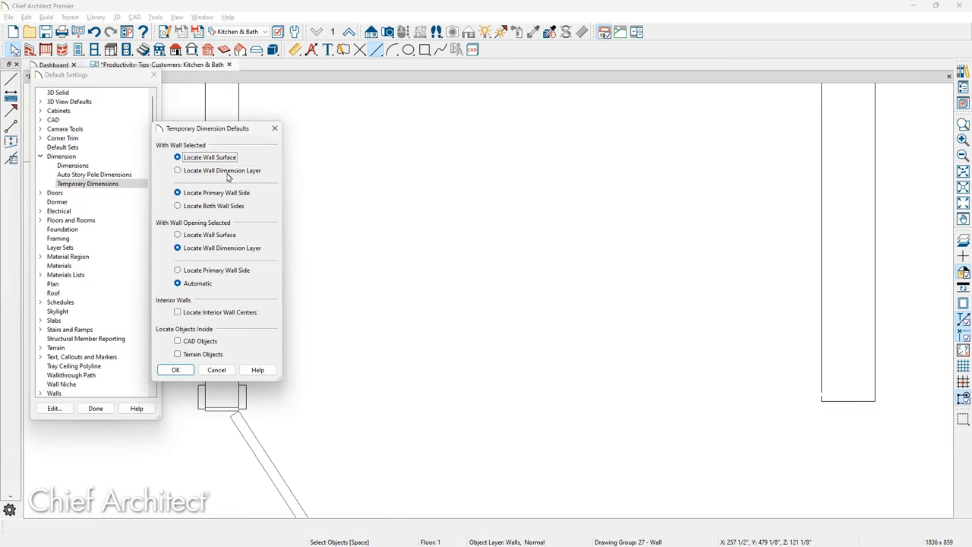
left_click(186, 207)
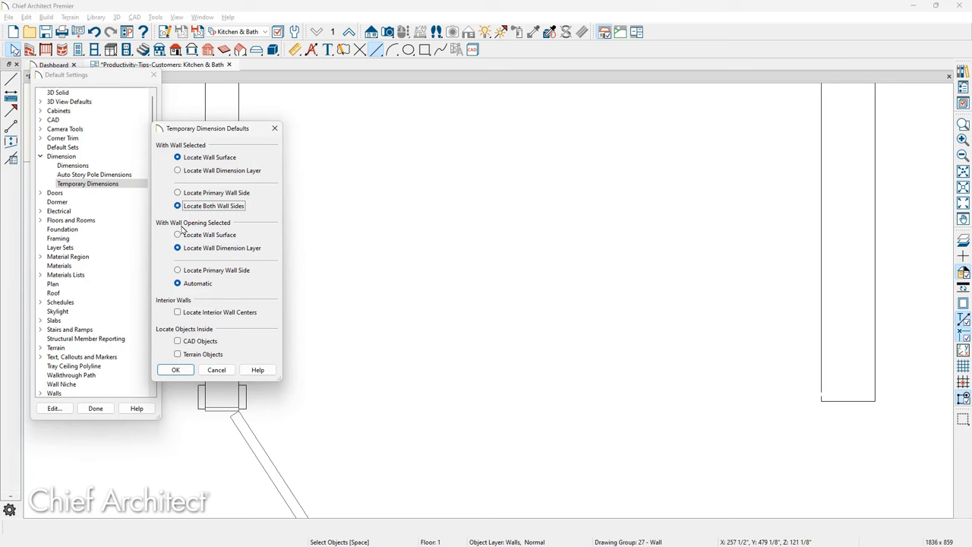
left_click(221, 237)
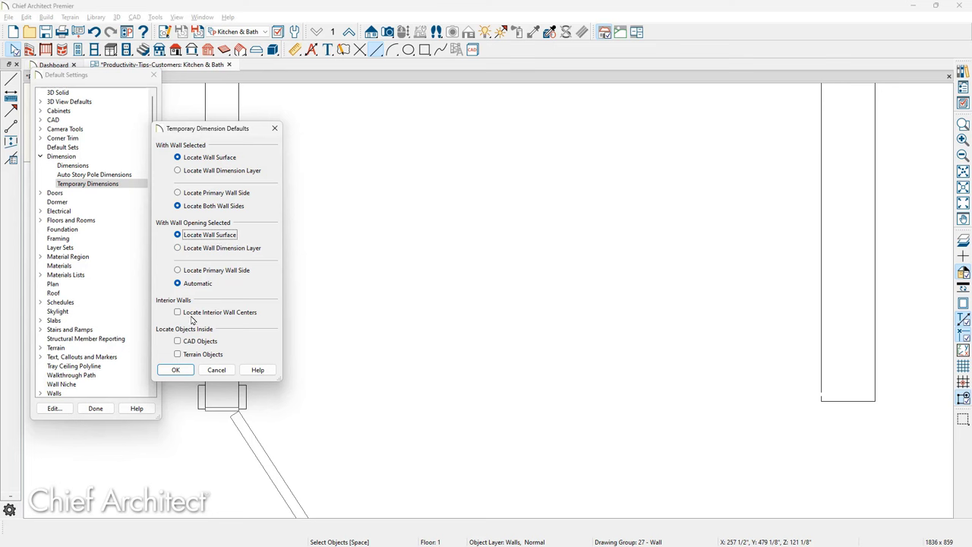
left_click(183, 370)
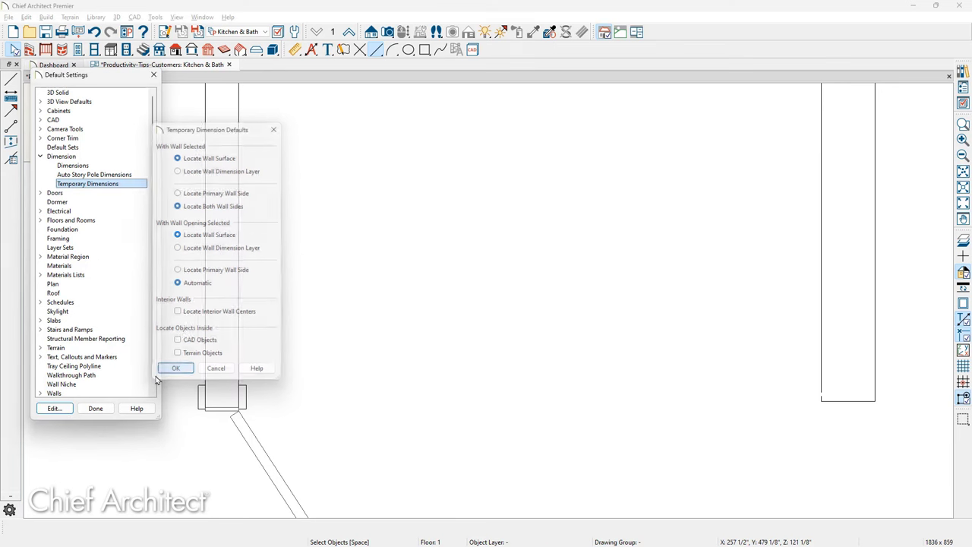
- Examine where the selected interior wall's temporary dimension attaches at both ends, then show the Part 3 – Hidden Gems list in Snipping Tool
left_click(97, 408)
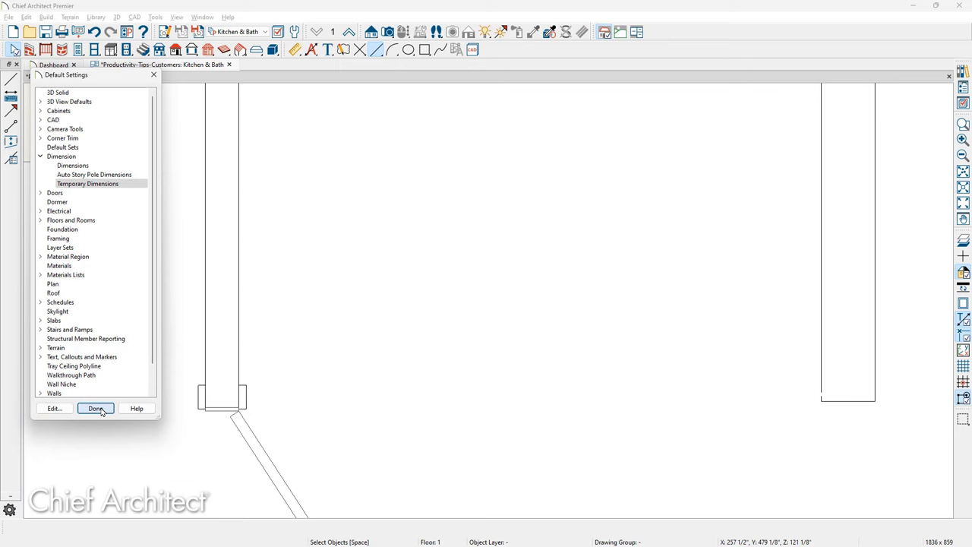
left_click(227, 251)
scroll(237, 258, "up", 2)
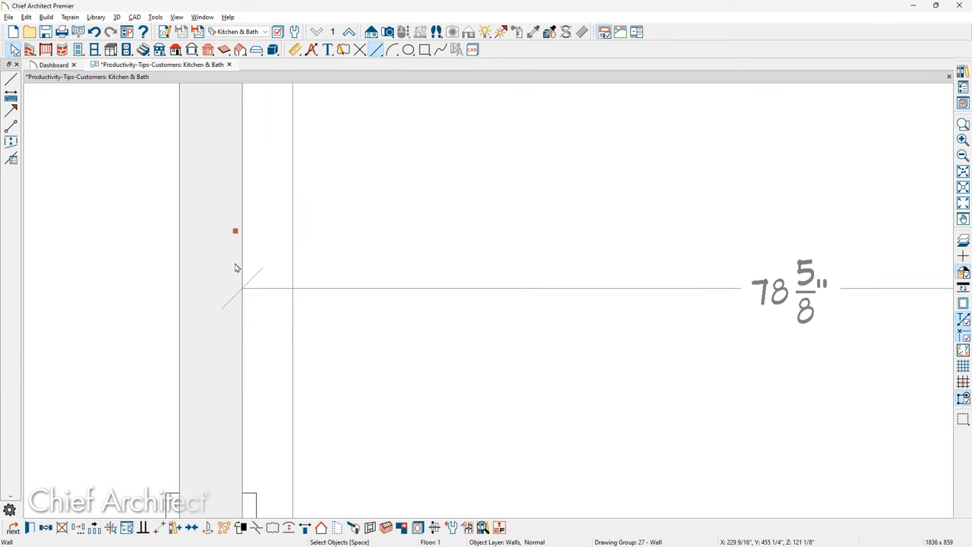
scroll(244, 295, "up", 3)
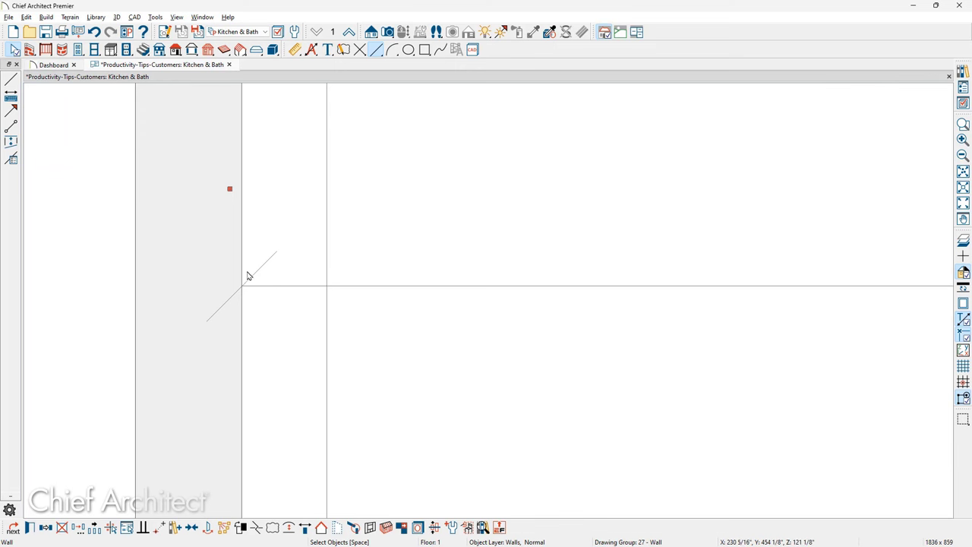
scroll(190, 274, "down", 4)
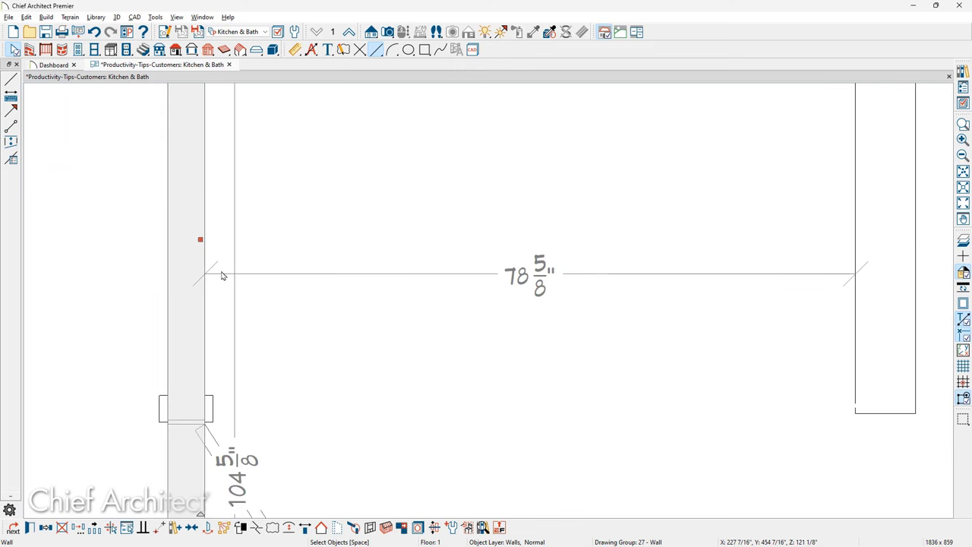
scroll(818, 261, "up", 2)
scroll(818, 262, "up", 1)
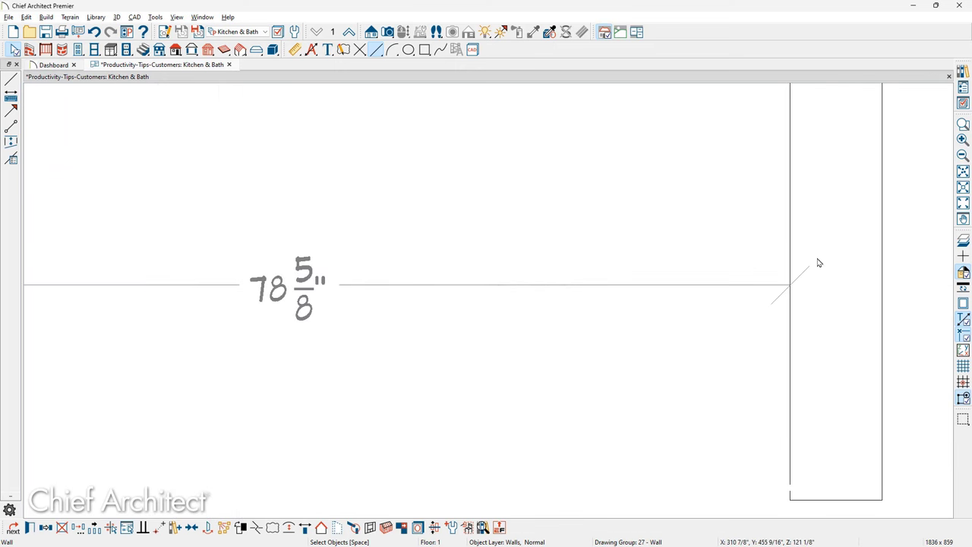
scroll(818, 263, "down", 3)
scroll(818, 263, "down", 2)
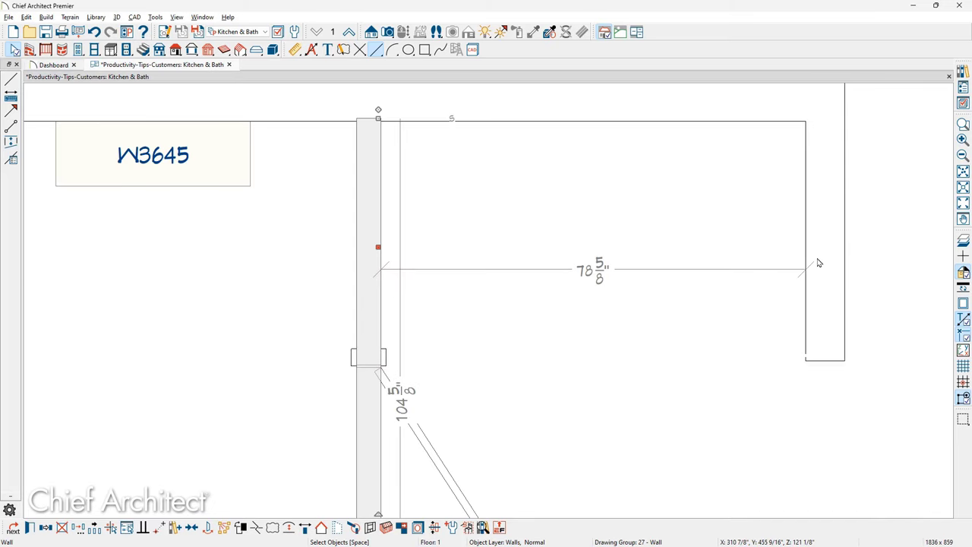
key("alt+Tab")
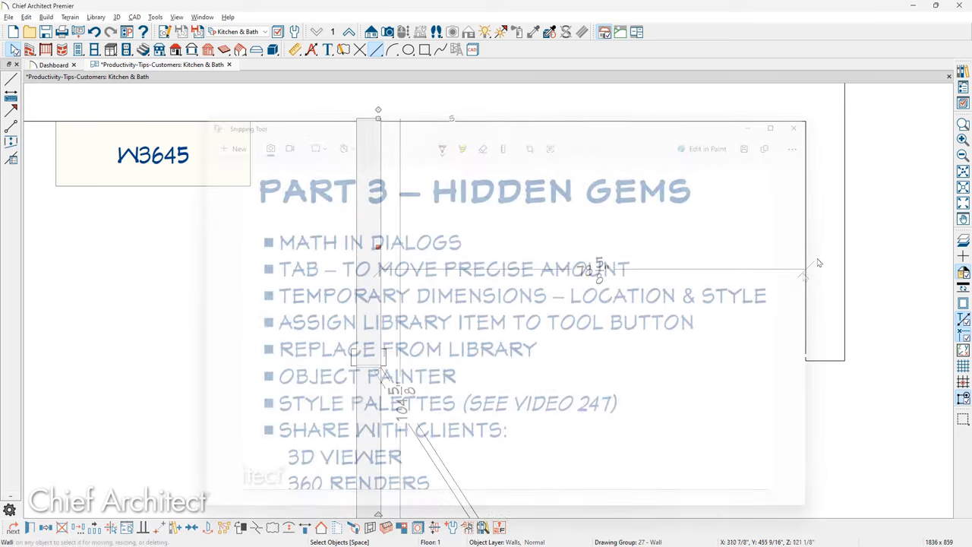
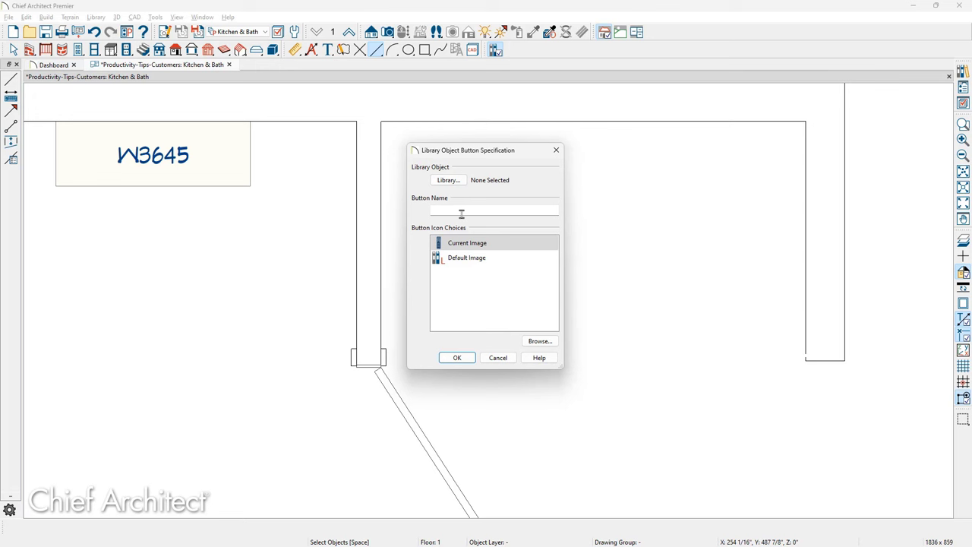
- Assign Full Cabinet-DblOven-Drw from the User Catalog to the library object button, named Full Cab Dbl Oven with the Automatic 2 icon
type("Full Cab Dbl Oven")
left_click(448, 180)
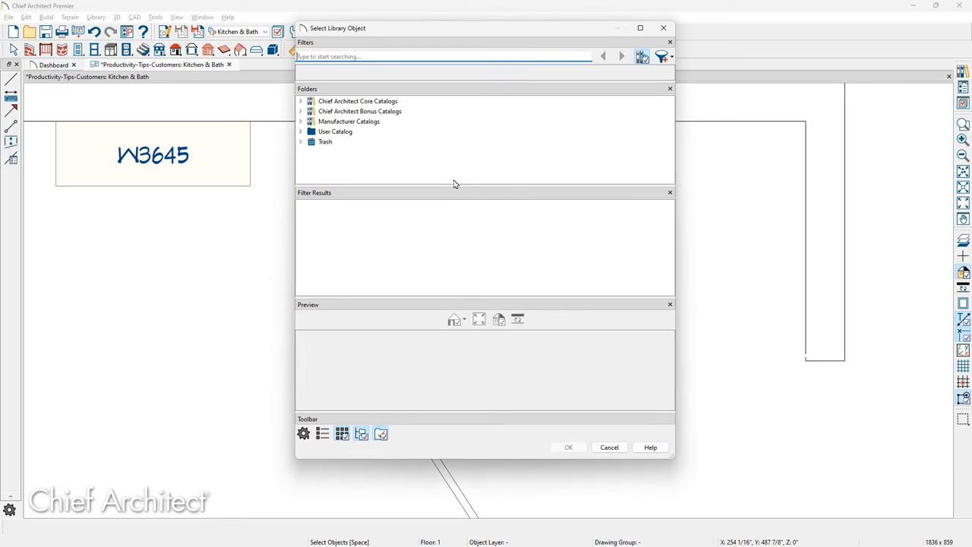
left_click(301, 132)
scroll(393, 148, "down", 10)
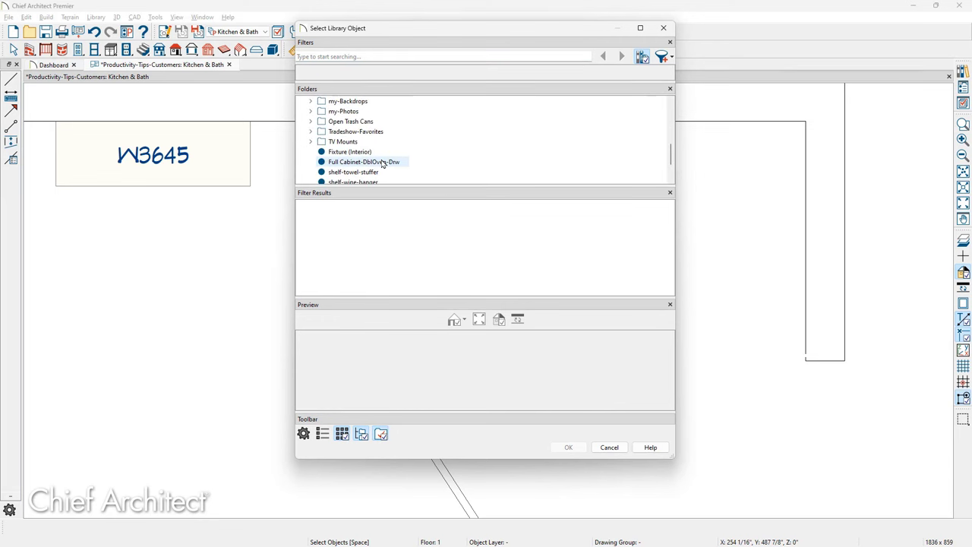
left_click(397, 133)
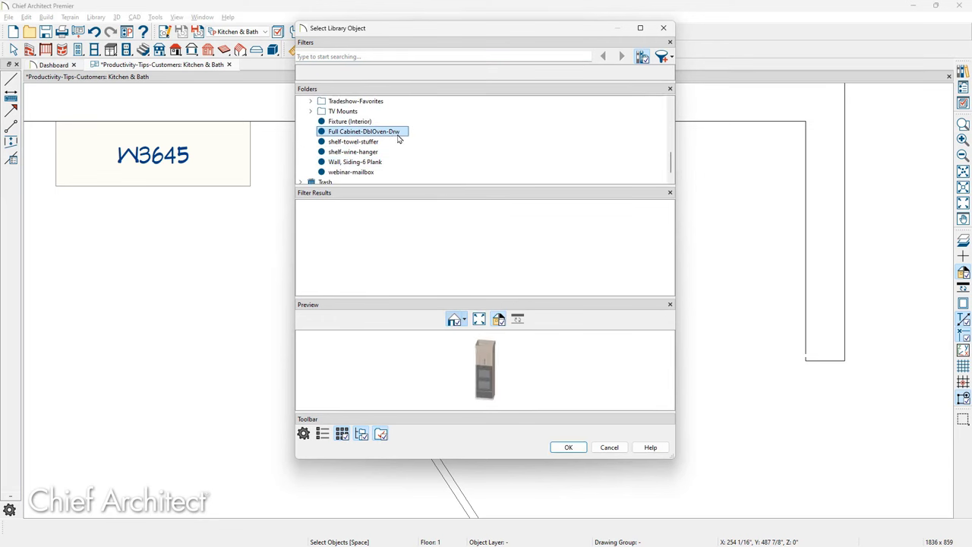
scroll(479, 372, "up", 6)
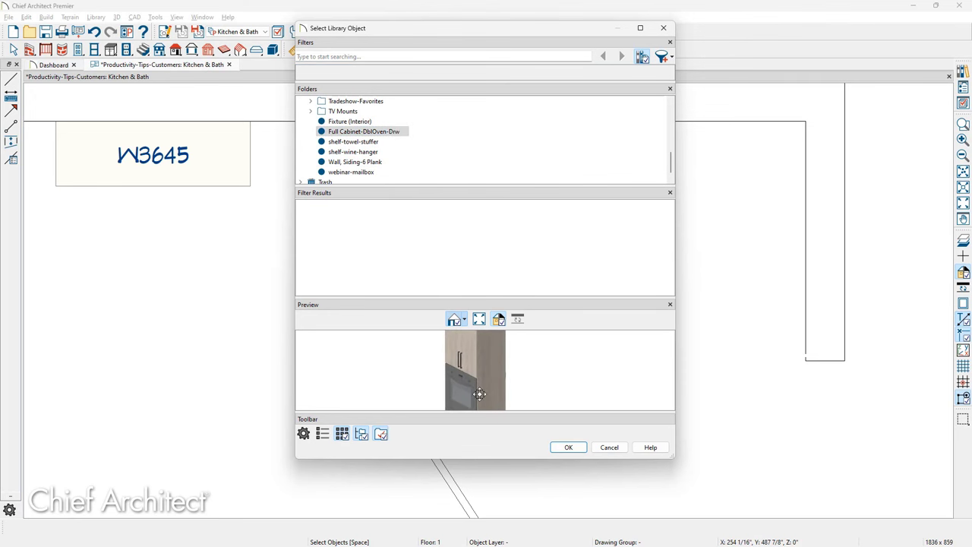
left_click(568, 447)
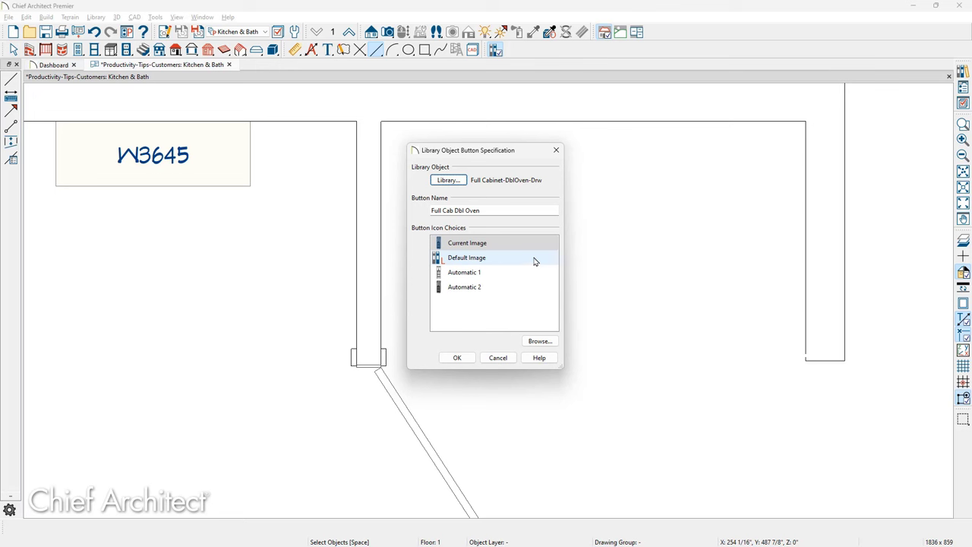
left_click(482, 296)
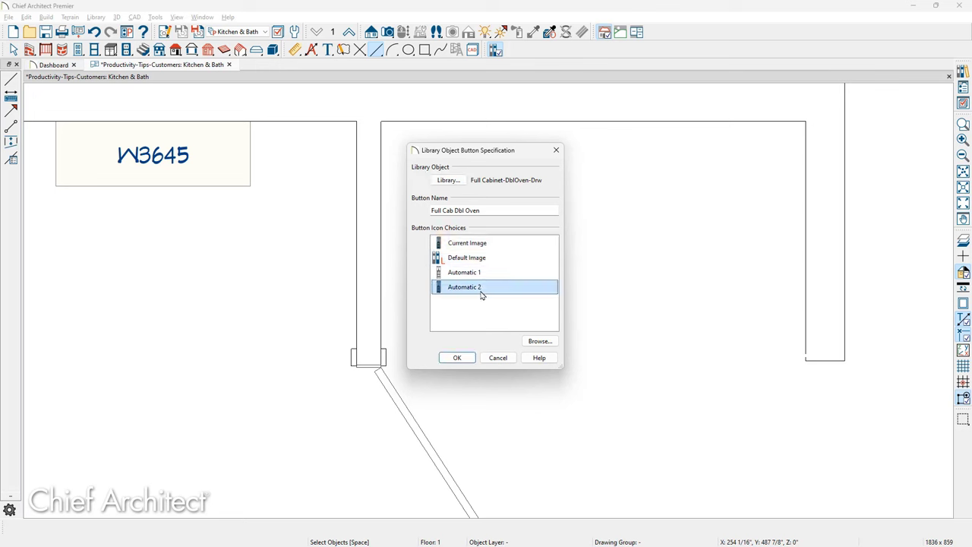
left_click(456, 357)
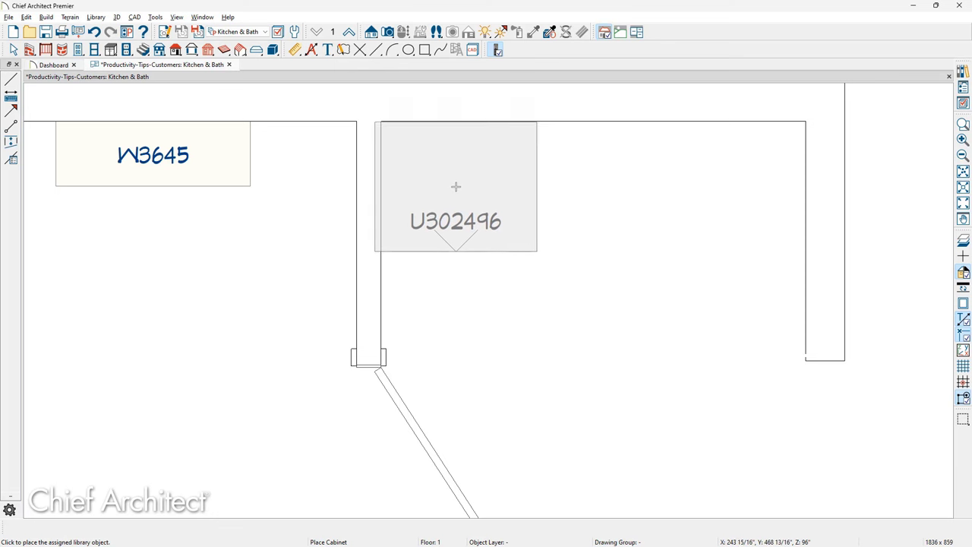
- Place the double oven cabinet in the corner behind the interior door wall and view it in a Perspective Floor Overview
left_click(463, 189)
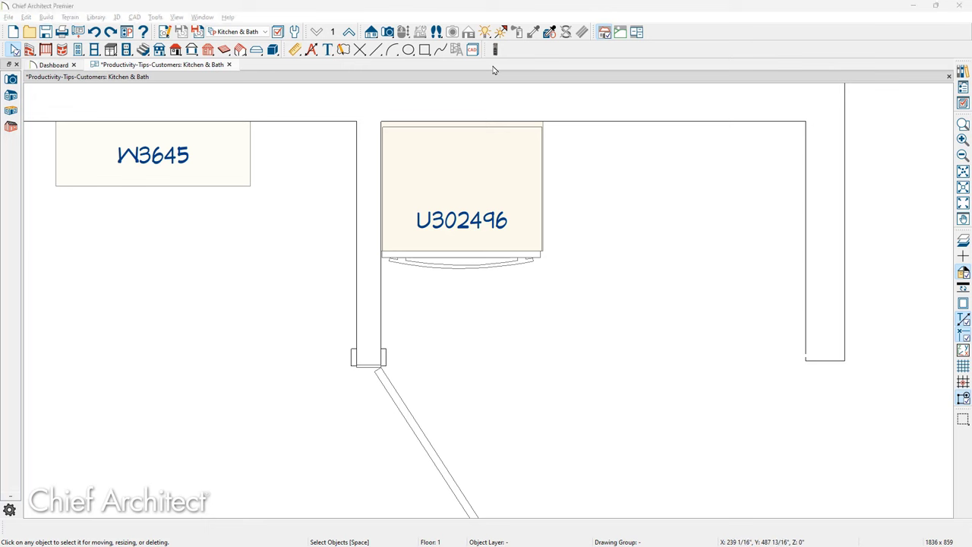
left_click(387, 31)
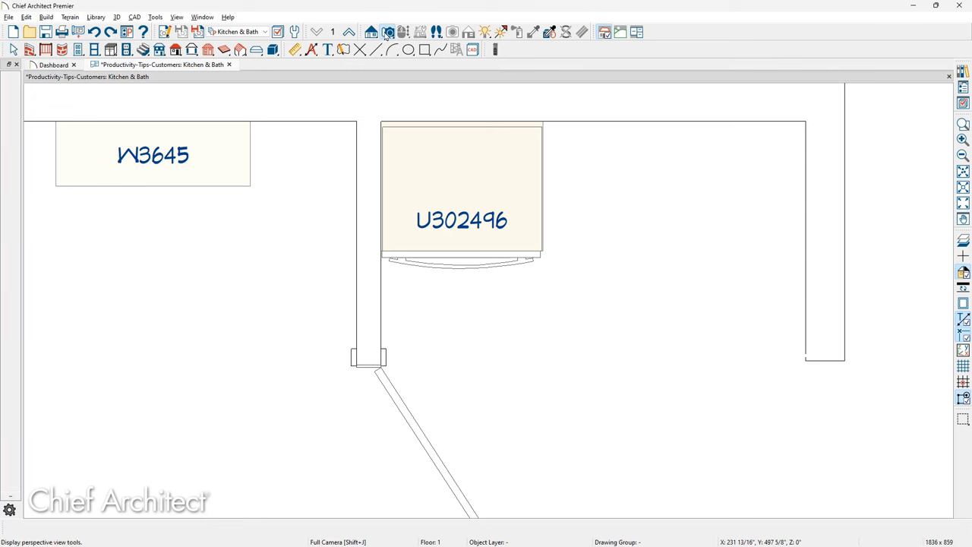
left_click(13, 111)
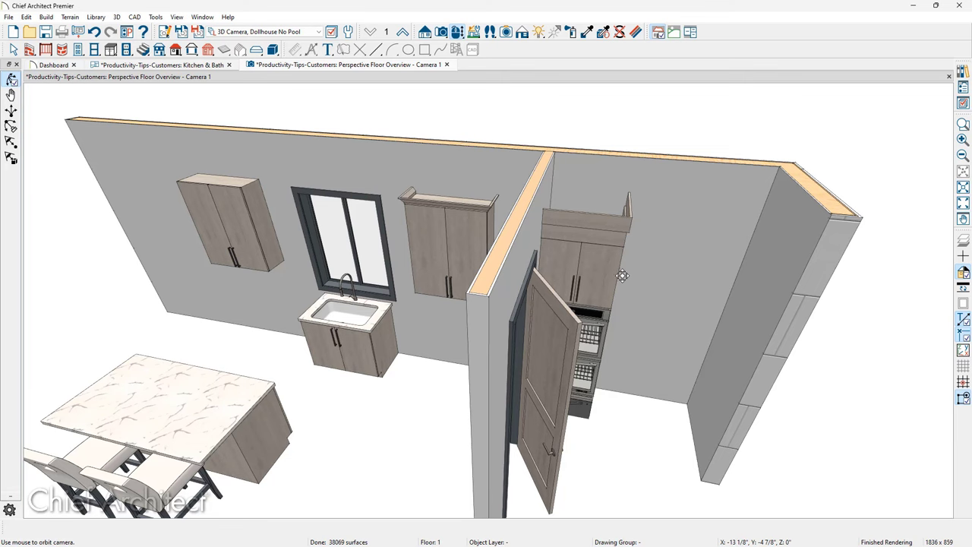
left_click_drag(625, 289, 608, 289)
middle_click_drag(608, 289, 718, 293)
left_click_drag(718, 293, 548, 283)
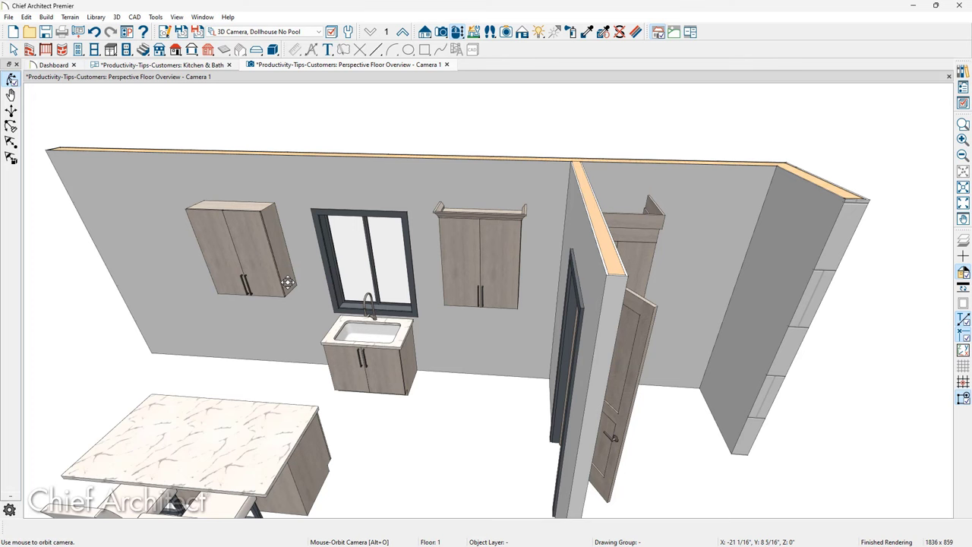
left_click_drag(598, 302, 374, 341)
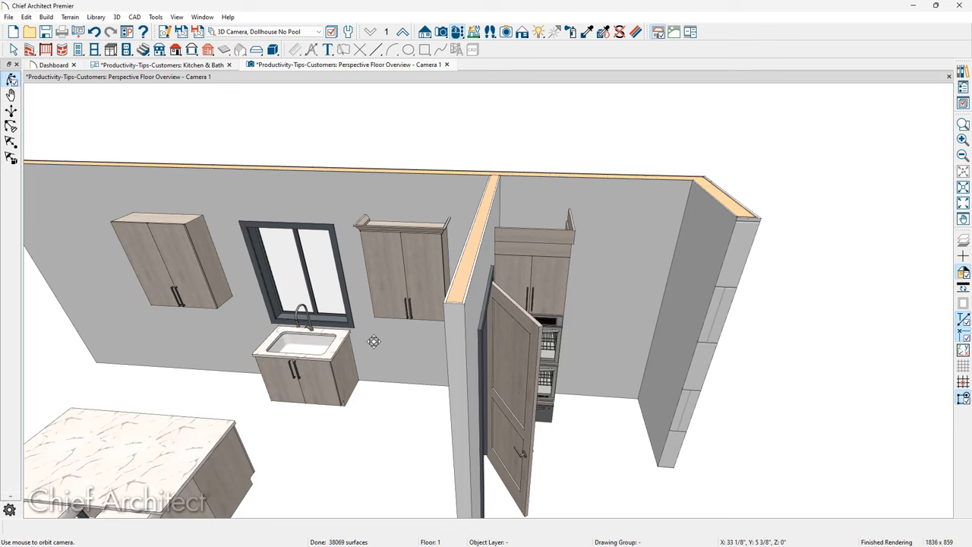
- Pick up the properties of the full height oven cabinet with the Object Eyedropper
key("space")
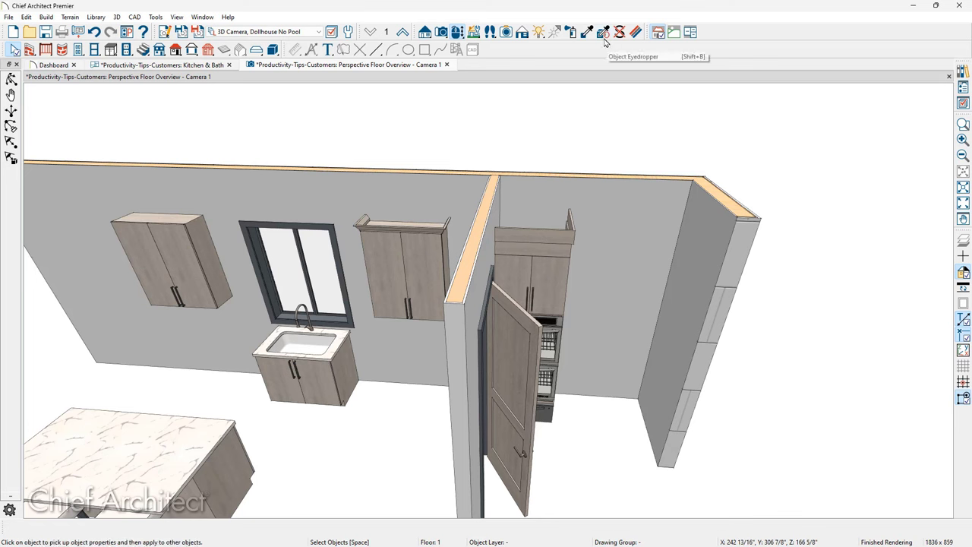
left_click(604, 34)
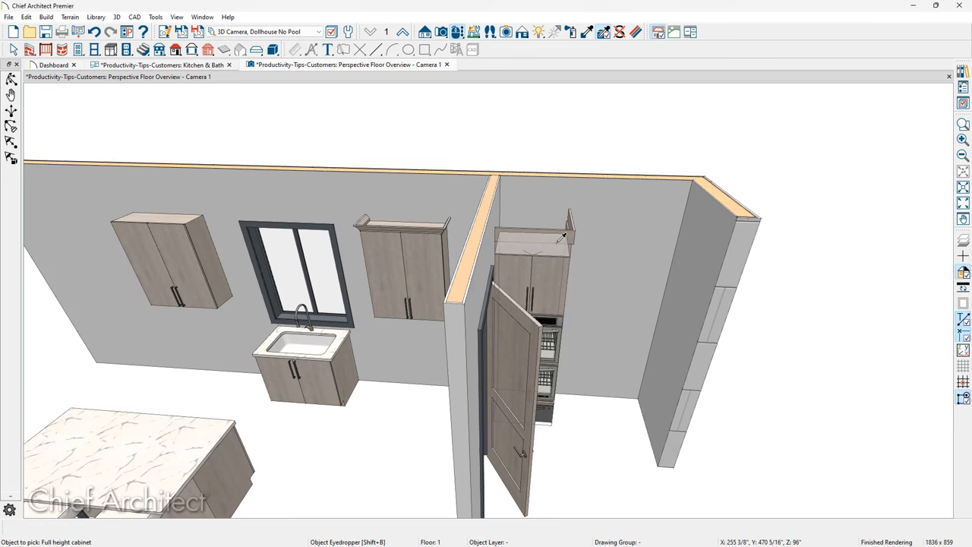
left_click(559, 275)
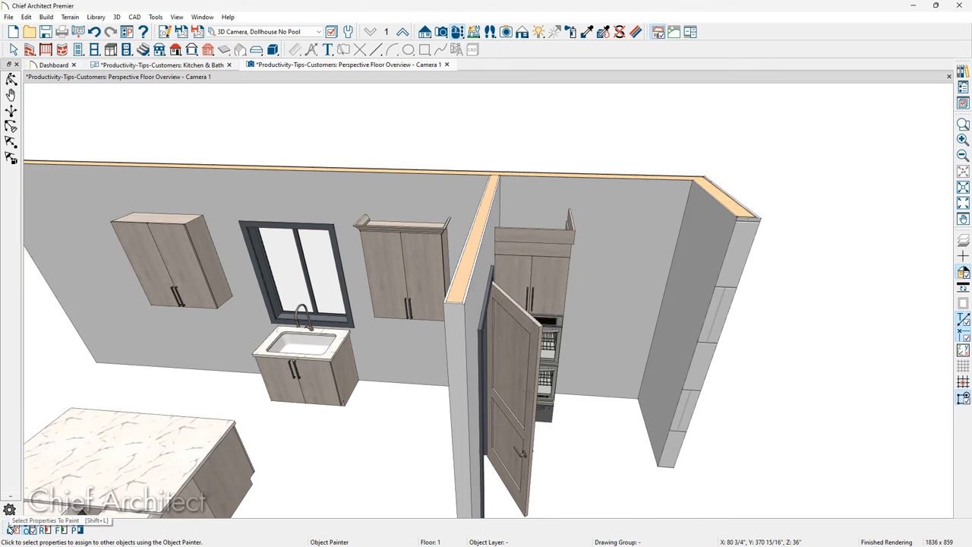
- Search the properties to paint for "mold" and load only Molding Materials and Moldings
left_click(10, 529)
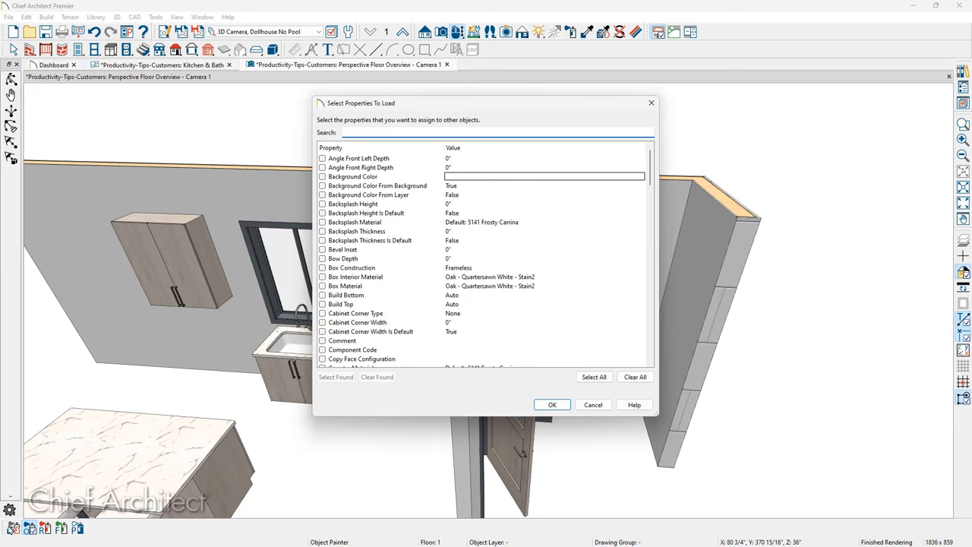
left_click(594, 378)
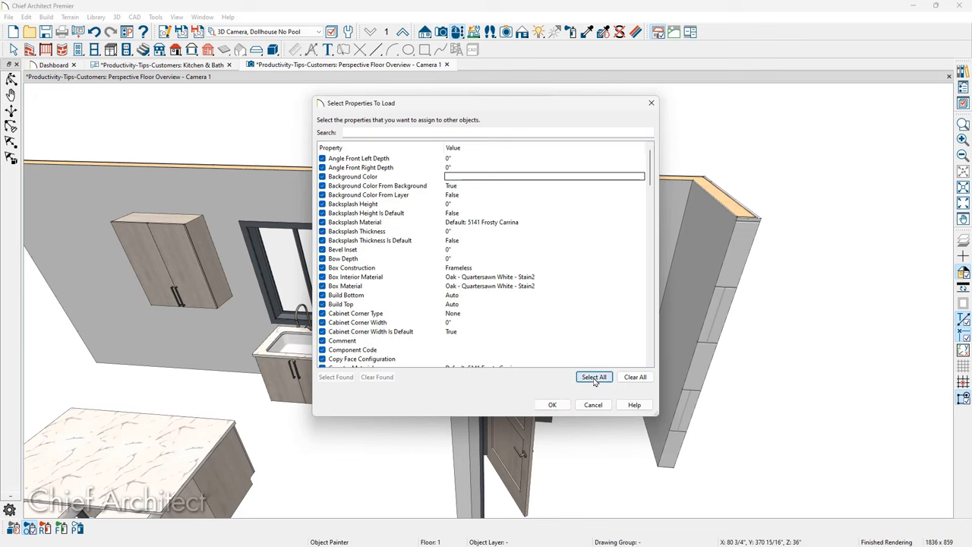
left_click(635, 377)
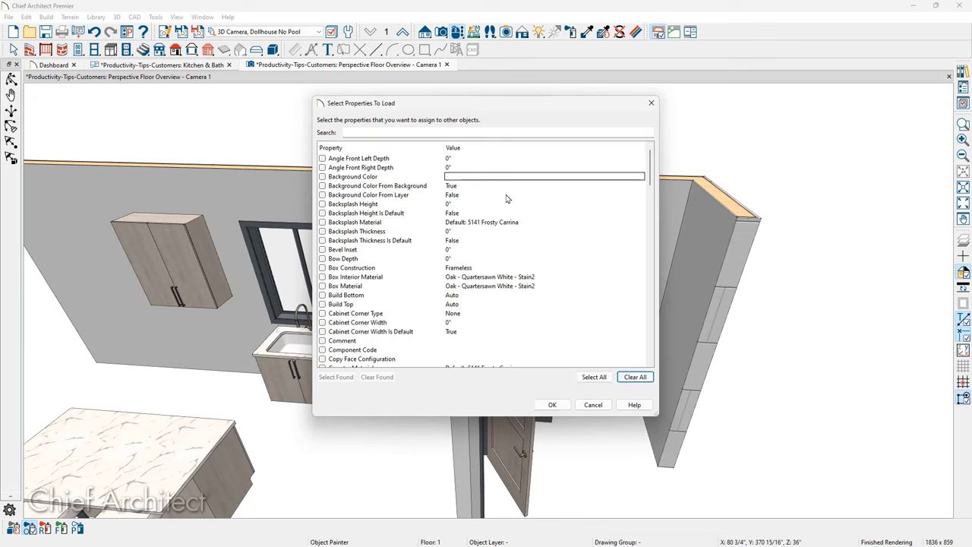
left_click(445, 134)
type("mold")
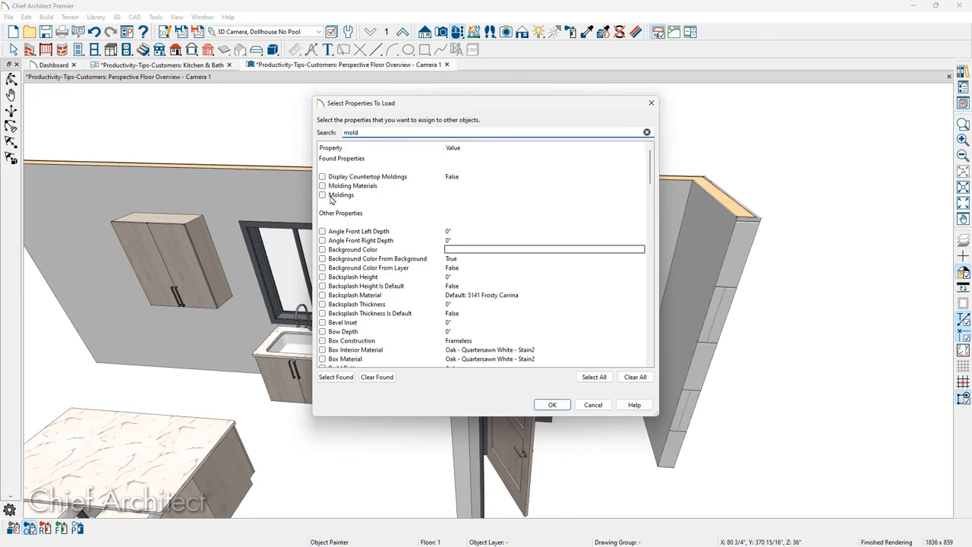
left_click(322, 195)
left_click(322, 186)
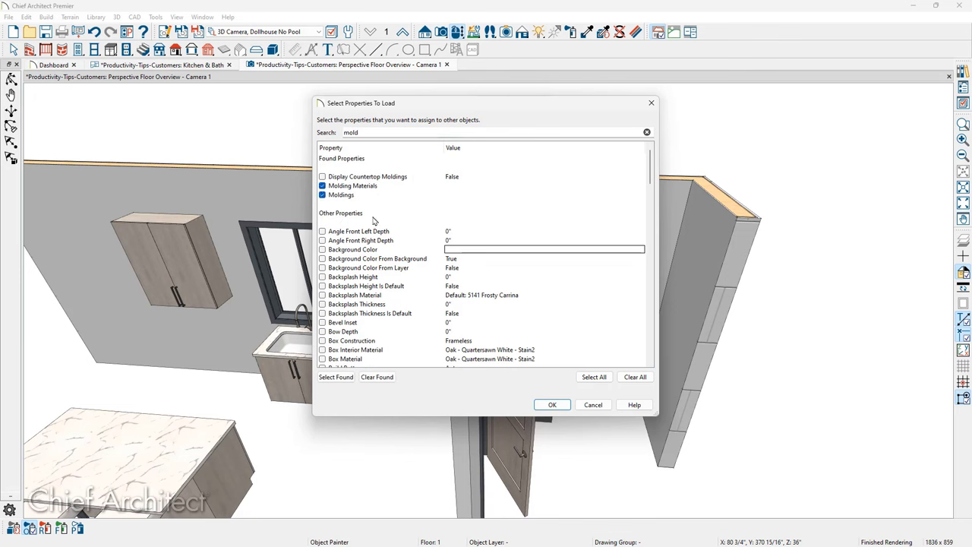
left_click(550, 404)
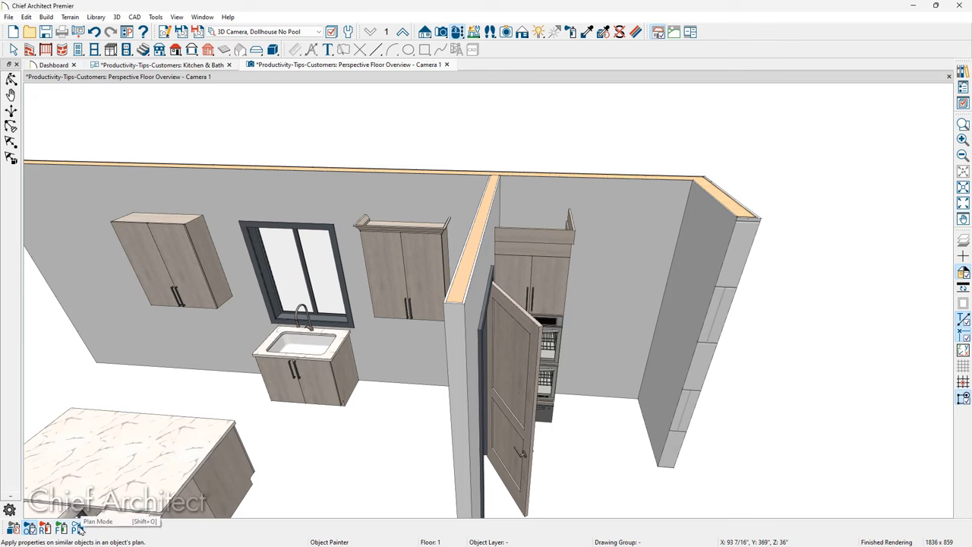
- Paint the oven cabinet's moldings onto the two wall cabinets on either side of the window
left_click(405, 295)
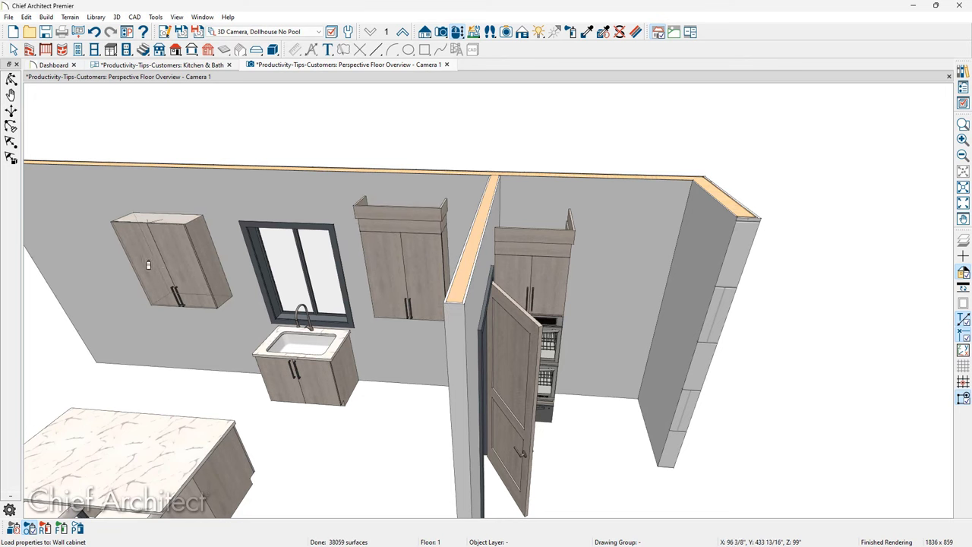
left_click(165, 265)
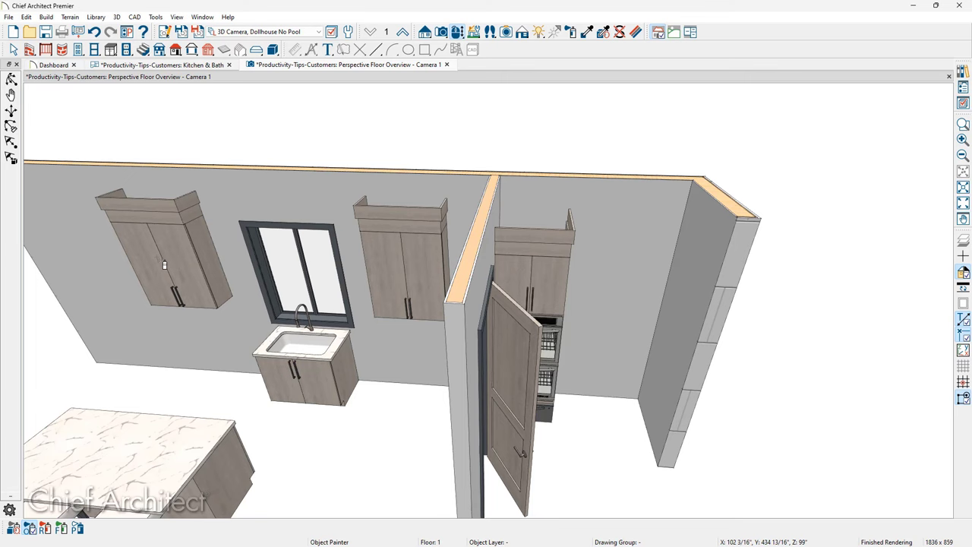
- Select the island bar stool nearest the sink and turn off the temporary dimensions
middle_click_drag(164, 265, 515, 339)
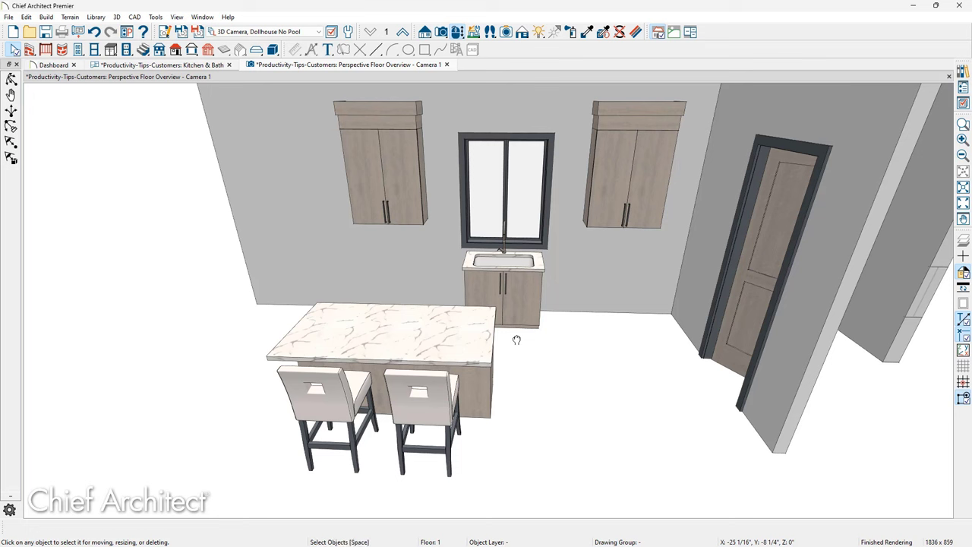
left_click(442, 398)
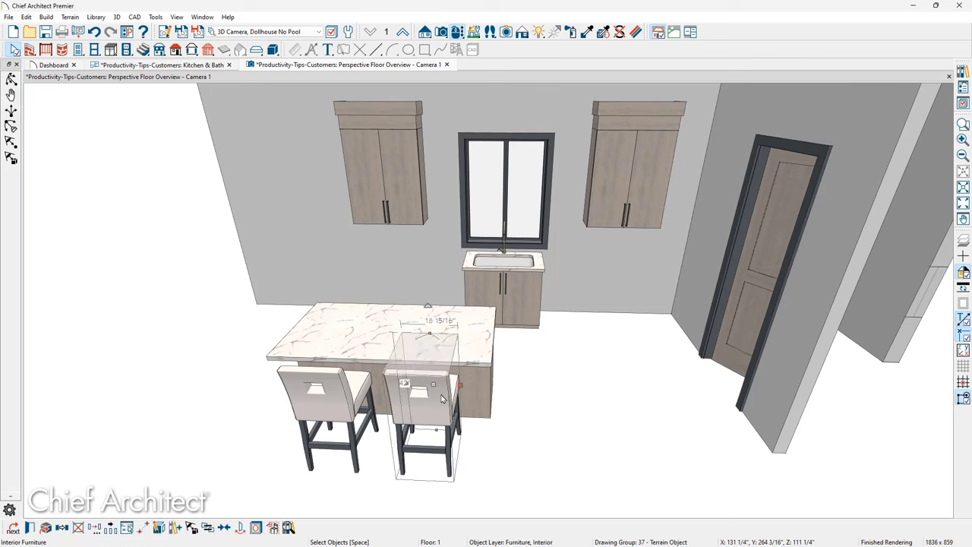
key("F9")
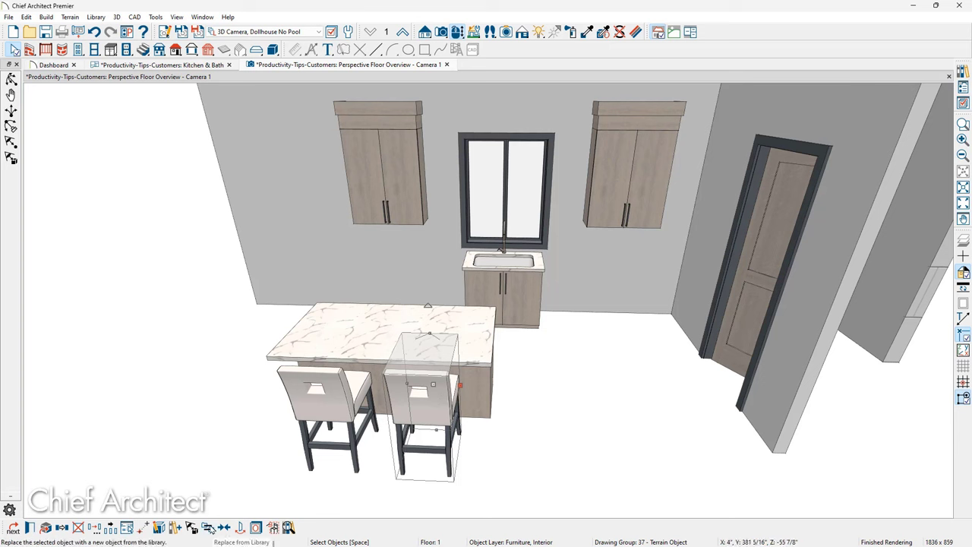
- Replace all identical stools in the room with "Stool, Belini" from the user catalog's 3D-Selling the Job folder
left_click(208, 528)
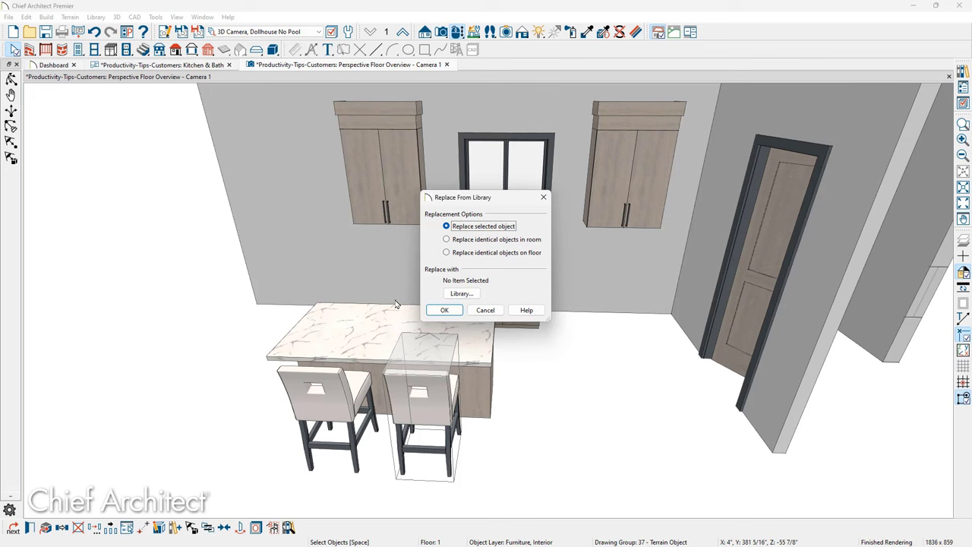
left_click(449, 241)
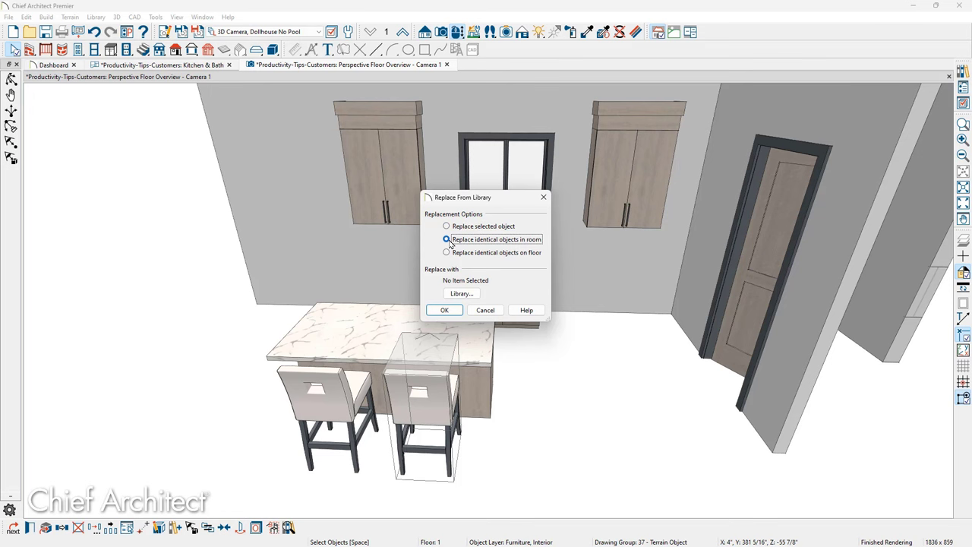
left_click(466, 298)
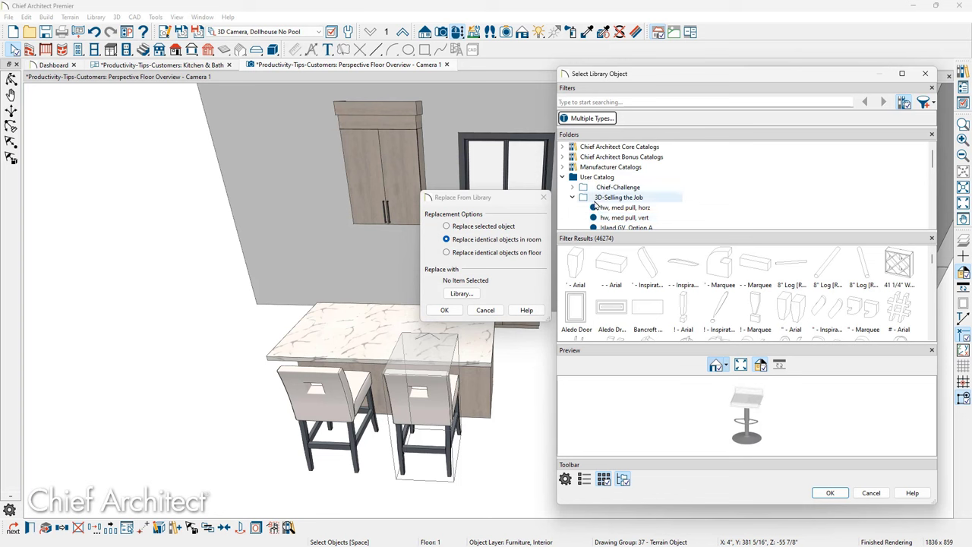
scroll(698, 189, "down", 3)
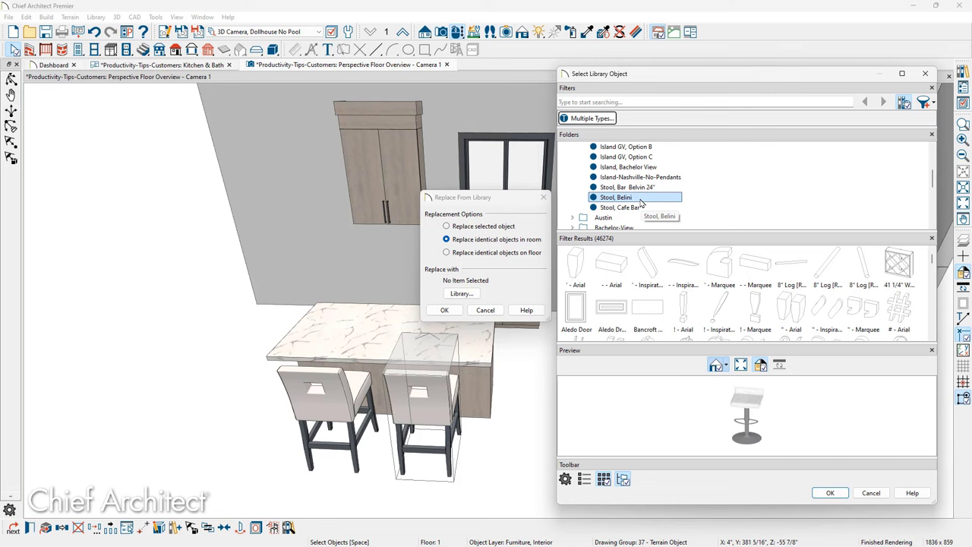
left_click(828, 494)
left_click(446, 311)
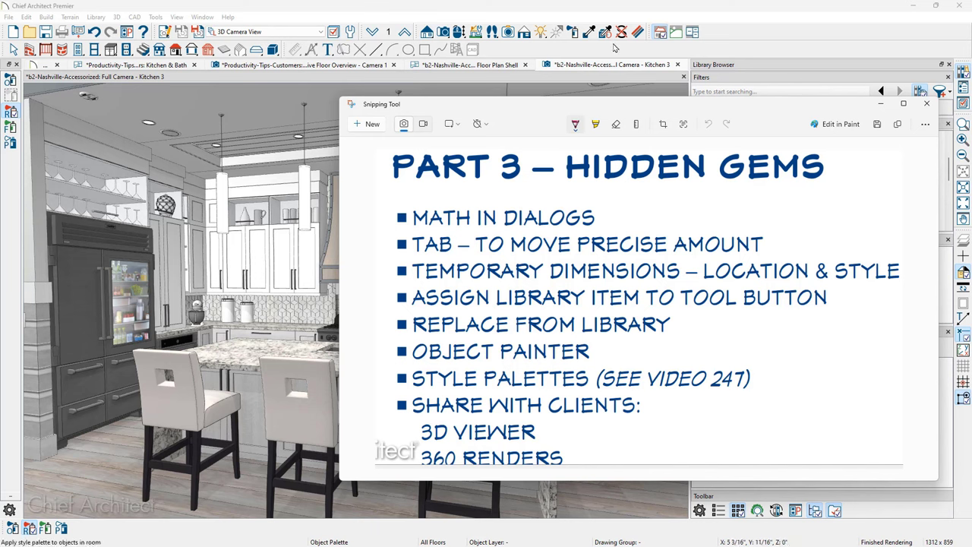
- Apply the Option 1 style palette from the -Style Options-Nashville folder to the Nashville kitchen
left_click(600, 12)
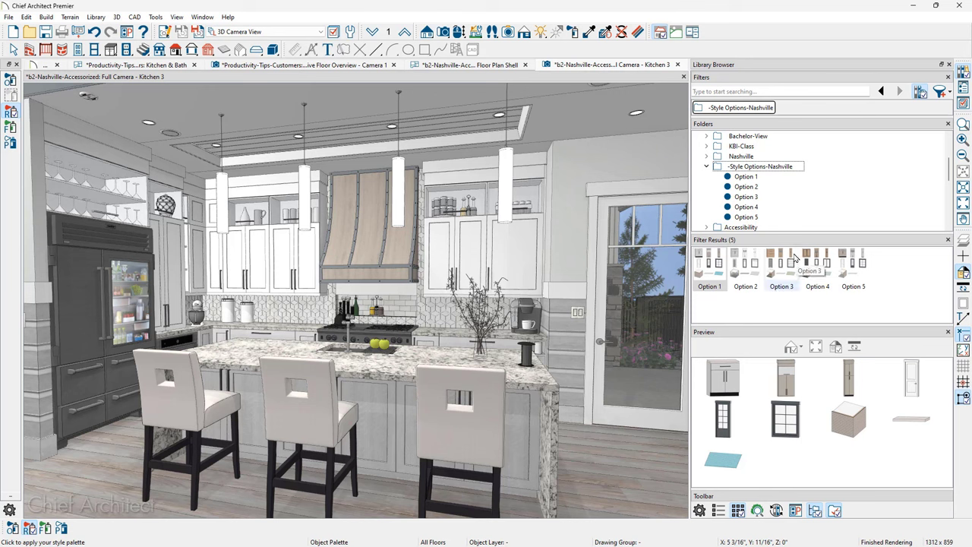
left_click(718, 264)
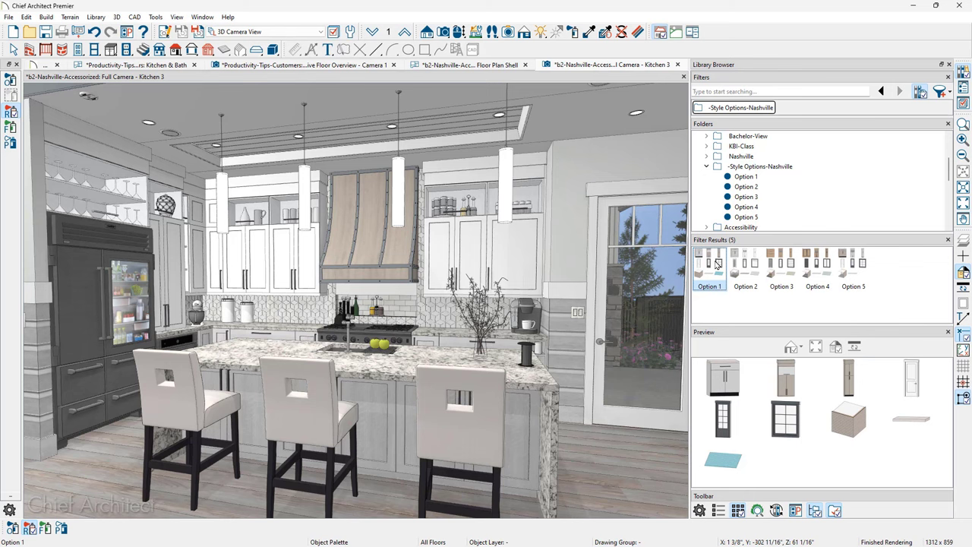
left_click(629, 449)
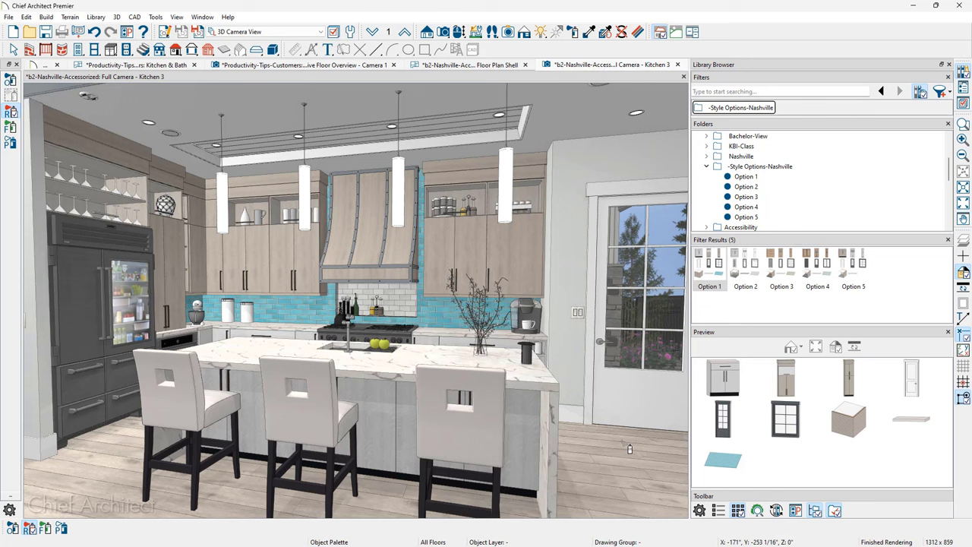
key("space")
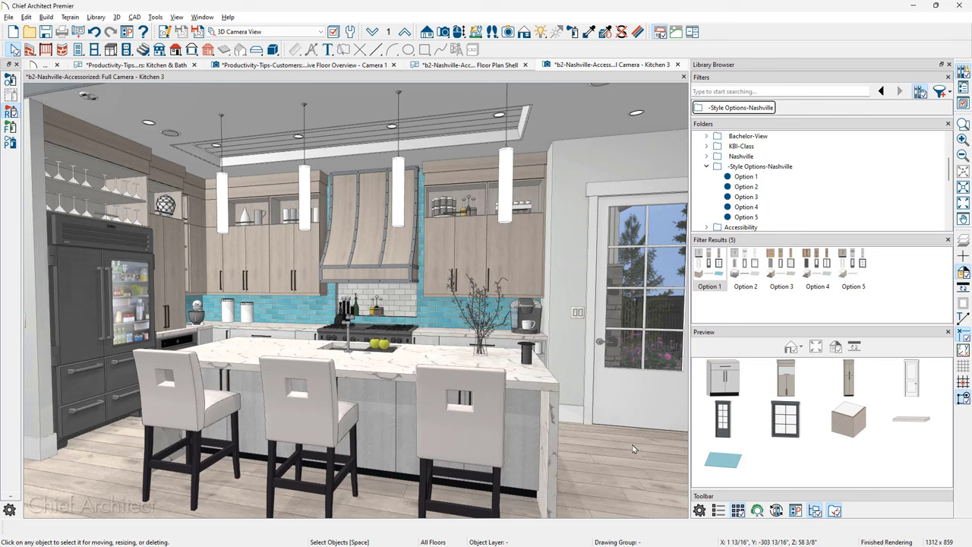
- Open the file export options for the kitchen camera view
left_click(8, 17)
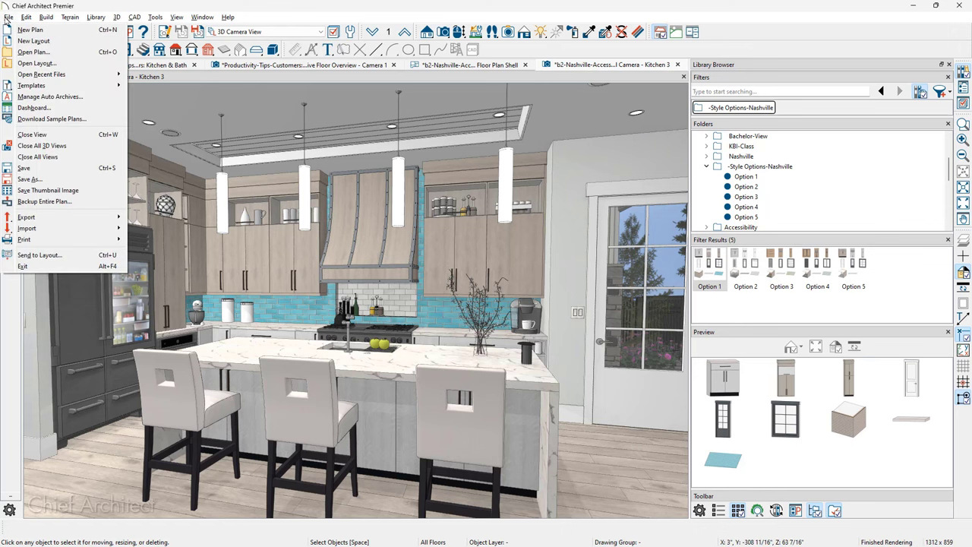
mouse_move(75, 220)
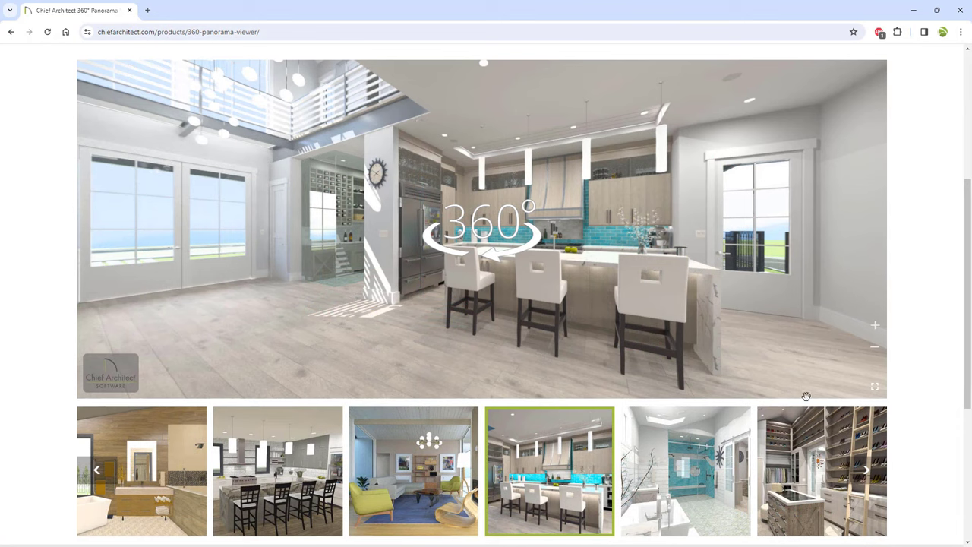
- View the kitchen's 360° panorama full screen and look around toward the entry, staircase and living room
left_click(875, 389)
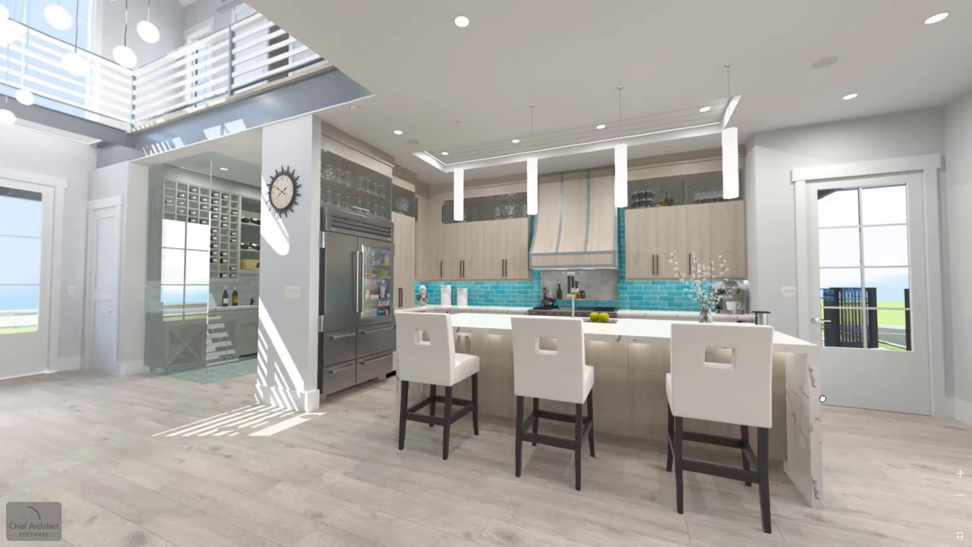
left_click_drag(397, 401, 656, 388)
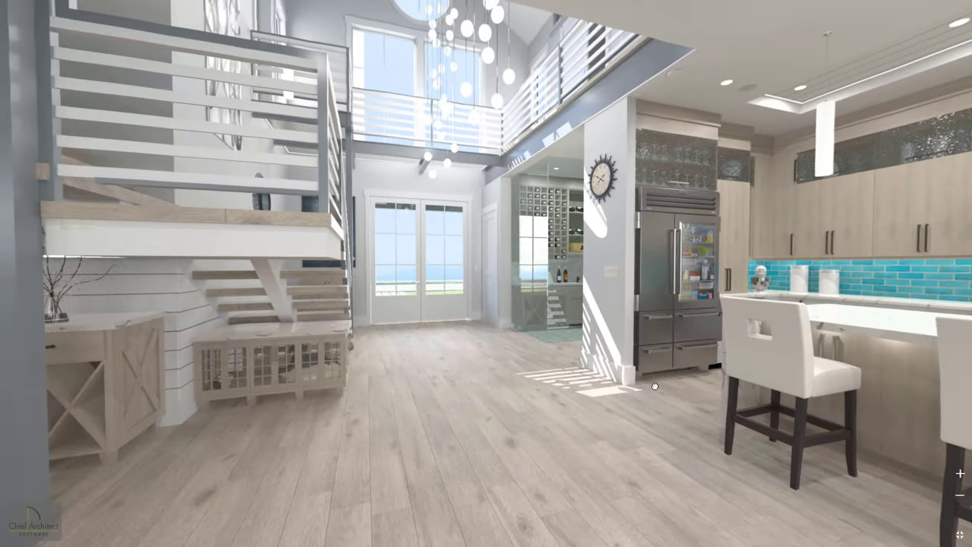
left_click_drag(329, 390, 634, 376)
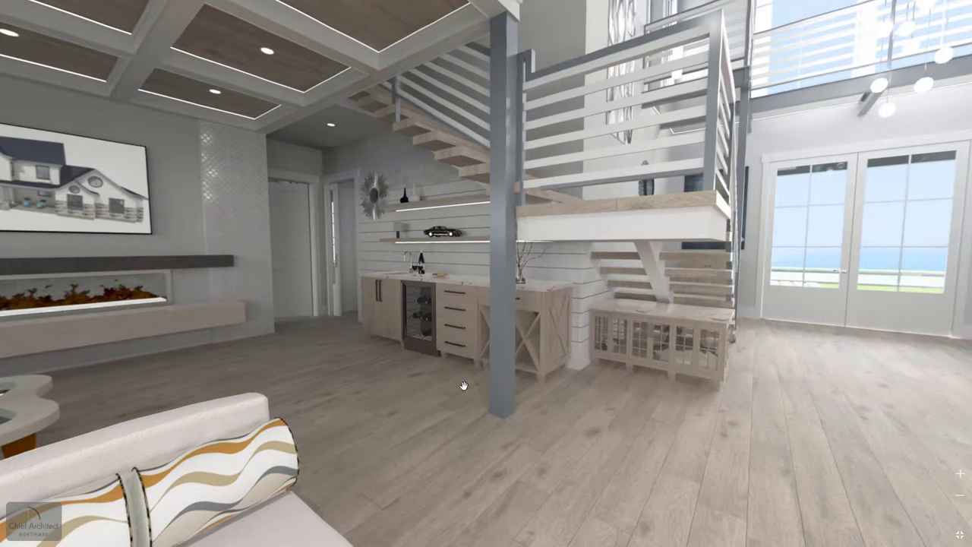
left_click_drag(300, 399, 623, 385)
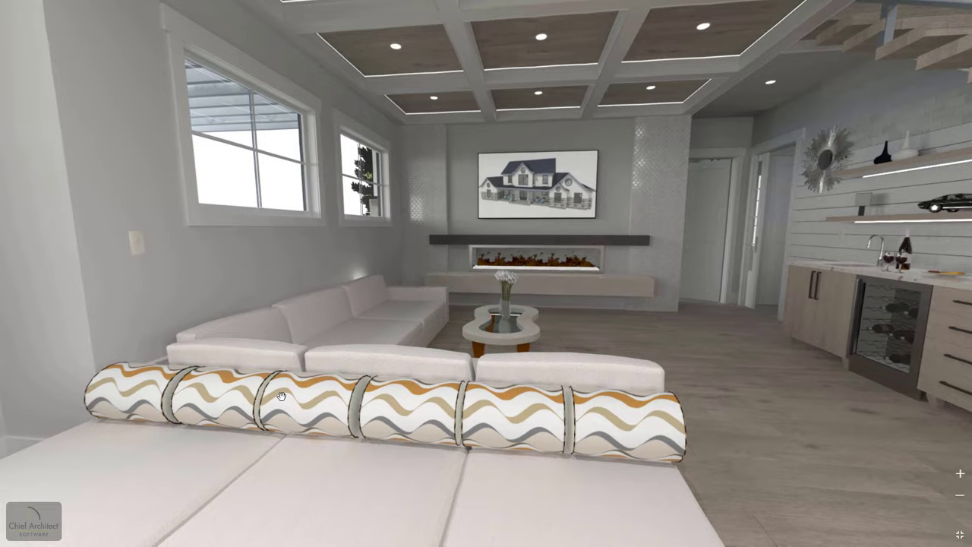
left_click_drag(282, 396, 565, 373)
left_click_drag(289, 347, 637, 377)
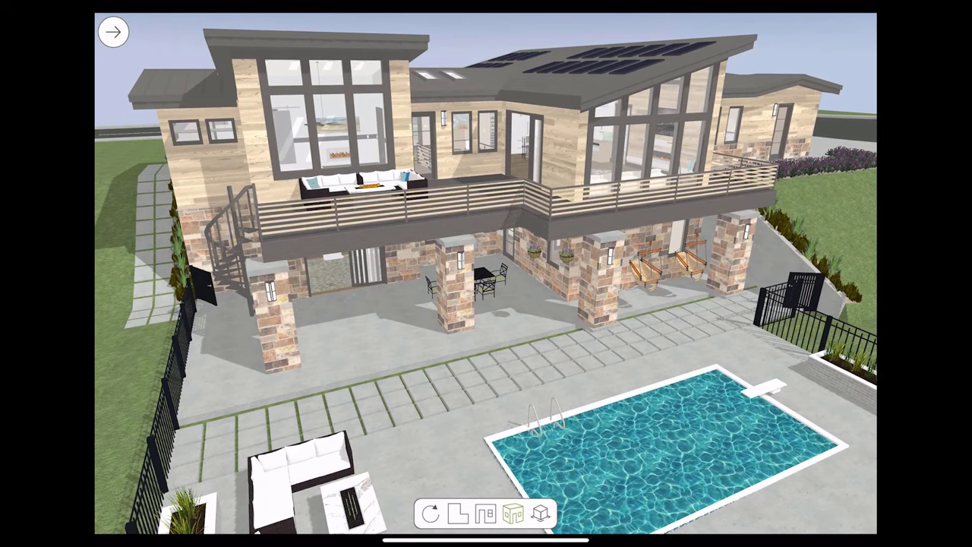
- Preview the house in the 3D Viewer with the Glass House rendering technique and return to Standard
left_click(113, 31)
left_click(153, 170)
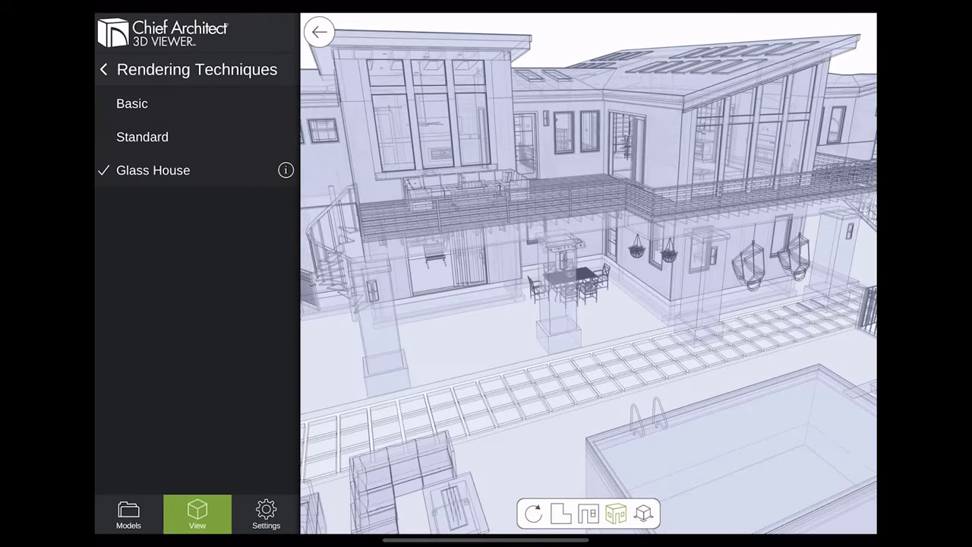
left_click(142, 136)
- Examine the house interior using cross sections at 68.513" from above and 123.564" from the side
left_click(588, 513)
left_click_drag(219, 102, 208, 102)
left_click(107, 203)
left_click_drag(156, 202, 177, 203)
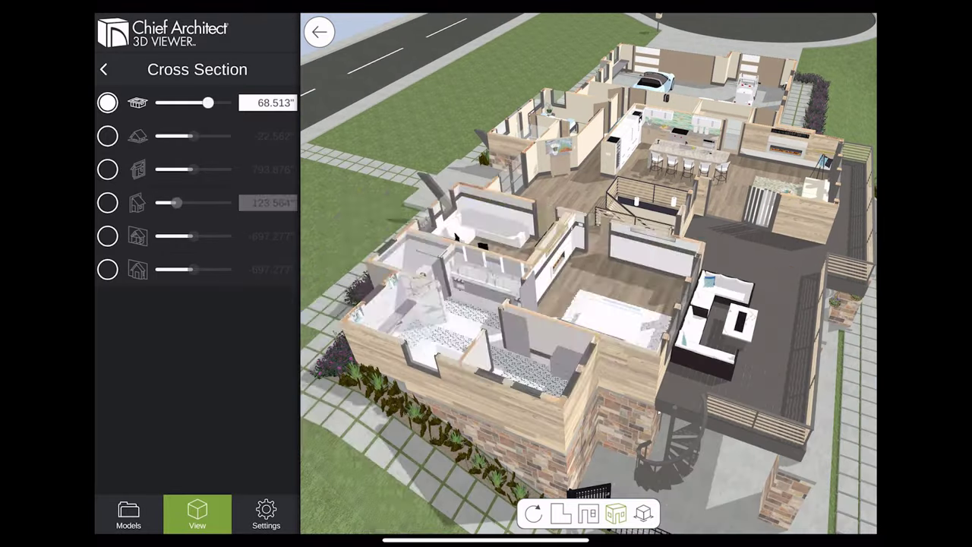
left_click(107, 202)
left_click(107, 102)
- Look around from the Entertainment Room and Kitchen cameras, flying and rotating through the kitchen
left_click(156, 103)
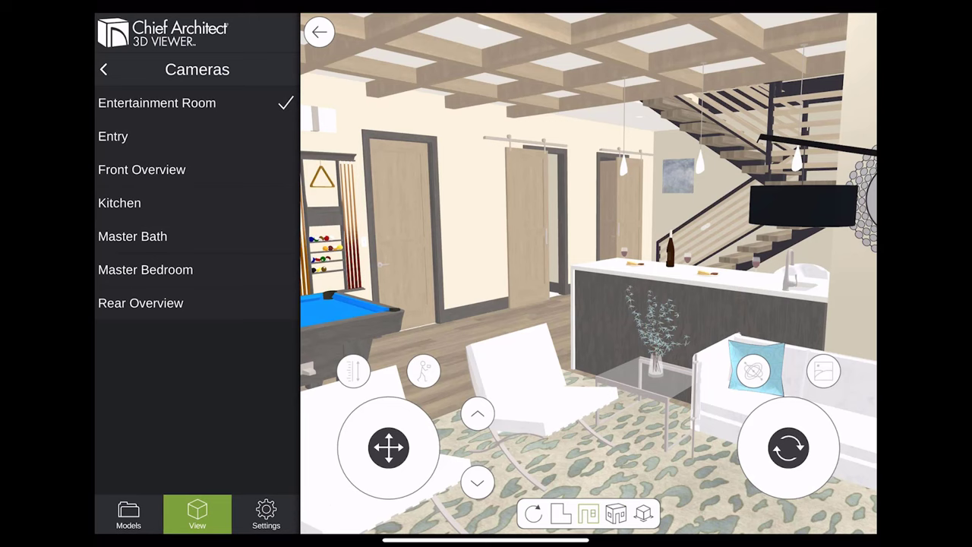
left_click_drag(789, 447, 778, 448)
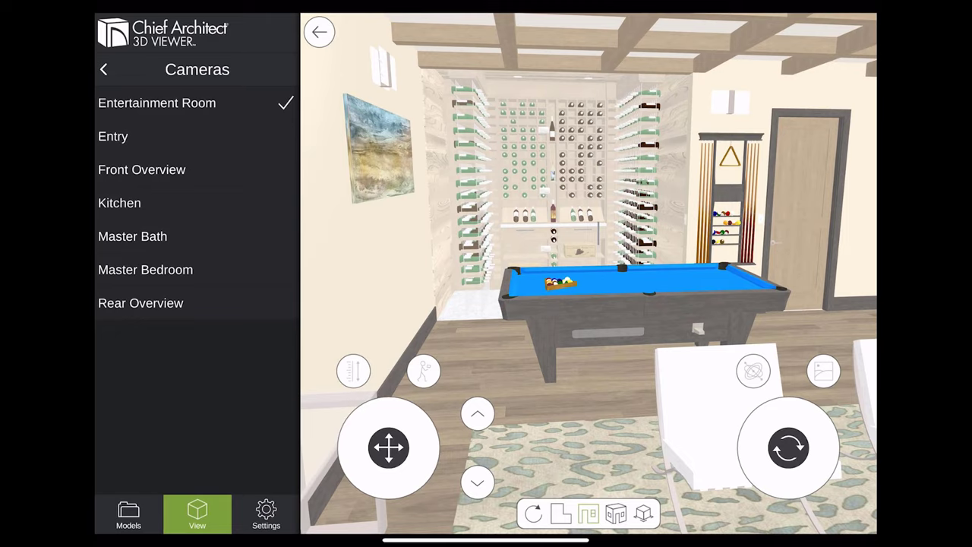
left_click(119, 203)
left_click(319, 31)
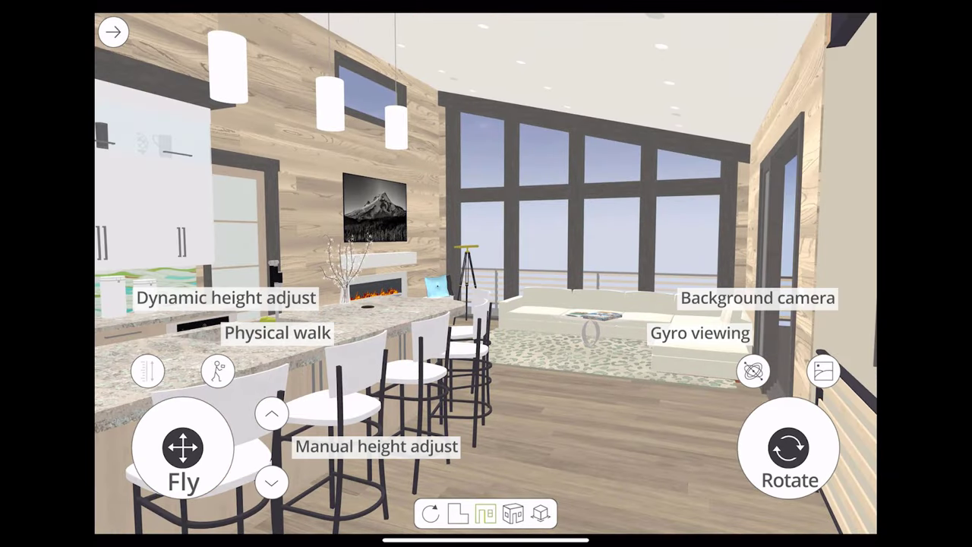
mouse_move(182, 448)
left_mouse_down()
mouse_move(172, 430)
mouse_move(191, 439)
mouse_move(182, 445)
left_mouse_up()
left_click_drag(810, 453, 808, 448)
left_click_drag(183, 445, 172, 447)
left_click_drag(807, 448, 807, 447)
left_click_drag(172, 448, 172, 449)
left_click_drag(807, 446, 808, 447)
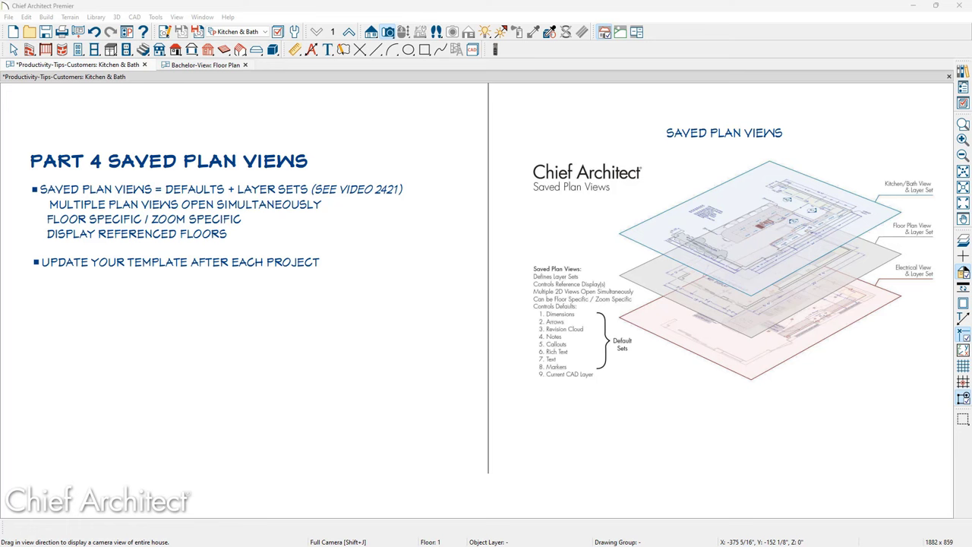
- Examine the Saved Plan Views diagram and its list of controlled defaults in the Productivity-Tips-Customers plan
scroll(625, 364, "up", 2)
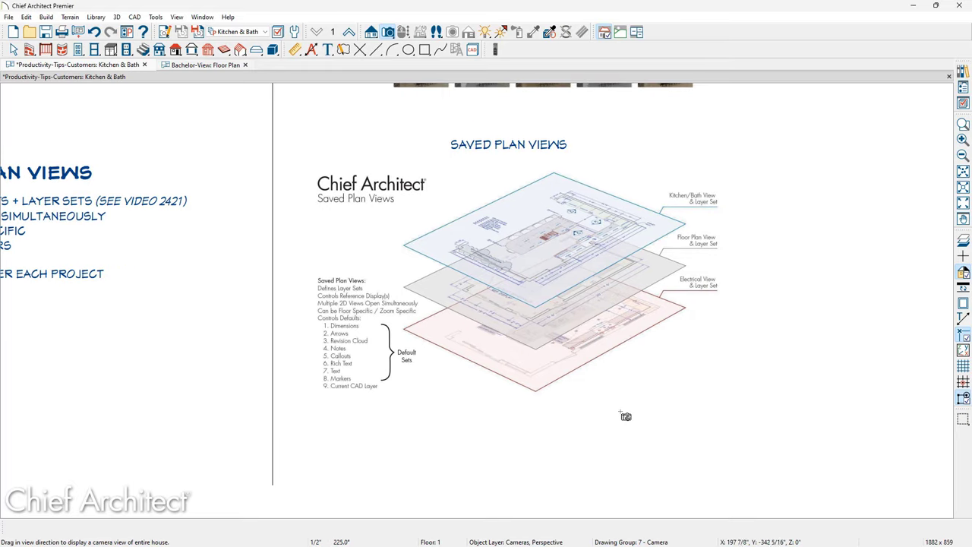
scroll(619, 407, "up", 2)
middle_click_drag(623, 410, 600, 445)
scroll(594, 432, "up", 2)
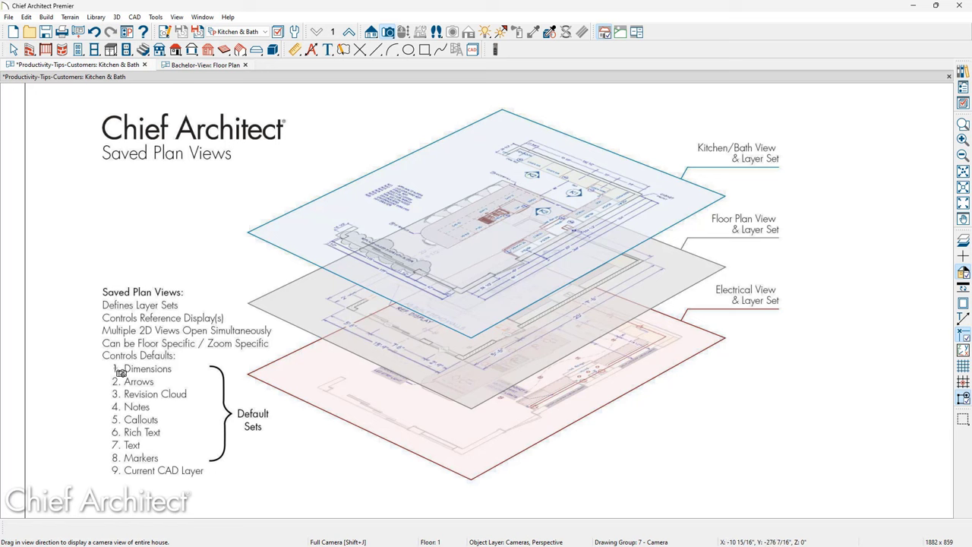
key("space")
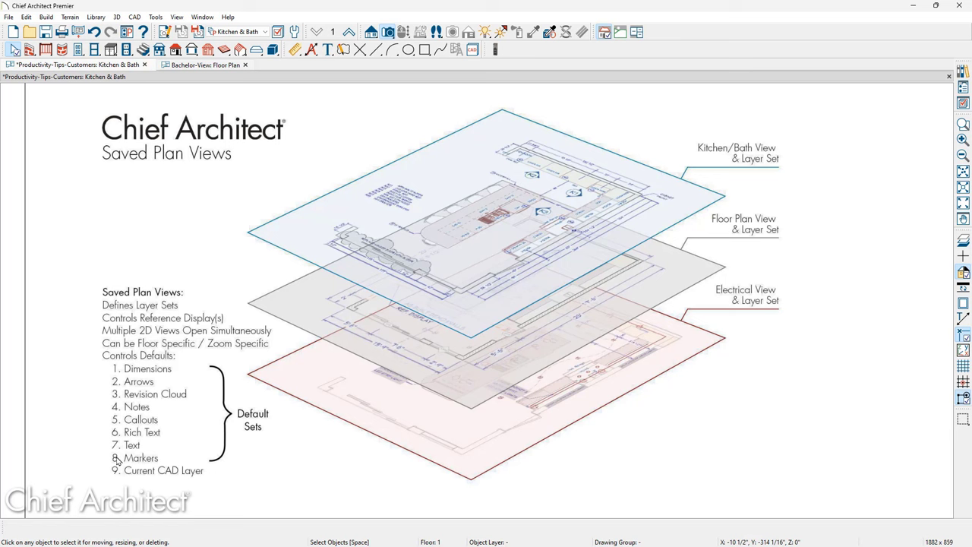
- Show the Bachelor-View plan's Electrical and Kitchen & Bath plan views side by side, closing the Productivity-Tips-Customers view
left_click(206, 66)
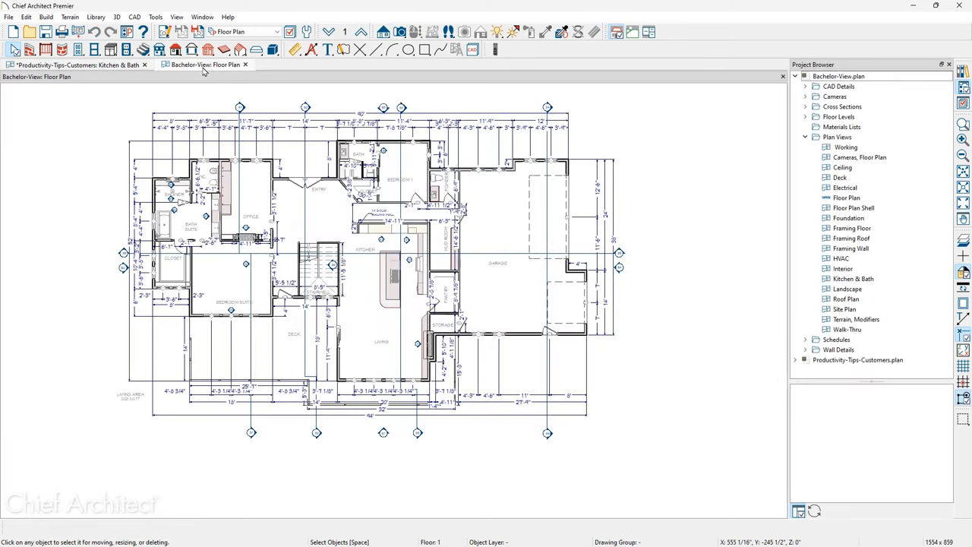
left_click(240, 32)
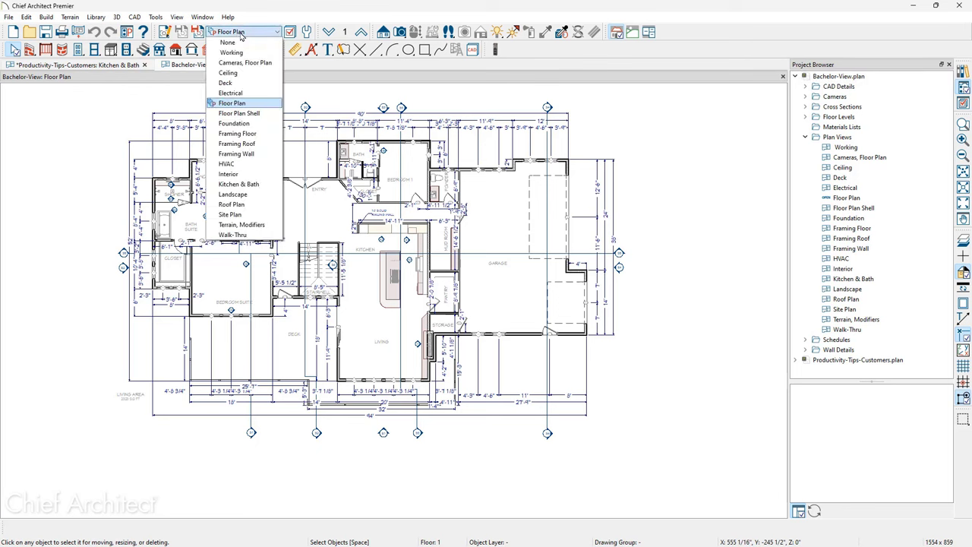
left_click(246, 92)
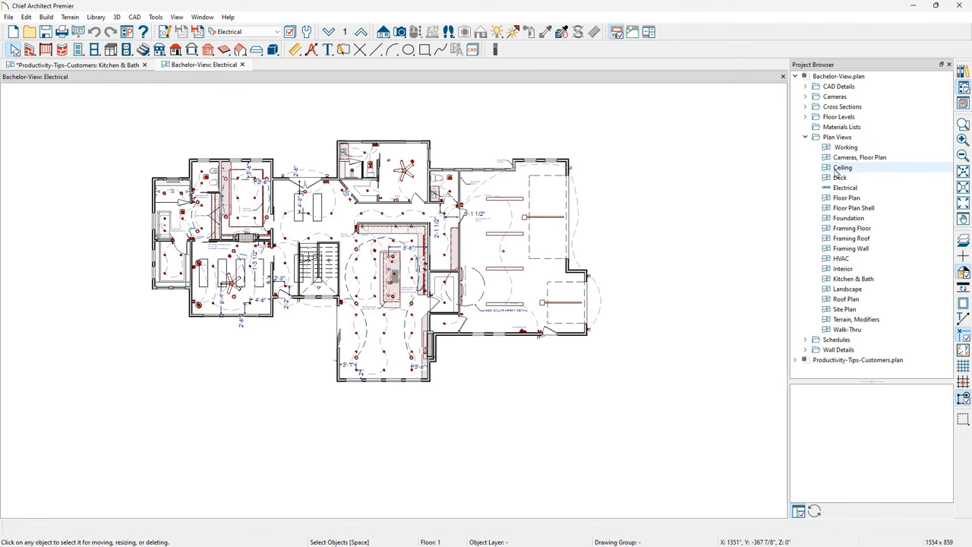
double_click(854, 278)
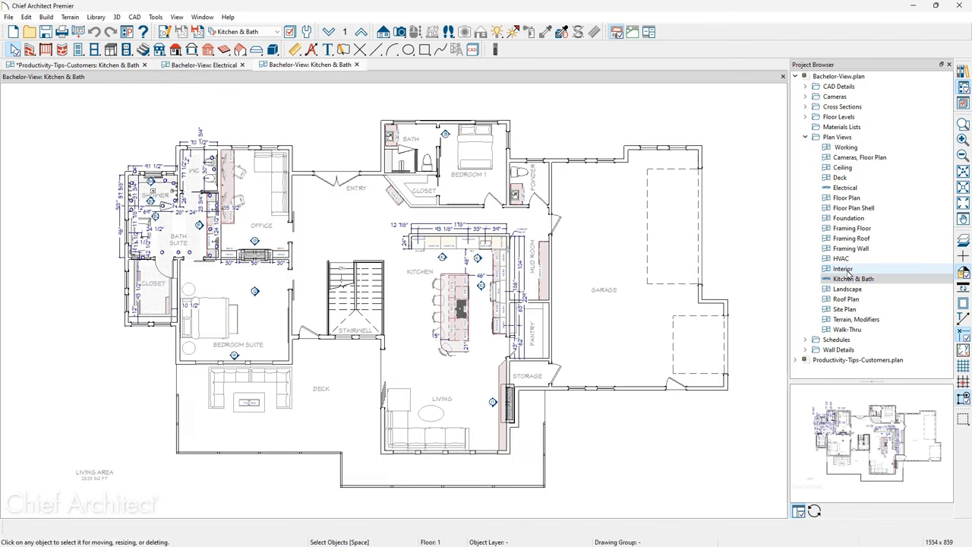
left_click(144, 65)
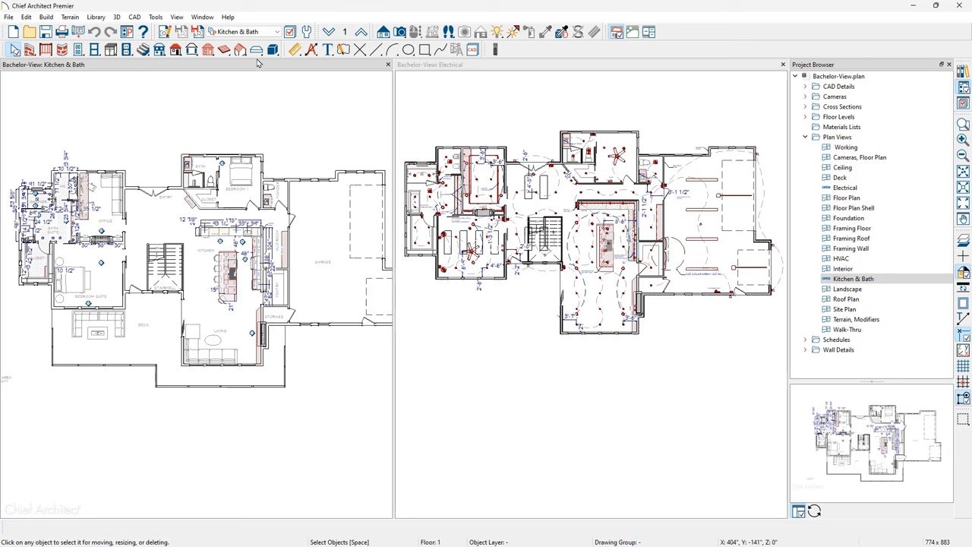
- Review the selected defaults and layer set of the Kitchen & Bath plan view
left_click(165, 32)
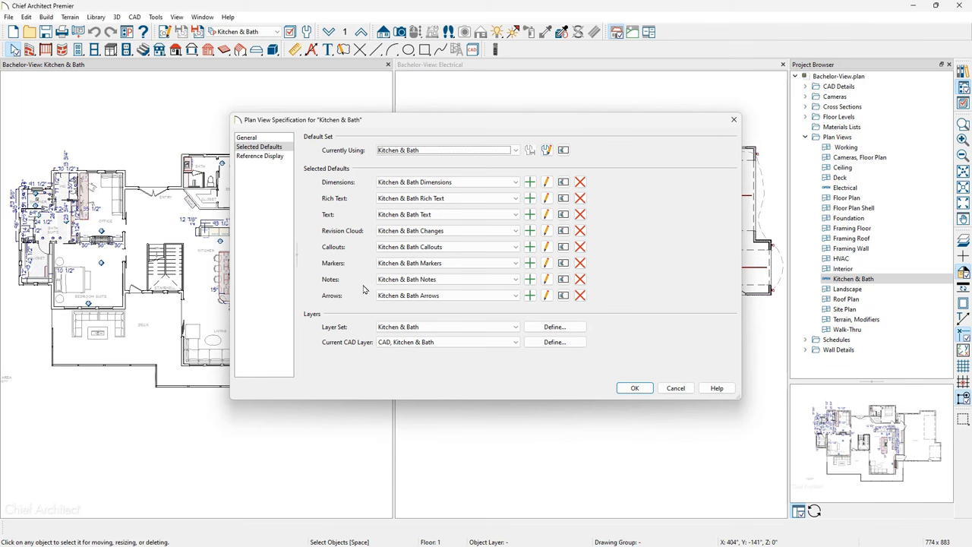
key("Return")
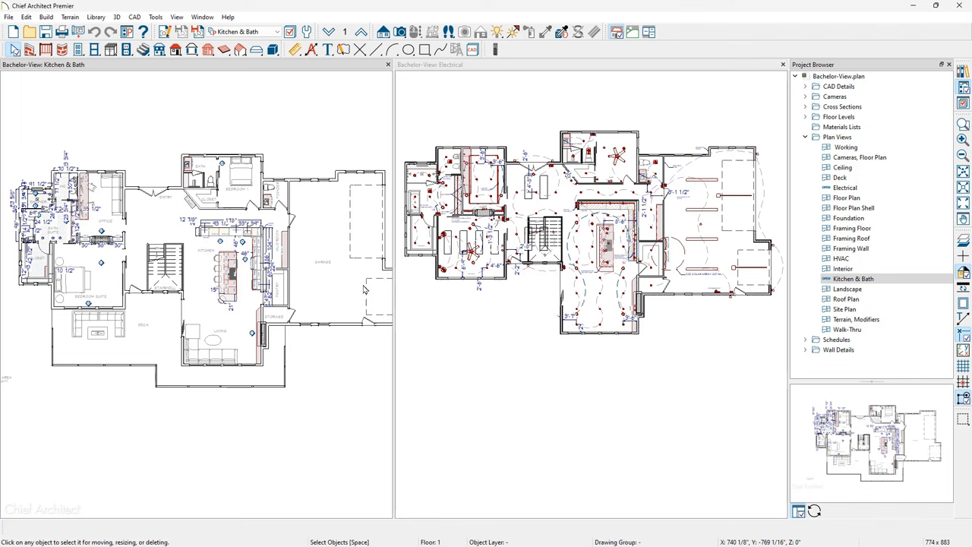
- Review the selected defaults and layer set of the Electrical plan view
left_click(456, 66)
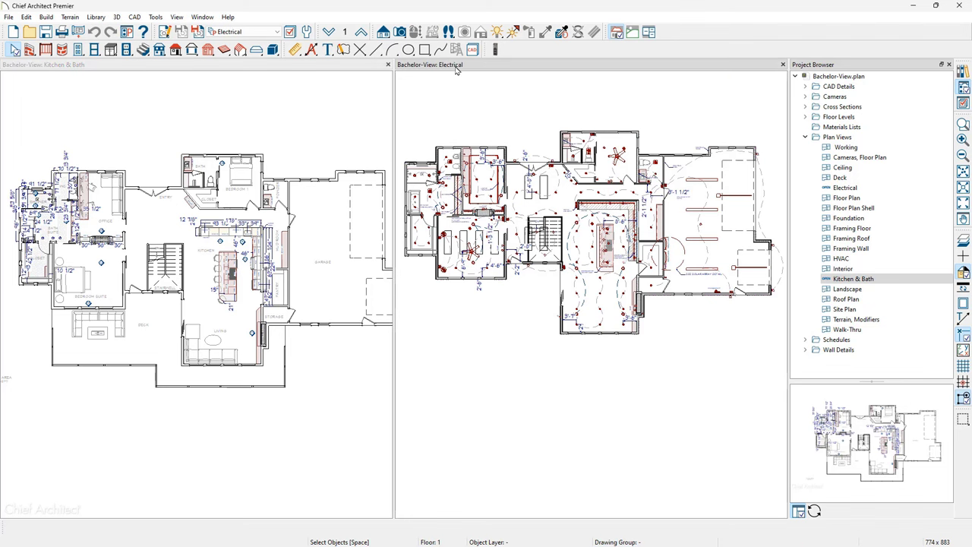
left_click(169, 33)
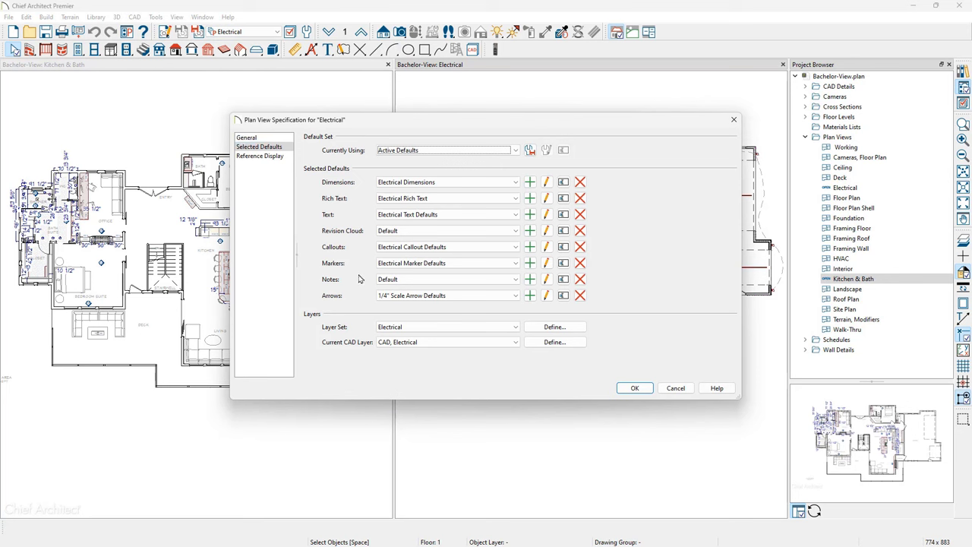
left_click(672, 389)
- Inspect the under cabinet LED strip lights note in the Electrical view and its layer in the active layer display options
scroll(637, 214, "up", 4)
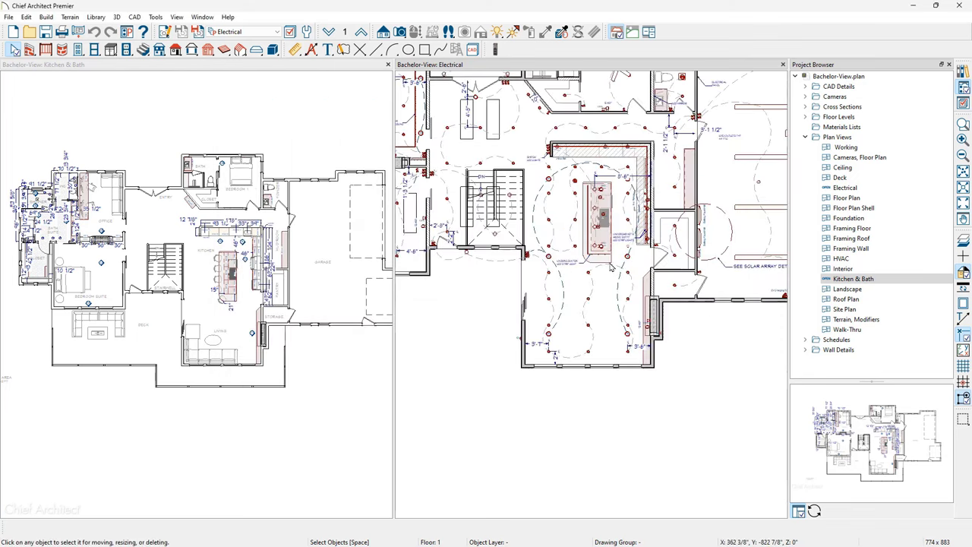
scroll(623, 236, "up", 6)
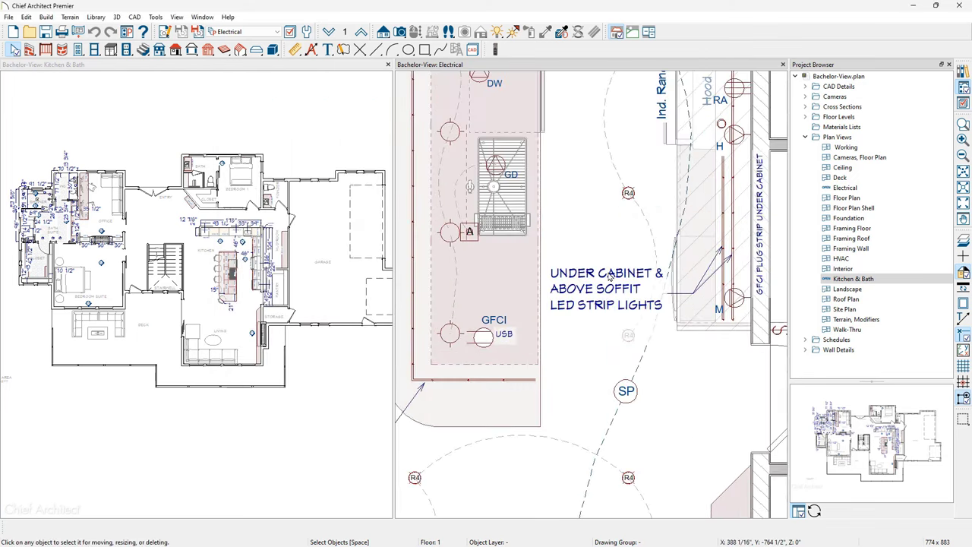
left_click(609, 277)
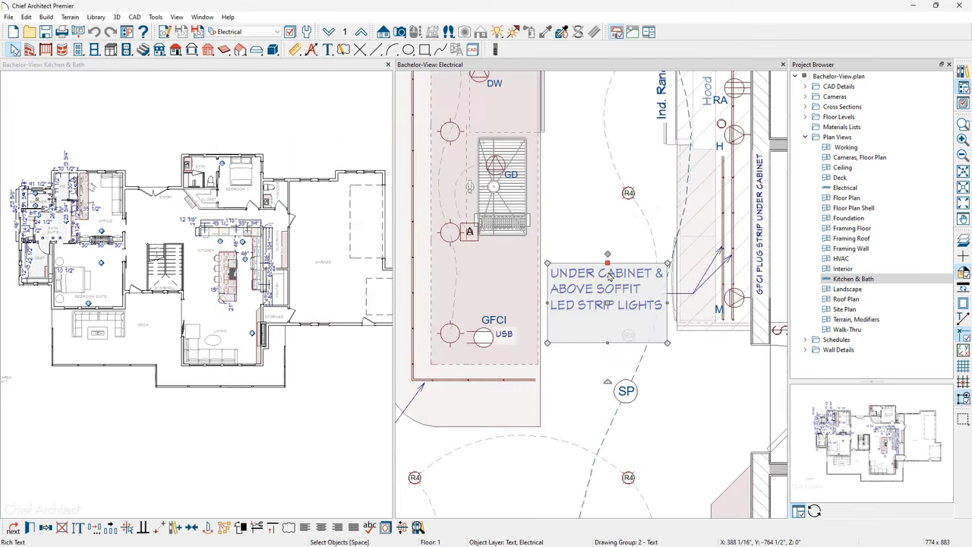
left_click(964, 104)
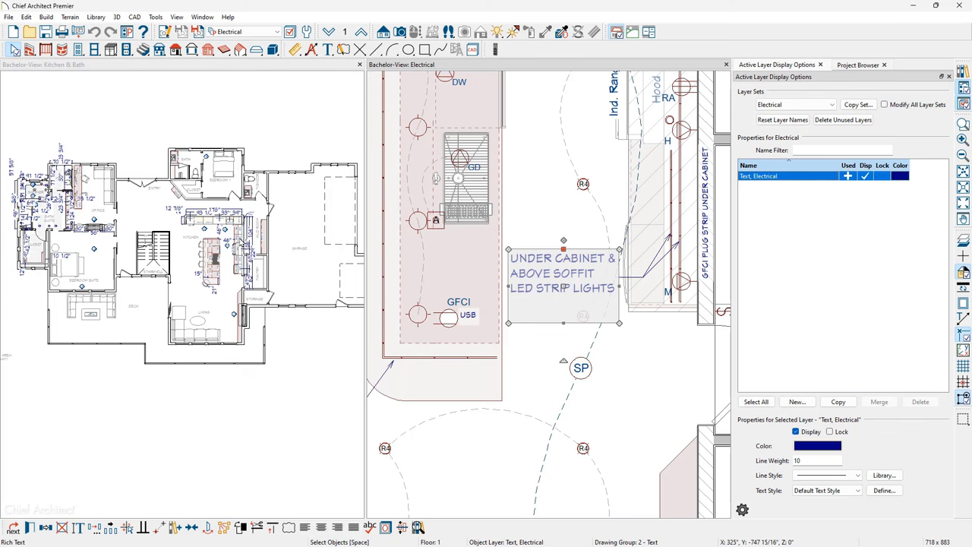
scroll(228, 251, "up", 5)
scroll(190, 283, "up", 3)
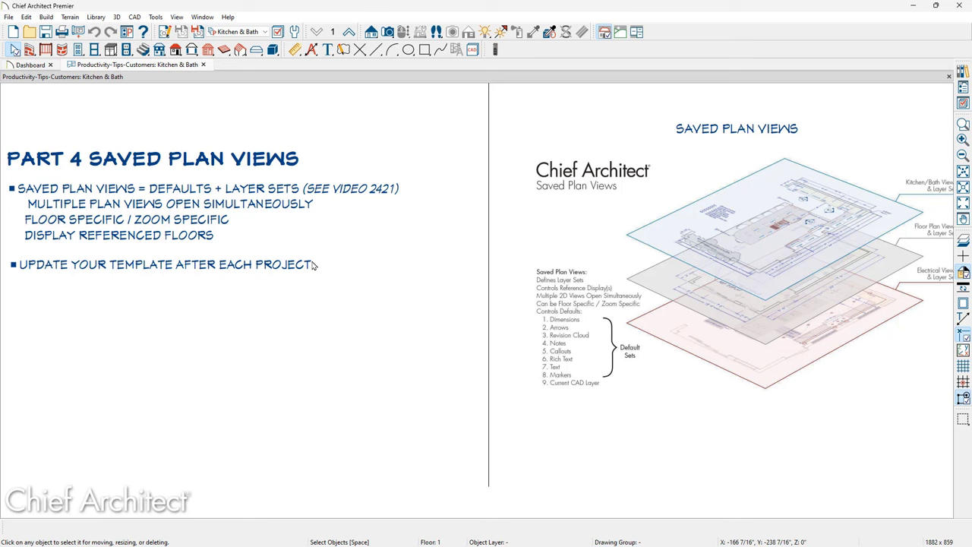
- Show the template commands for saving a finished project as a new template
left_click(9, 18)
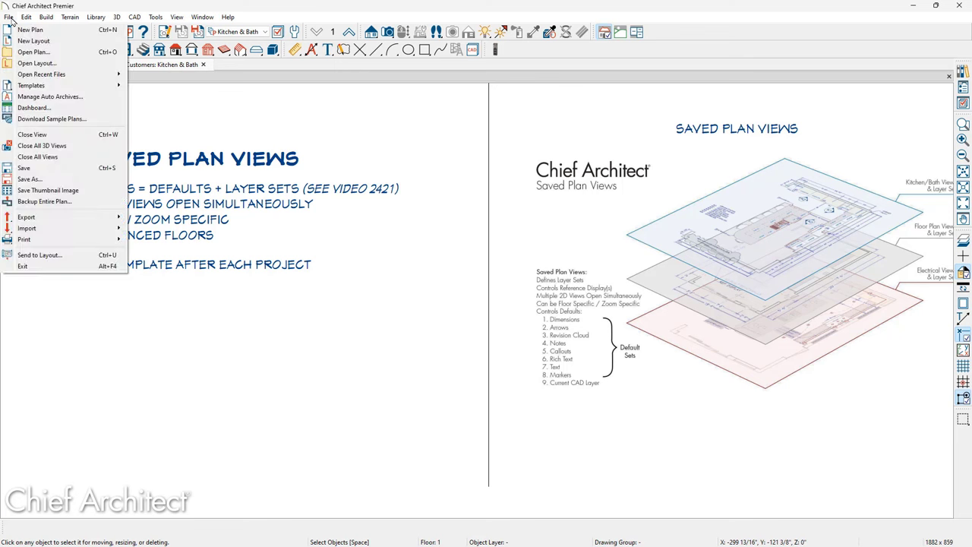
mouse_move(53, 86)
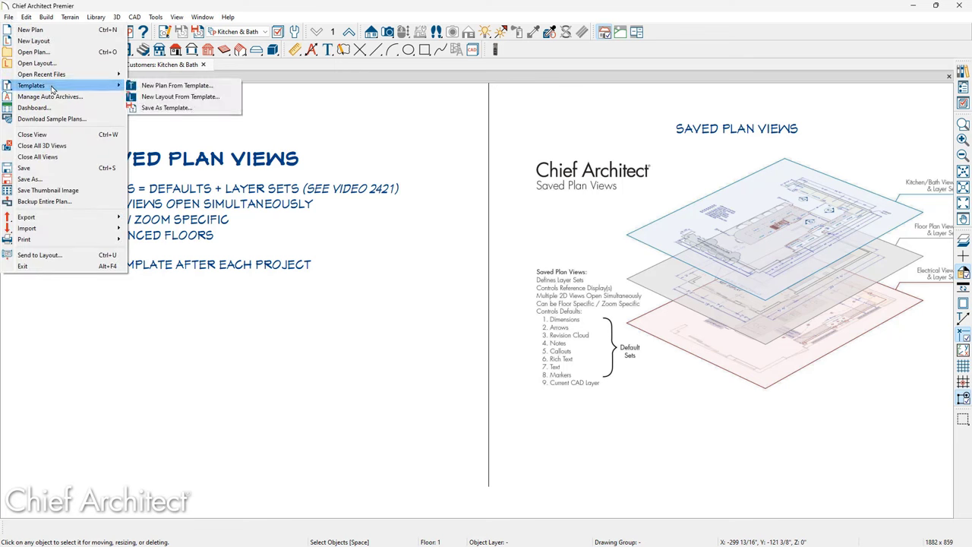
left_click(200, 109)
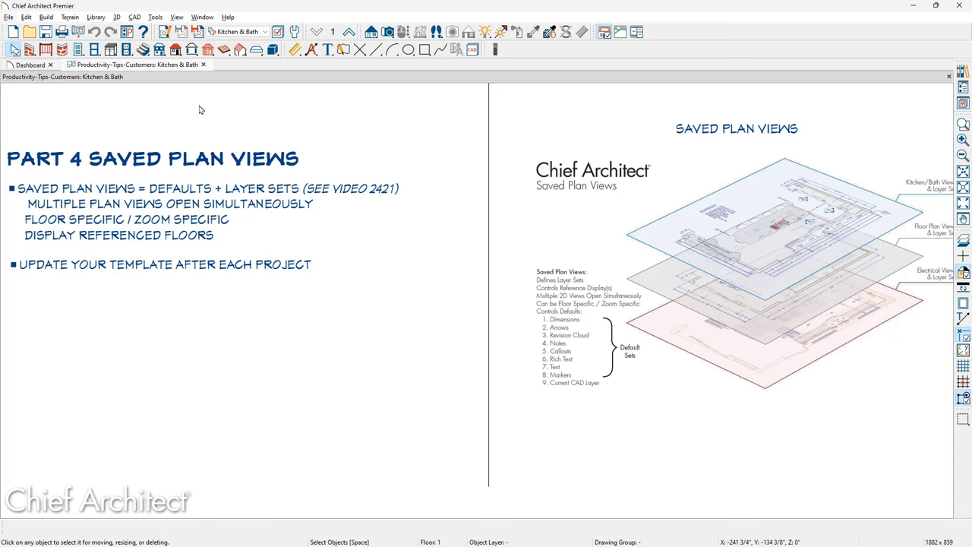
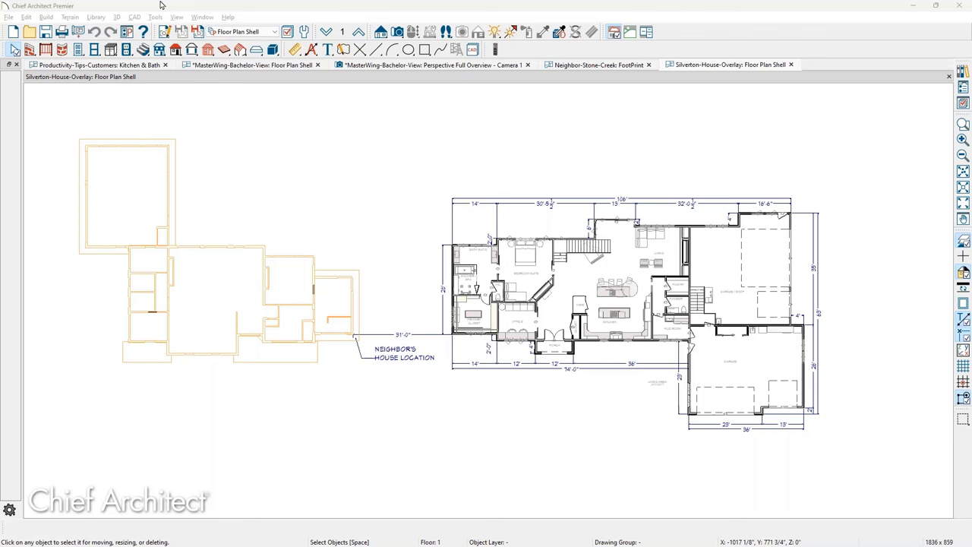
- Collapse the other plans in the Project Browser and expand the overview cameras of Silverton-House-Overlay
left_click(218, 6)
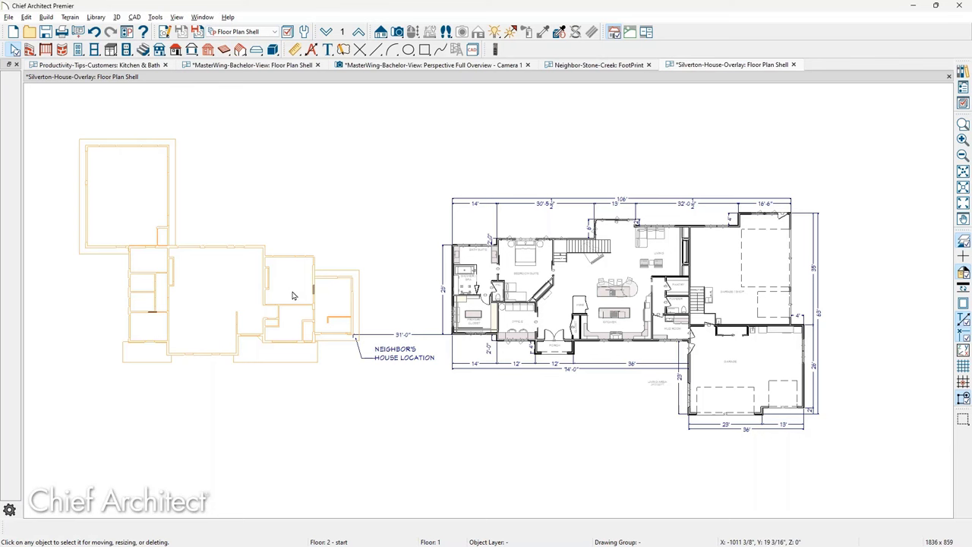
left_click(963, 87)
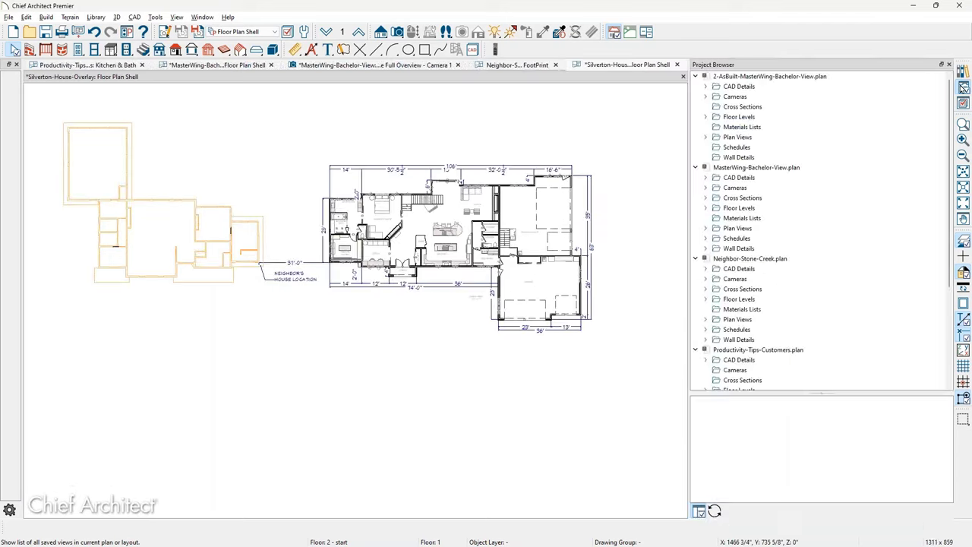
left_click(695, 76)
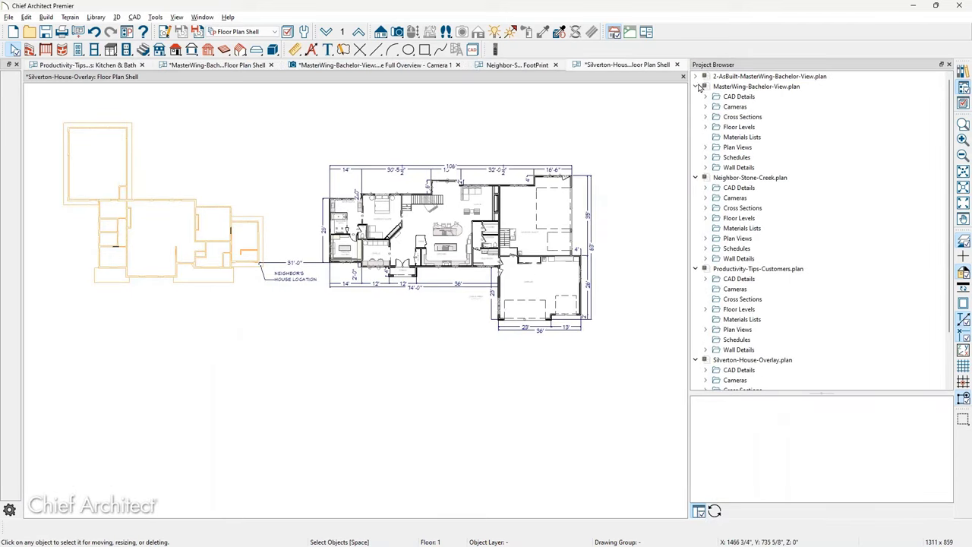
left_click(695, 86)
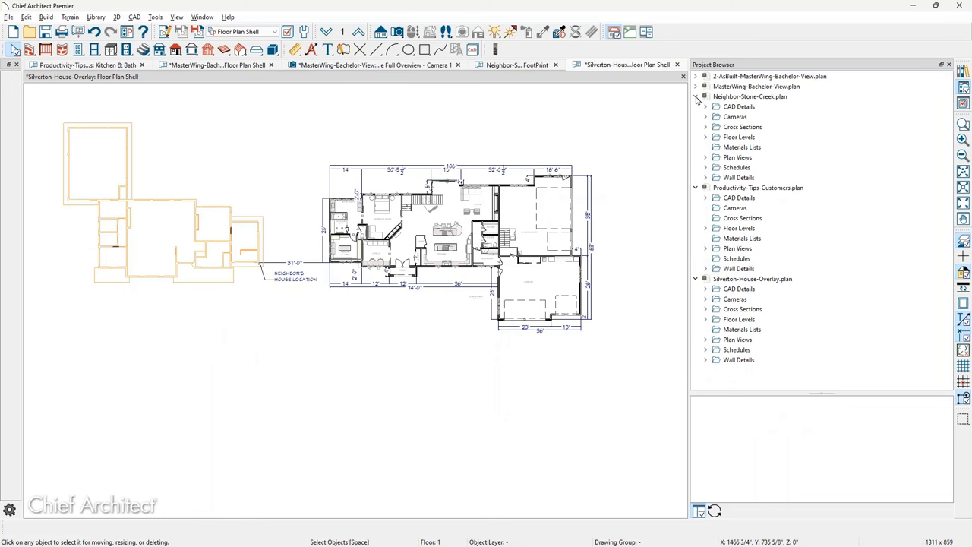
left_click(695, 189)
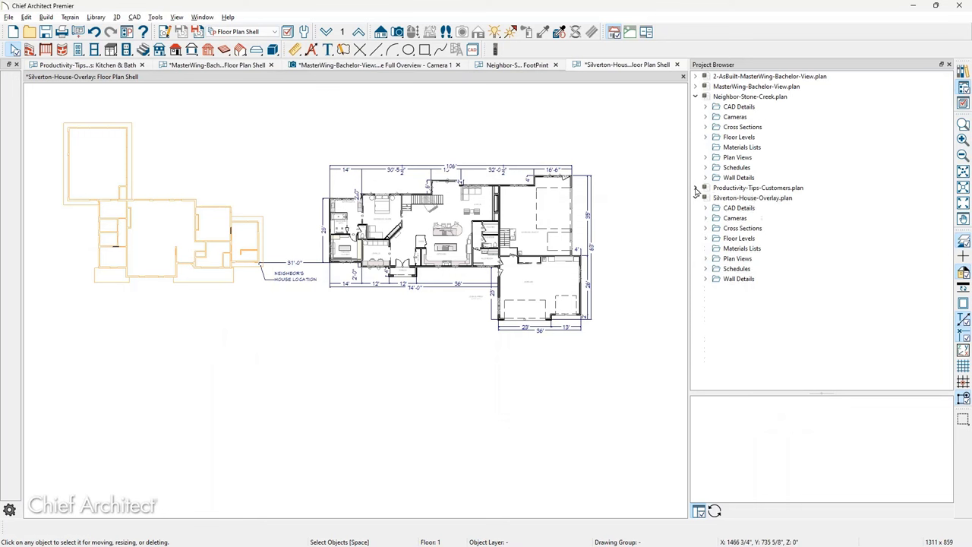
left_click(706, 219)
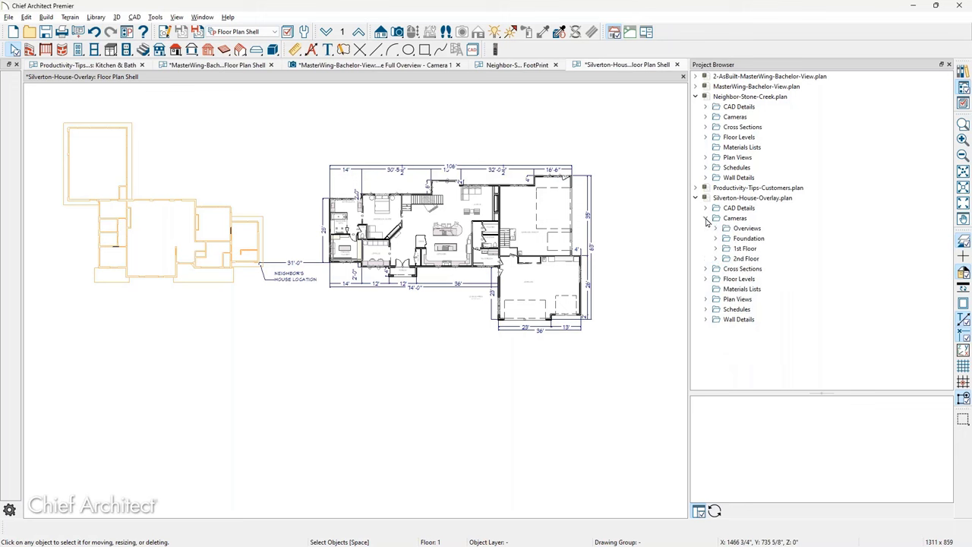
double_click(725, 230)
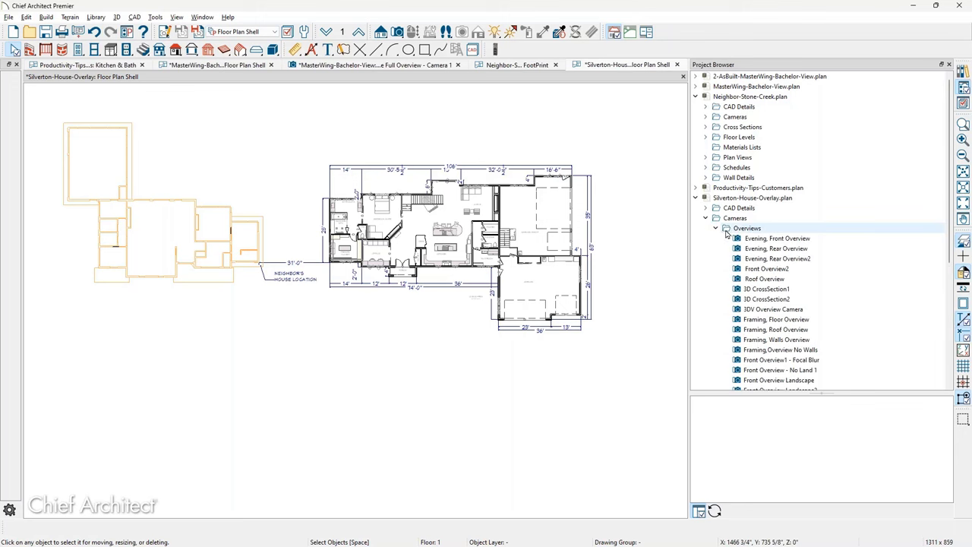
- Preview the saved overview cameras, including Framing, Floor Overview and Evening, Rear Overview2
left_click(798, 239)
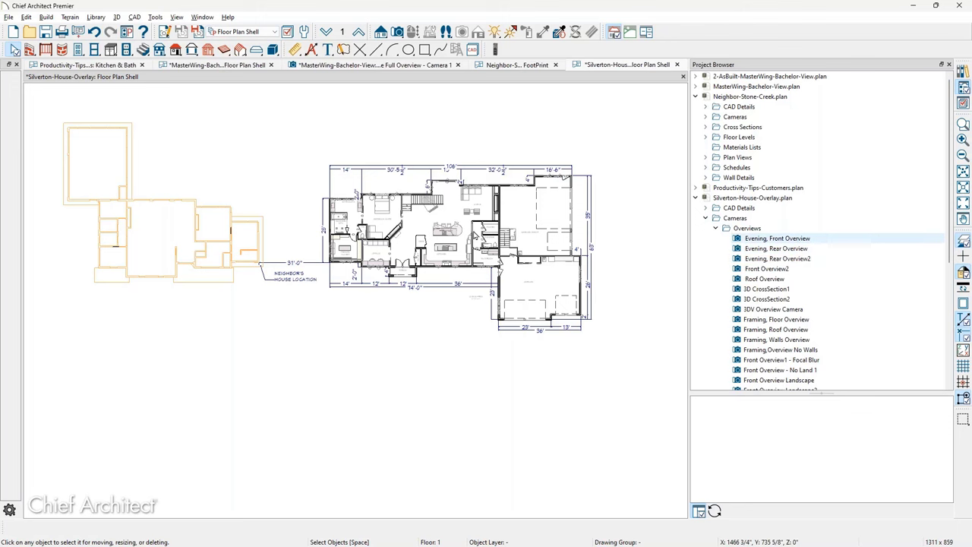
middle_click(340, 147)
scroll(340, 147, "up", 3)
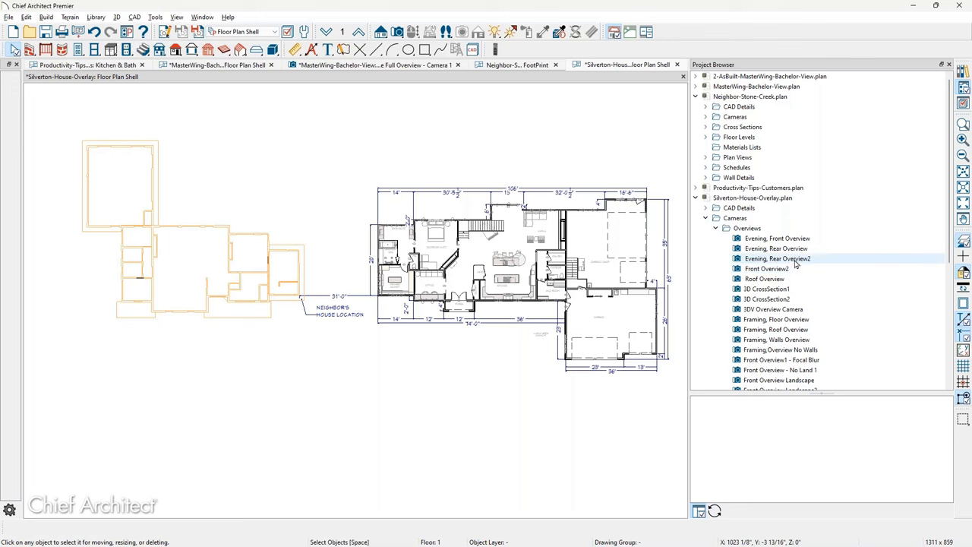
left_click(776, 322)
left_click(785, 260)
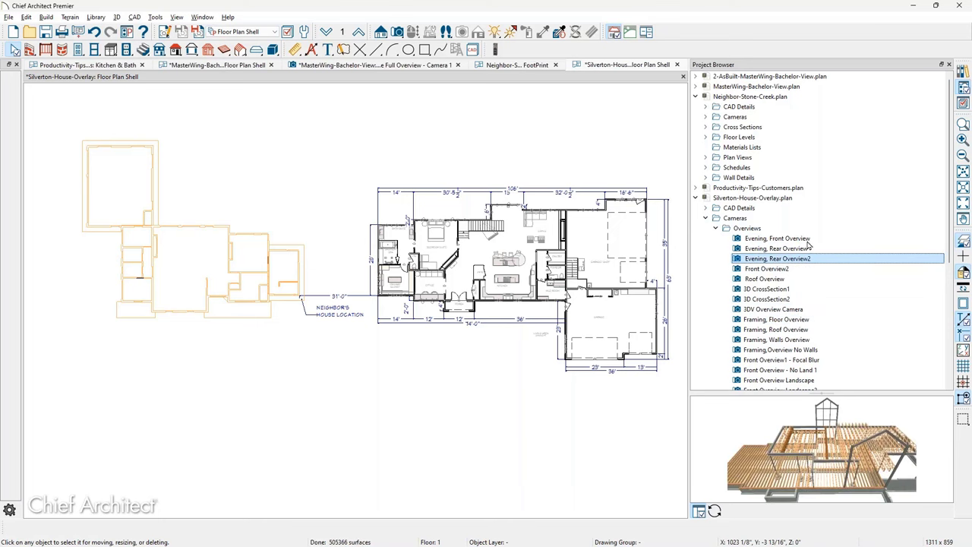
double_click(817, 263)
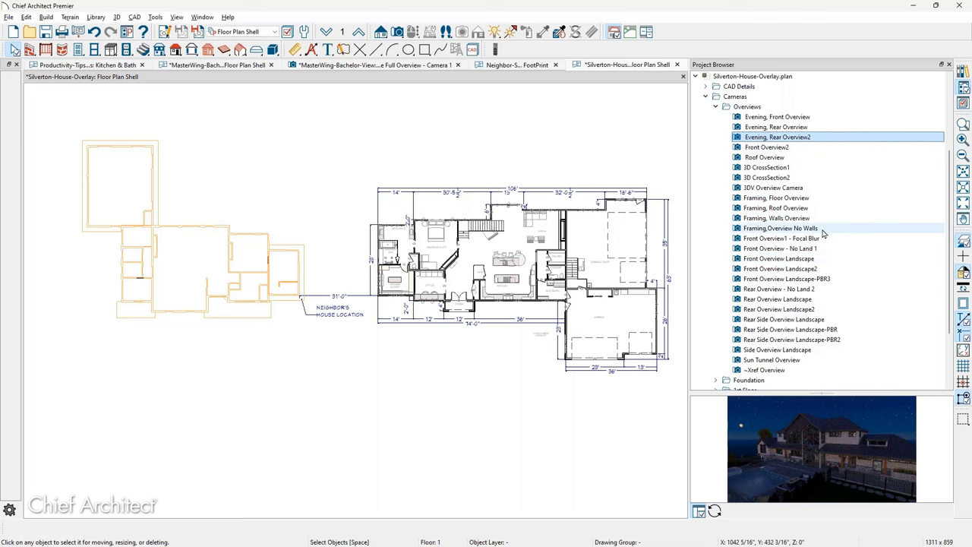
- Create a perspective full overview of the Silverton house and orbit it toward the front facade
left_click(397, 31)
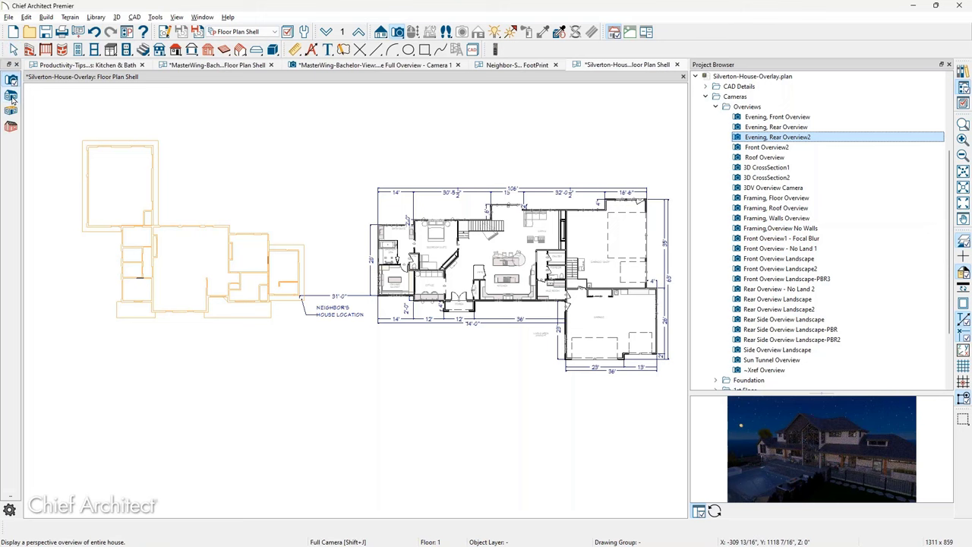
left_click(11, 97)
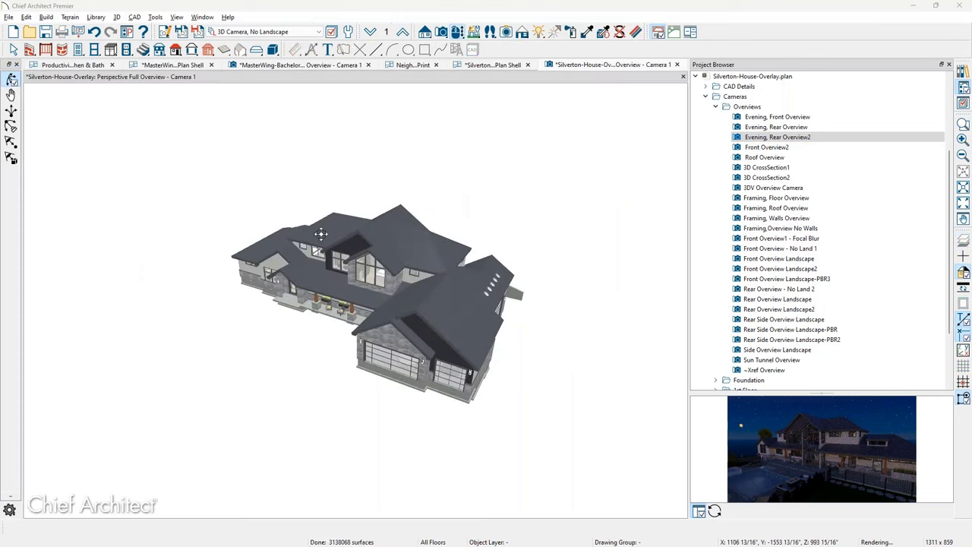
left_click_drag(321, 238, 338, 227)
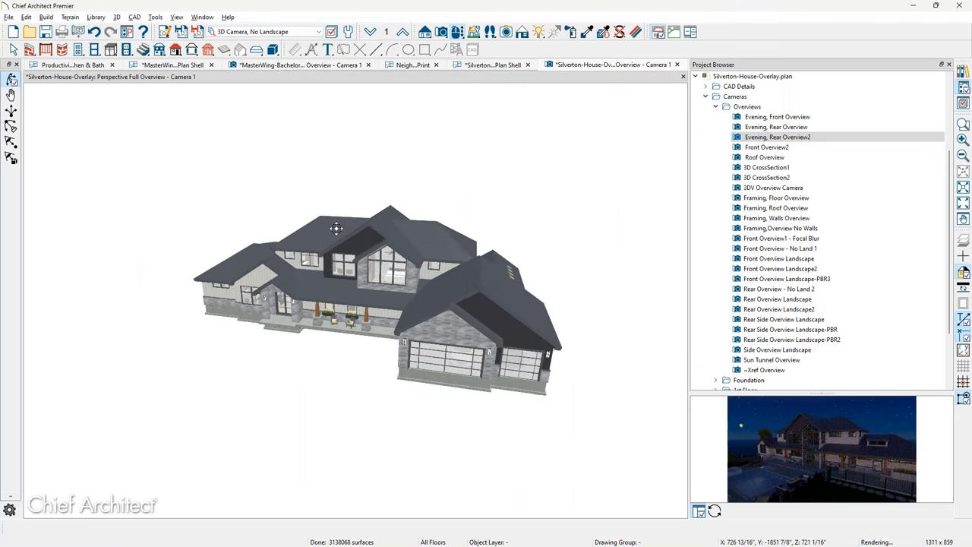
- Try the All Layers ON layer set in the overview, and switch the view to the 3D Camera layer set
left_click(266, 32)
key("Escape")
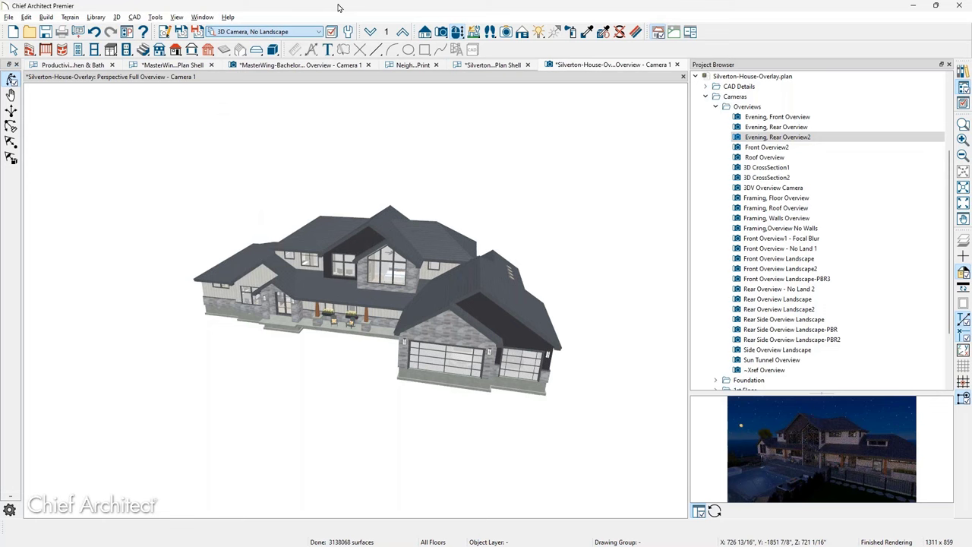
scroll(277, 33, "up", 1)
left_click(277, 33)
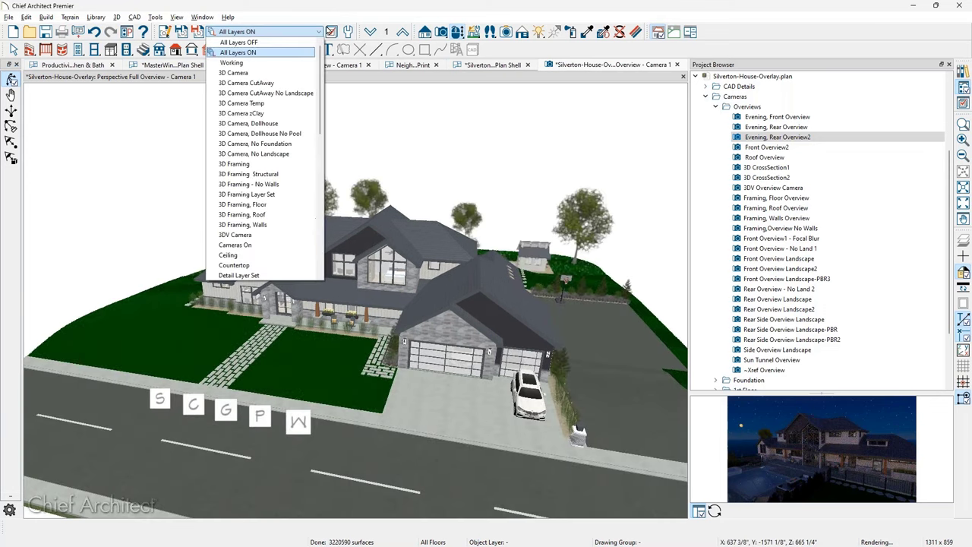
left_click(277, 34)
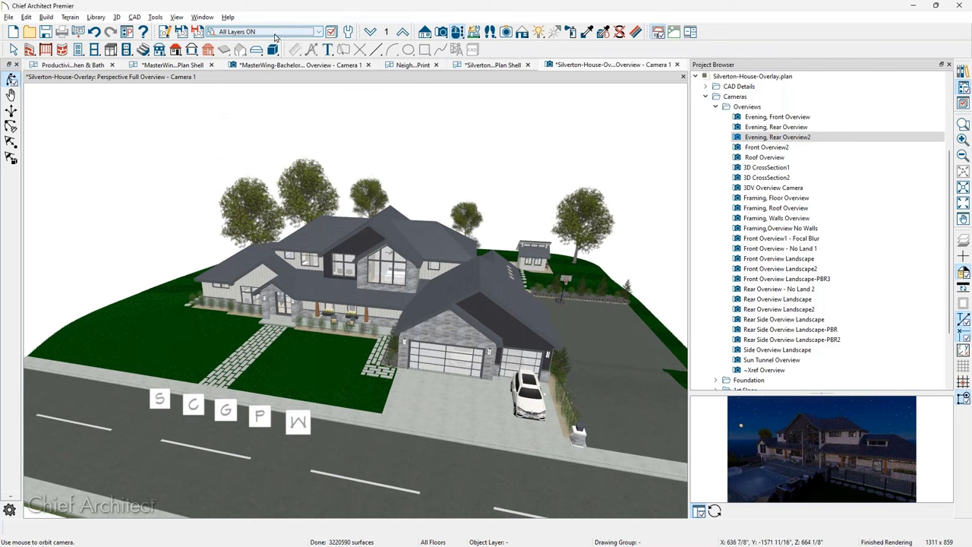
left_click(284, 36)
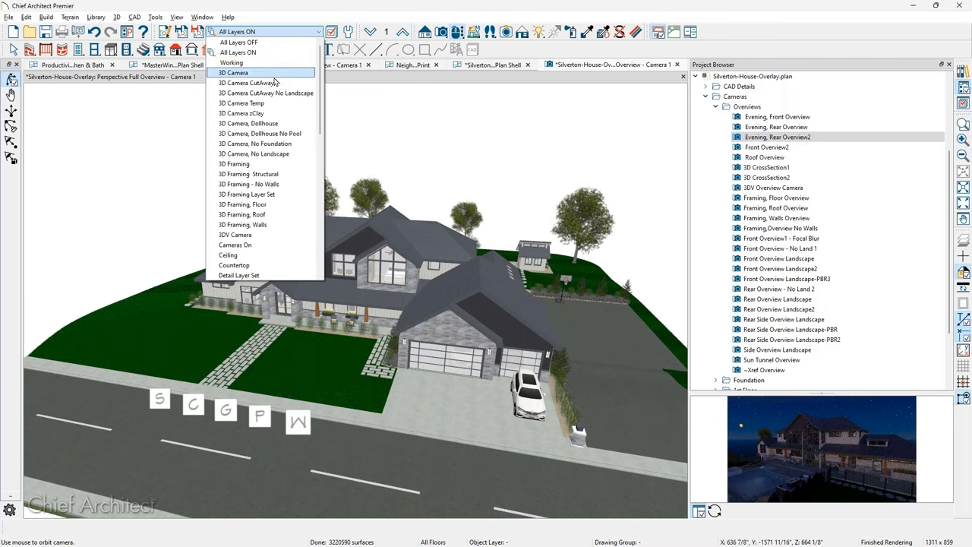
key("Escape")
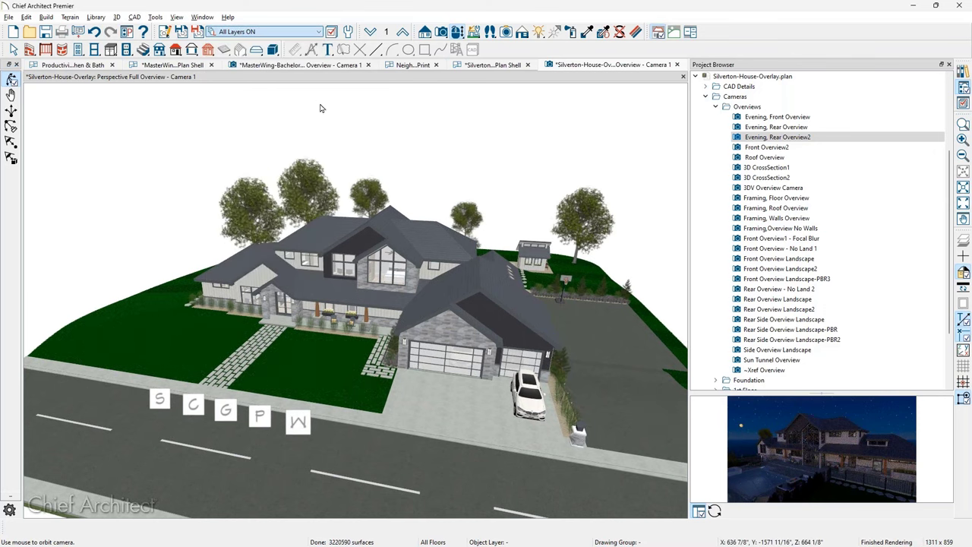
- Add the Neighbor-Stone-Creek plan as a reference model in the overview and display it with the Project Browser closed
left_click(387, 34)
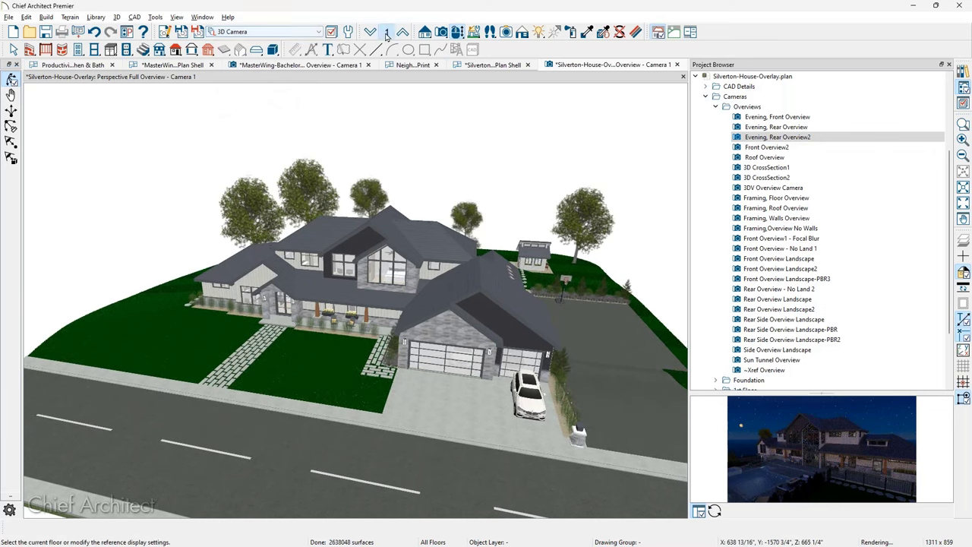
left_click(378, 315)
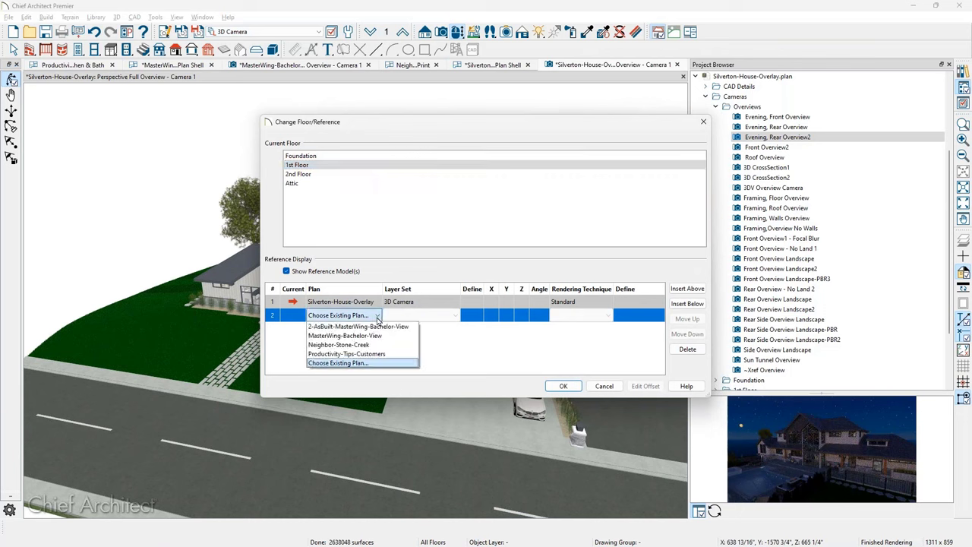
left_click(339, 344)
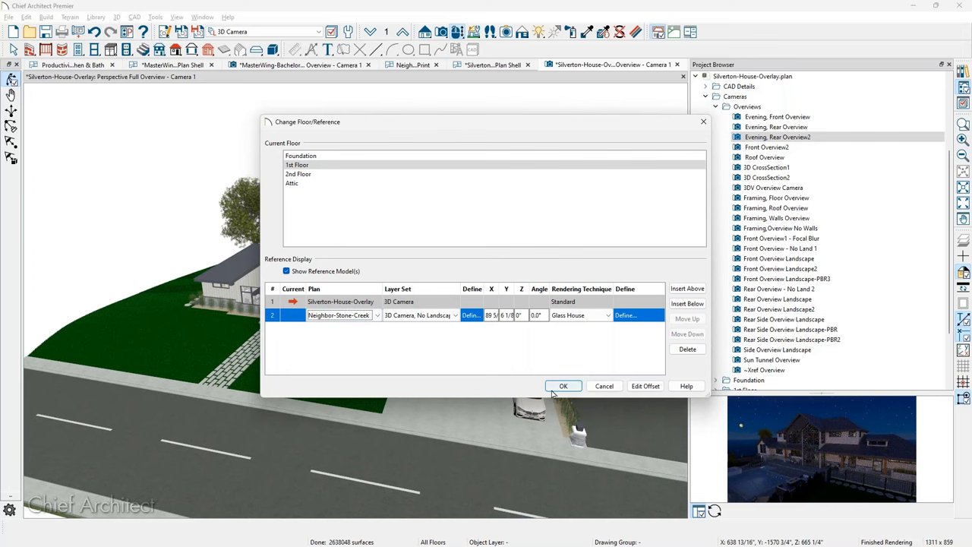
left_click(563, 386)
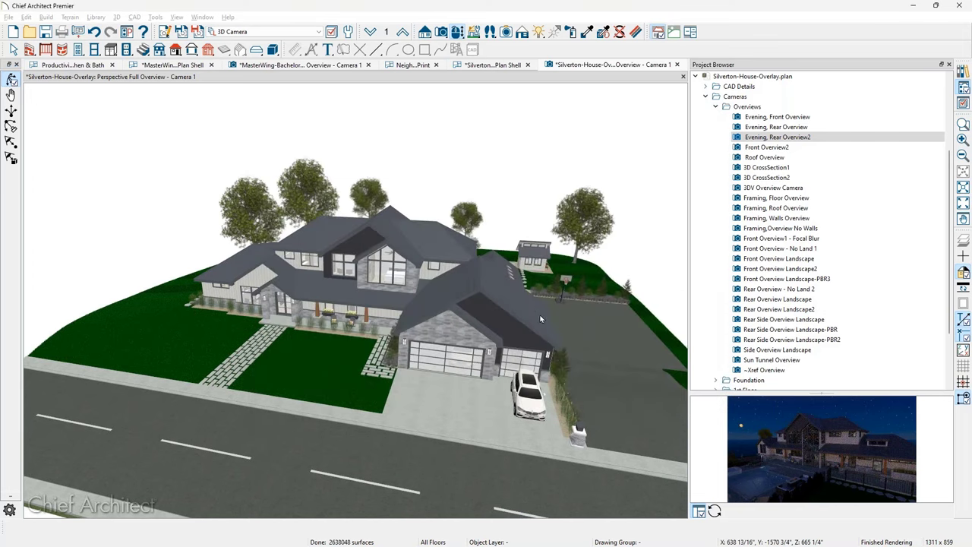
left_click(960, 70)
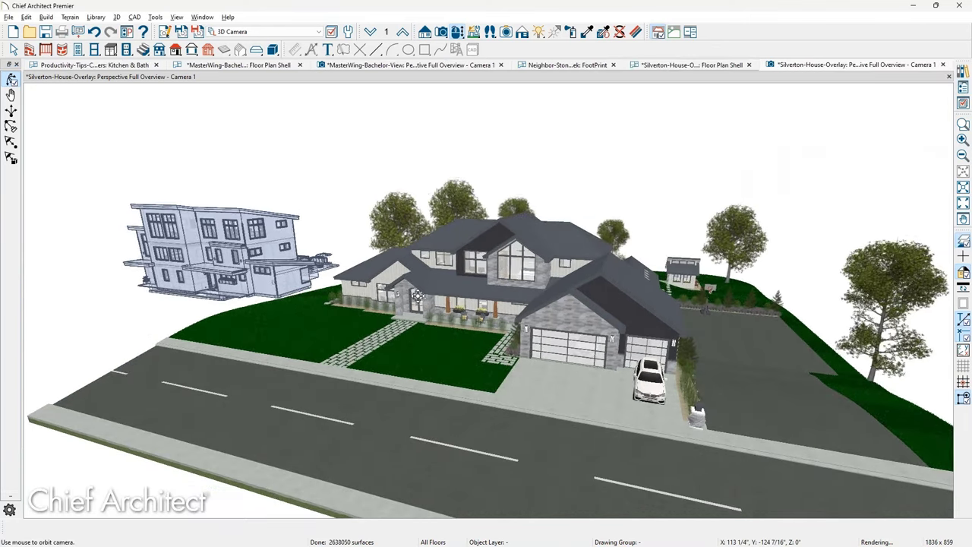
- Orbit the overview toward the garage side and zoom in to examine the Silverton house alongside the neighbor's reference model
left_click_drag(417, 297, 366, 275)
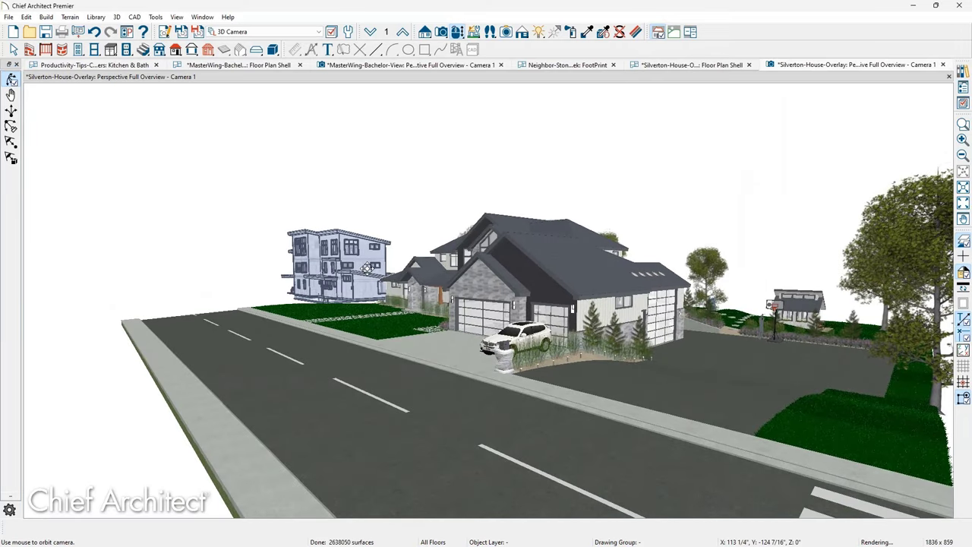
scroll(366, 268, "up", 4)
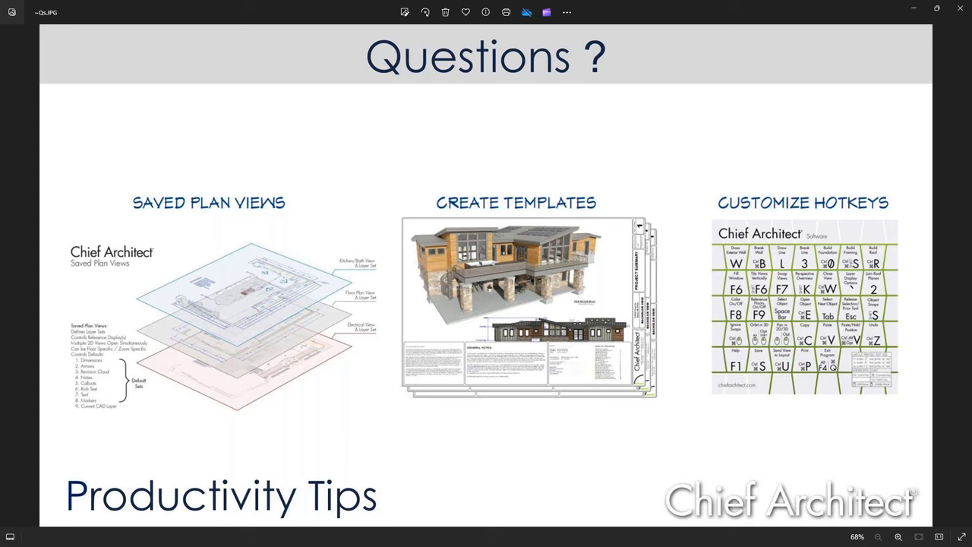
- Minimize the Questions slide and exit Chief Architect without saving the Silverton-House-Overlay and MasterWing-Bachelor-View plans
left_click(909, 15)
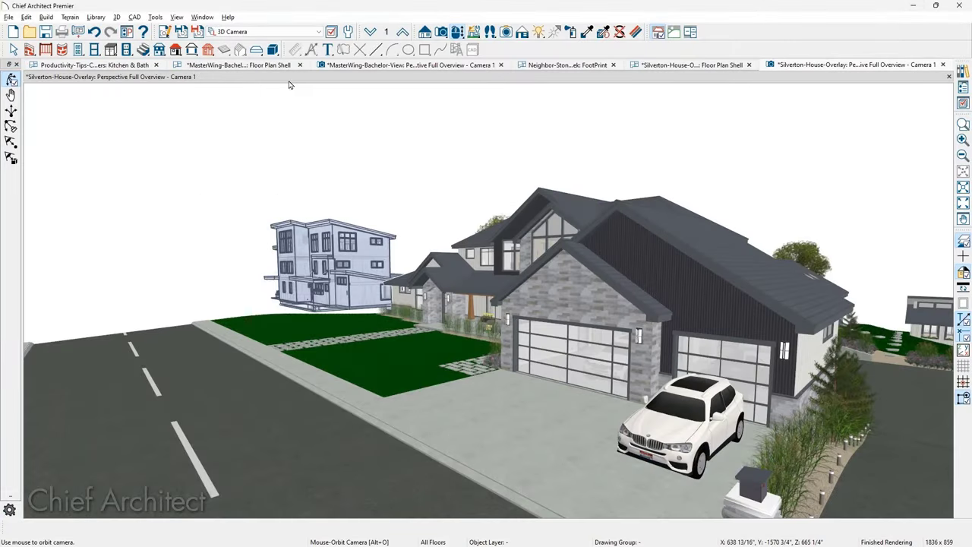
left_click(959, 6)
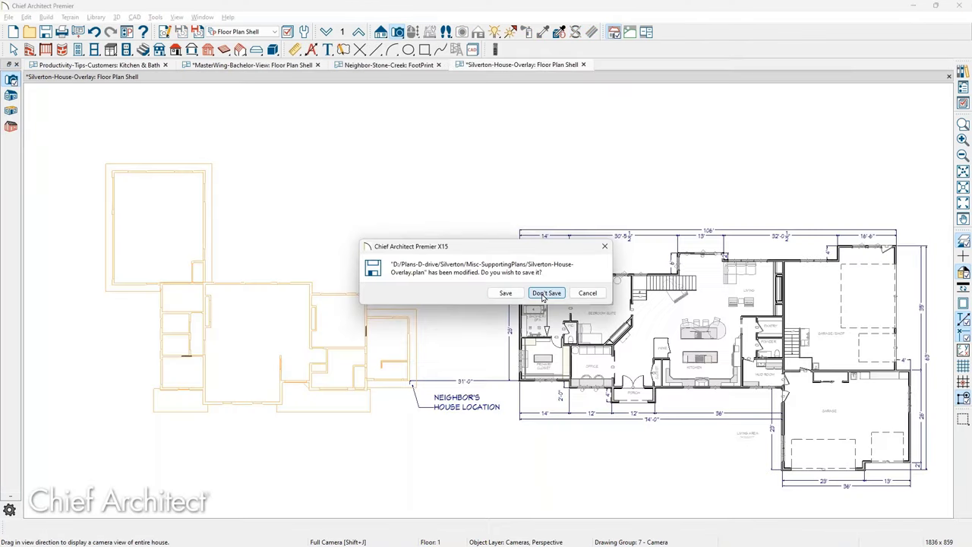
left_click(545, 293)
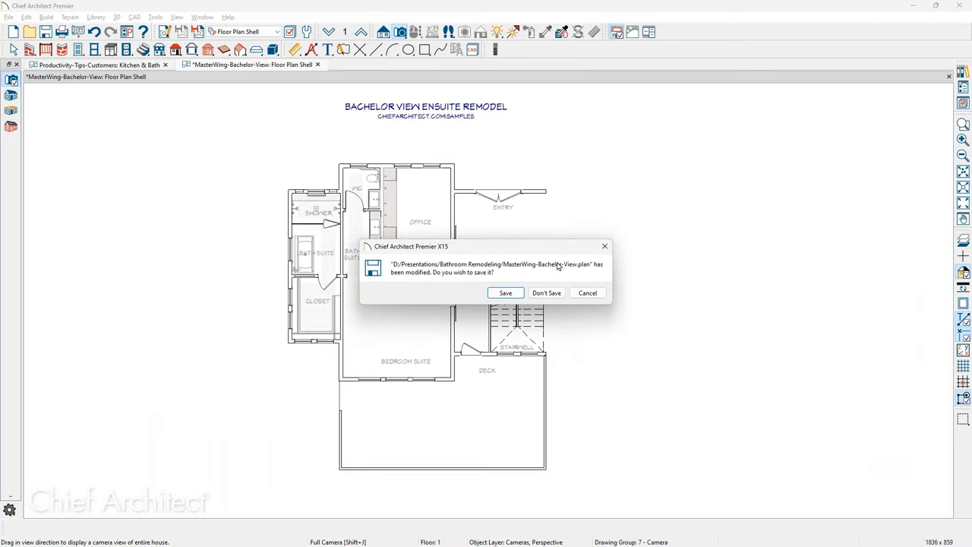
left_click(547, 293)
left_click(545, 301)
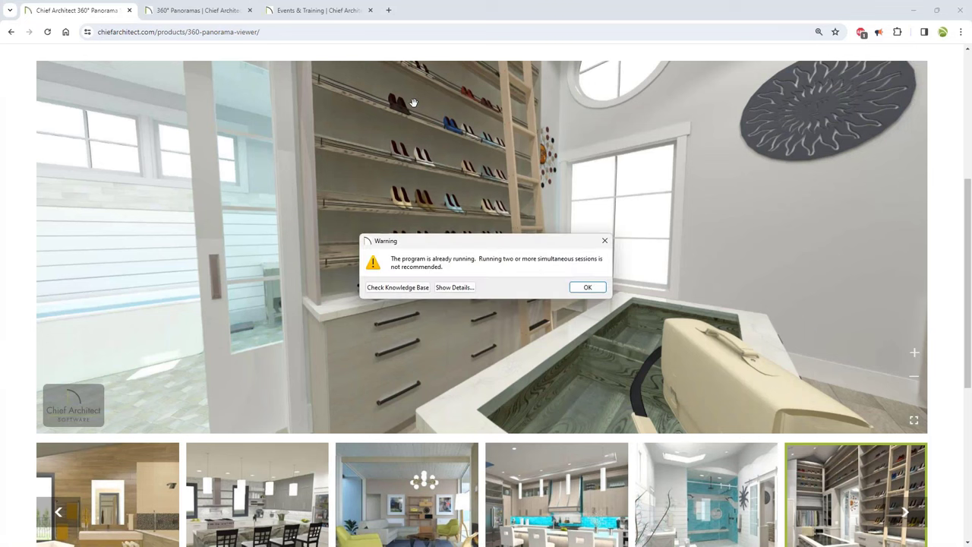
- Open the recent MasterWing-Bachelor-View plan and create a perspective floor overview of it
left_click(587, 288)
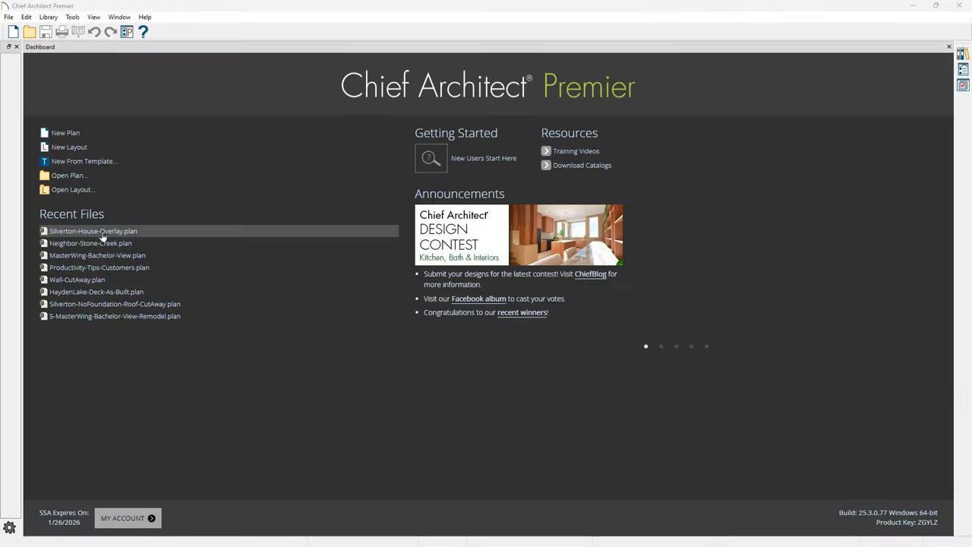
left_click(143, 260)
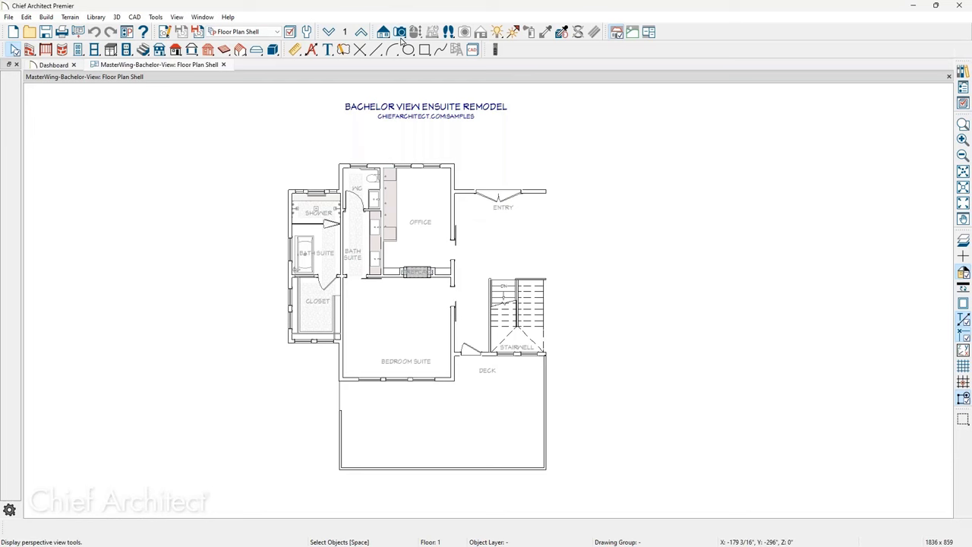
left_click(400, 35)
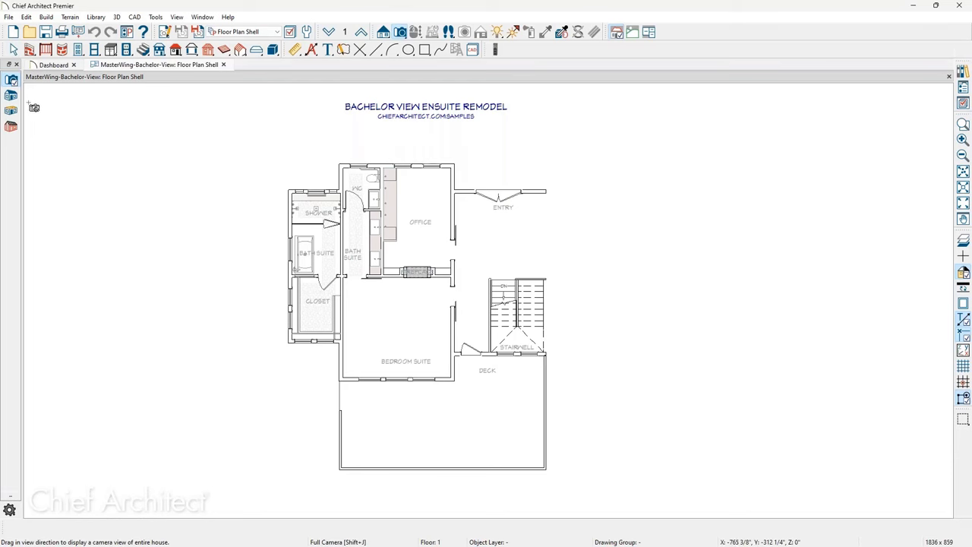
left_click(571, 222)
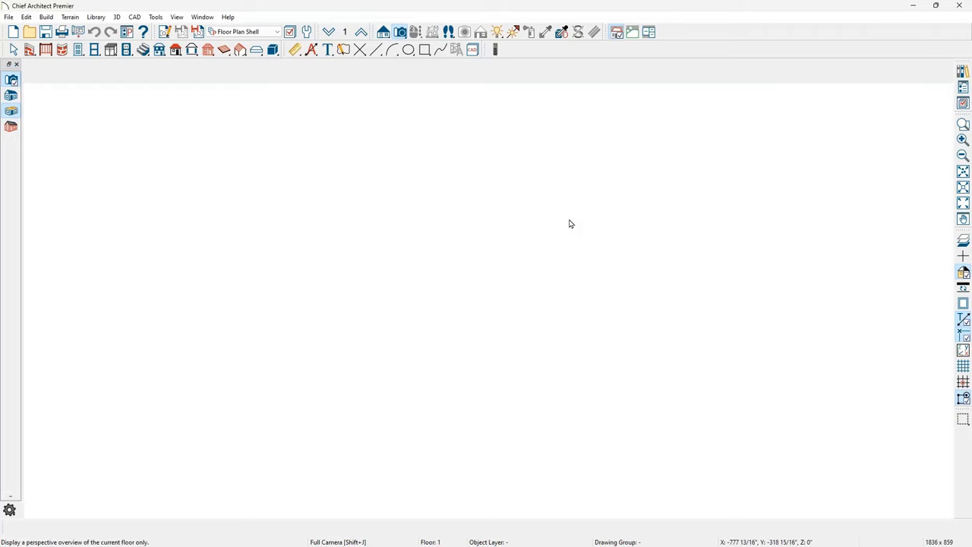
- Pick the HC-1 castleton mist paint from the Benjamin Moore Paints manufacturer catalog in the library
left_click_drag(524, 235, 489, 244)
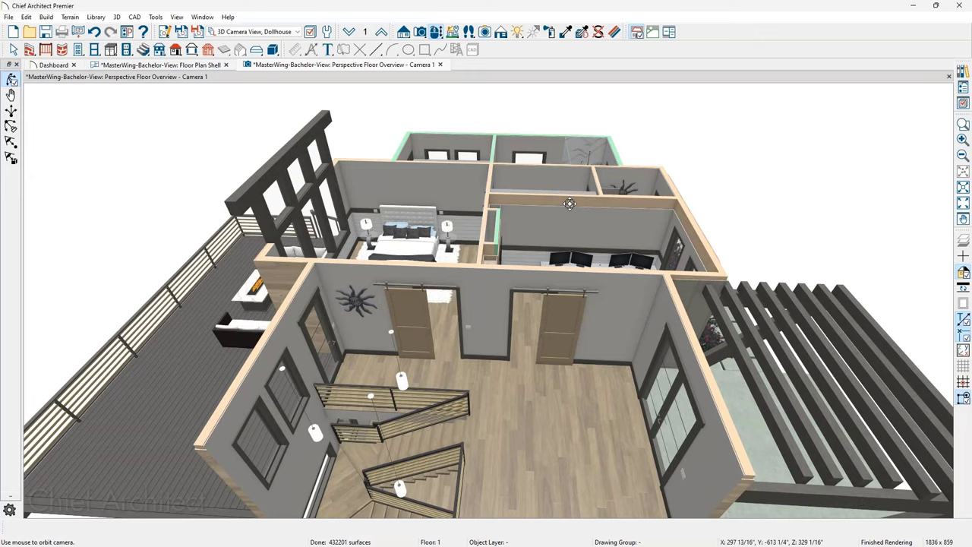
left_click_drag(570, 204, 540, 211)
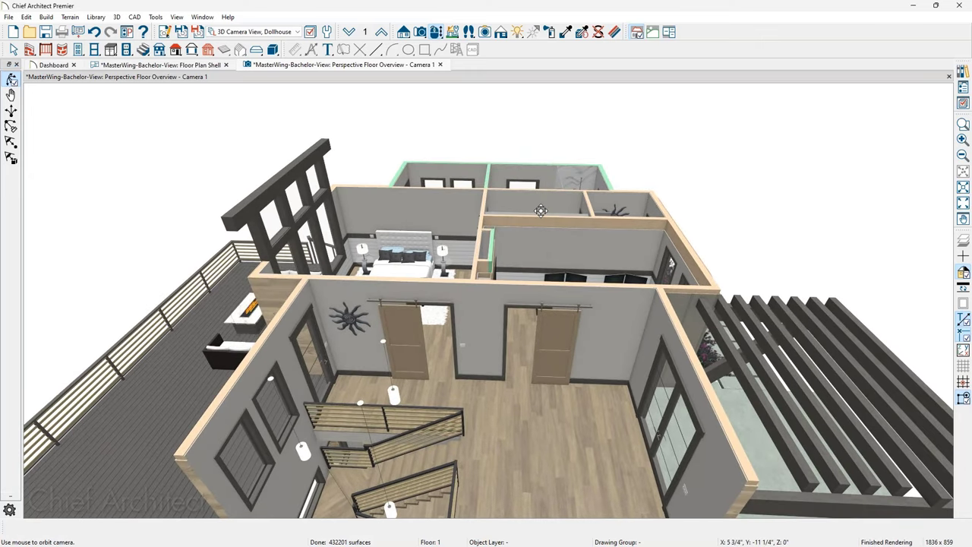
scroll(540, 210, "up", 1)
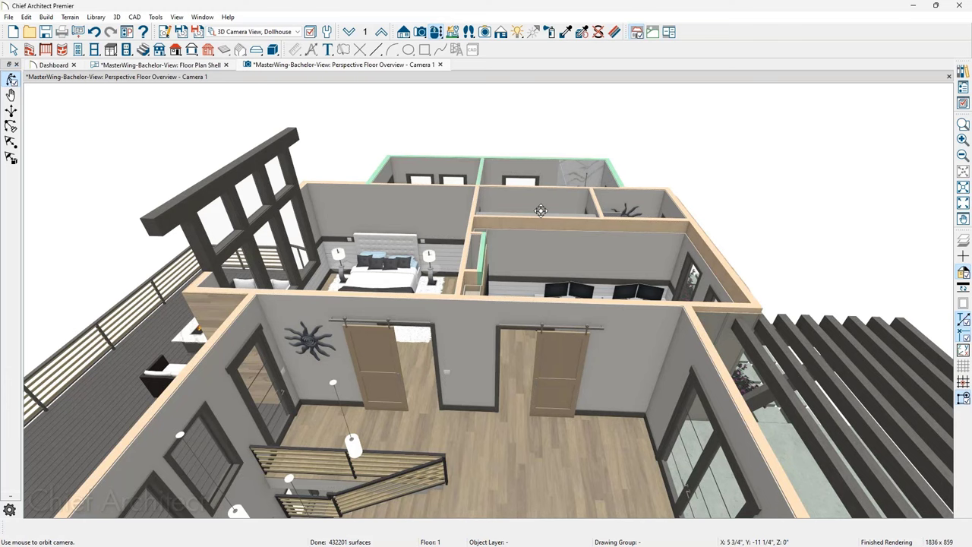
left_click(962, 71)
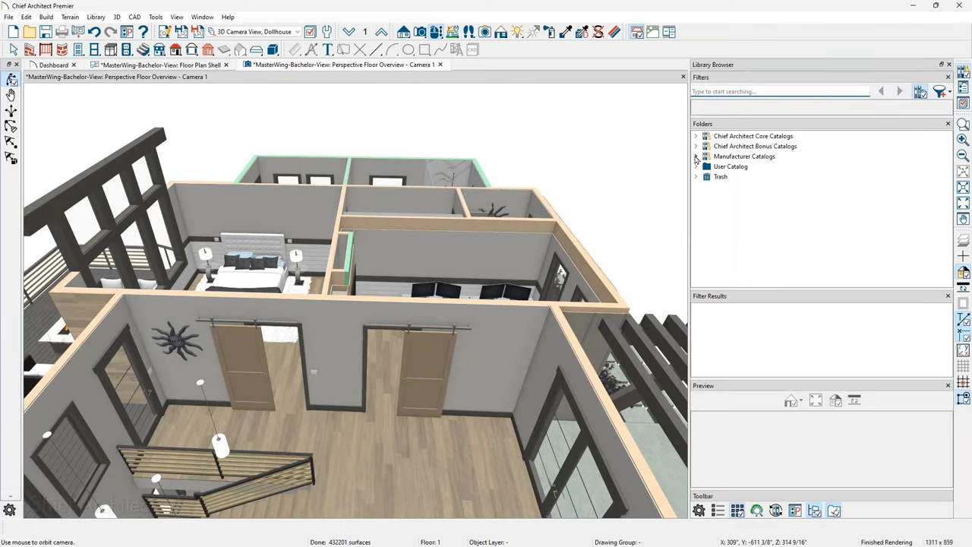
left_click(696, 156)
scroll(767, 227, "down", 4)
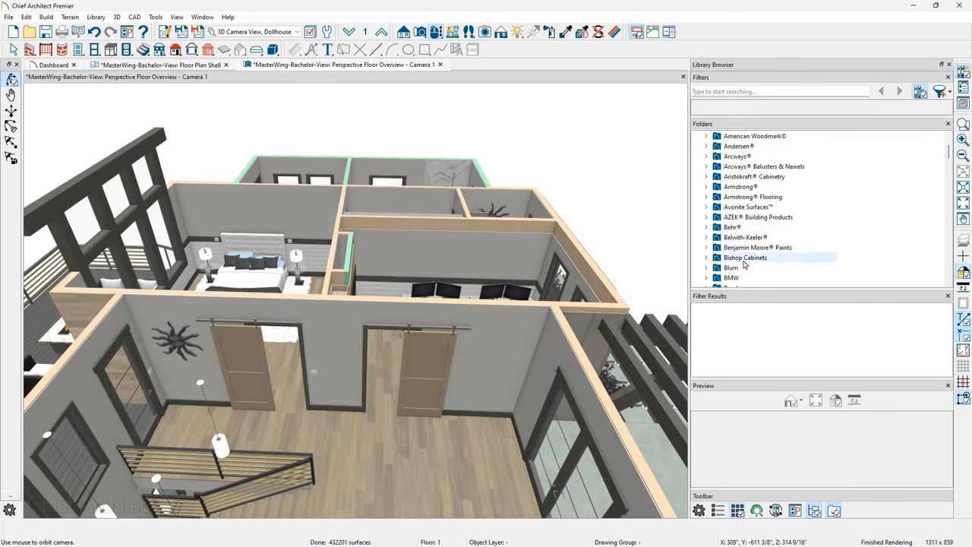
scroll(743, 249, "down", 1)
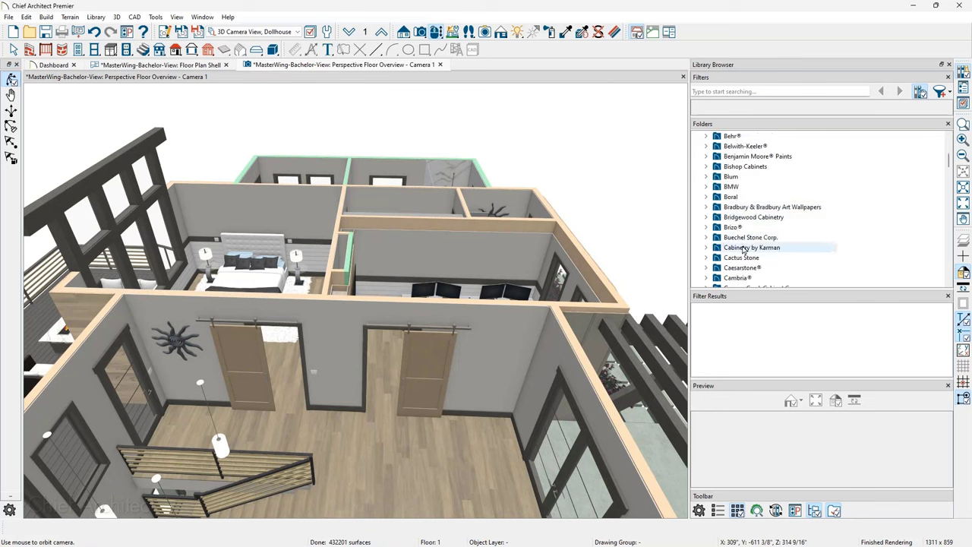
left_click(735, 157)
left_click(749, 330)
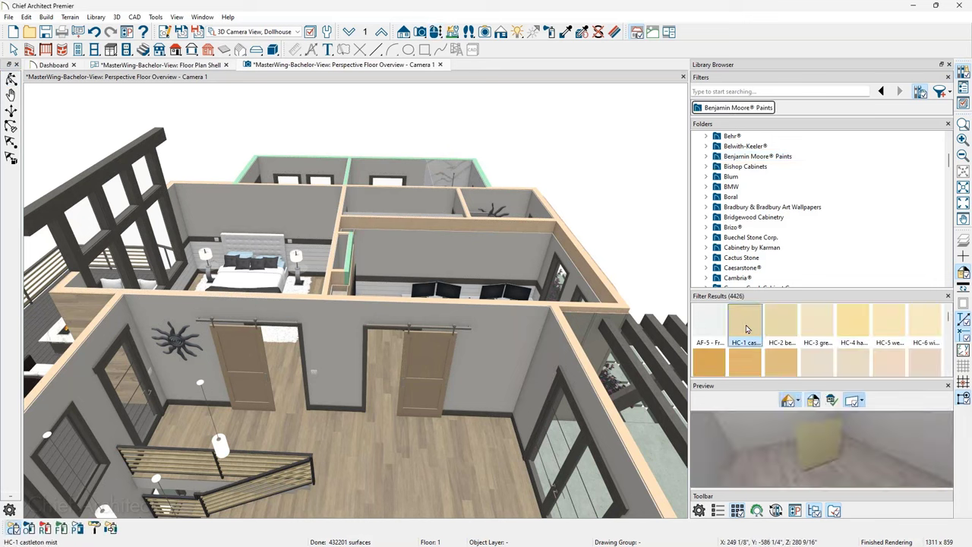
- Paint the entry wall with the two barn doors and the bedroom wall behind the bed in HC-1 castleton mist, one component at a time
left_click(14, 528)
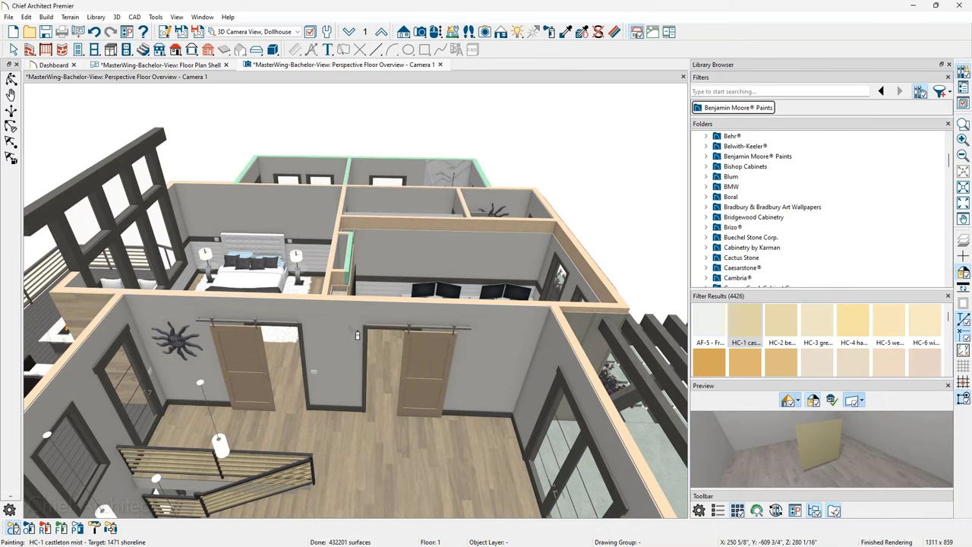
left_click(357, 334)
left_click(288, 207)
left_click(233, 209)
key("space")
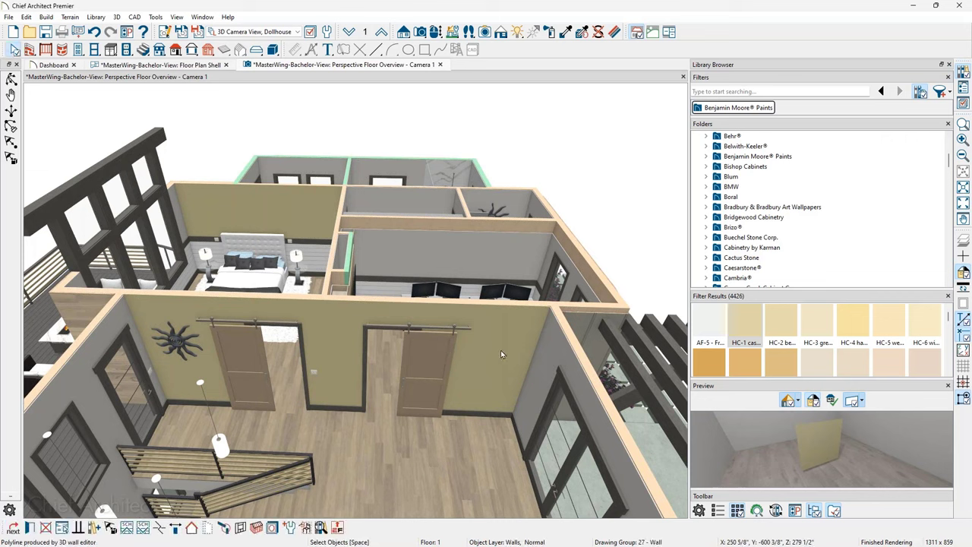
- Examine the layer materials in the wall type definition of the painted barn-door wall
left_click(501, 354)
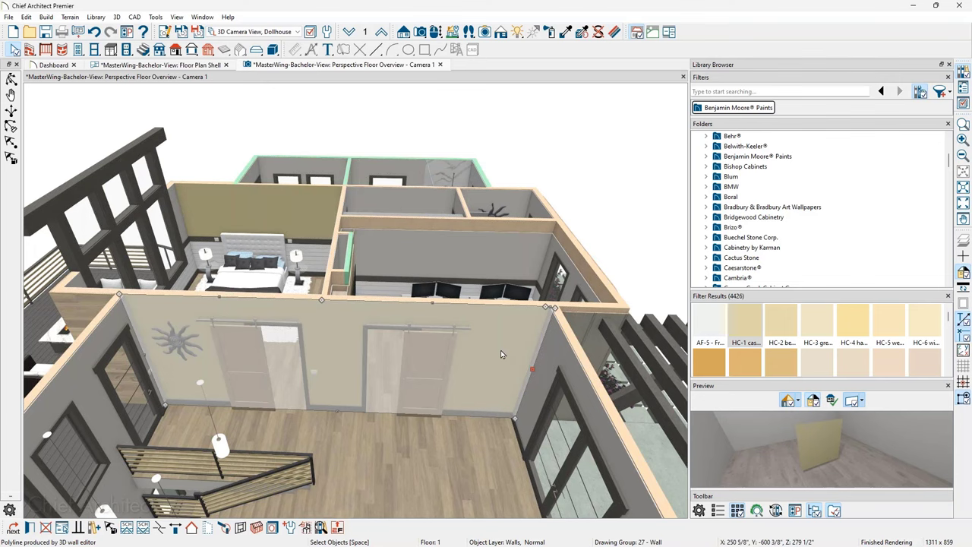
double_click(501, 353)
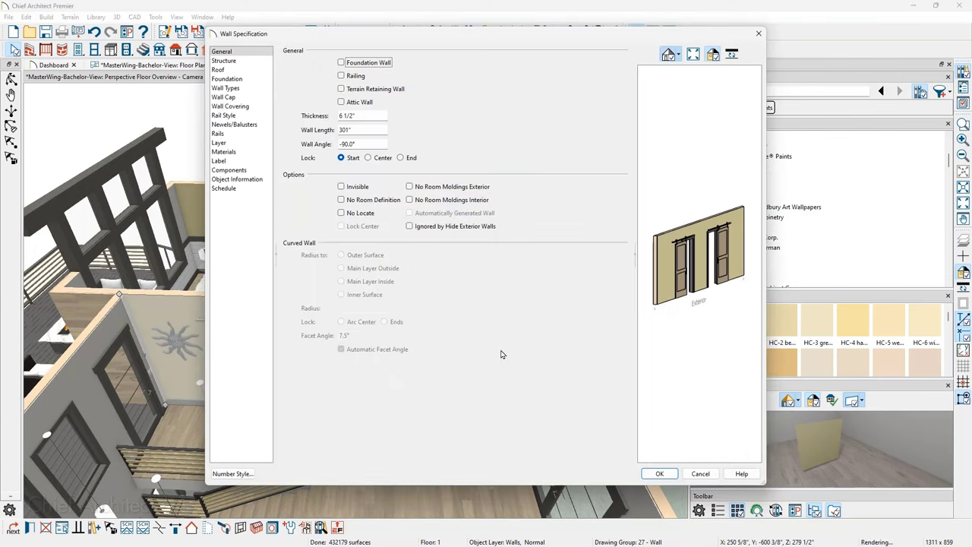
left_click(245, 89)
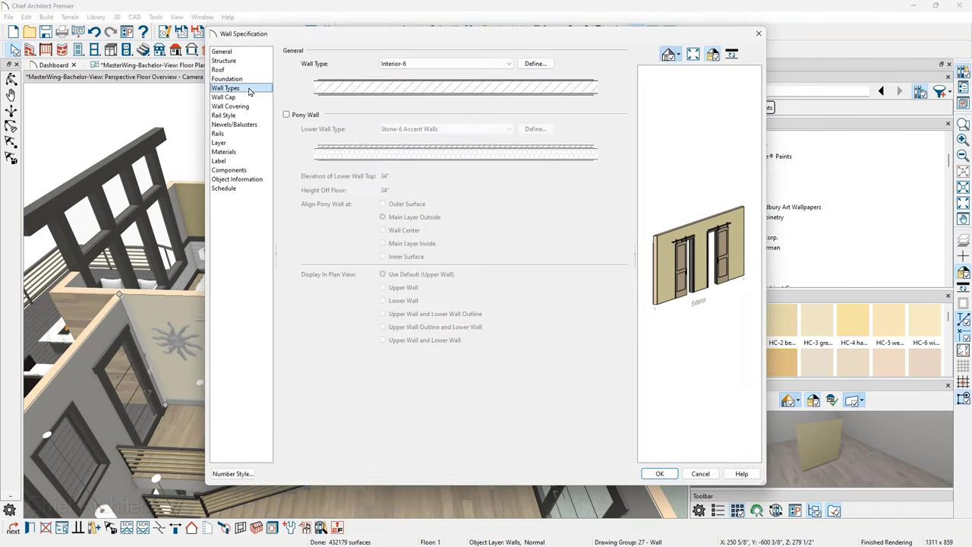
left_click(531, 65)
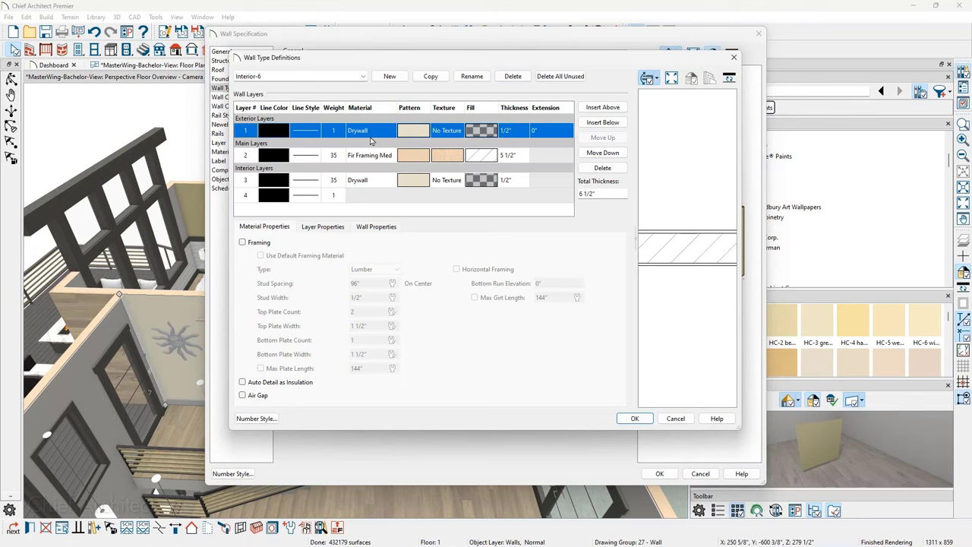
key("Return")
- Reset the barn-door wall's exterior surface to its default material and apply the wall specification
left_click(251, 156)
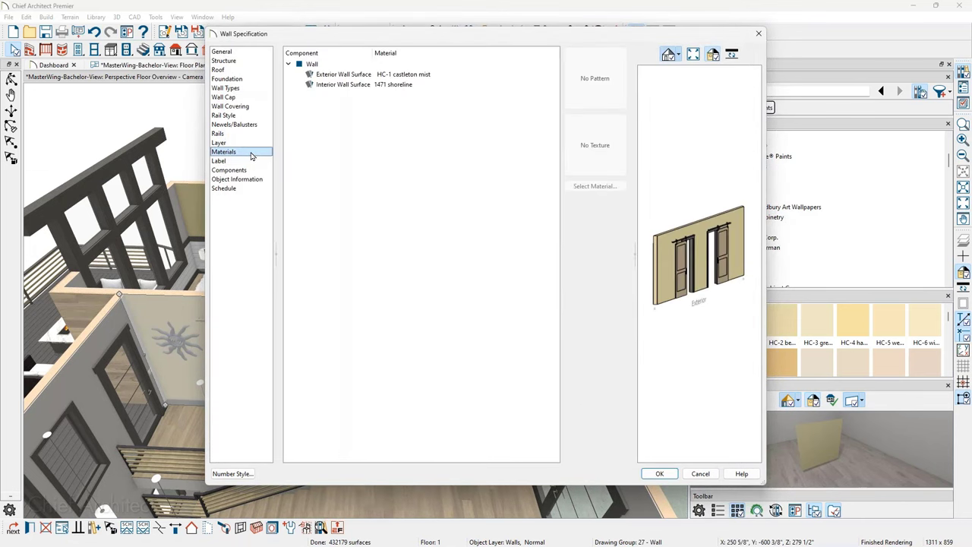
left_click(365, 78)
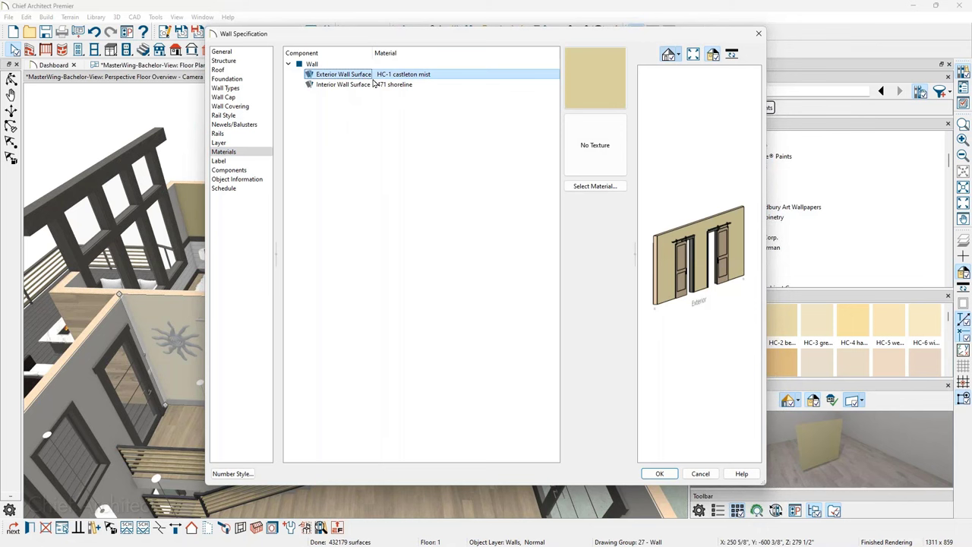
left_click(614, 190)
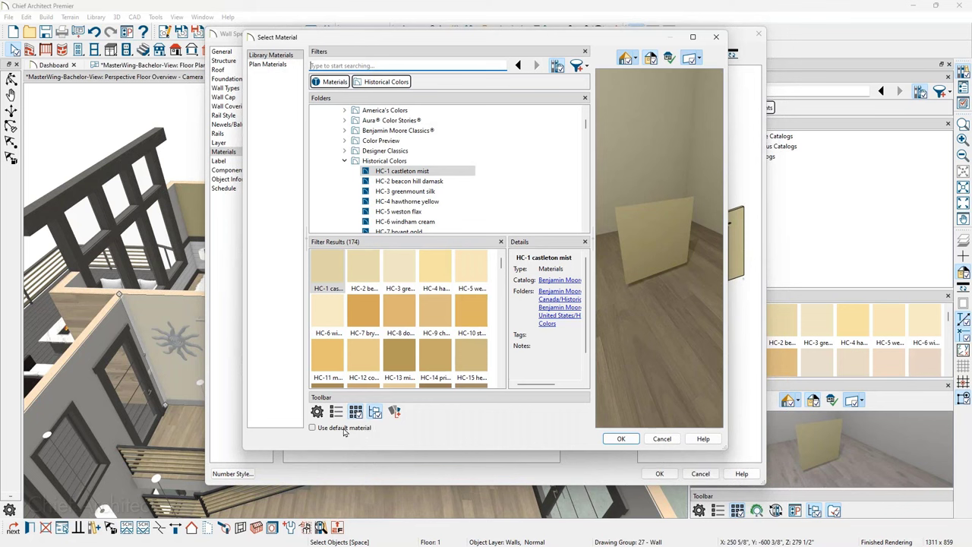
left_click(312, 428)
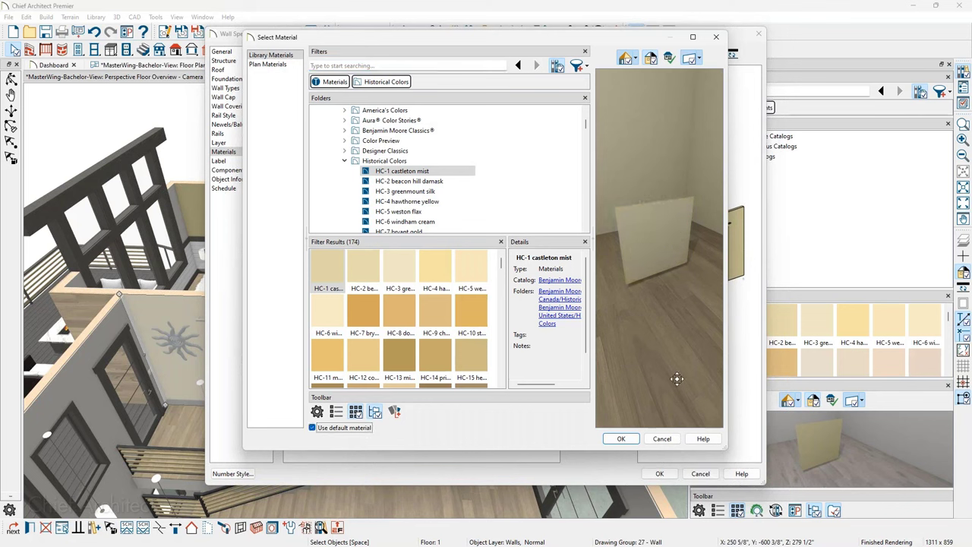
left_click(627, 439)
left_click(659, 474)
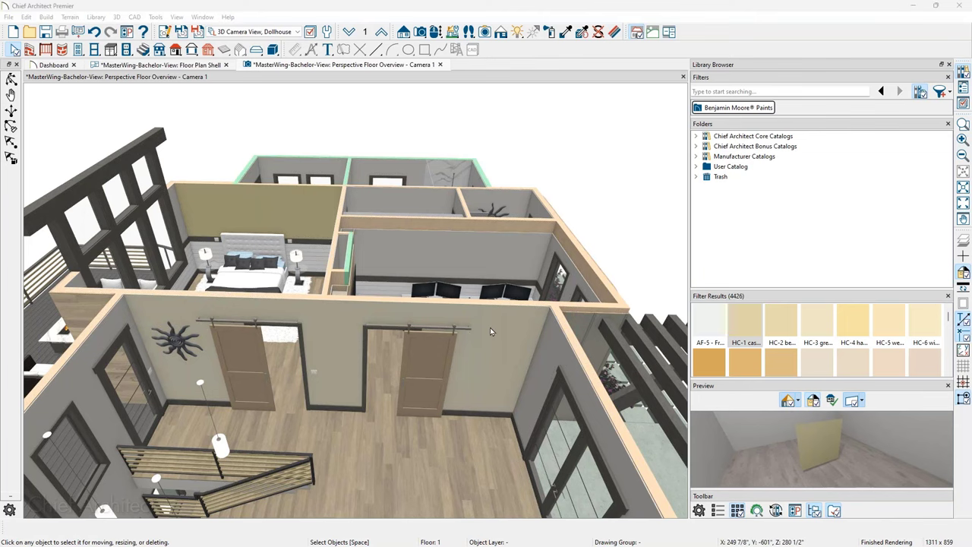
- Search the library for "brick" and limit the results to the Materials folder of the Chief Architect Core Catalogs
left_click(521, 370)
left_click_drag(501, 356, 400, 362)
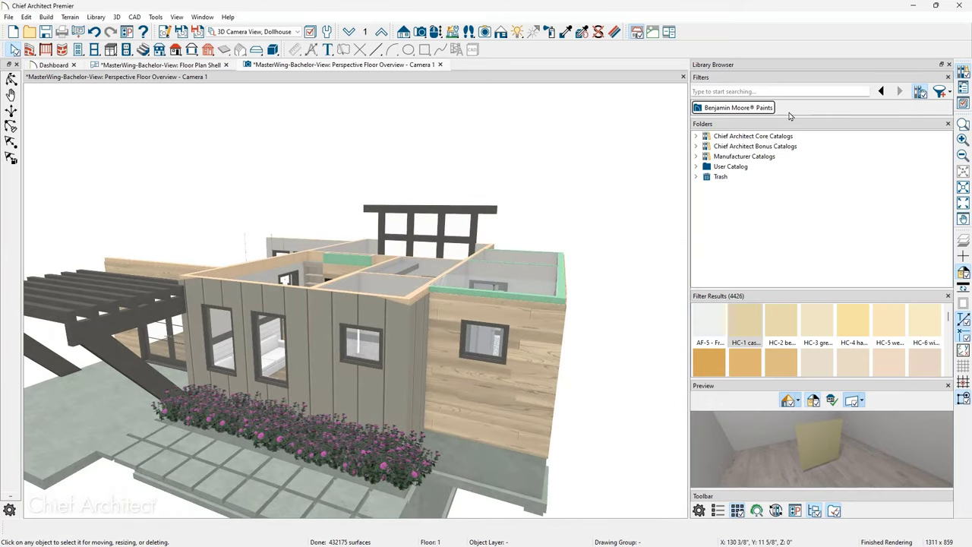
left_click(772, 92)
type("brick")
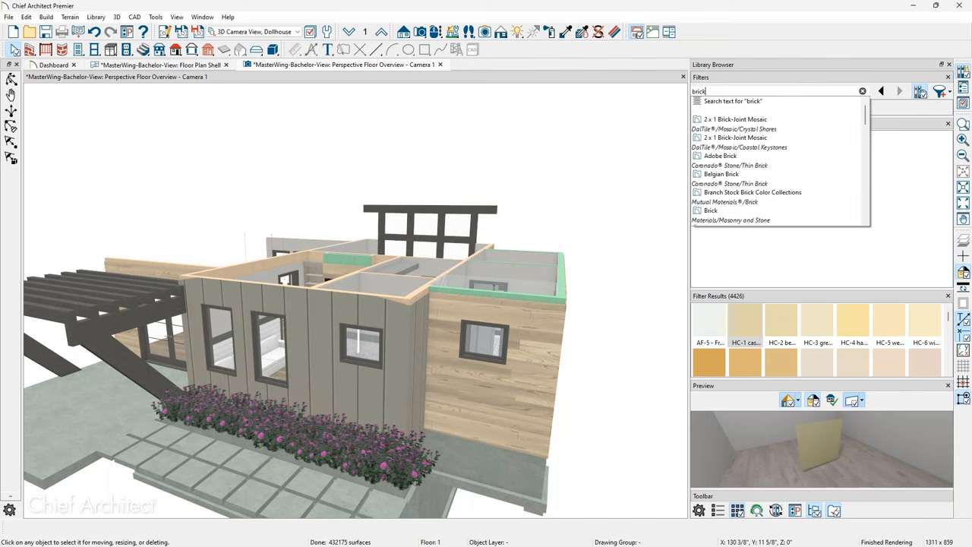
key("Return")
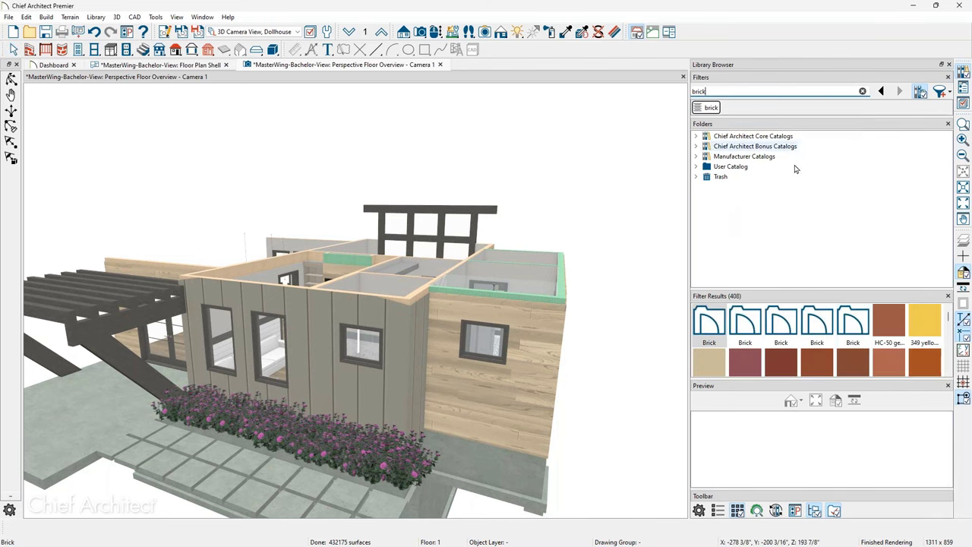
left_click(696, 136)
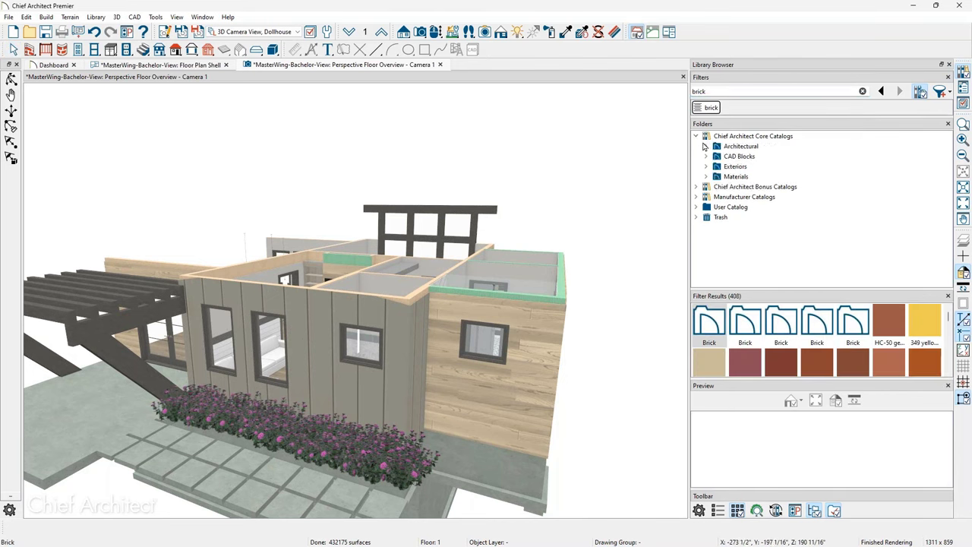
left_click(733, 147)
left_click(728, 176)
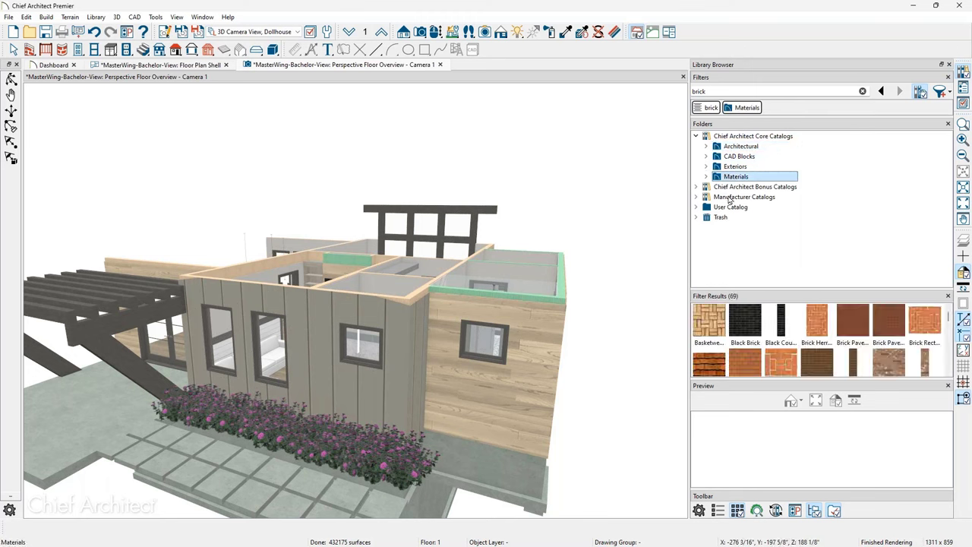
- Apply the Brown Mixed Used Brick material to the exterior wall behind the flower bed
left_click(890, 363)
left_click(402, 397)
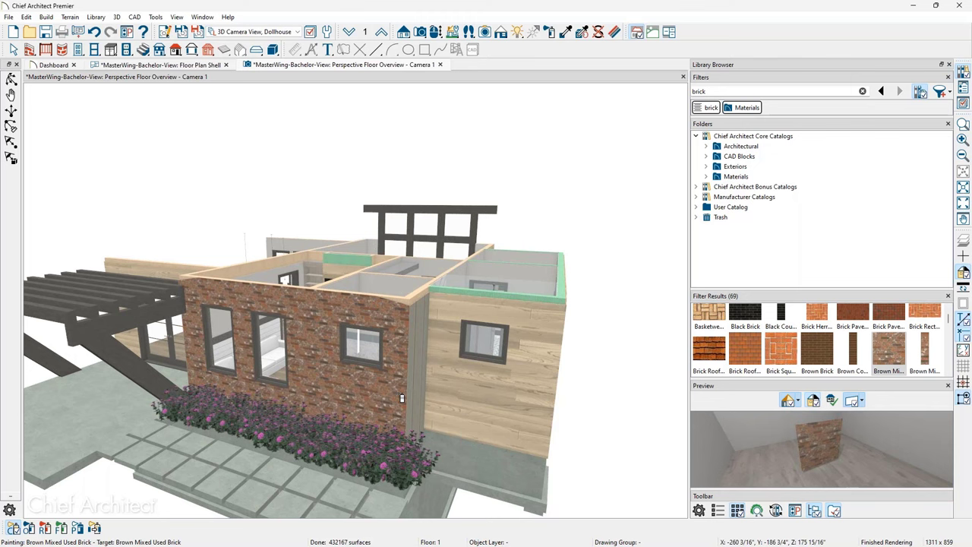
key("space")
- Reset the brick wall's exterior surface to its default material and apply the wall specification
scroll(308, 367, "up", 3)
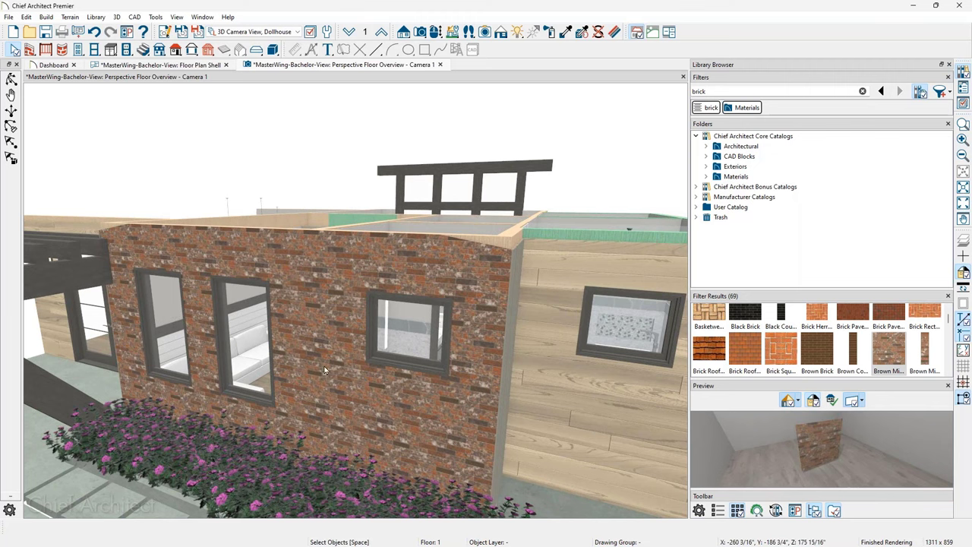
double_click(331, 370)
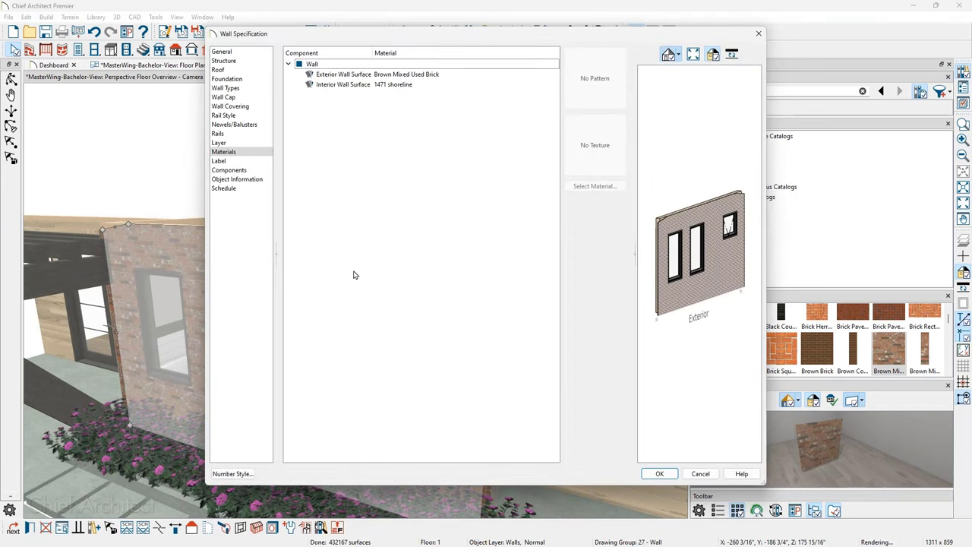
left_click(352, 75)
left_click_drag(380, 43, 545, 52)
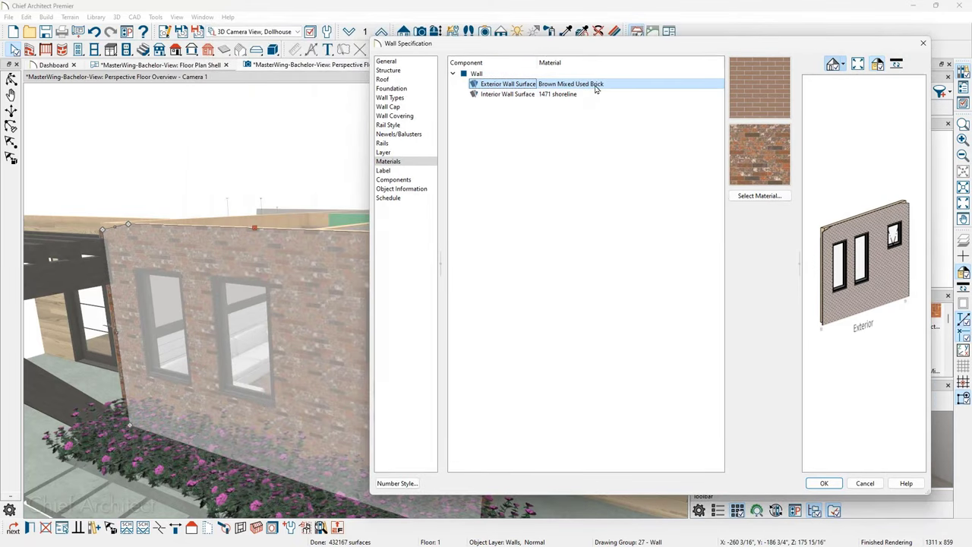
left_click(757, 197)
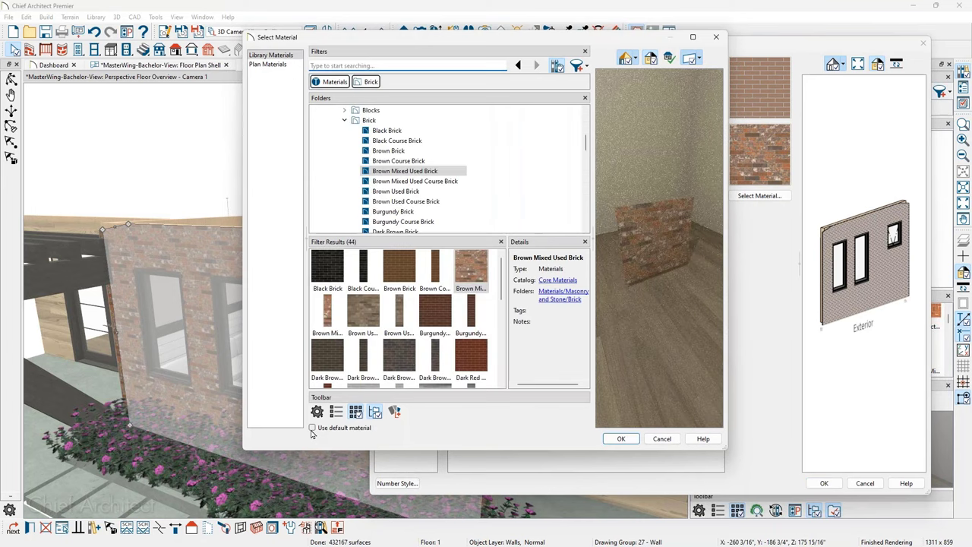
left_click(312, 429)
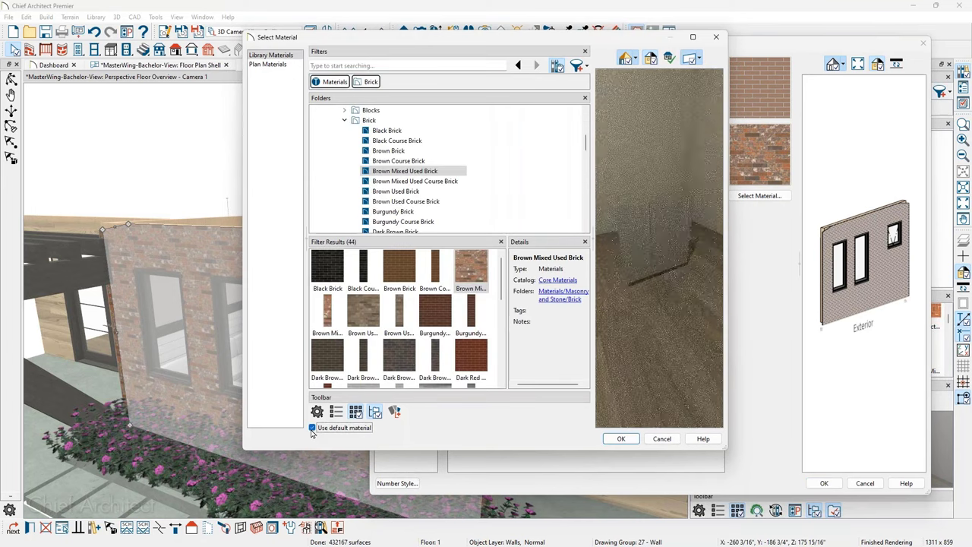
left_click(621, 438)
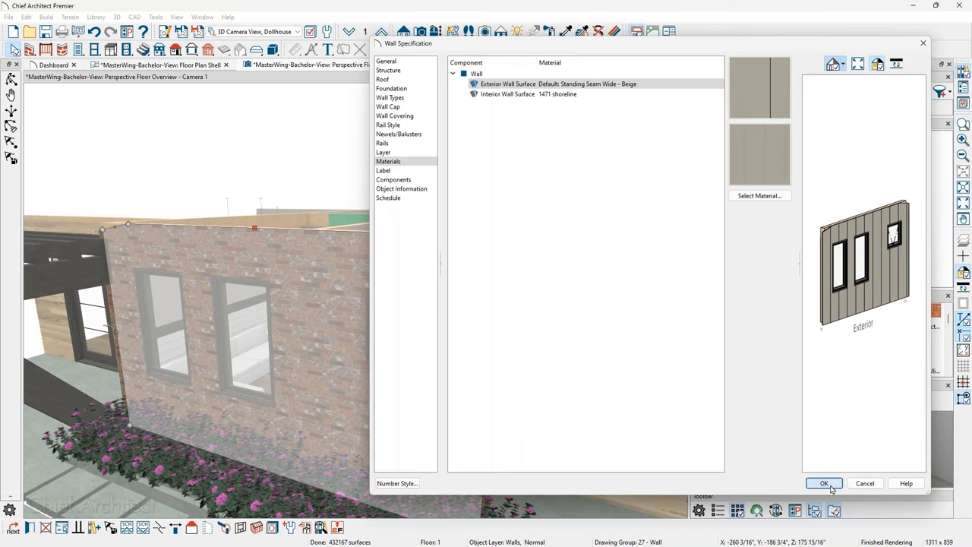
left_click(827, 484)
key("Escape")
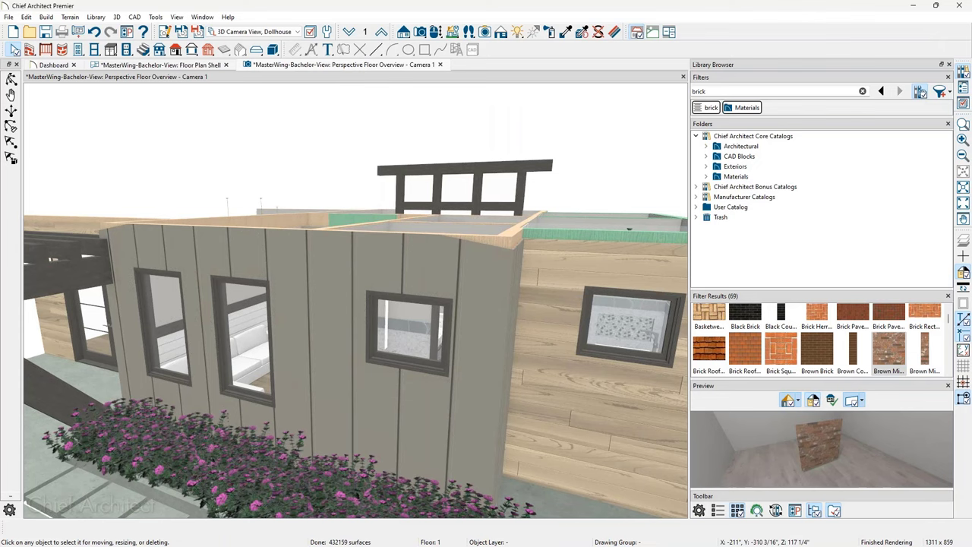
scroll(532, 303, "down", 3)
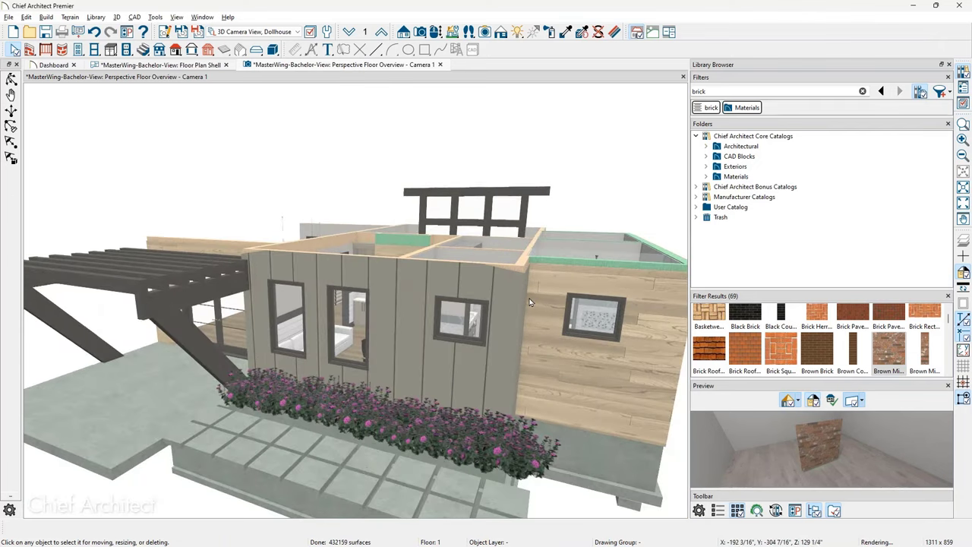
middle_click_drag(530, 304, 509, 307)
left_click_drag(499, 315, 499, 314)
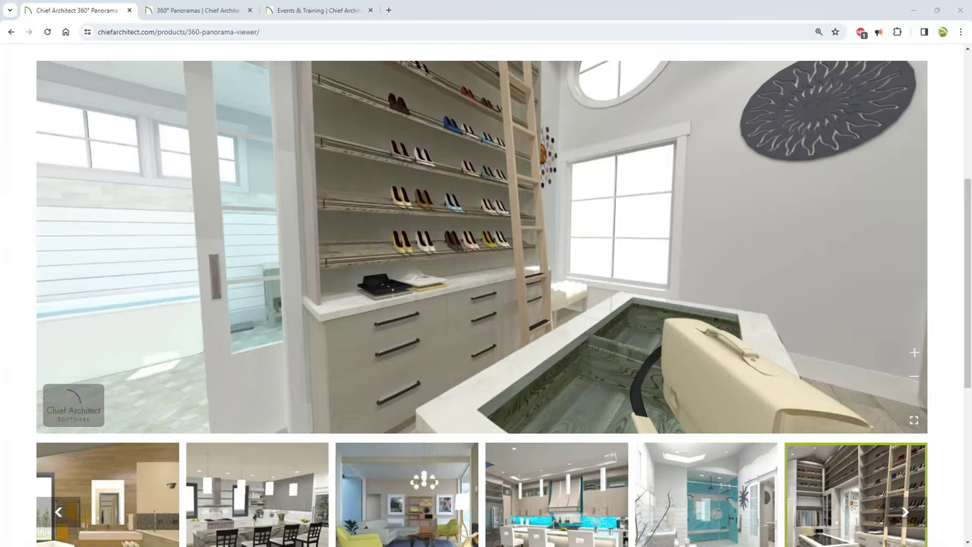
key("alt+Tab")
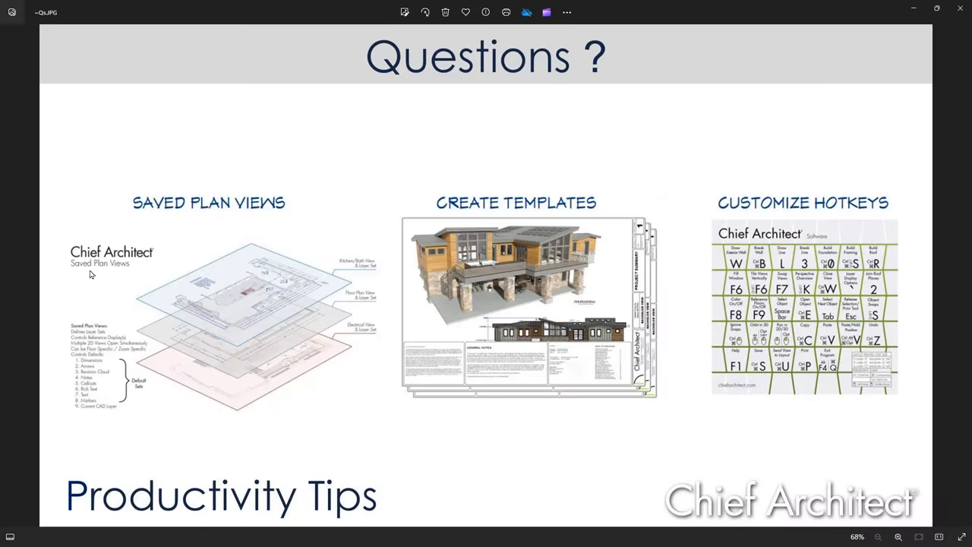
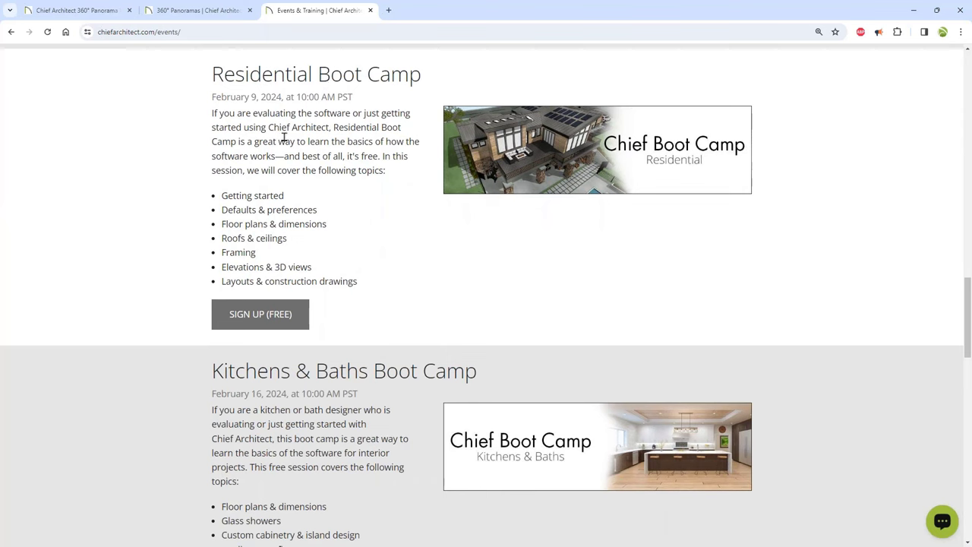
- Review the Residential and Kitchens & Baths Boot Camp listings on the browser's Events & Training page, and minimize the browser
scroll(98, 241, "down", 2)
scroll(98, 241, "down", 3)
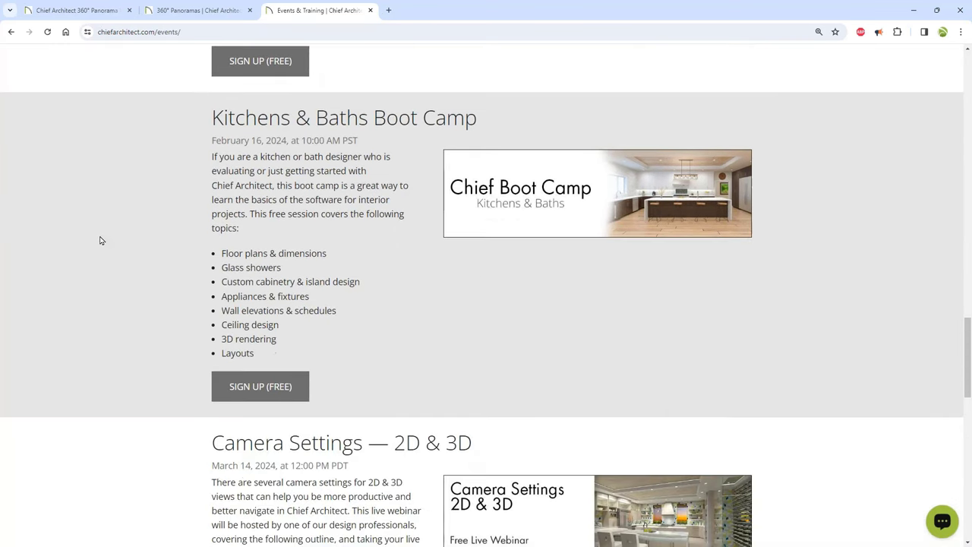
scroll(101, 235, "up", 3)
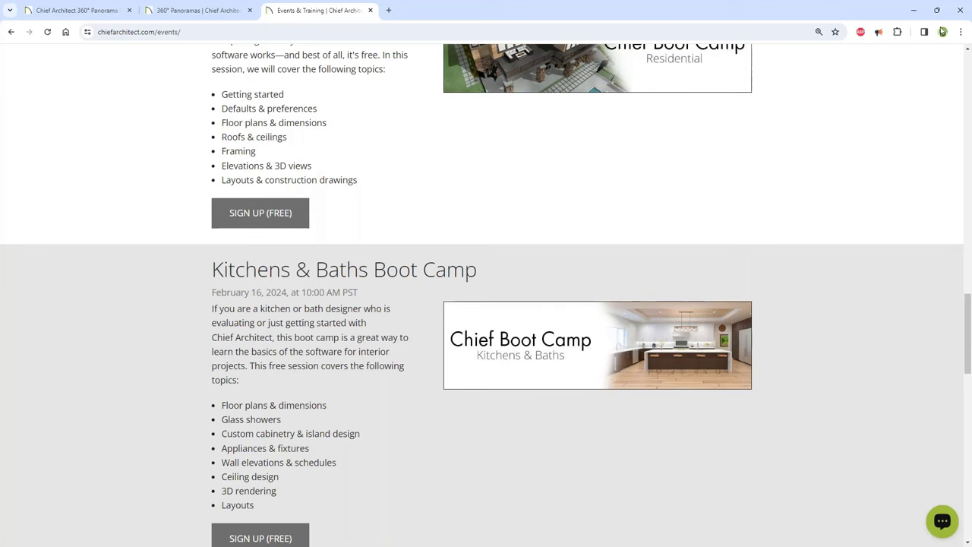
left_click(914, 10)
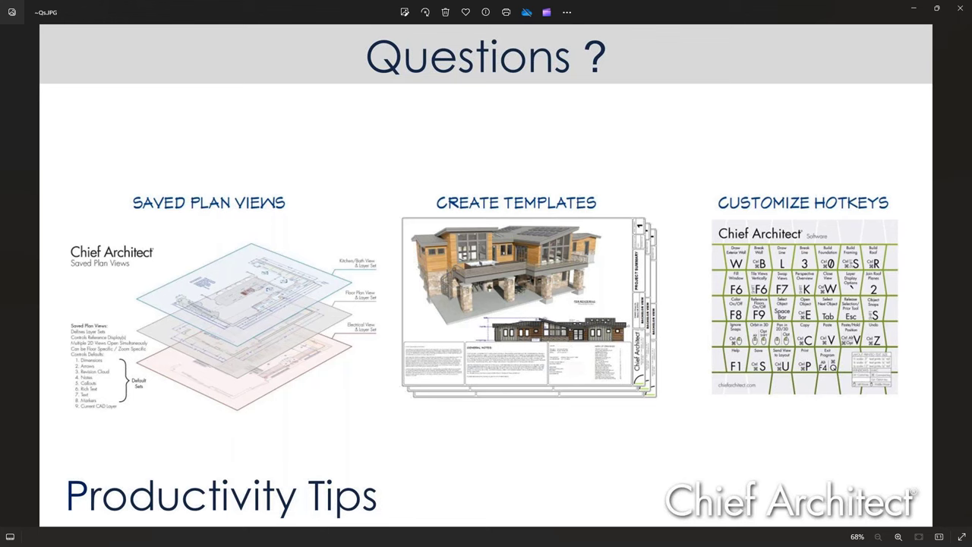
- Switch back to Chief Architect, close the MasterWing-Bachelor-View camera view and floor plan, and open the recent file Productivity-Tips-Customers.plan
left_click(916, 9)
left_click(438, 64)
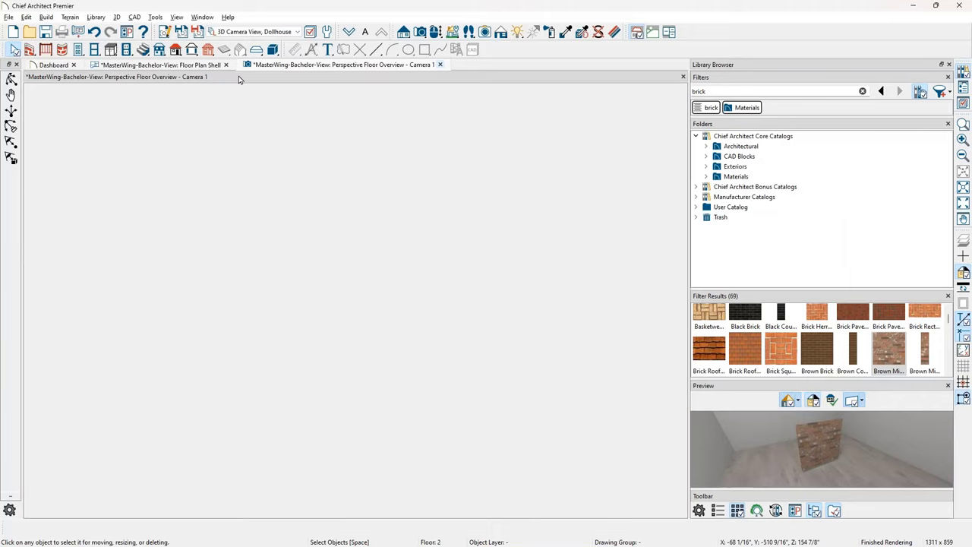
left_click(225, 64)
left_click(541, 298)
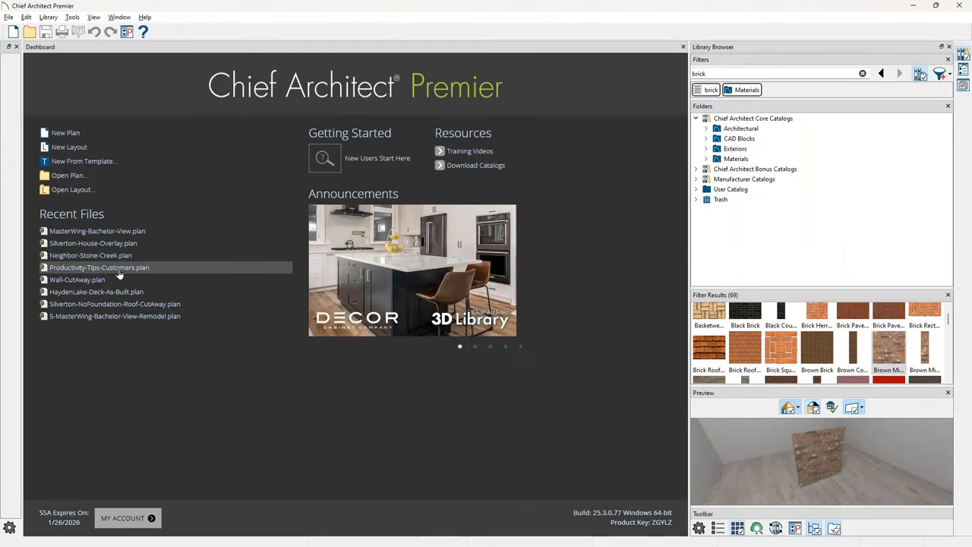
left_click(120, 269)
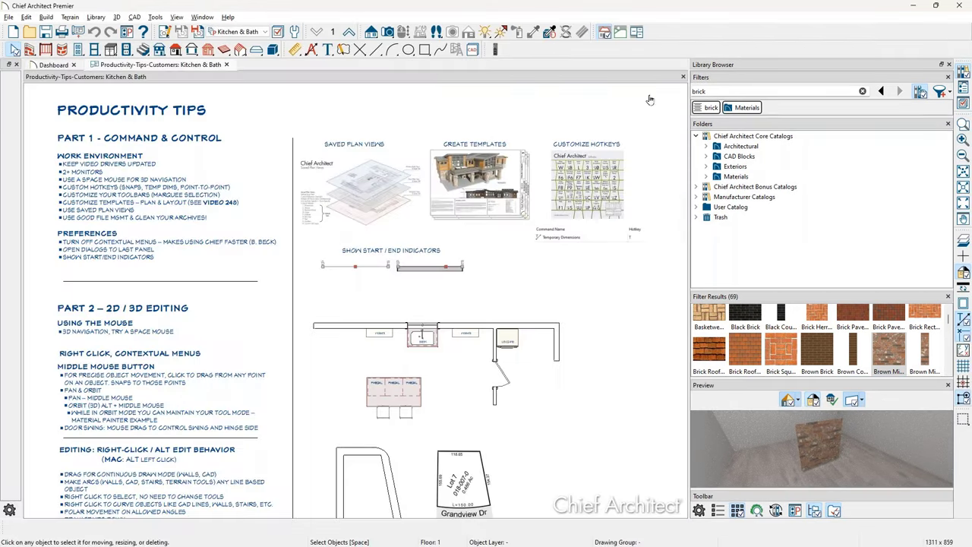
- Move the SB39 sink base cabinet and the wall cabinet left of it together about 41 3/8" to the left along the wall
scroll(650, 405, "up", 5)
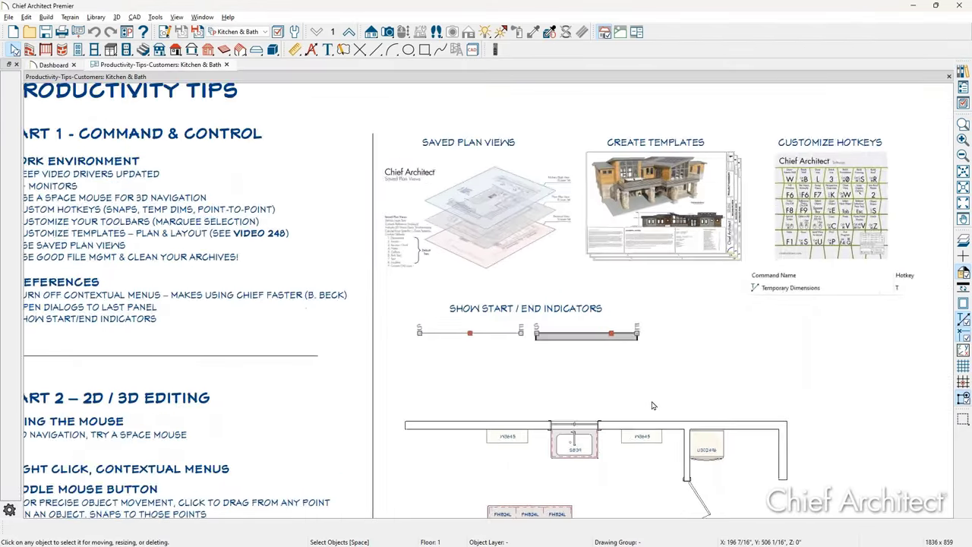
scroll(575, 261, "up", 1)
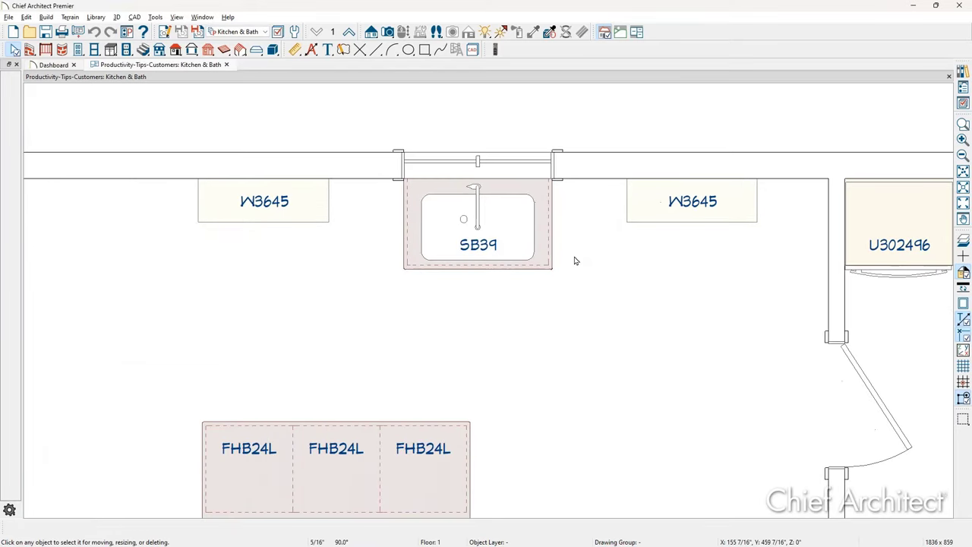
scroll(575, 261, "up", 1)
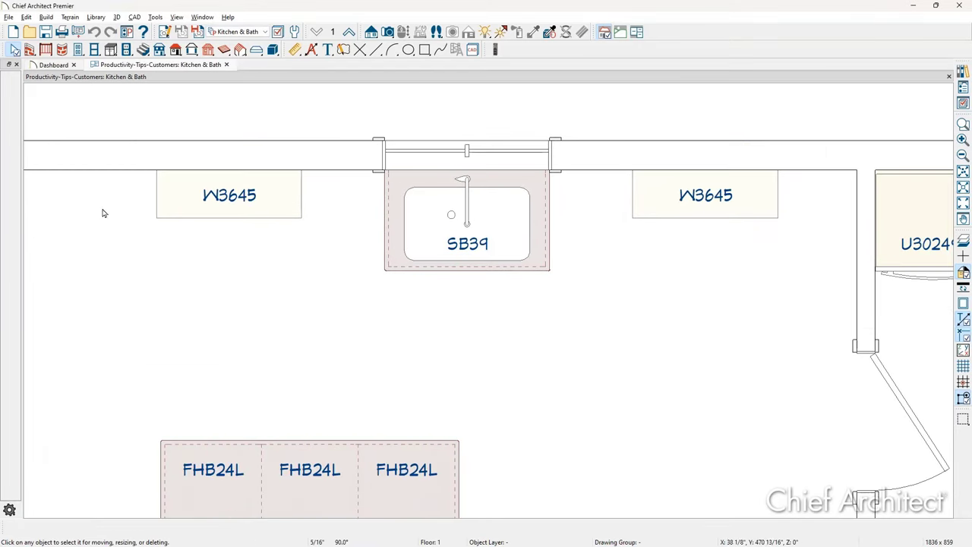
left_click(383, 214)
left_click(251, 209, "shift")
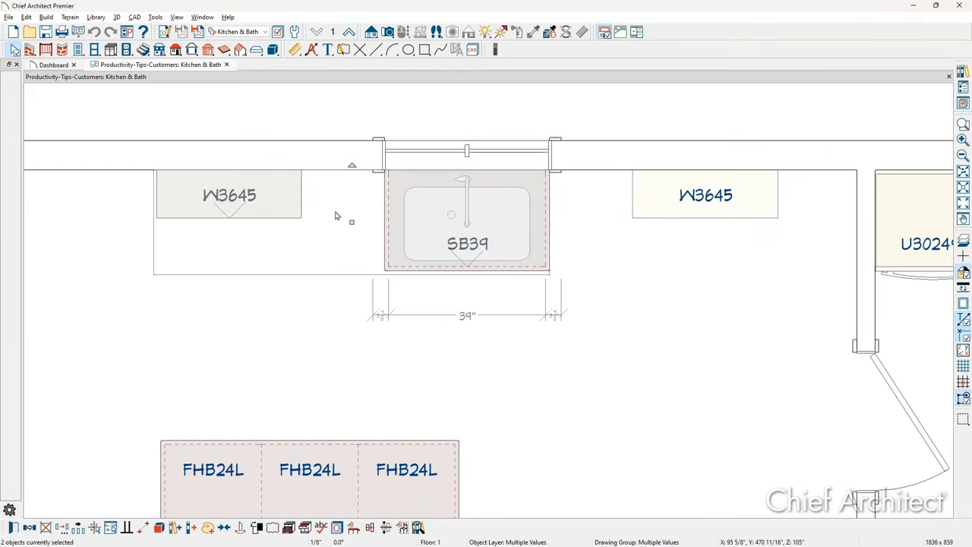
left_click_drag(351, 221, 184, 221)
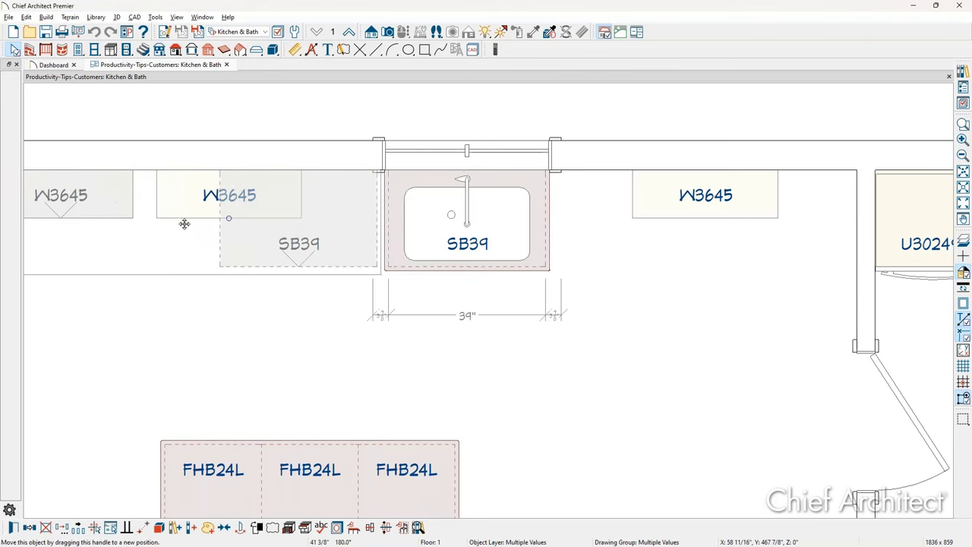
left_click(408, 243)
- Delete the W3645 wall cabinet to the left of the sink base cabinet
scroll(423, 247, "down", 1)
left_click(201, 219)
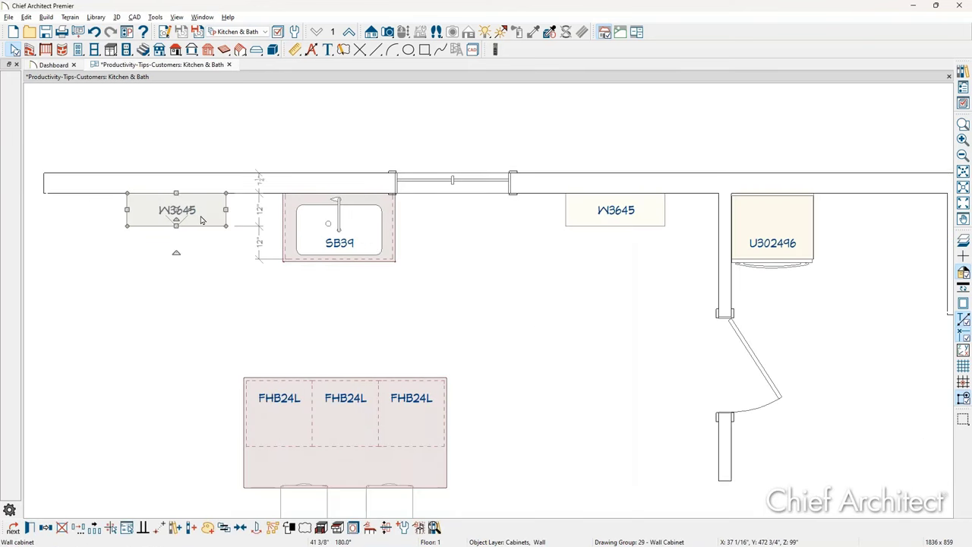
key("Delete")
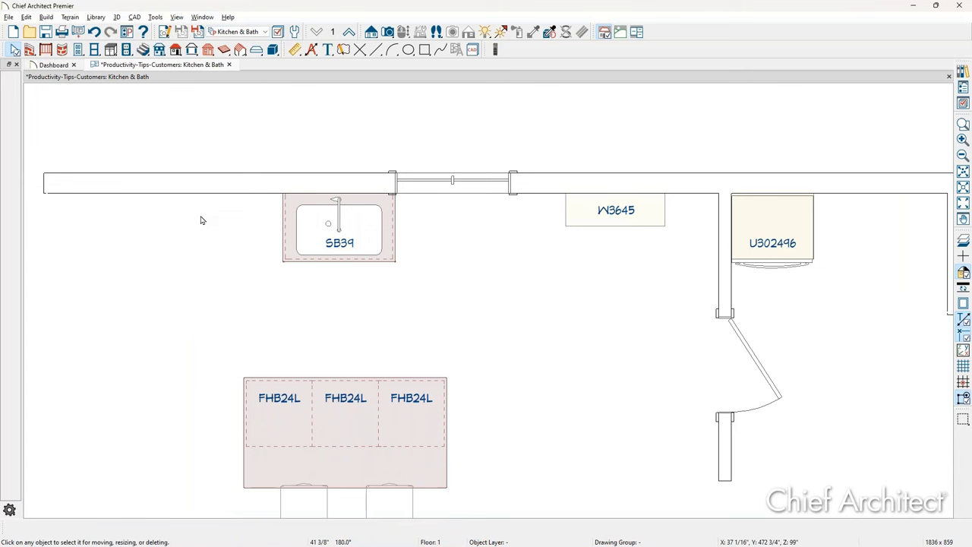
- Center the SB39 sink base cabinet on the window in the back wall
left_click(306, 248)
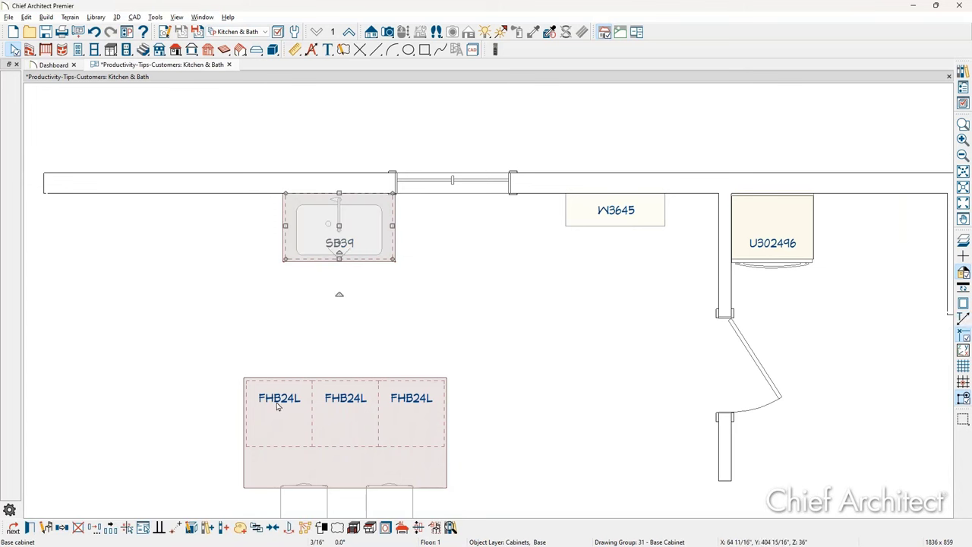
left_click(271, 526)
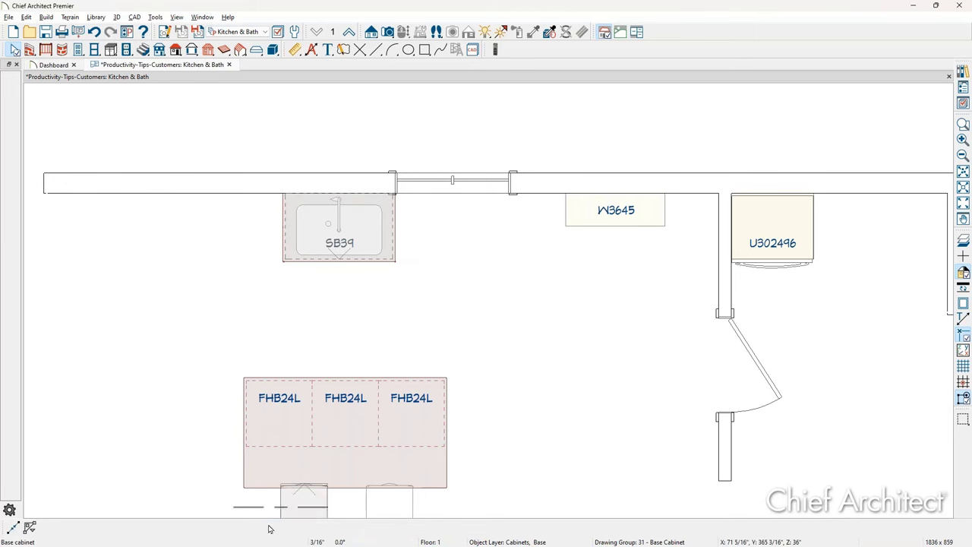
left_click(455, 184)
- Move the remaining W3645 wall cabinet about 9 1/4" along the wall toward the sink
scroll(610, 201, "up", 3)
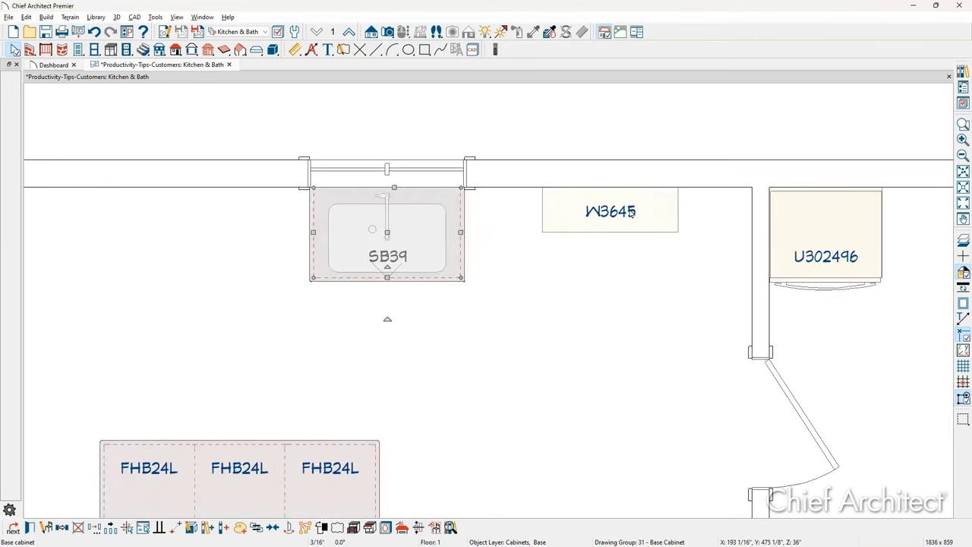
left_click(601, 212)
left_click_drag(602, 211, 547, 210)
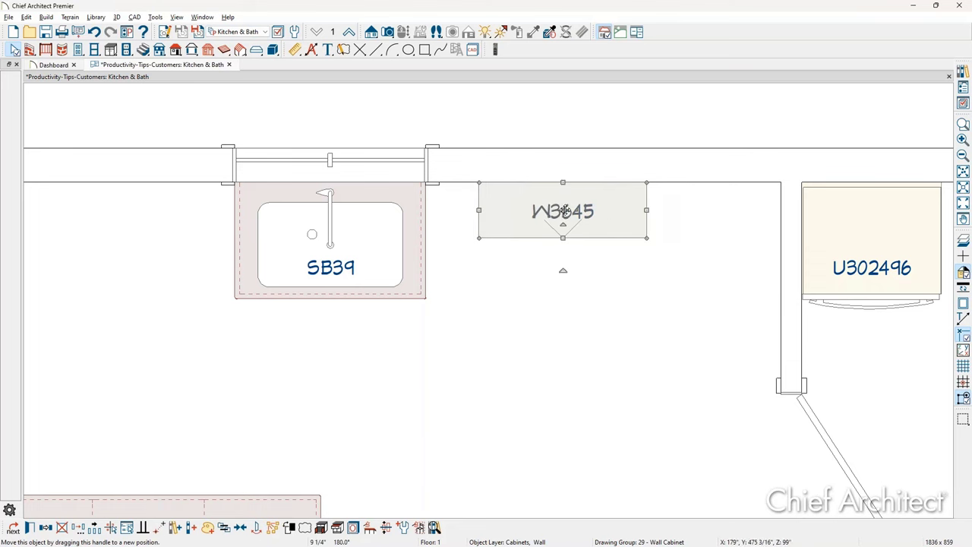
left_click(677, 270)
- Center the W3645 wall cabinet between the window casing and the partition wall using two reference points
scroll(705, 246, "up", 1)
scroll(705, 246, "up", 1)
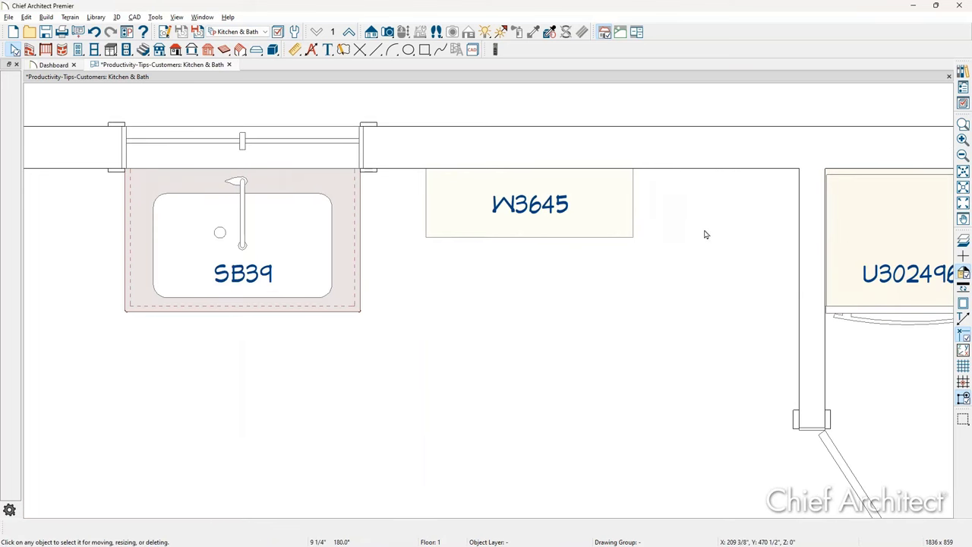
scroll(673, 278, "up", 1)
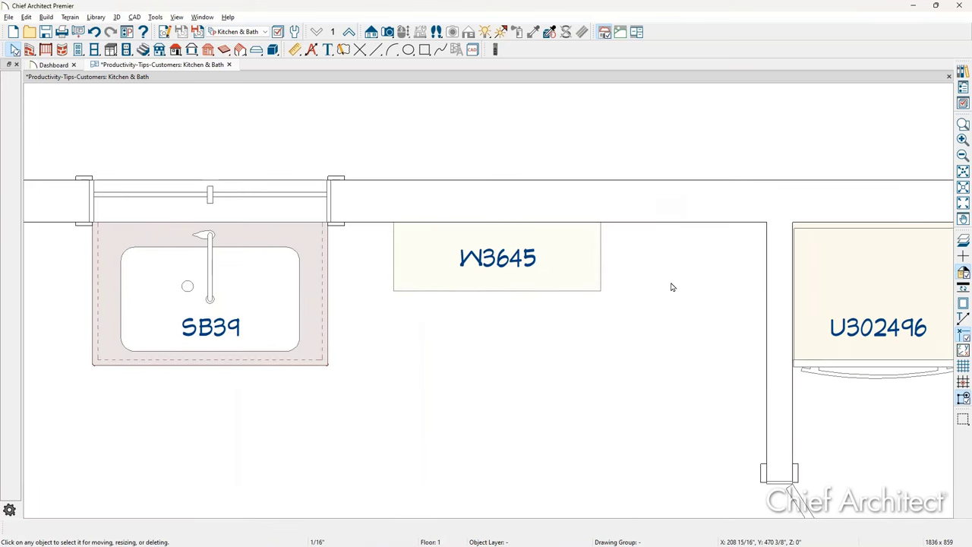
scroll(648, 268, "up", 2)
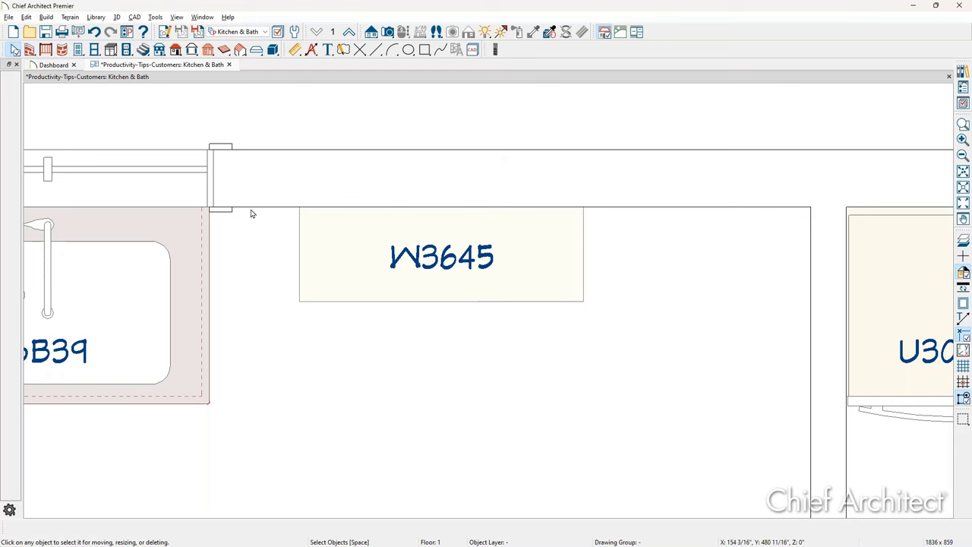
left_click(316, 237)
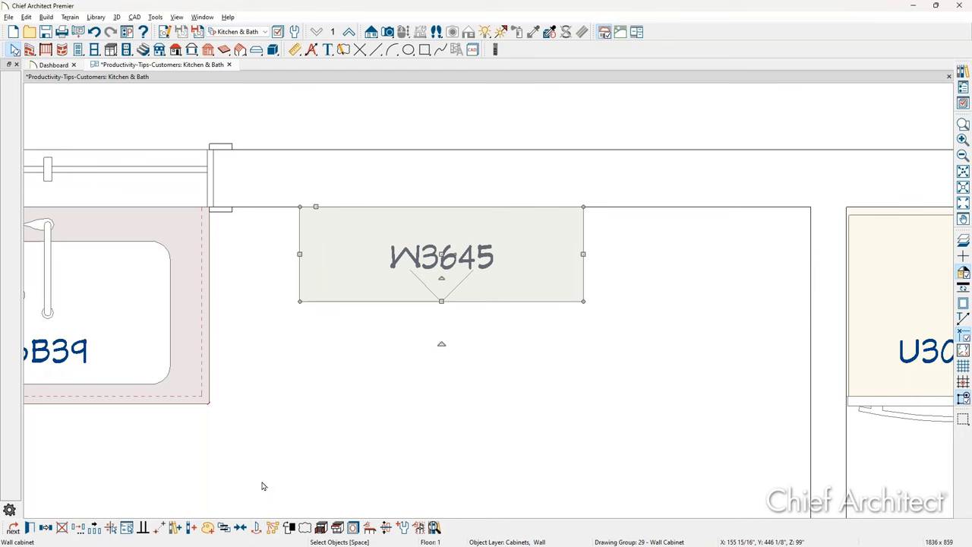
left_click(241, 531)
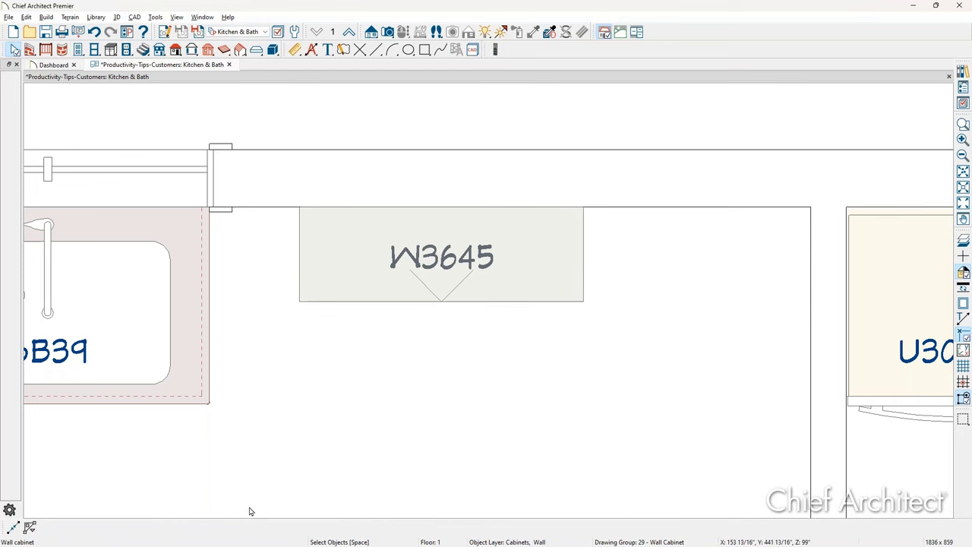
left_click(14, 525)
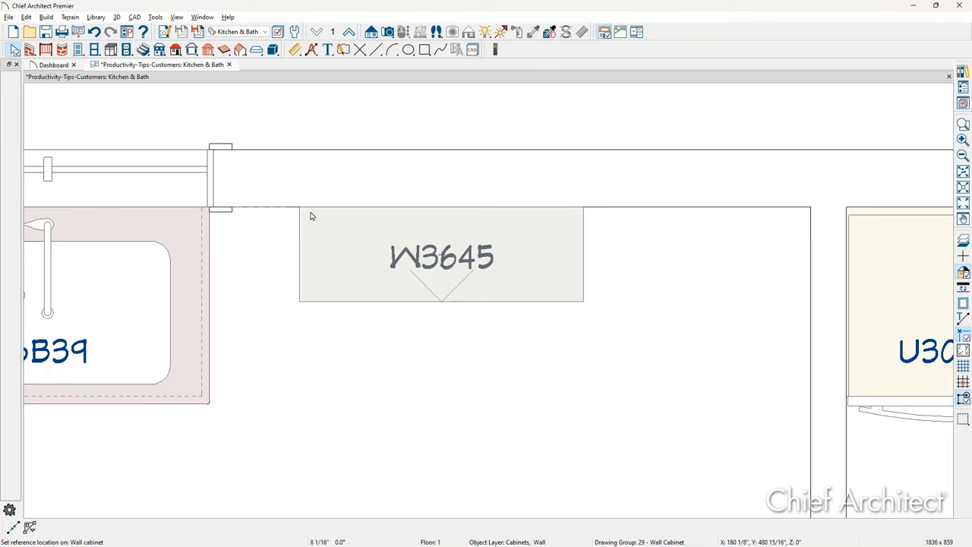
left_click(811, 208)
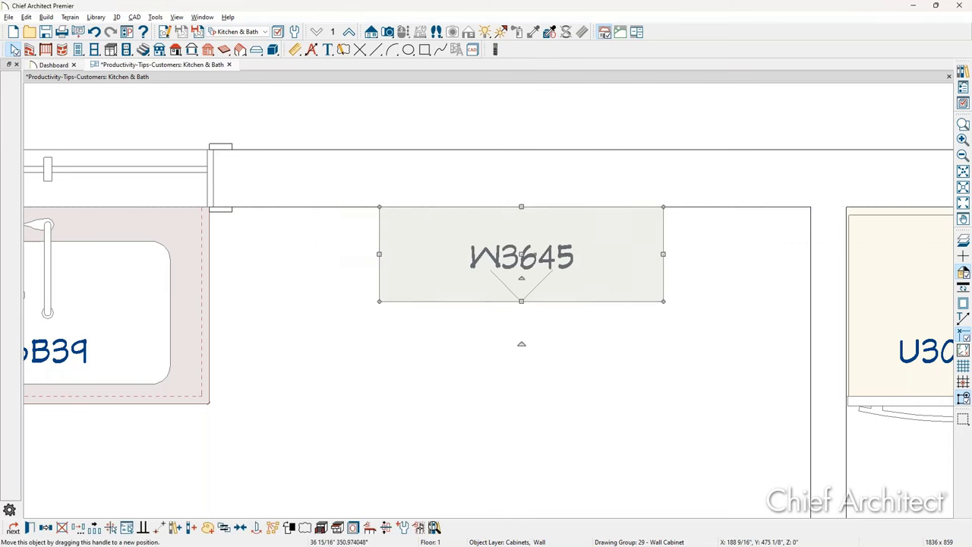
key("Escape")
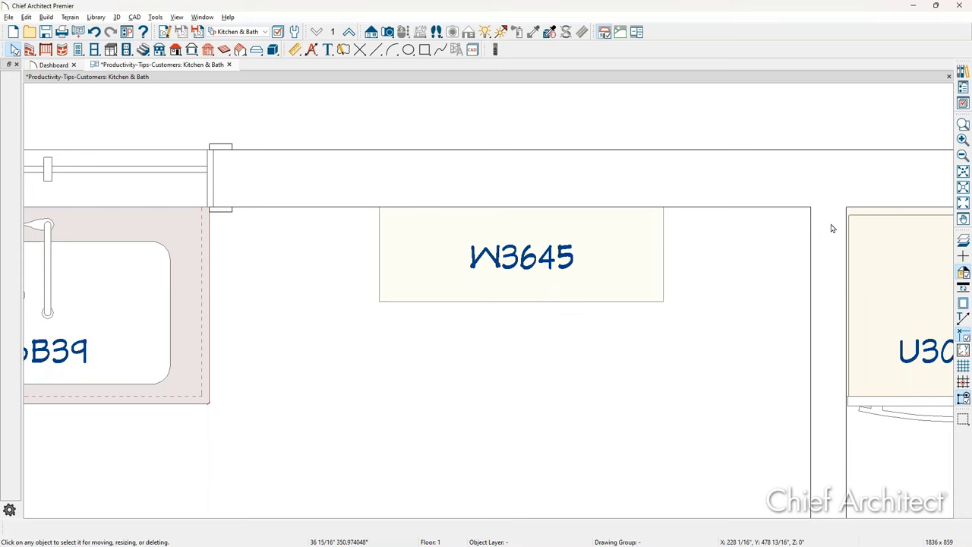
- Copy the W3645 wall cabinet to the other side of the sink by reflecting it about the SB39 base cabinet
scroll(832, 228, "down", 4)
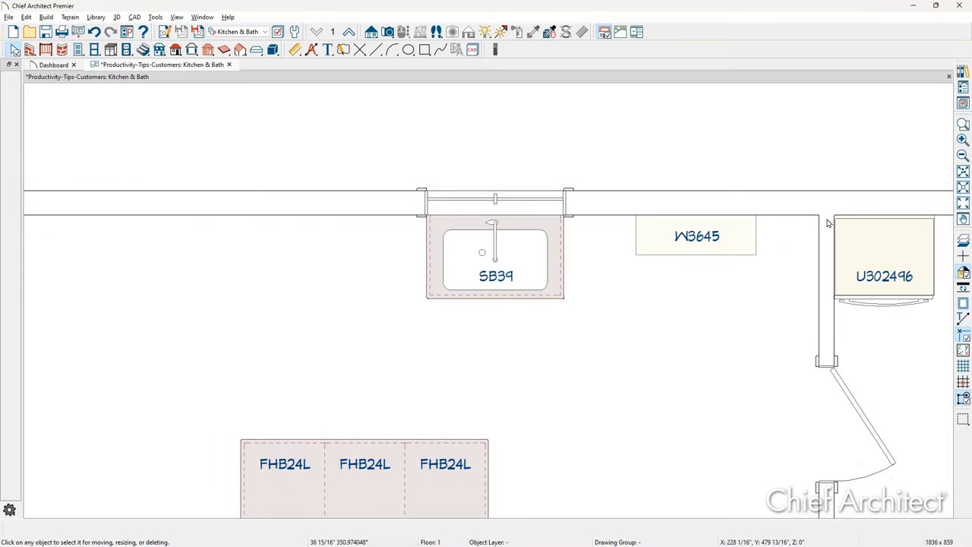
left_click(697, 241)
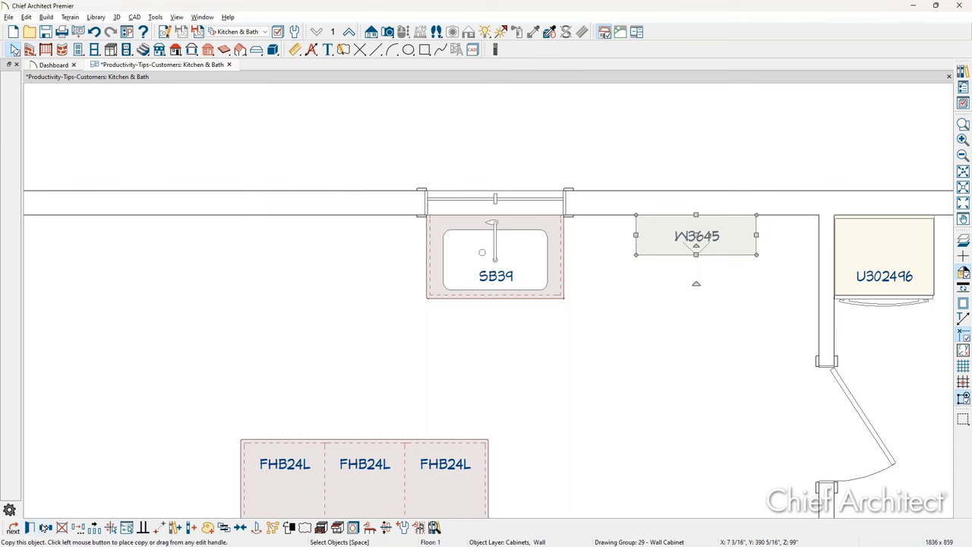
left_click(113, 426)
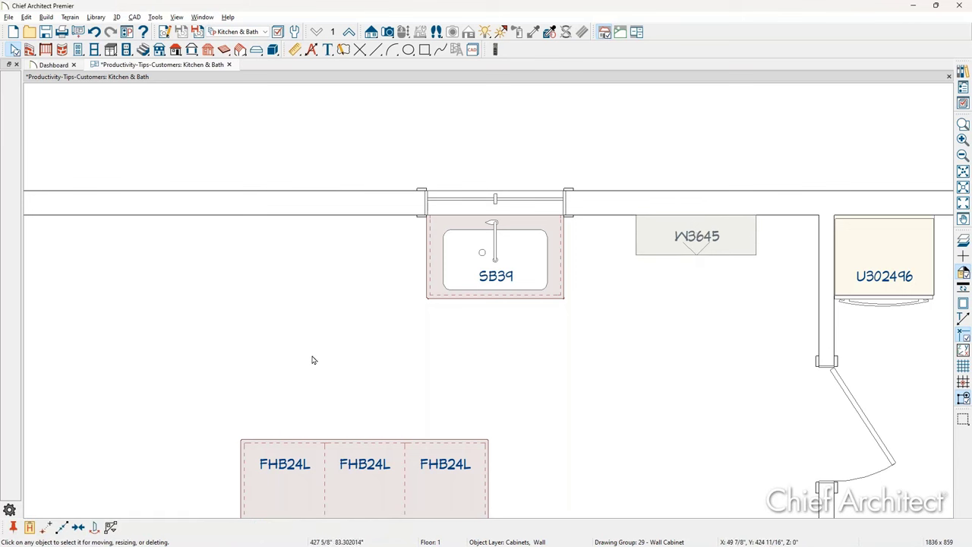
left_click(513, 258)
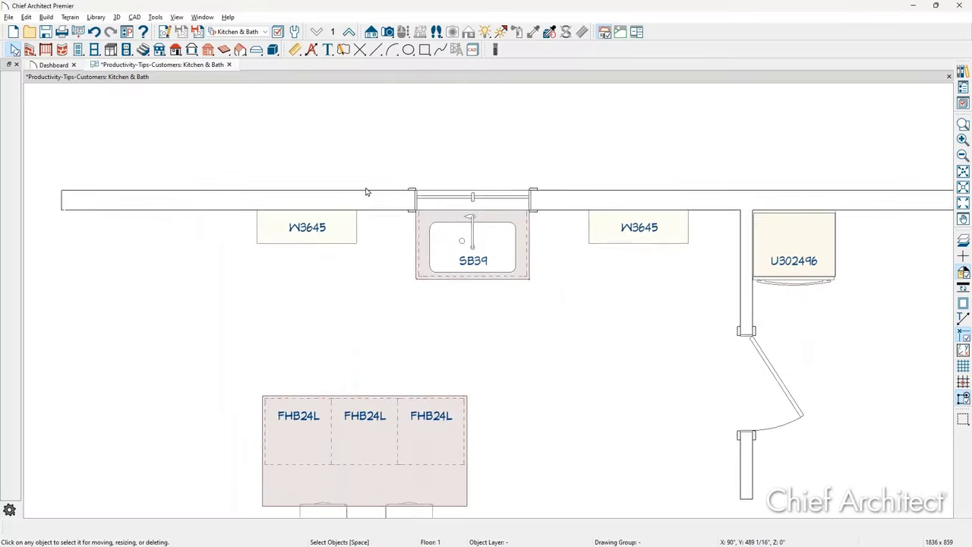
- Create a perspective floor overview of the plan and bring the exterior face of the window wall into view
scroll(365, 191, "down", 1)
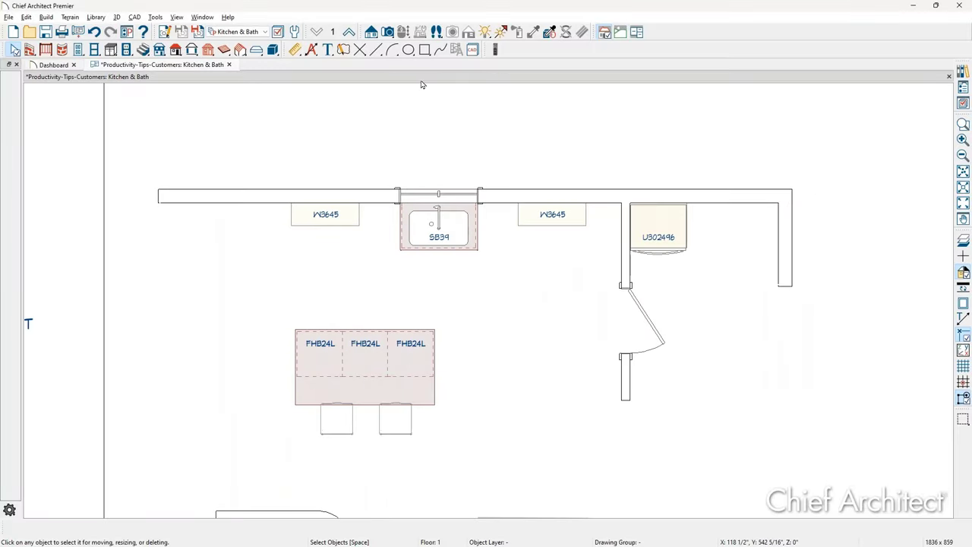
left_click(393, 34)
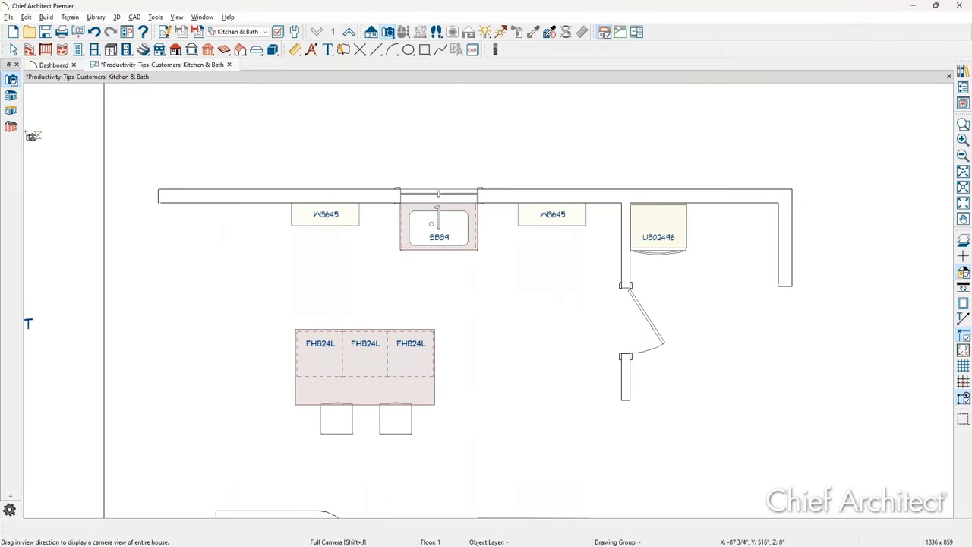
left_click(10, 111)
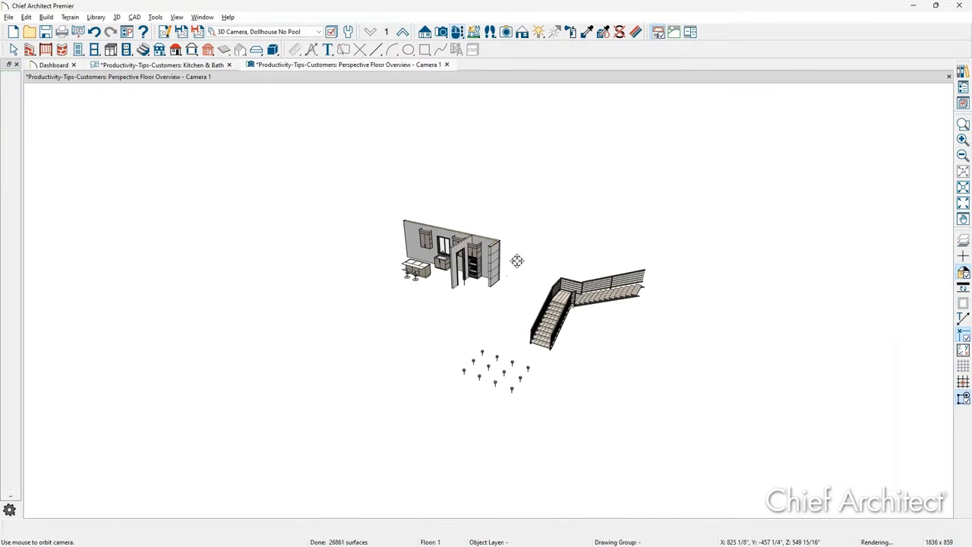
scroll(506, 251, "up", 3)
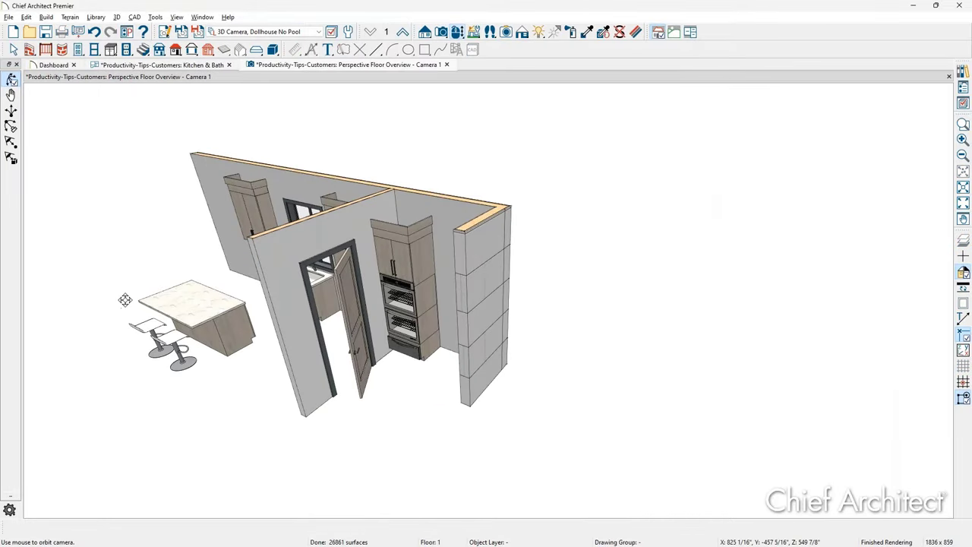
left_click_drag(126, 300, 582, 346)
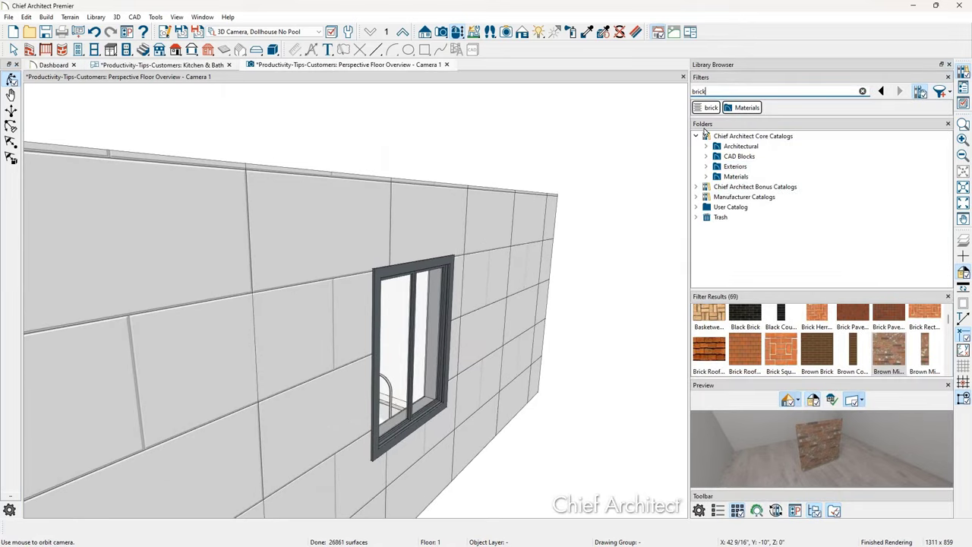
- Remove the brick and Materials filters from the library browser and collapse the Materials folder
left_click(699, 108)
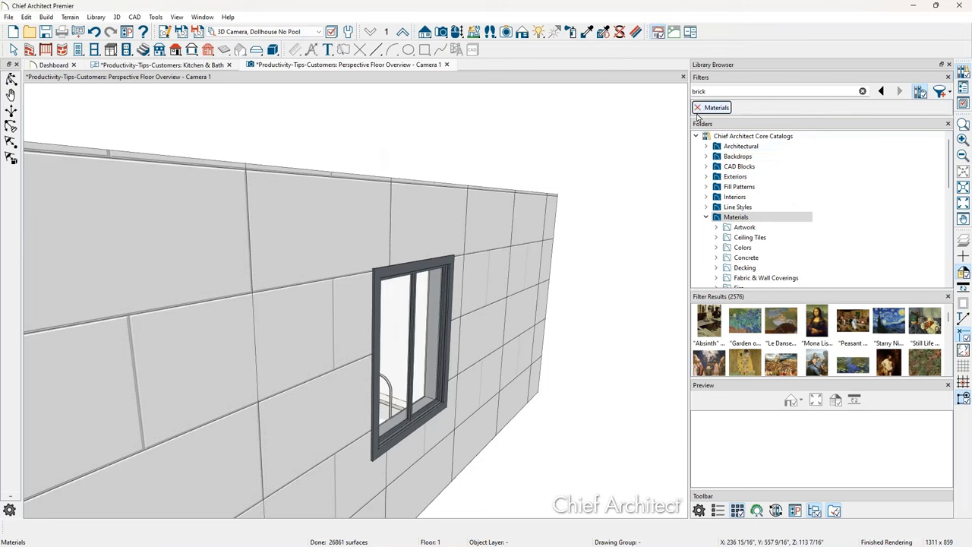
left_click(705, 217)
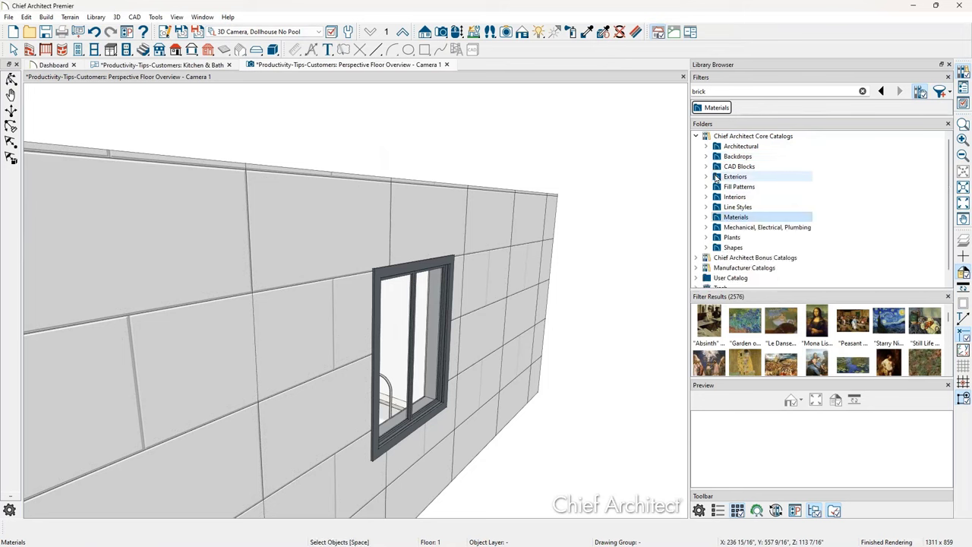
scroll(727, 219, "down", 1)
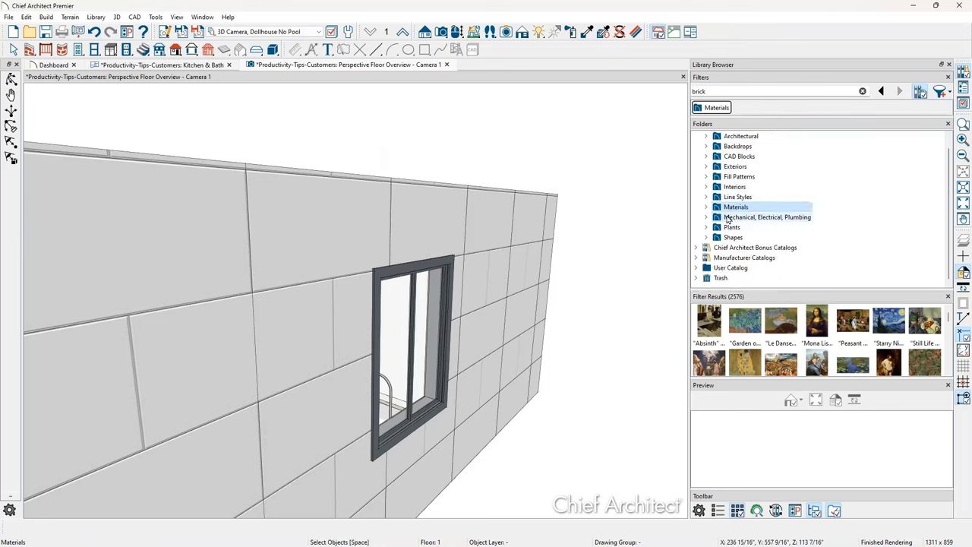
left_click(699, 109)
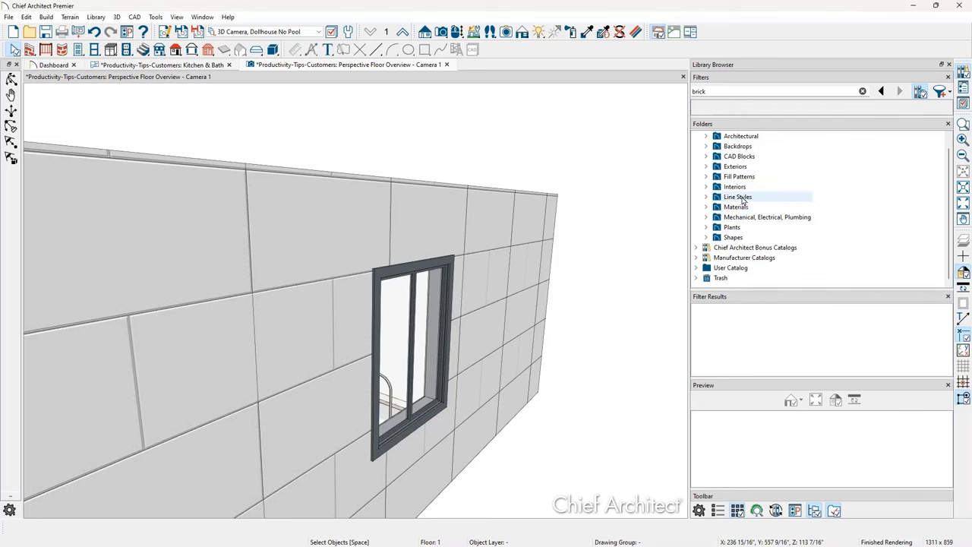
- Filter the library to Benjamin Moore Paints within the Manufacturer Catalogs
left_click(696, 258)
scroll(748, 252, "down", 2)
scroll(748, 252, "down", 3)
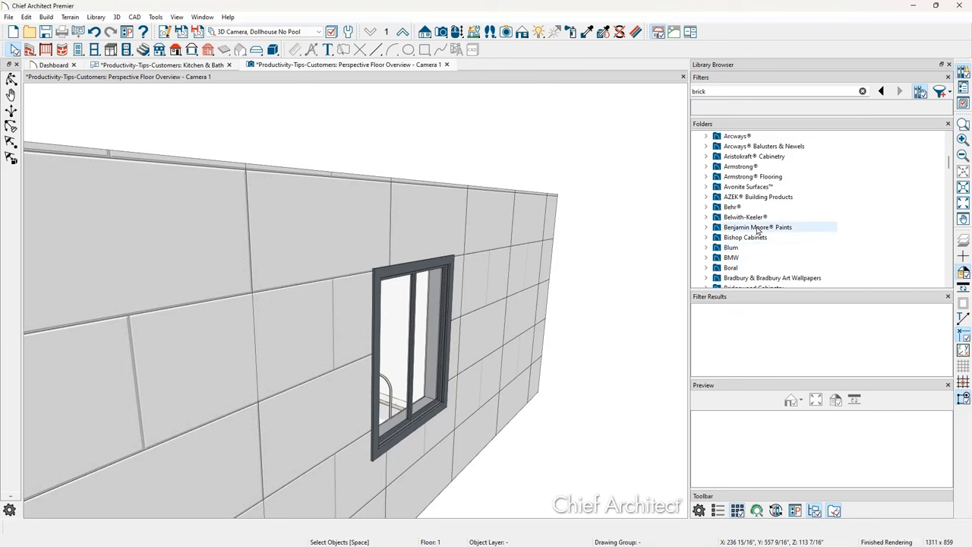
left_click(760, 228)
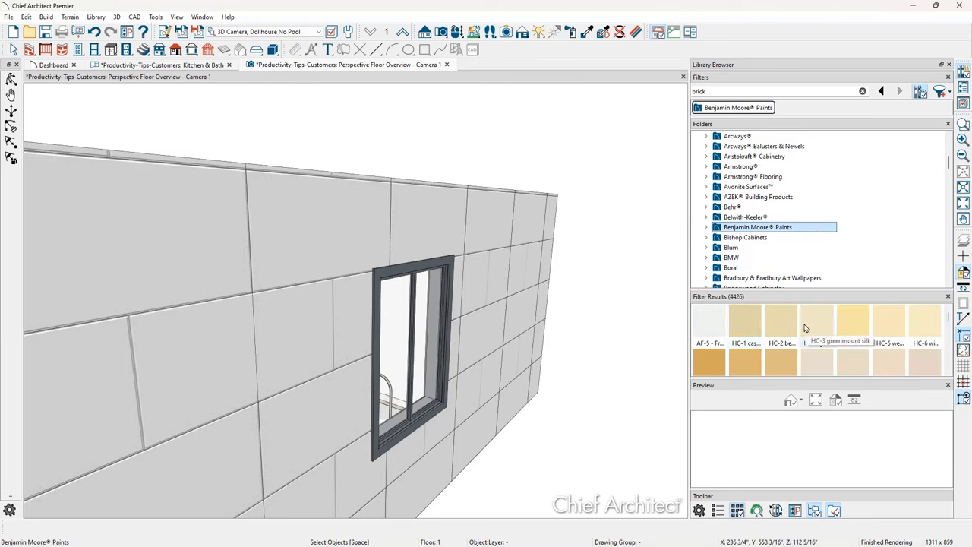
- Paint the exterior casing of the window with the AF-25 Paper Mache color
scroll(801, 335, "down", 1)
left_click(782, 358)
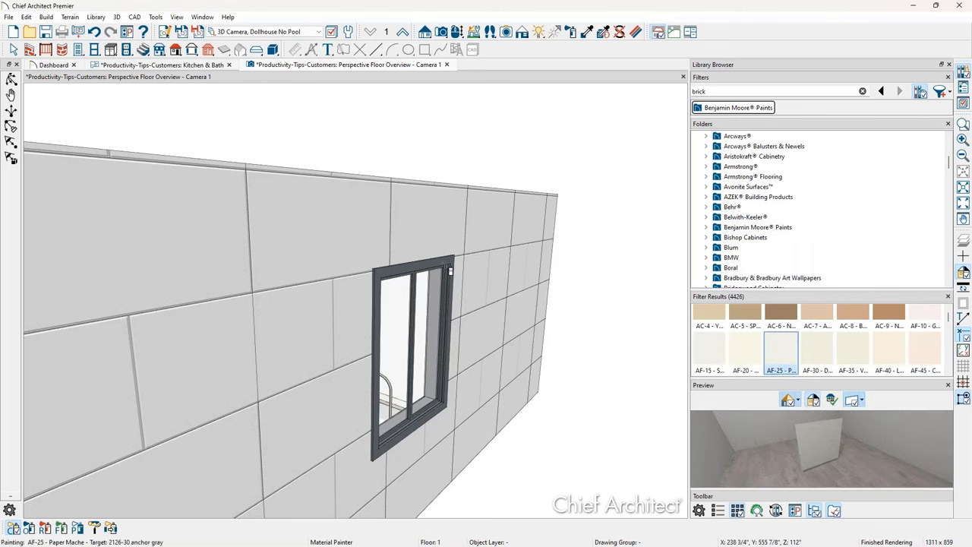
left_click(449, 269)
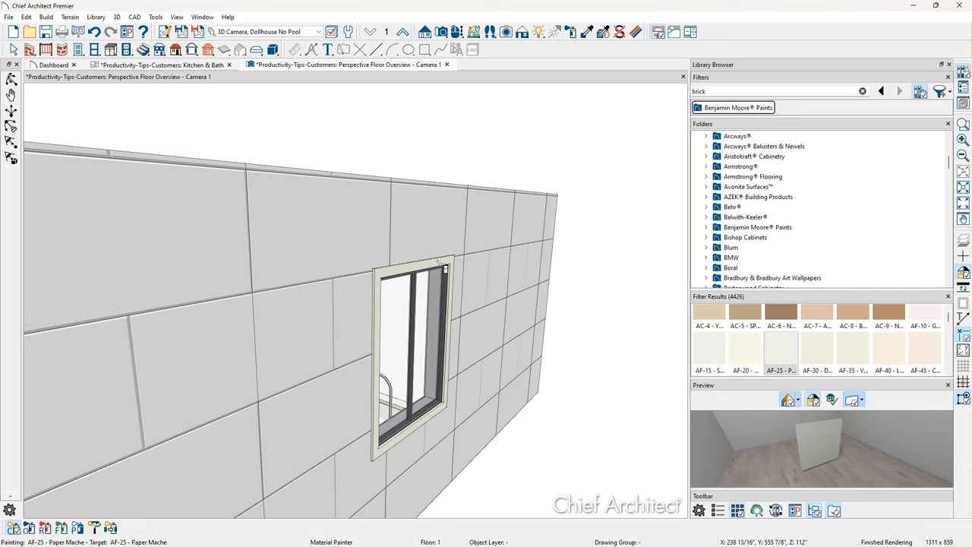
- Try the AF-25 Paper Mache color on the exterior wall panels, and undo it
left_click(548, 279)
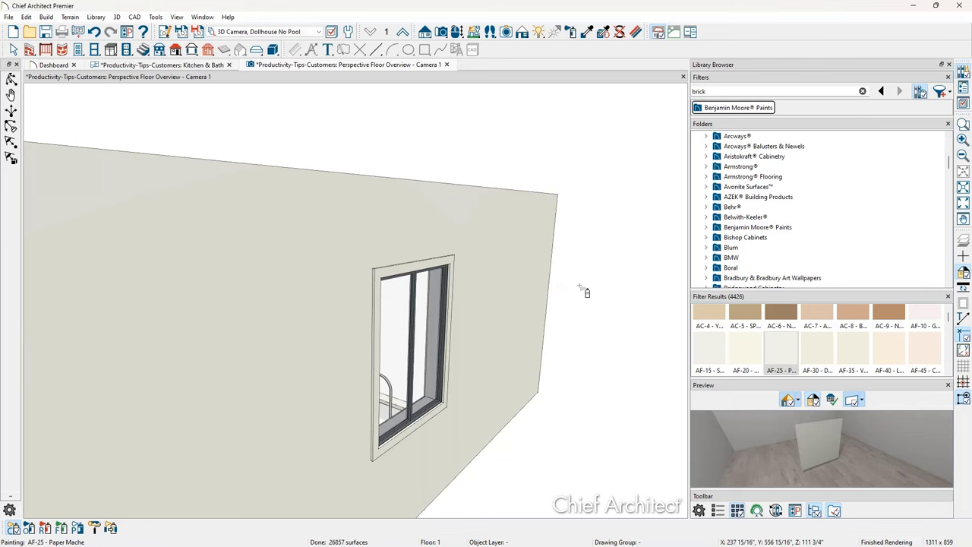
key("ctrl+z")
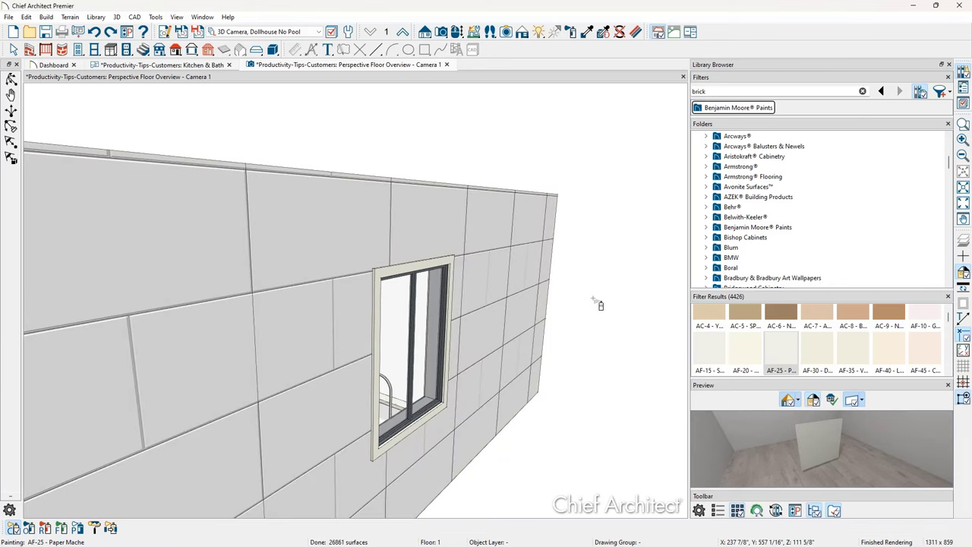
- Paint the interior casing of the window above the sink with the AF-25 Paper Mache color
middle_click_drag(598, 304, 643, 302)
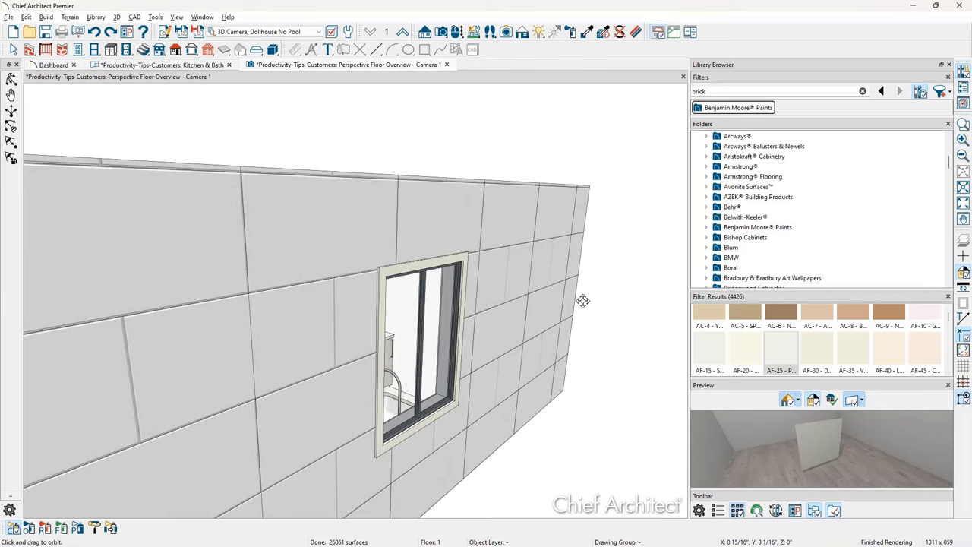
left_click_drag(604, 304, 296, 286)
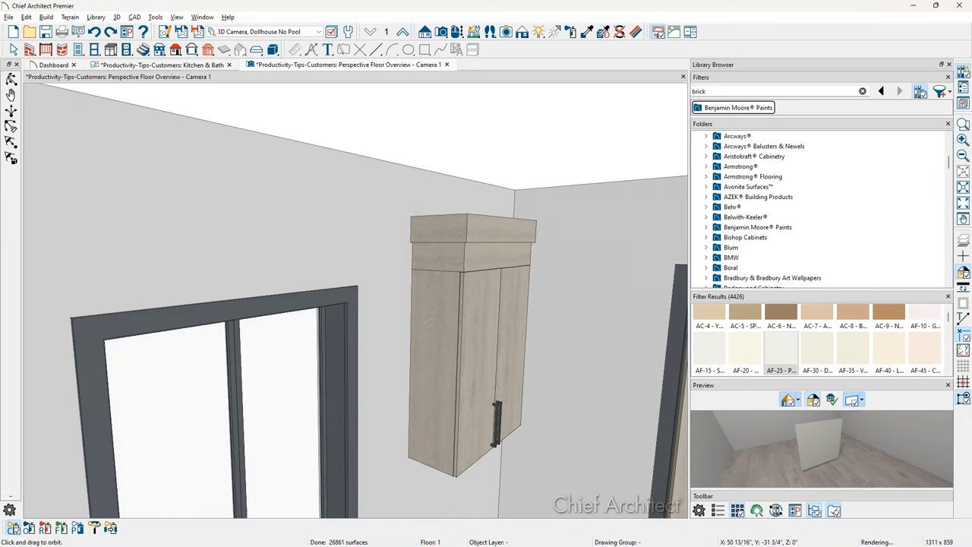
scroll(260, 278, "down", 5)
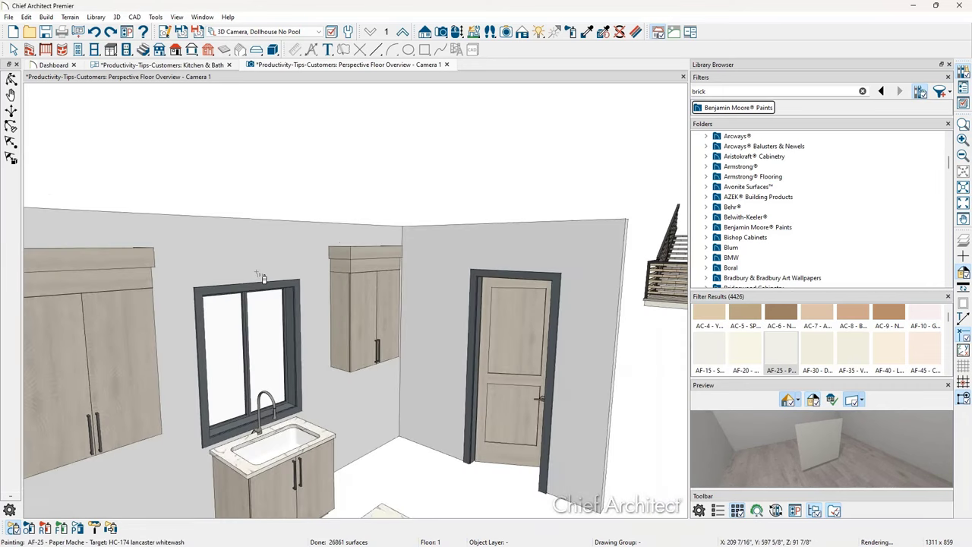
scroll(266, 275, "up", 3)
scroll(271, 274, "down", 2)
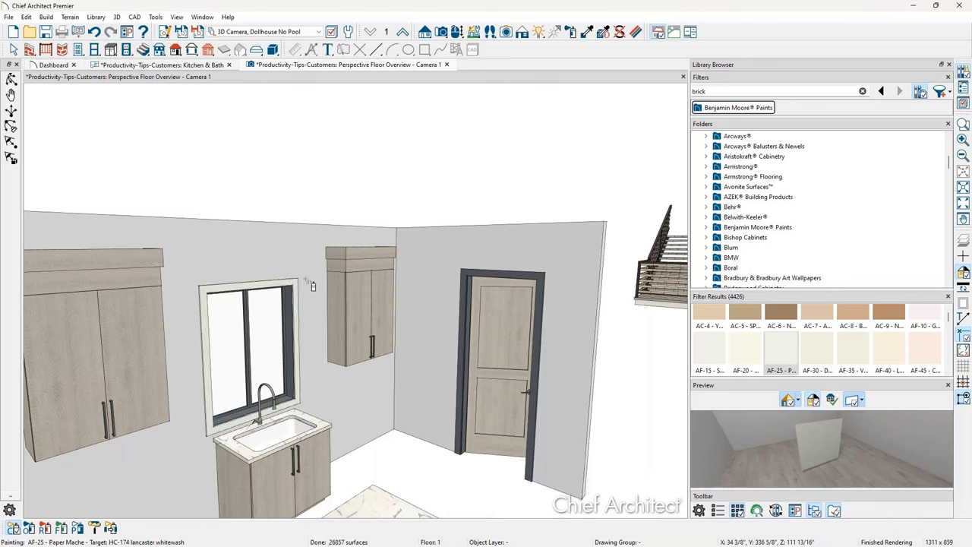
- Paint both the interior and the exterior casing of the sink window with AC-6 New Chestnut
left_click(782, 315)
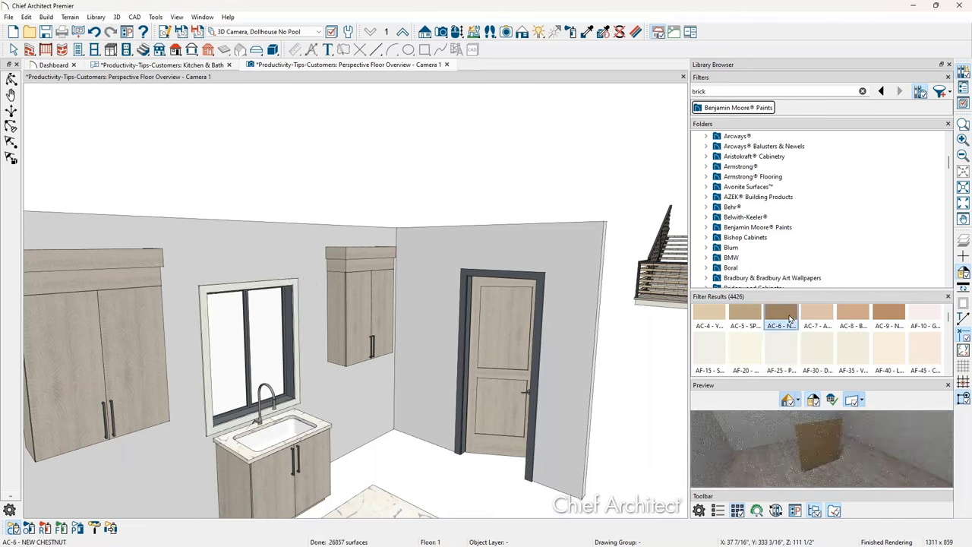
left_click(274, 285)
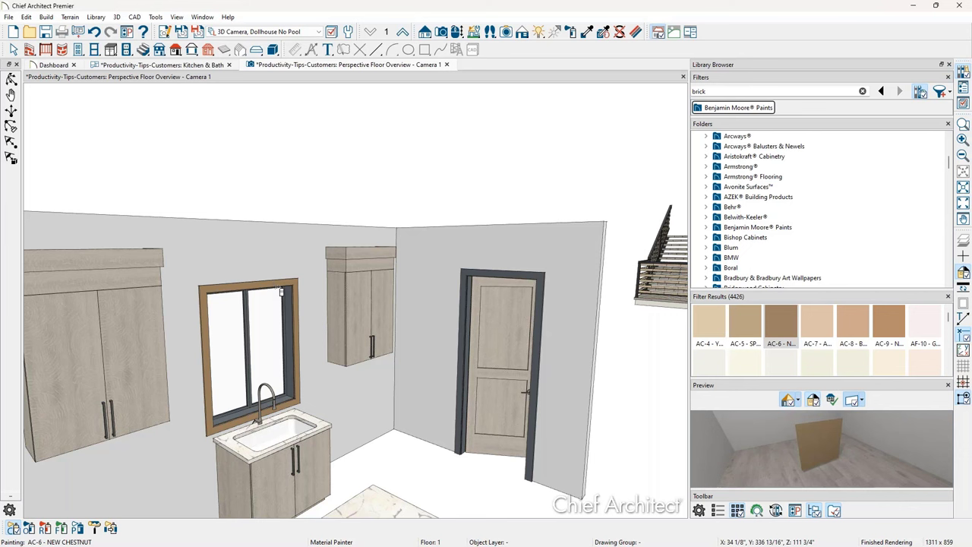
mouse_move(280, 291)
middle_mouse_down()
mouse_move(391, 288)
mouse_move(397, 342)
middle_mouse_up()
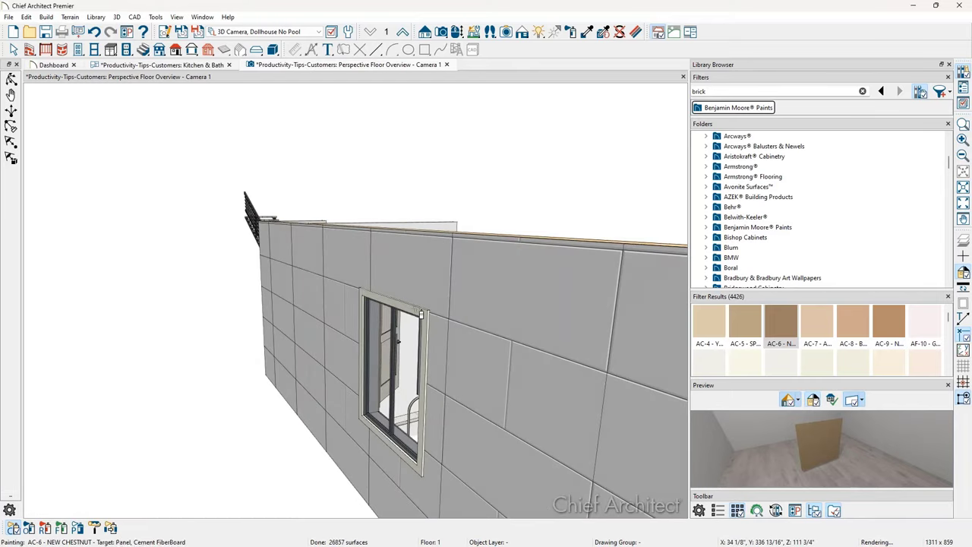
left_click(396, 342)
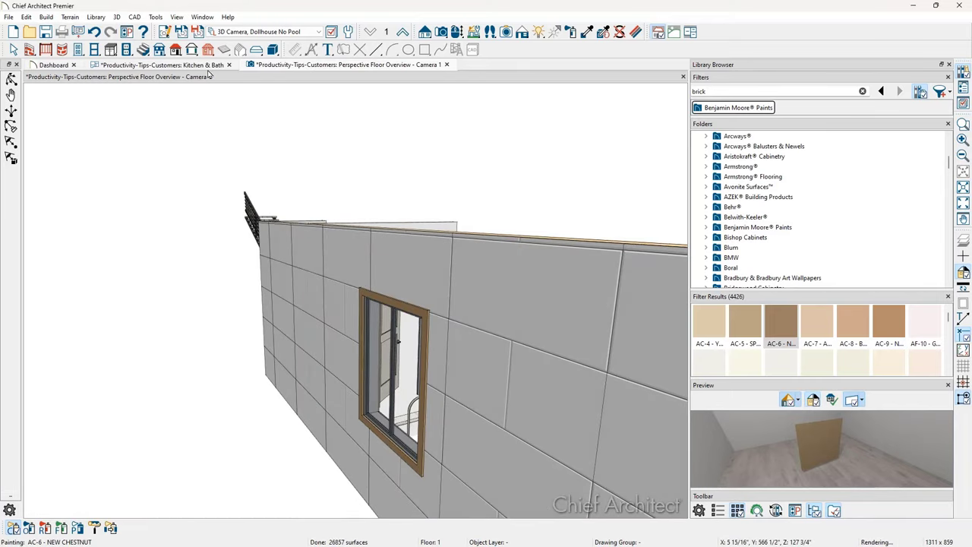
- Return to the Kitchen & Bath plan view and examine the Orbit in 3D and Pan entries on the hotkey chart
left_click(205, 67)
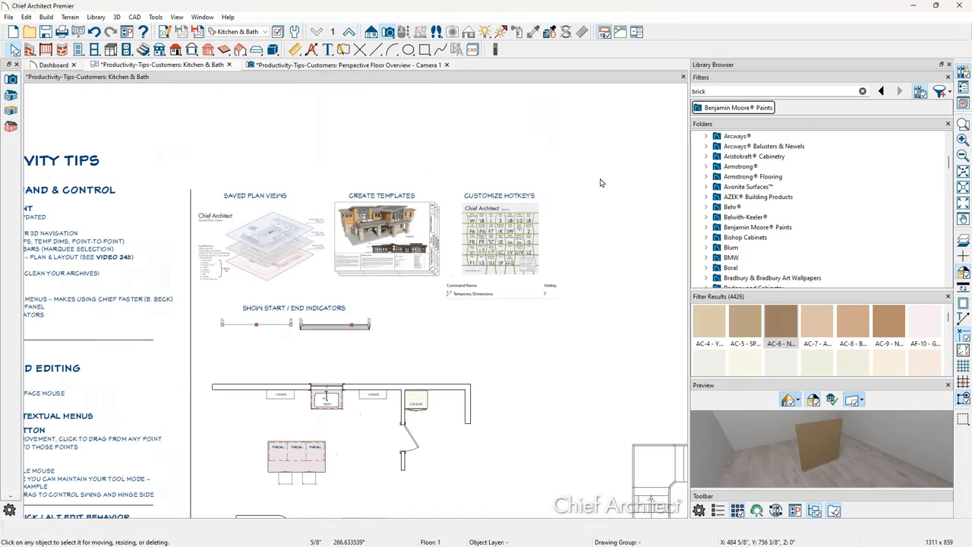
scroll(523, 222, "up", 6)
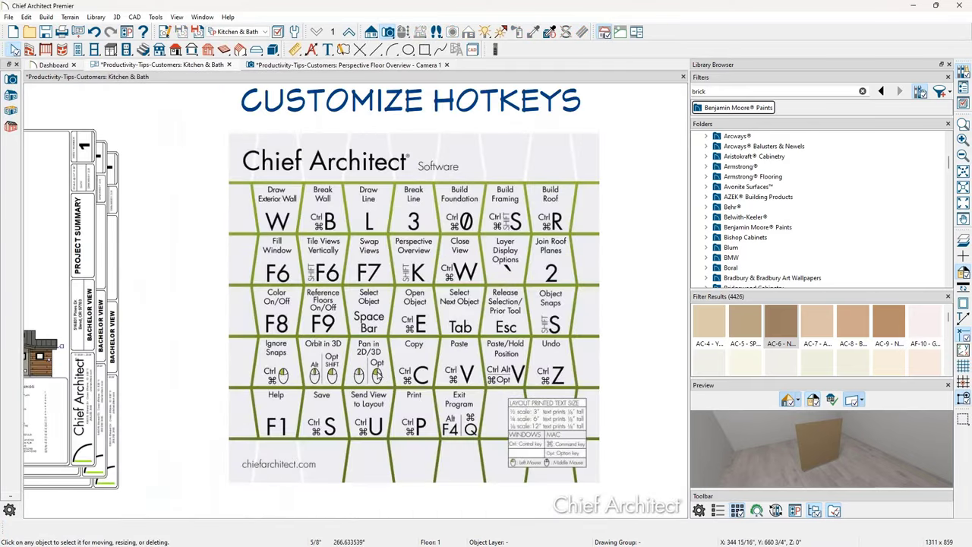
scroll(378, 375, "up", 2)
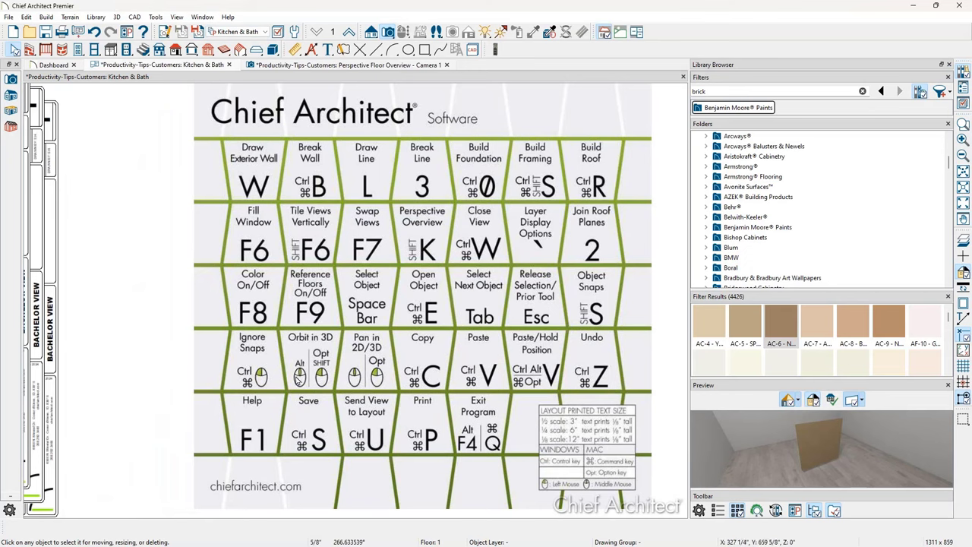
scroll(300, 378, "up", 4)
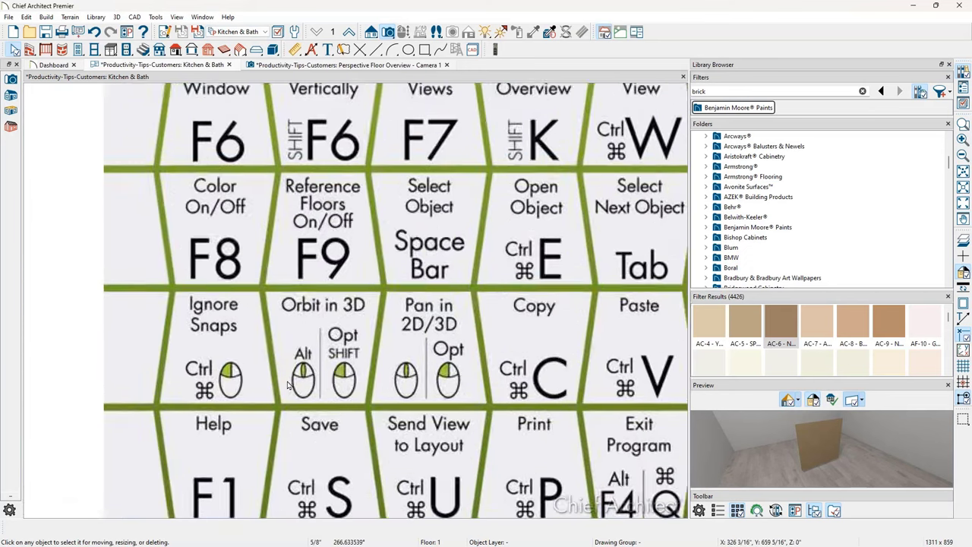
scroll(289, 386, "up", 3)
scroll(295, 342, "down", 1)
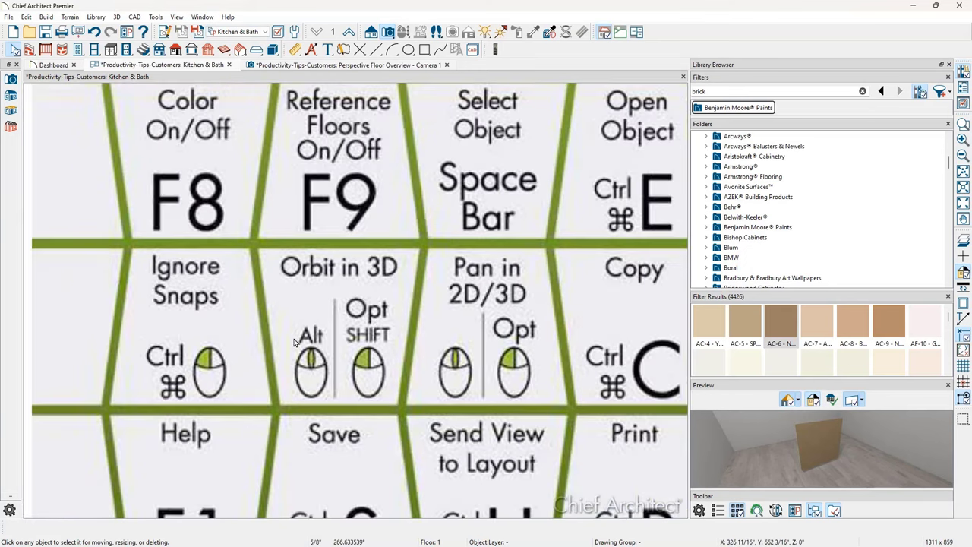
scroll(294, 342, "down", 2)
scroll(295, 342, "down", 2)
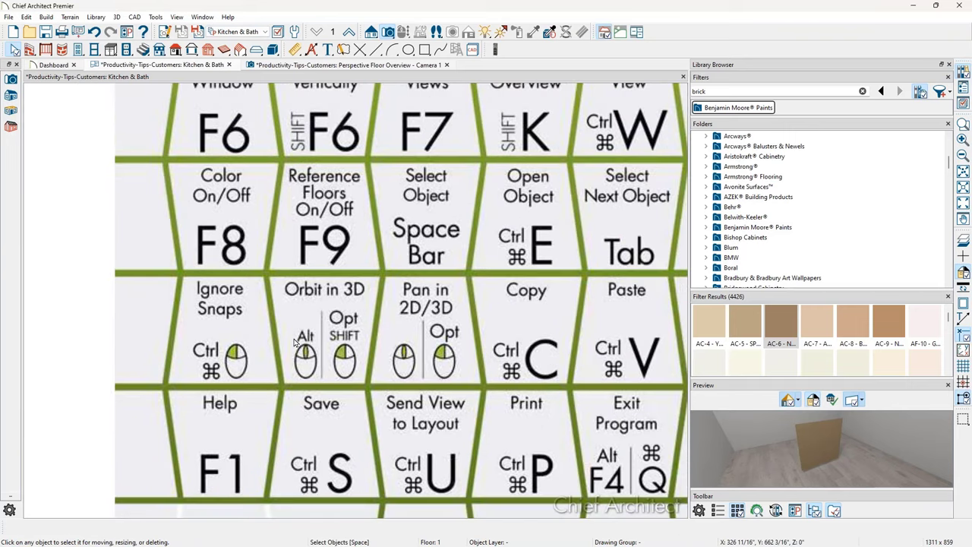
scroll(308, 335, "down", 3)
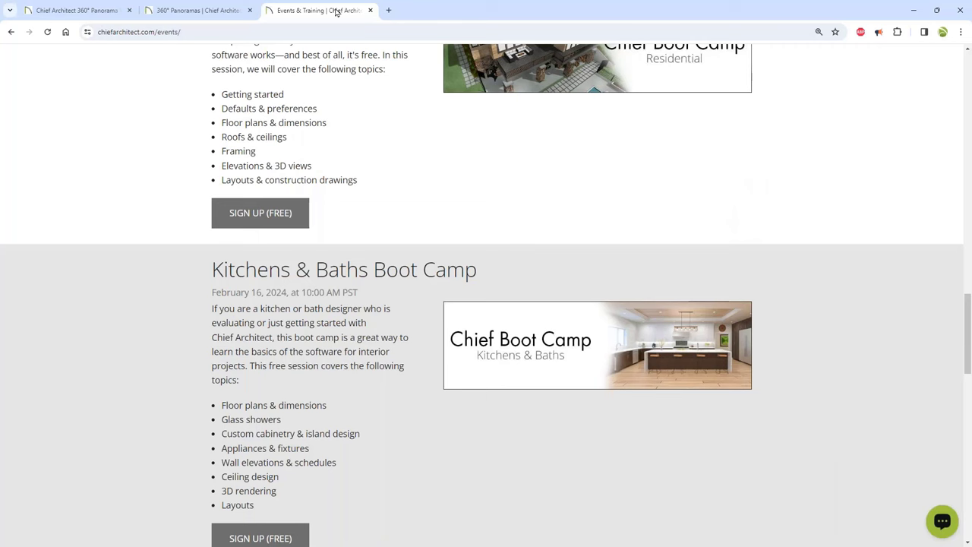
- Switch to the web browser and duplicate the Chief Architect Events & Training page in a new tab
right_click(344, 15)
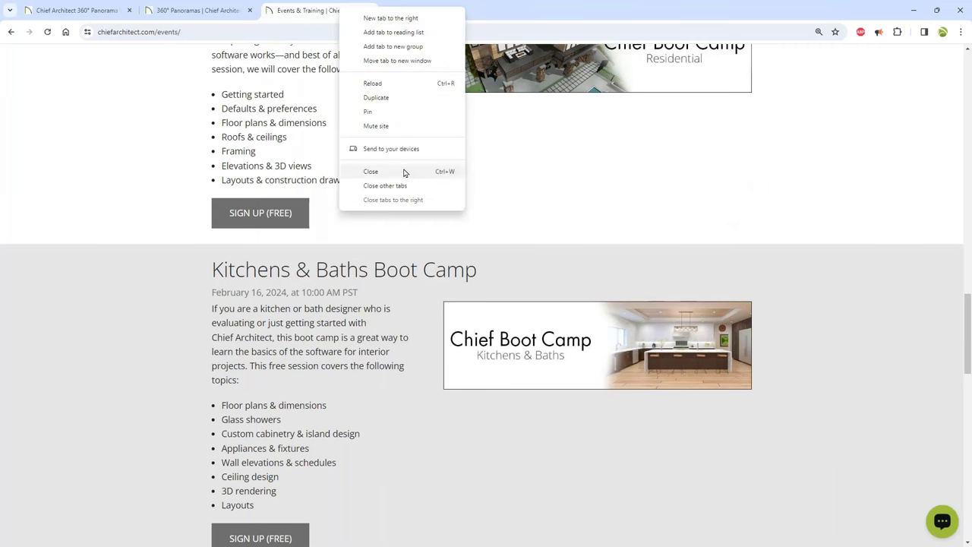
key("Escape")
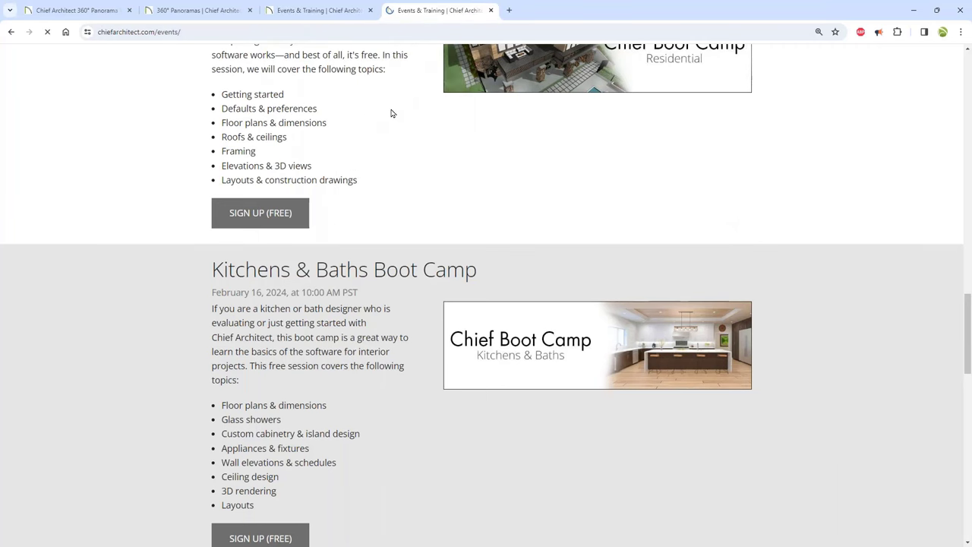
scroll(486, 295, "up", 3)
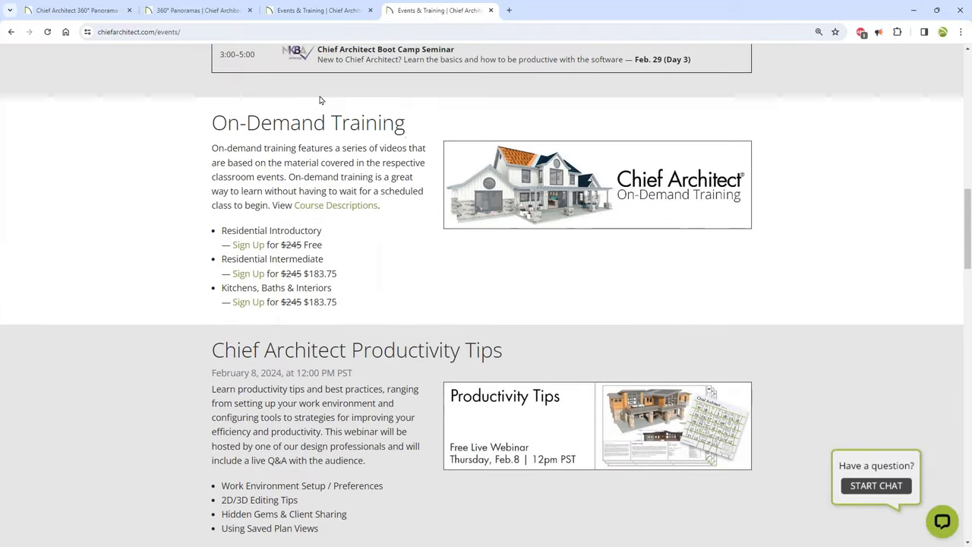
- Load the chiefarchitect.com home page in the duplicated tab and reveal the User Center options
left_click(188, 32)
left_click(189, 31)
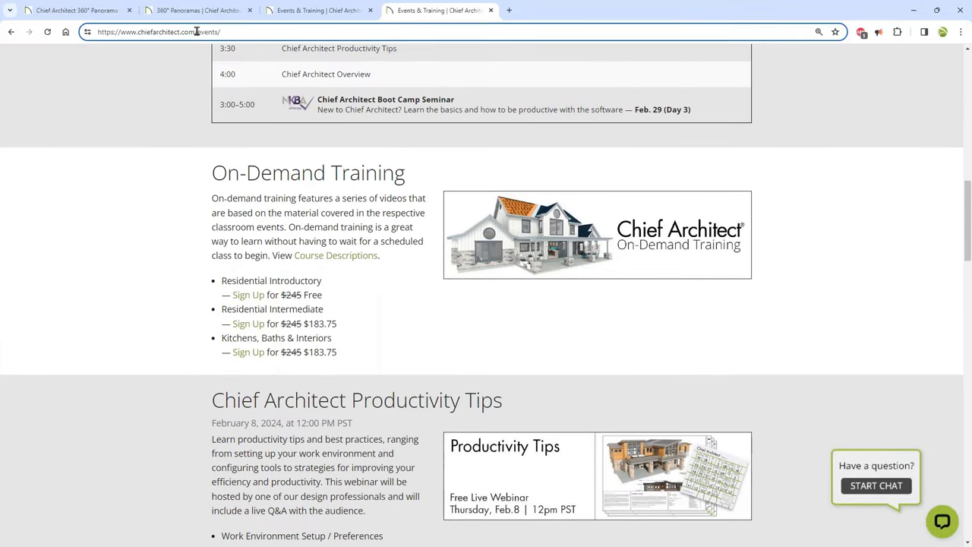
left_click_drag(193, 32, 222, 31)
key("BackSpace")
key("Return")
mouse_move(382, 115)
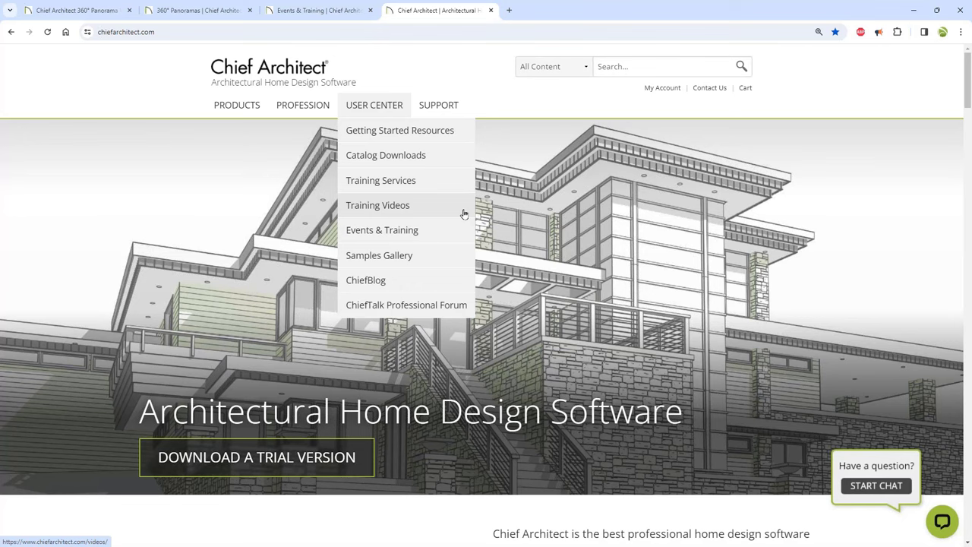
- Open the Recorded Live Stream Webinars playlist in Training Videos and load the "Terrain and Site Plans: Learn the Basics" video page
left_click(434, 214)
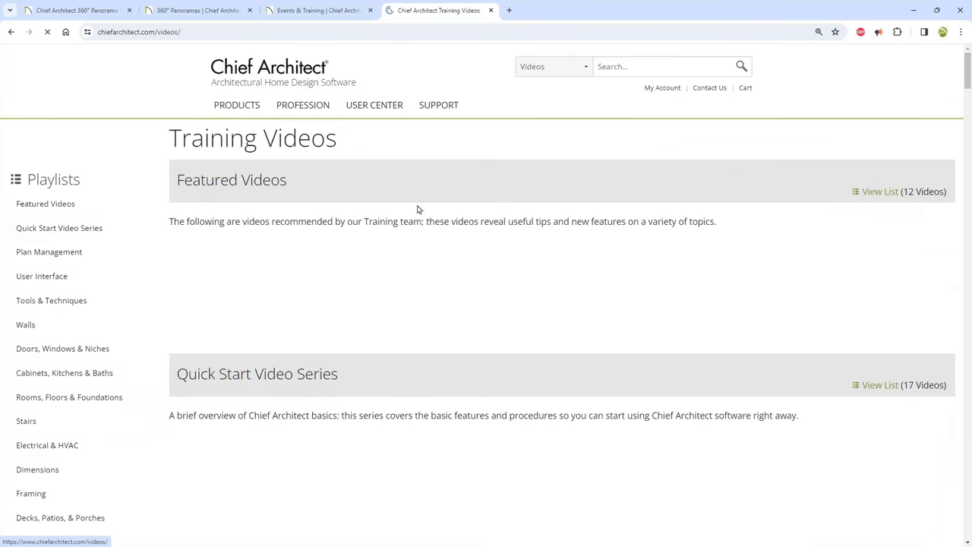
scroll(79, 304, "down", 10)
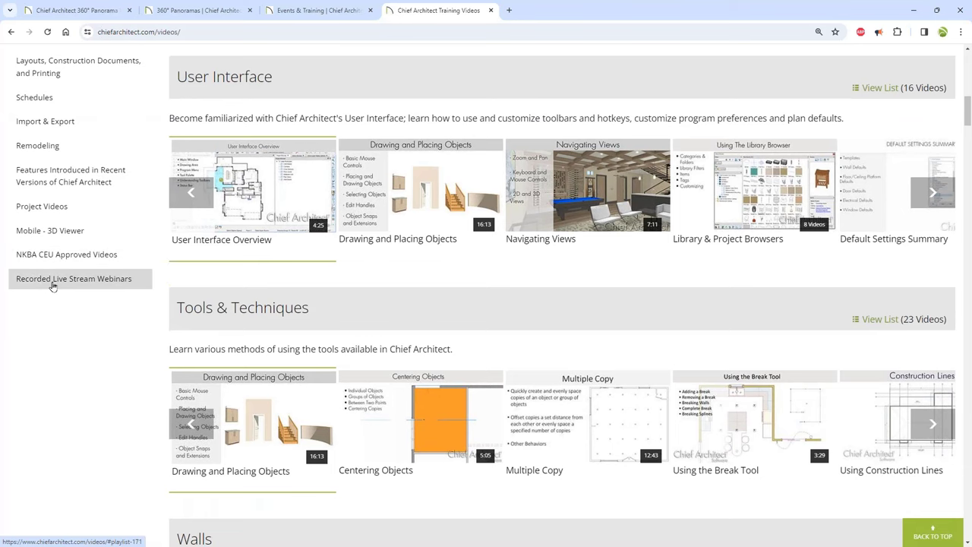
left_click(53, 281)
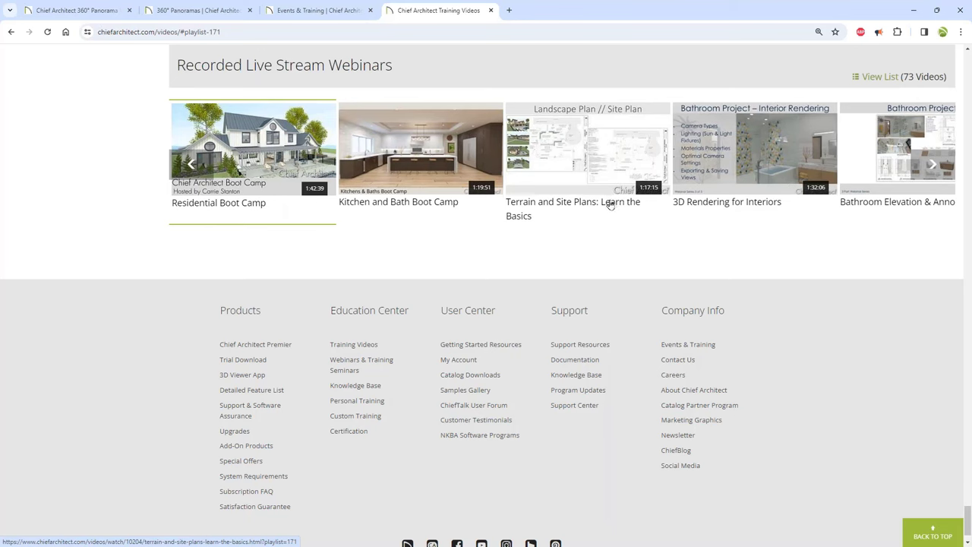
left_click(634, 152)
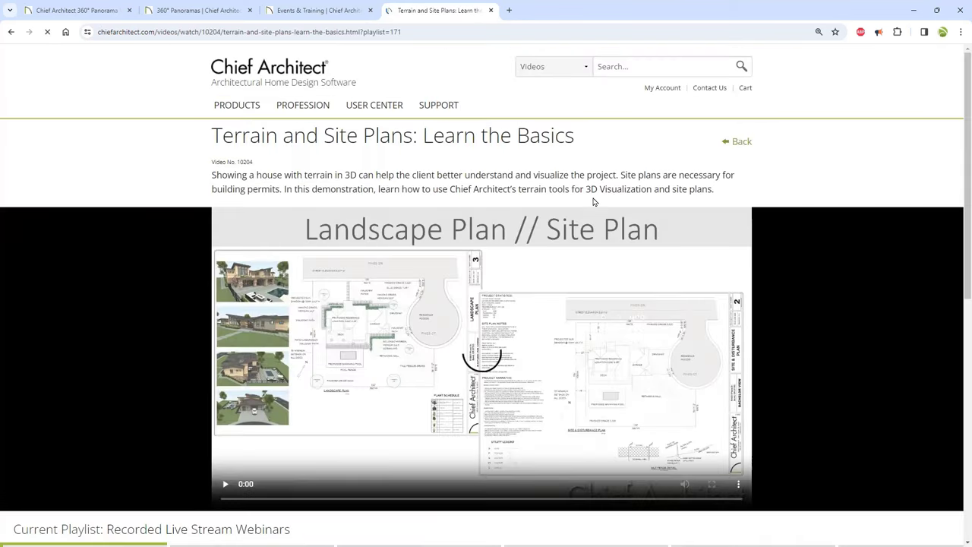
scroll(595, 201, "down", 1)
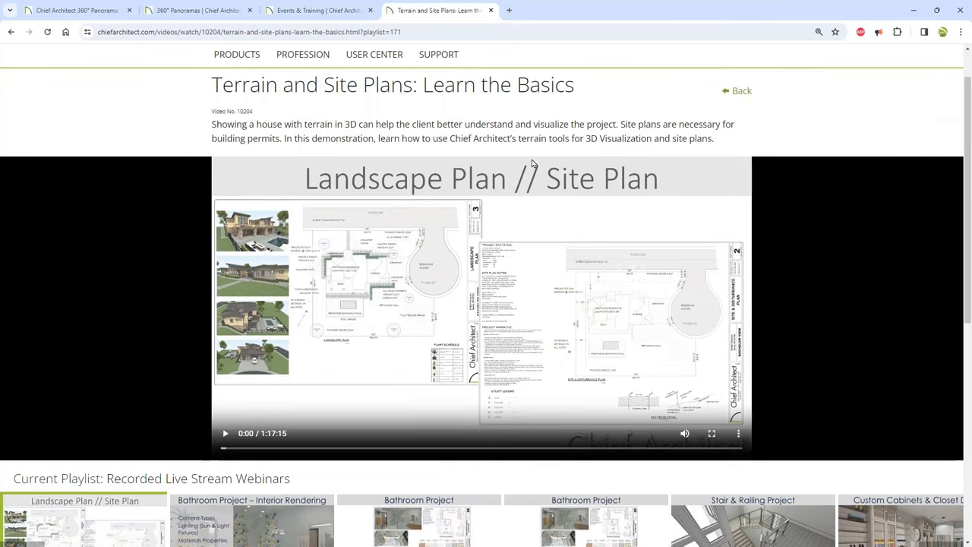
left_click(912, 10)
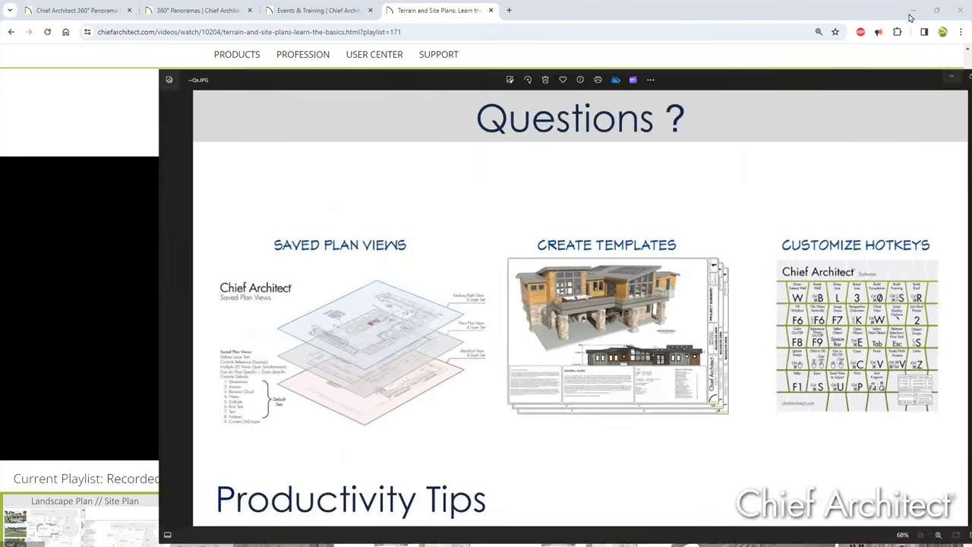
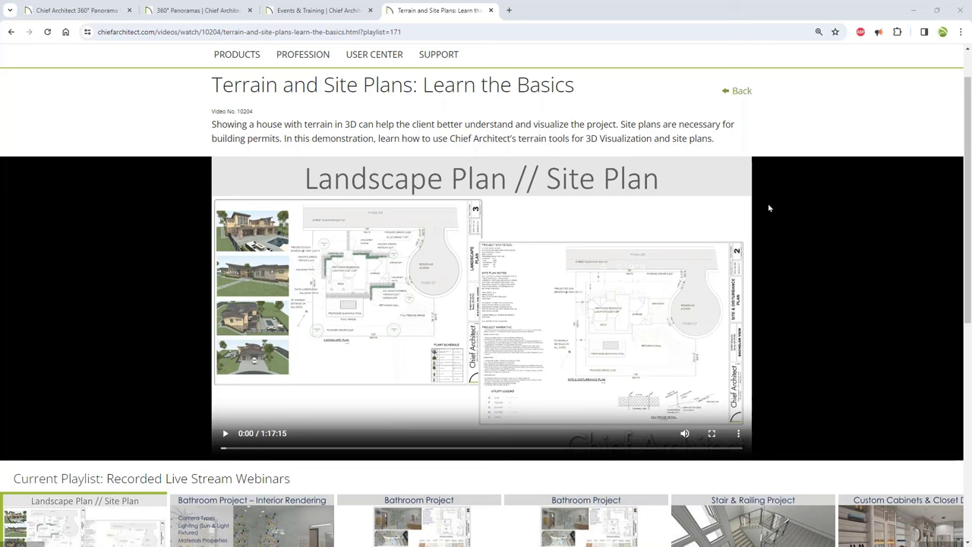
- Switch to Chief Architect and close the Productivity-Tips-Customers plan without saving its changes
left_click(914, 13)
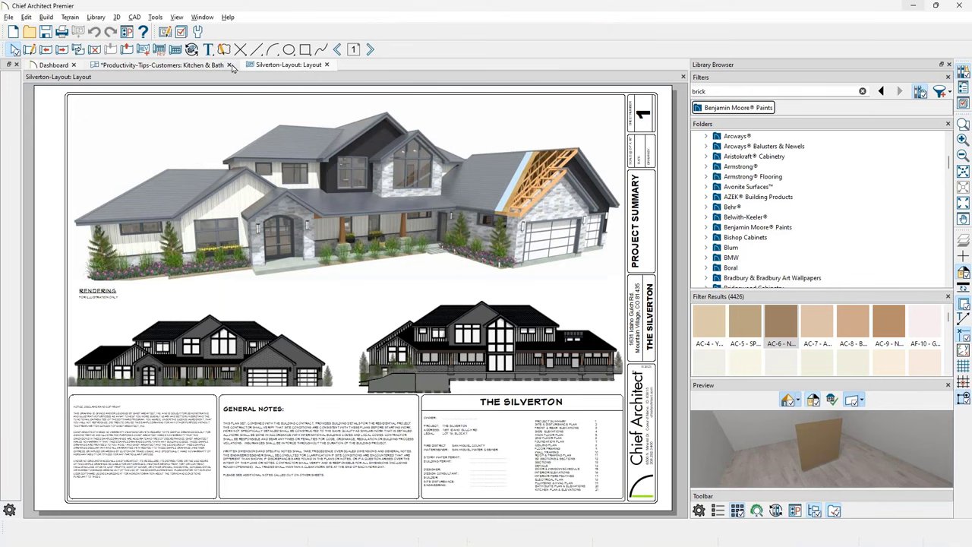
left_click(230, 66)
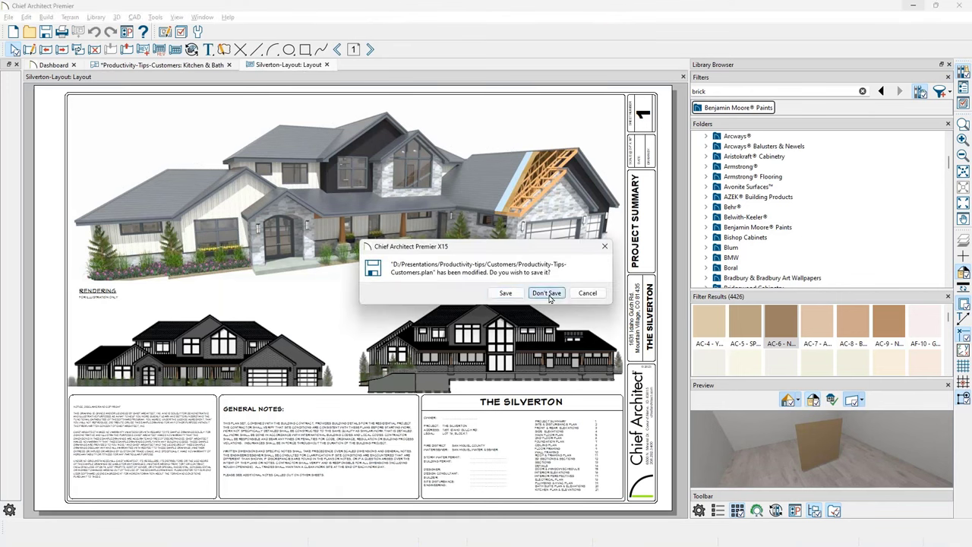
left_click(548, 292)
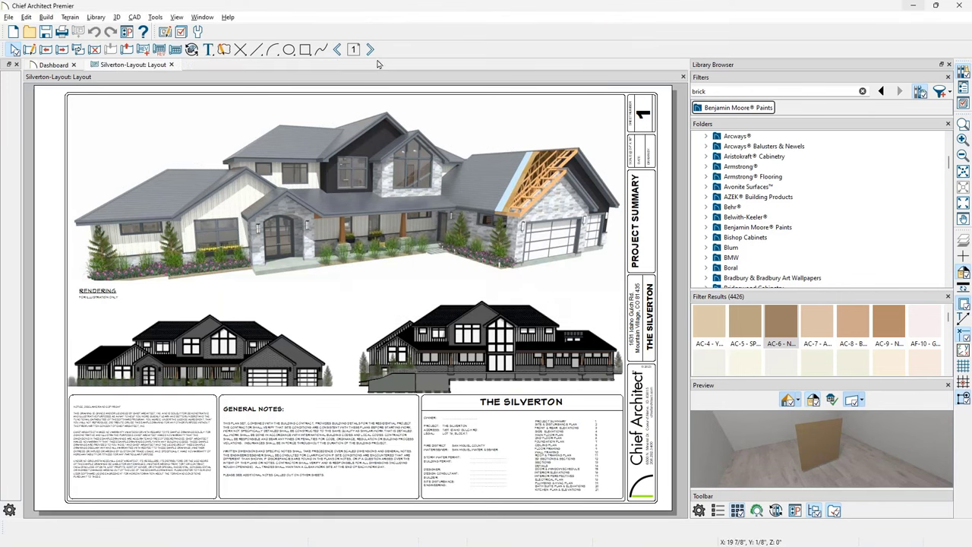
- Go to page 21, Kitchen Plan & Elevations, of the Silverton layout and close the Library Browser
left_click(269, 344)
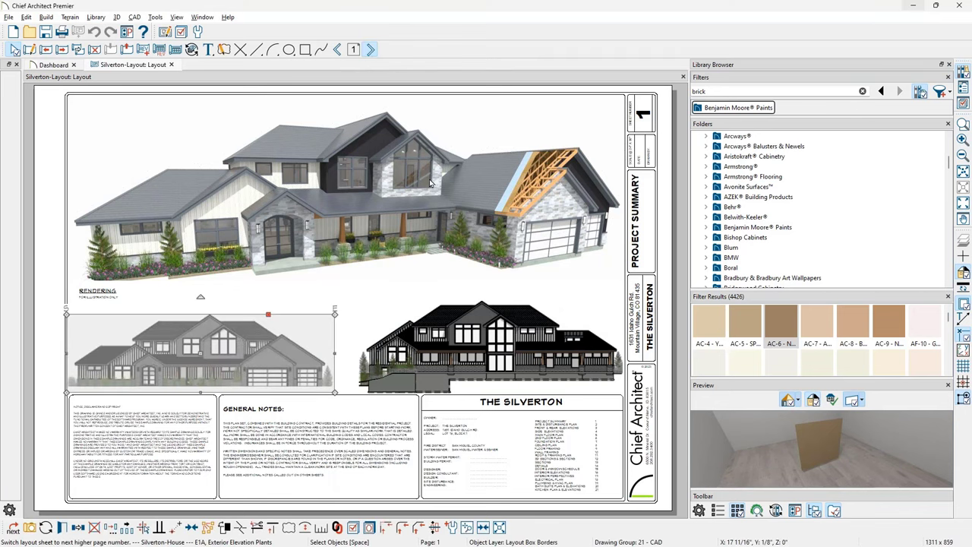
left_click(370, 49)
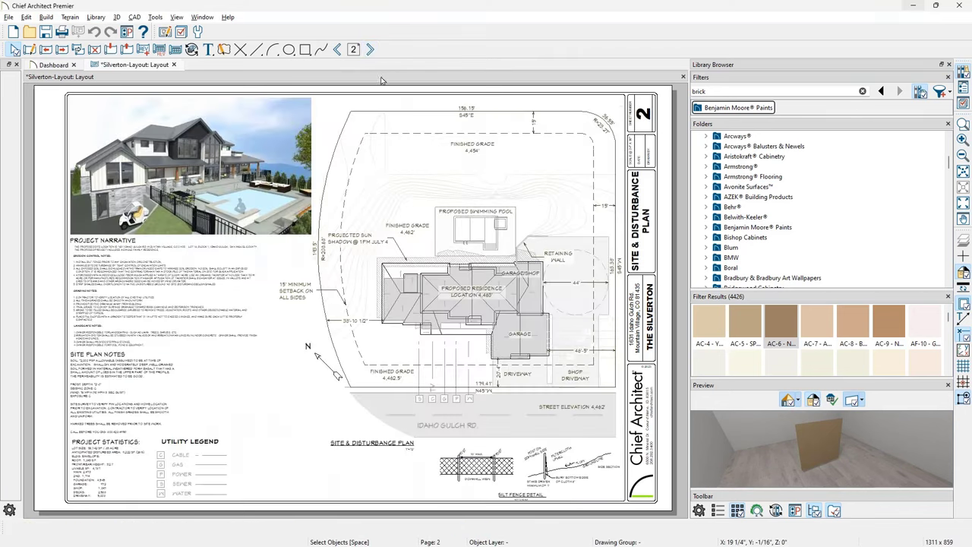
left_click(354, 50)
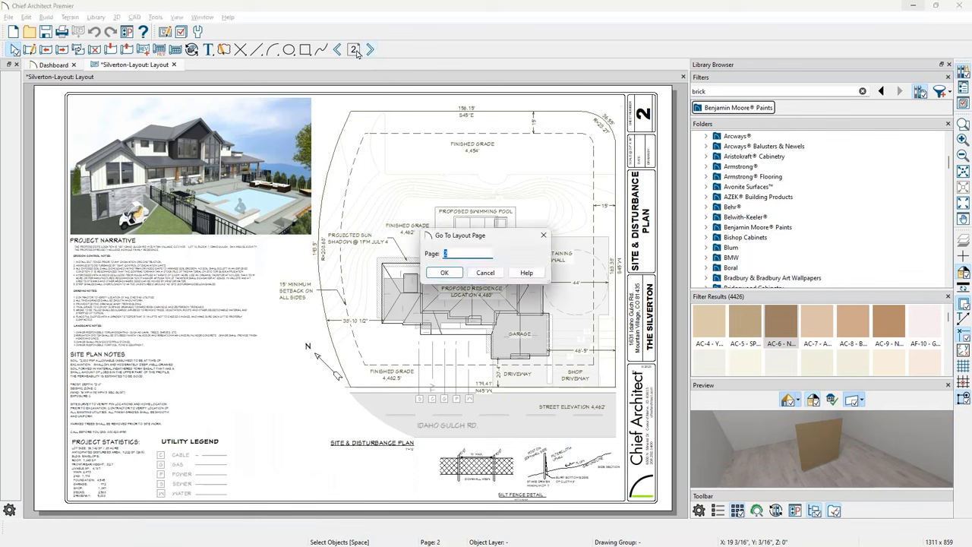
key("Escape")
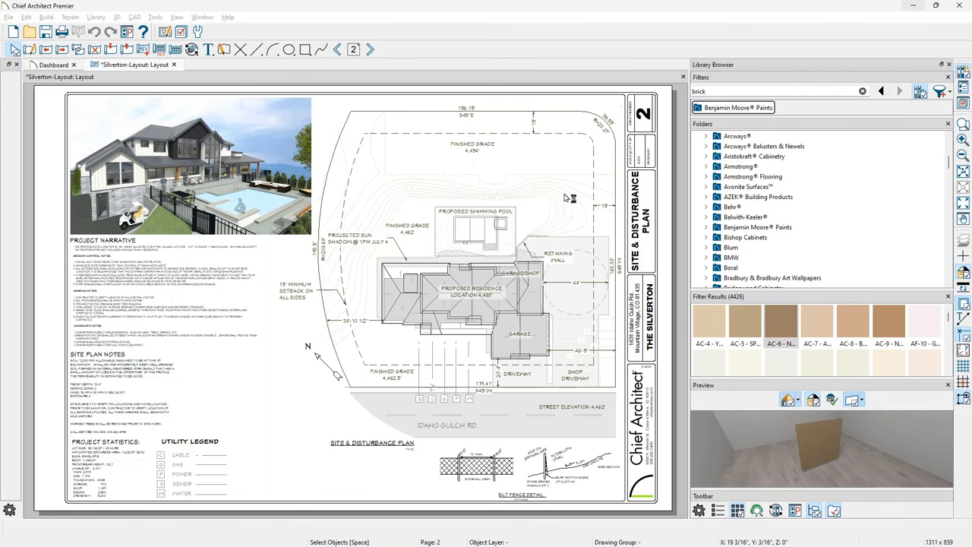
type("1")
key("Return")
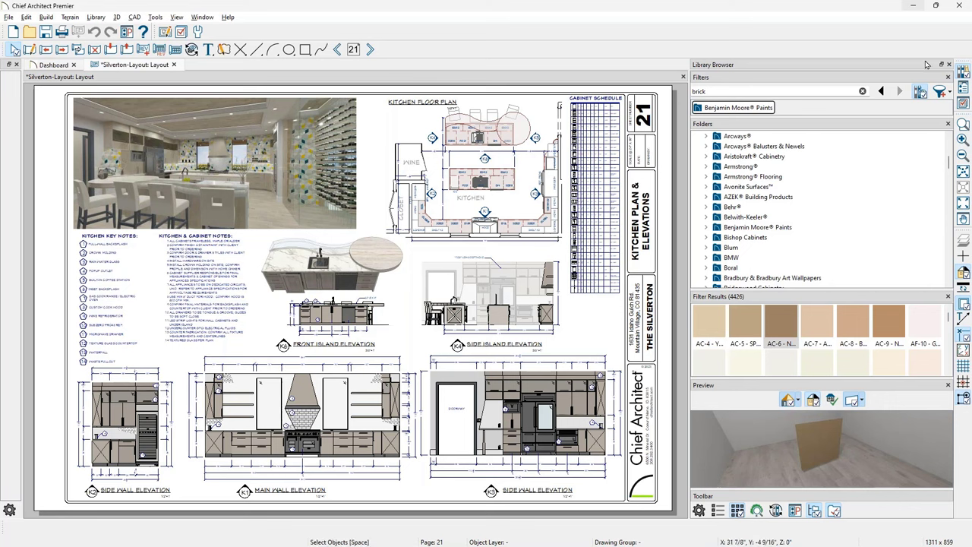
left_click(949, 65)
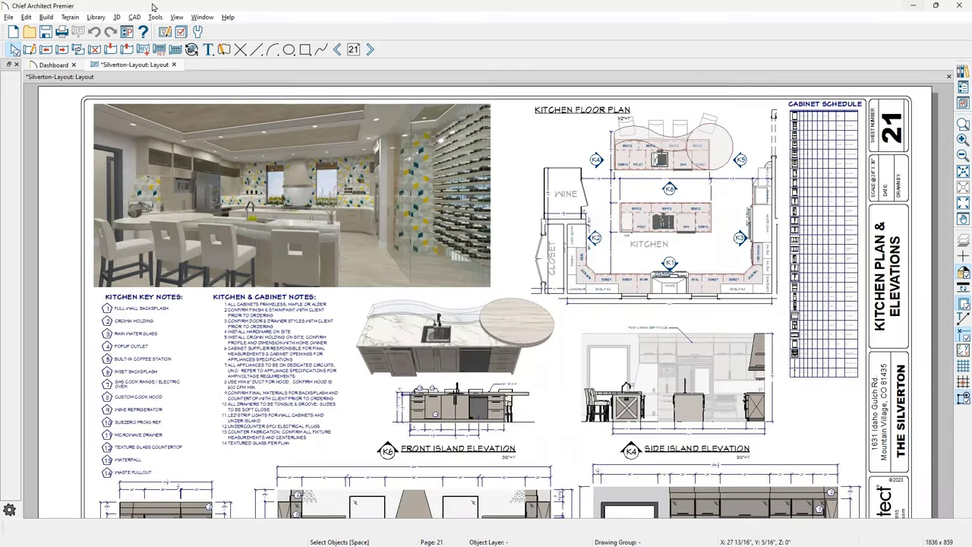
- Review the Backup Entire Layout options, including the zip archive setting, cancel the backup, and inspect the cabinet schedule on page 21
left_click(8, 17)
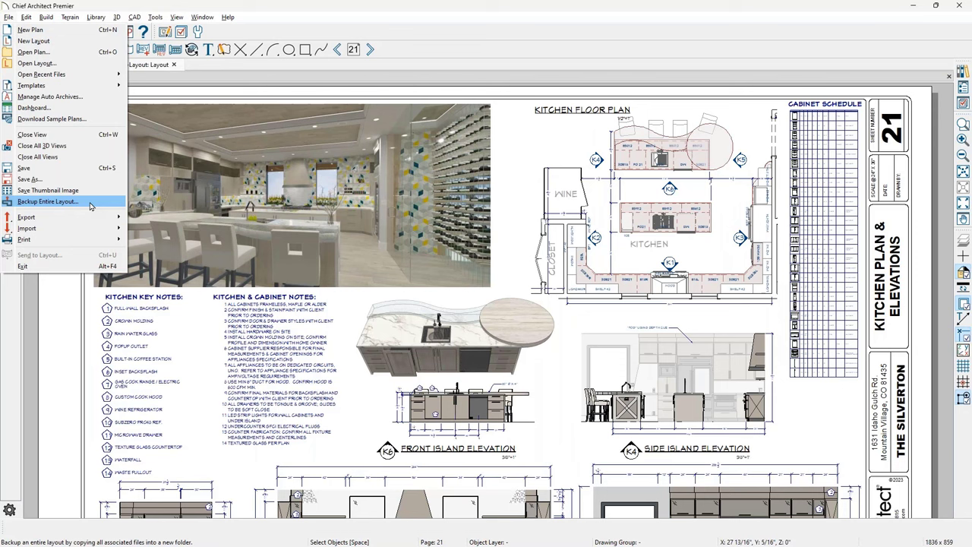
left_click(47, 201)
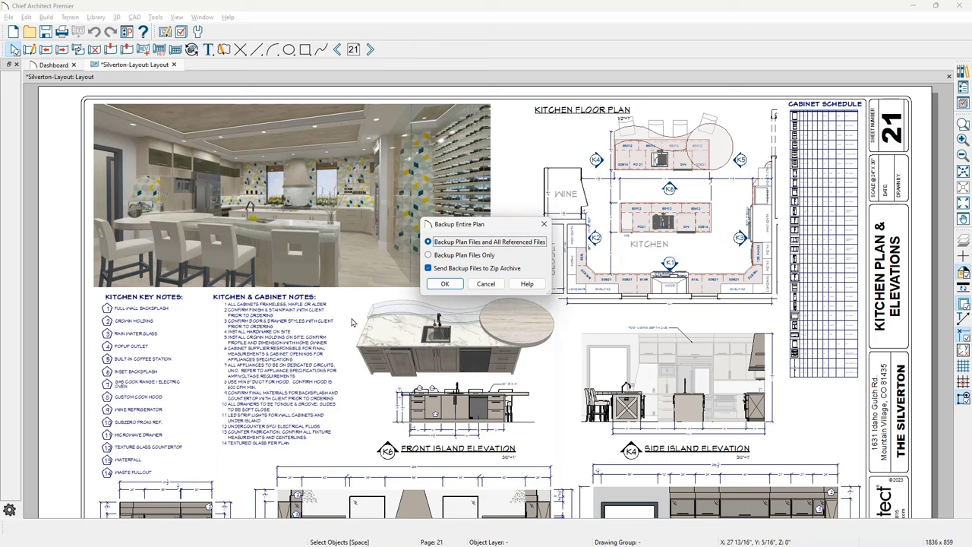
left_click(428, 269)
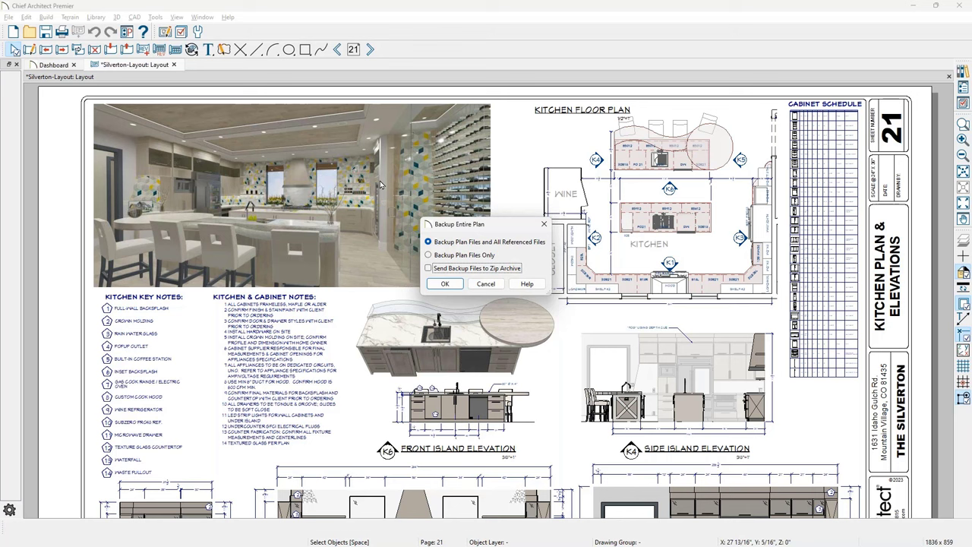
left_click(427, 268)
left_click(428, 268)
left_click(494, 284)
scroll(927, 119, "up", 5)
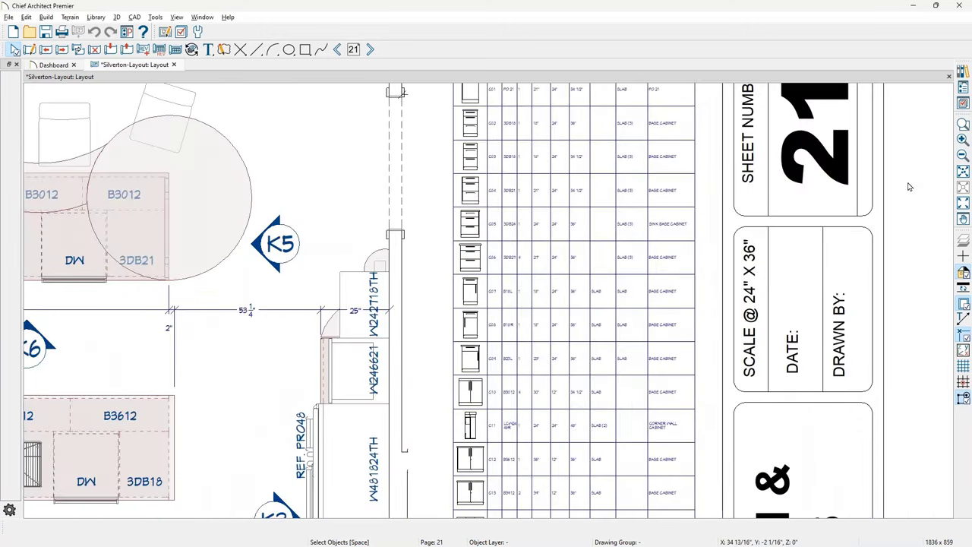
scroll(910, 185, "up", 1)
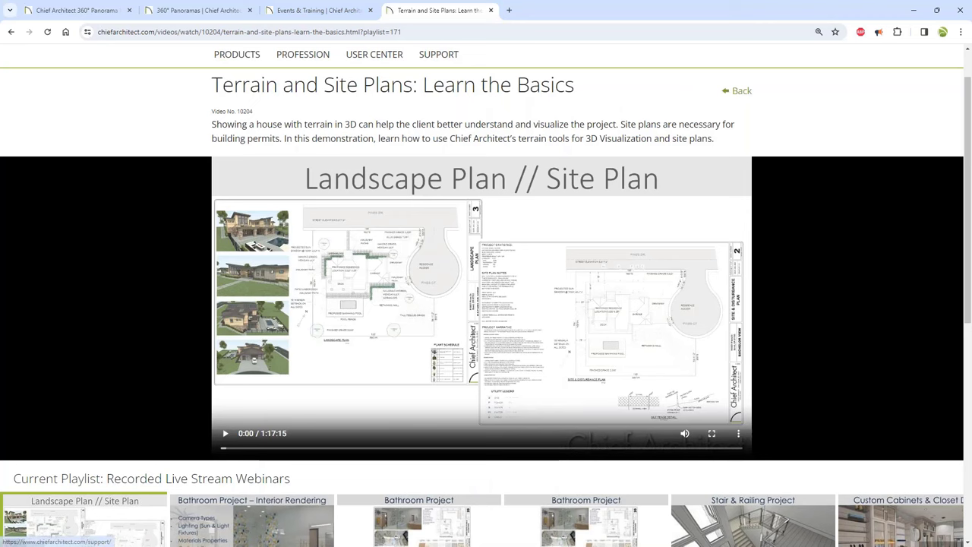
- Switch to the web browser, open the Samples Gallery, and look through Projects & Sample Plans for the Silverton and Silverton Kitchen samples
left_click(250, 32)
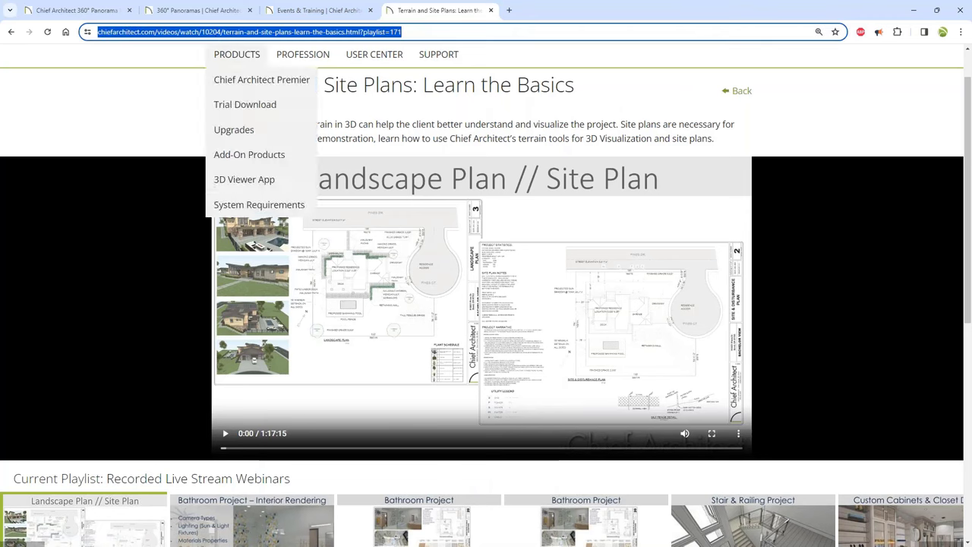
left_click(259, 32)
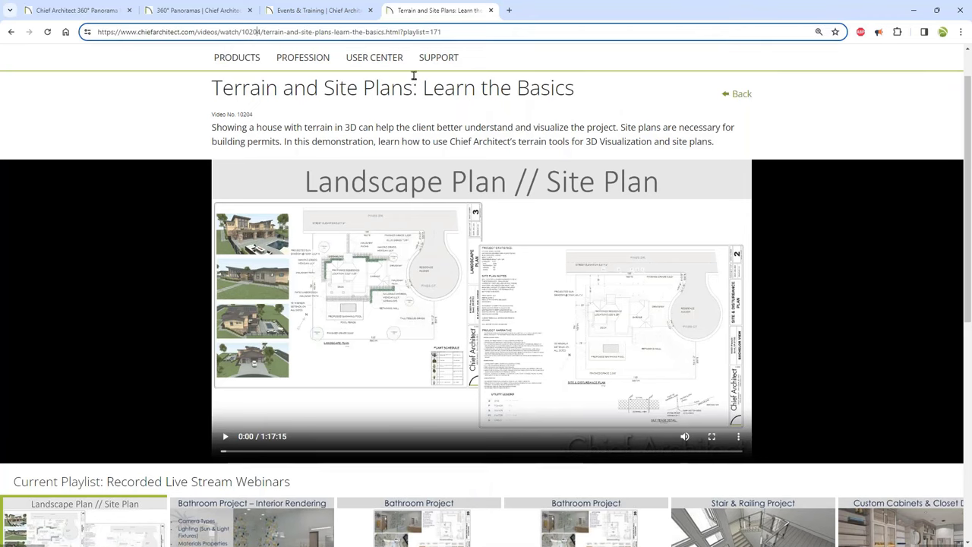
scroll(410, 88, "up", 1)
mouse_move(398, 103)
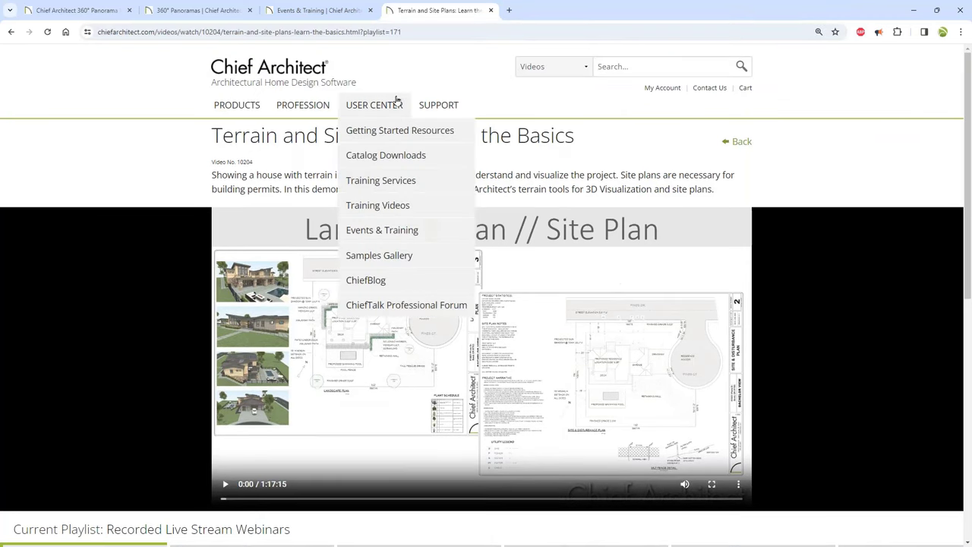
left_click(392, 255)
scroll(175, 235, "down", 1)
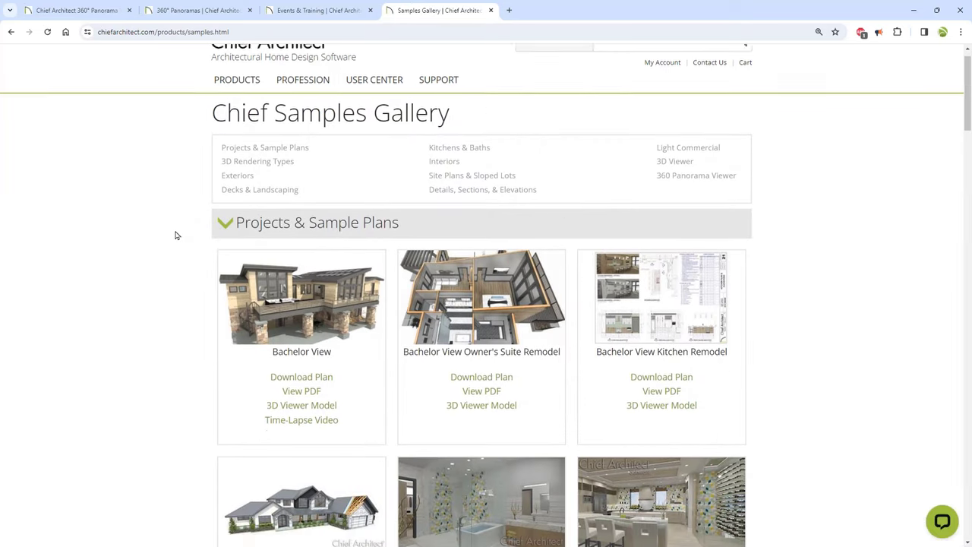
scroll(175, 235, "down", 2)
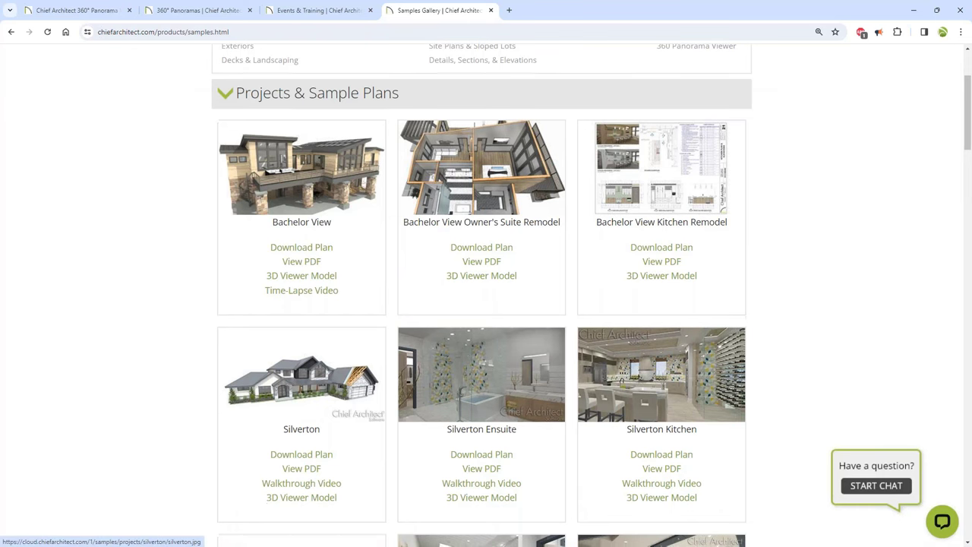
scroll(221, 414, "down", 1)
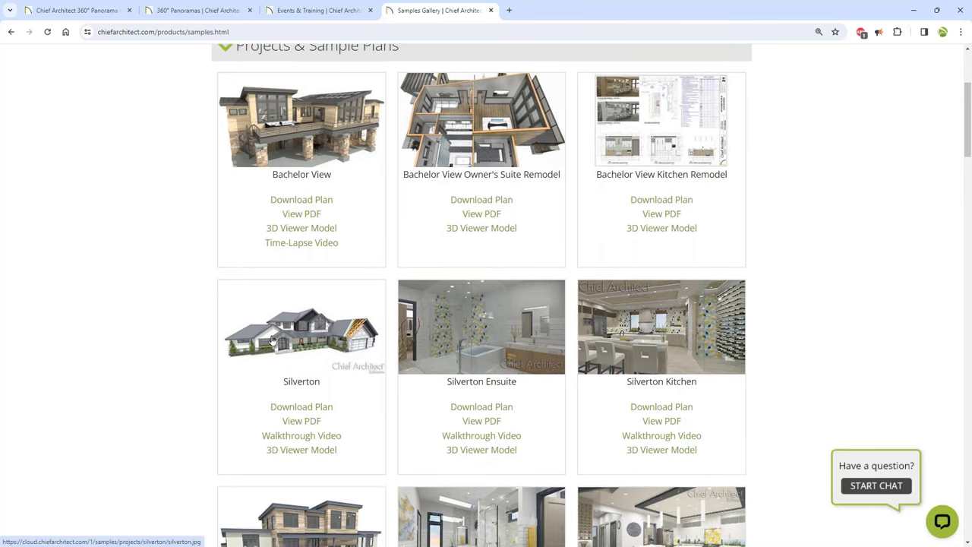
scroll(514, 354, "down", 1)
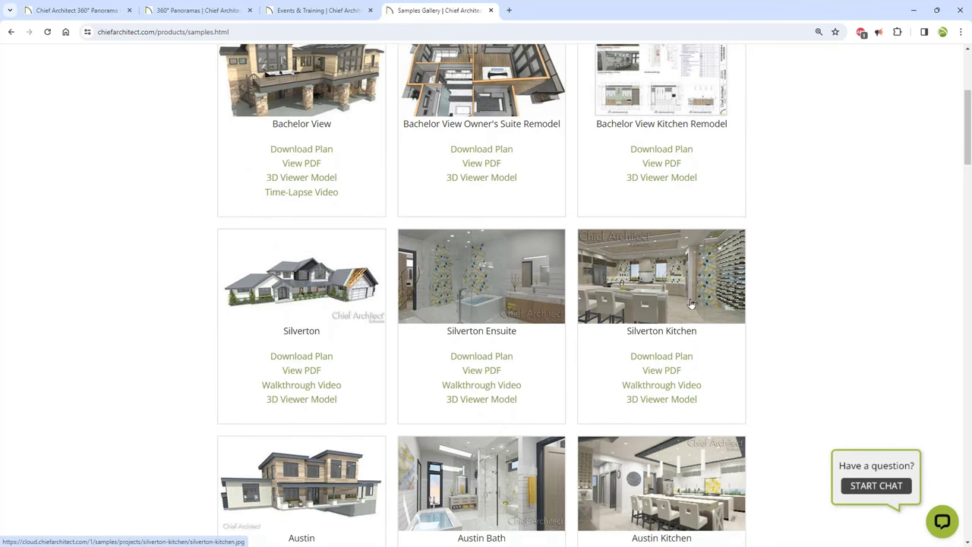
scroll(663, 221, "down", 1)
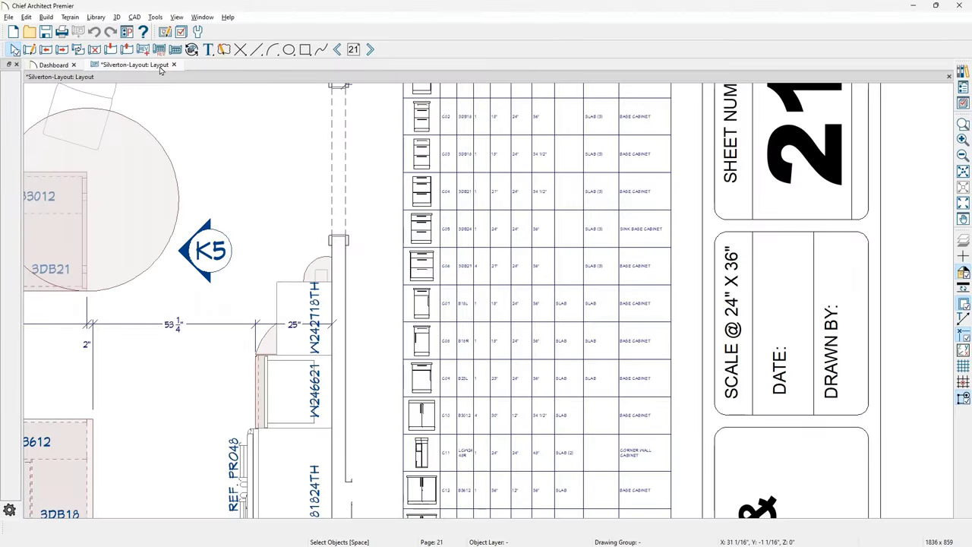
- Close the Silverton layout in Chief Architect without saving to reopen Productivity-Tips-Customers.plan, and switch to the Questions slide
left_click(174, 64)
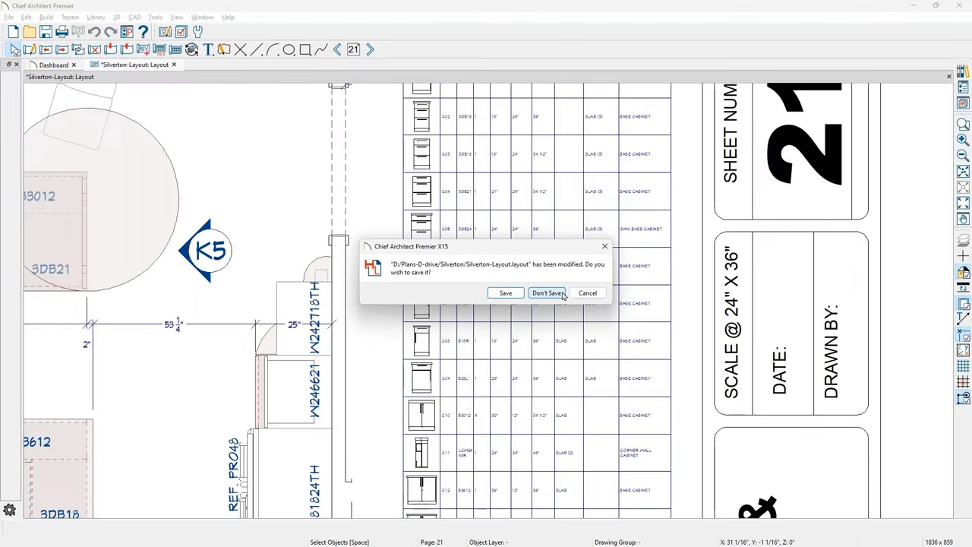
left_click(562, 294)
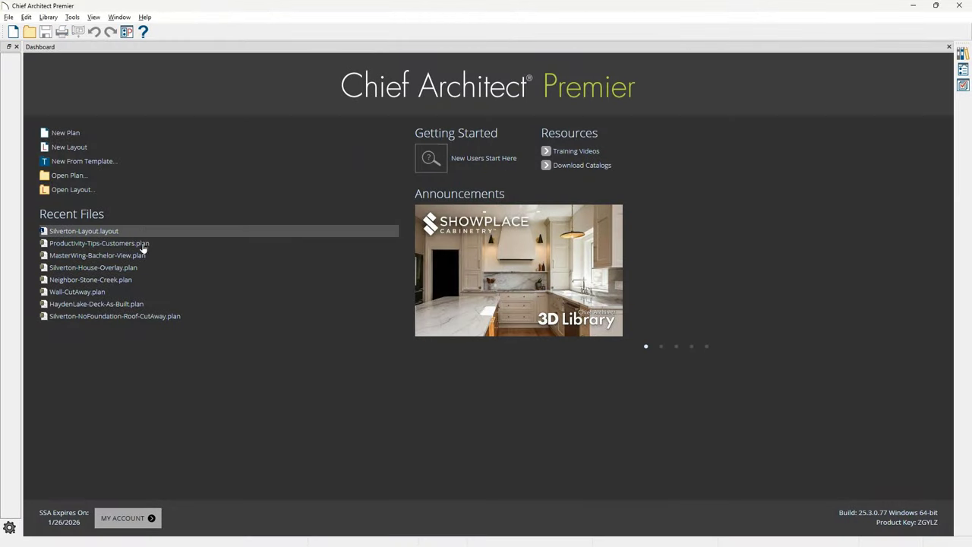
left_click(144, 247)
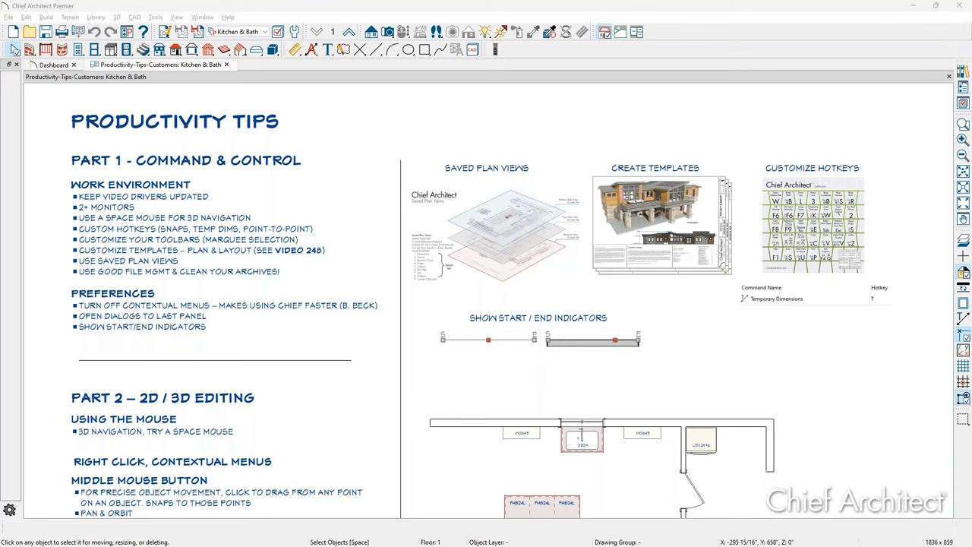
key("alt+Tab")
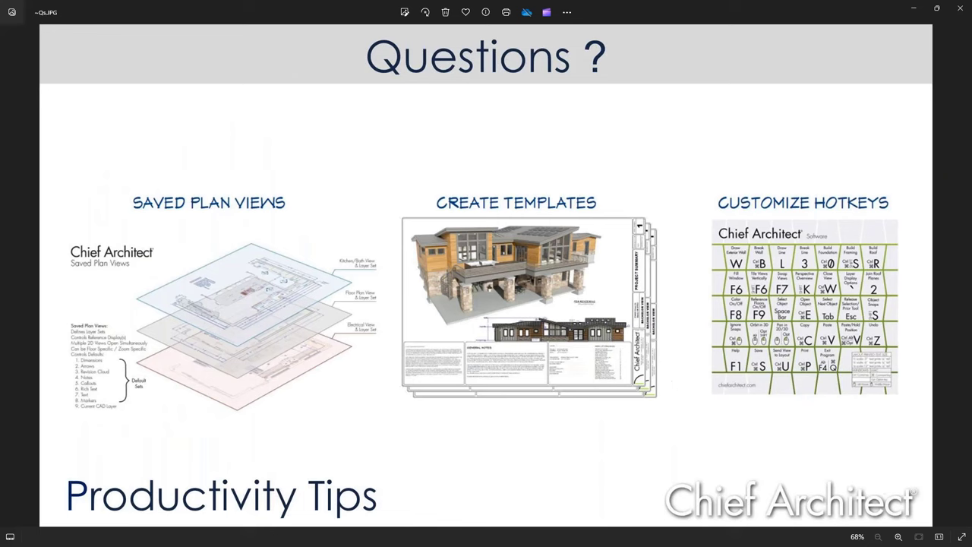
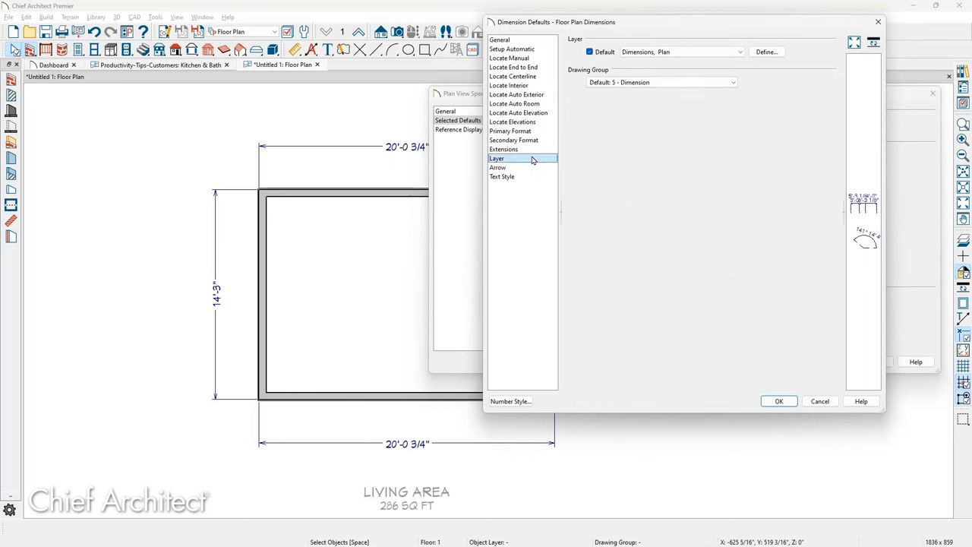
- Copy the "Dimensions, Plan" layer from the Floor Plan Dimensions defaults and name the copy "Dimensions, Plan Automatic"
left_click(767, 53)
left_click(611, 151)
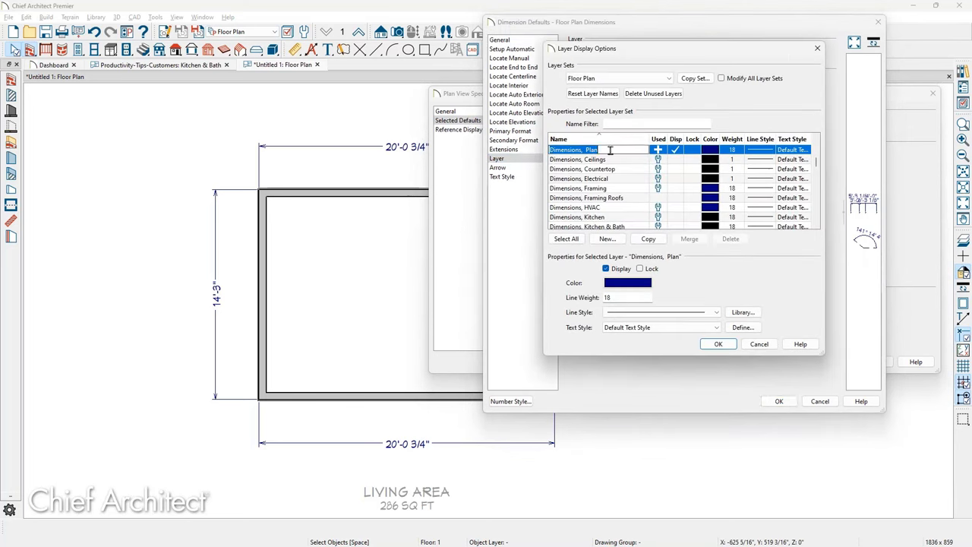
left_click(649, 239)
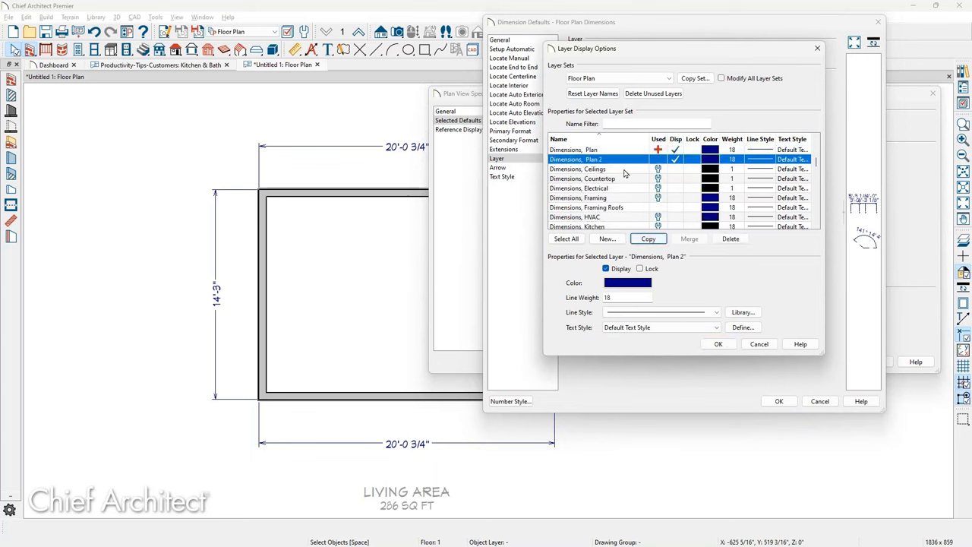
left_click(618, 157)
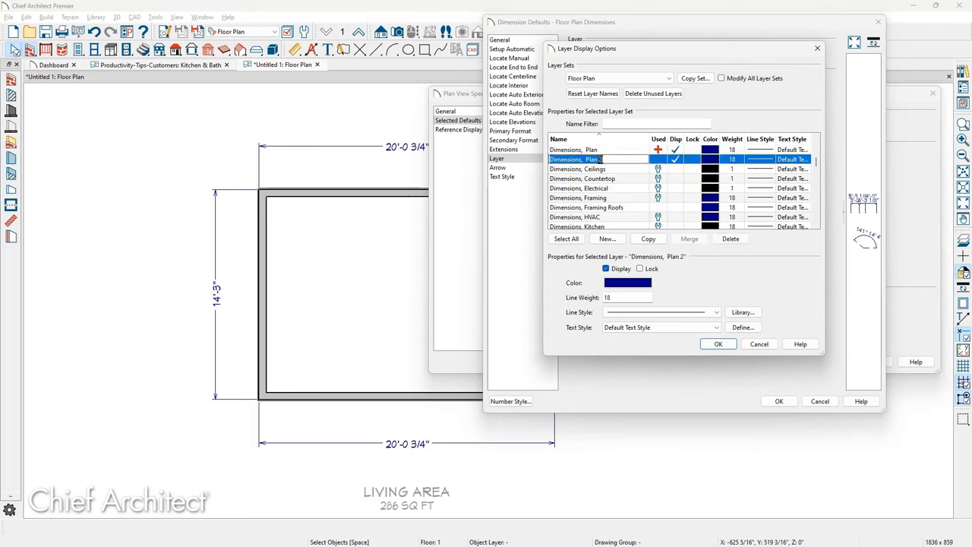
left_click(602, 159)
key("BackSpace")
type("Automatic")
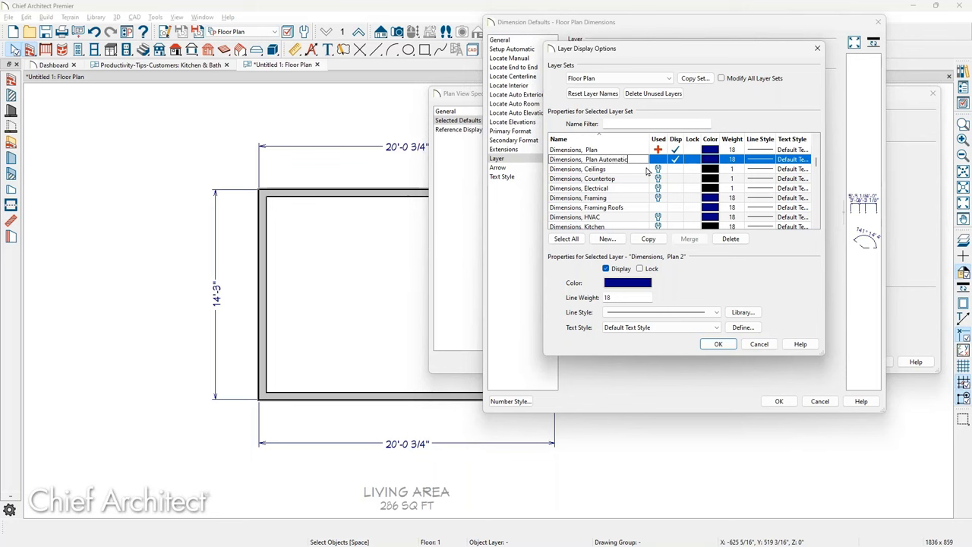
- Color the "Dimensions, Plan Automatic" layer pink (255, 0, 128) and accept it as the layer for Floor Plan Dimensions
left_click(719, 159)
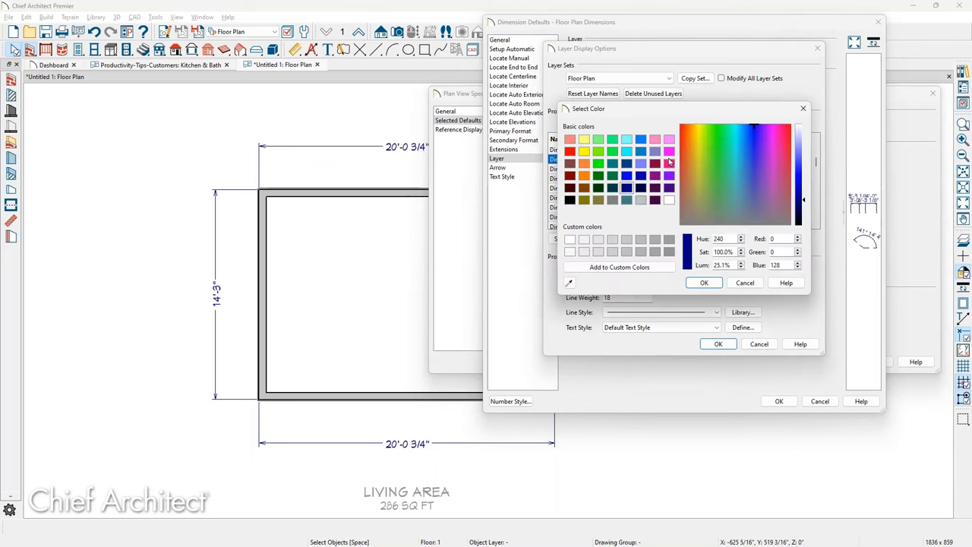
left_click(669, 163)
left_click(705, 283)
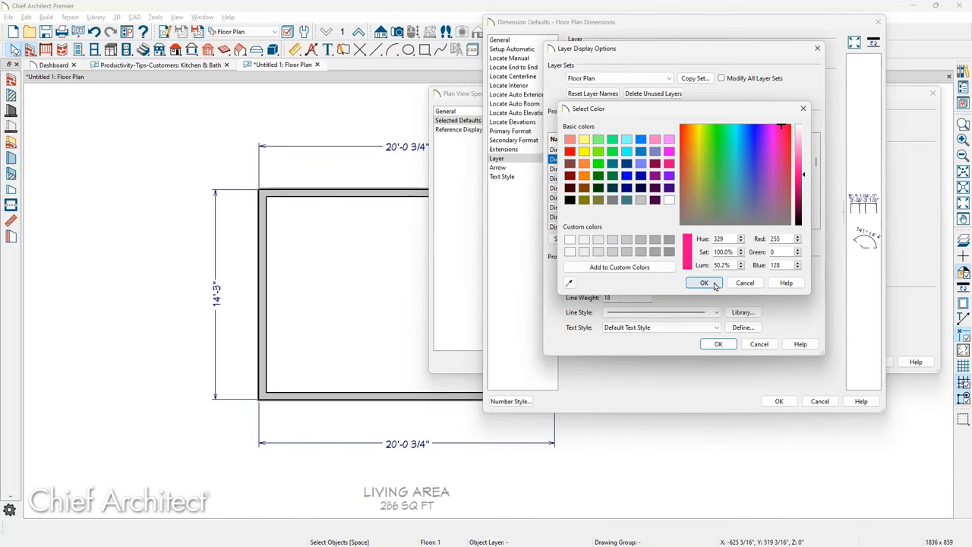
left_click(717, 344)
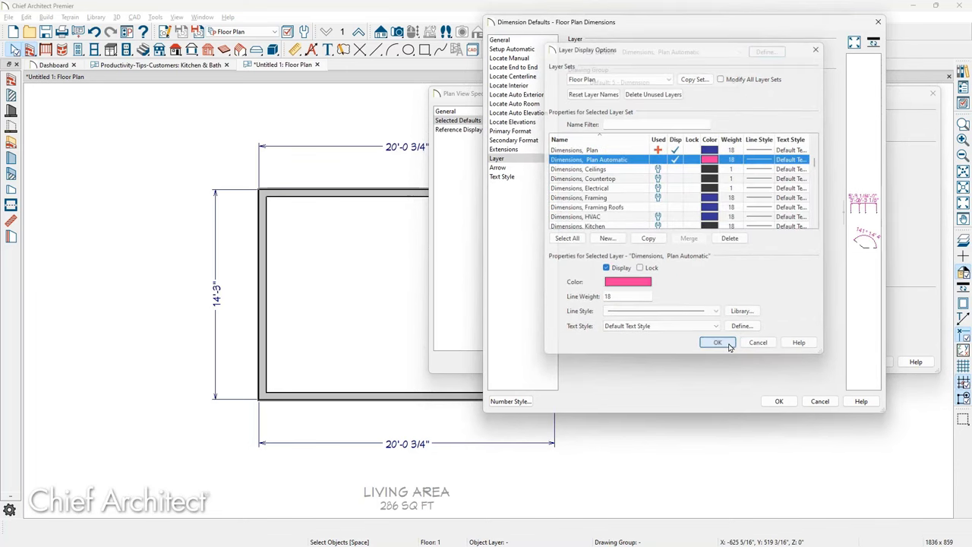
left_click(778, 402)
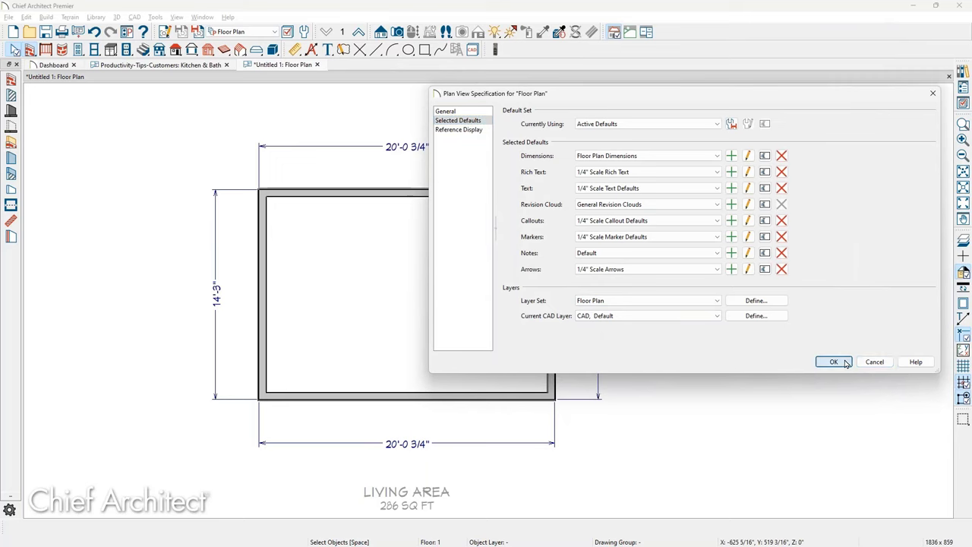
left_click(831, 361)
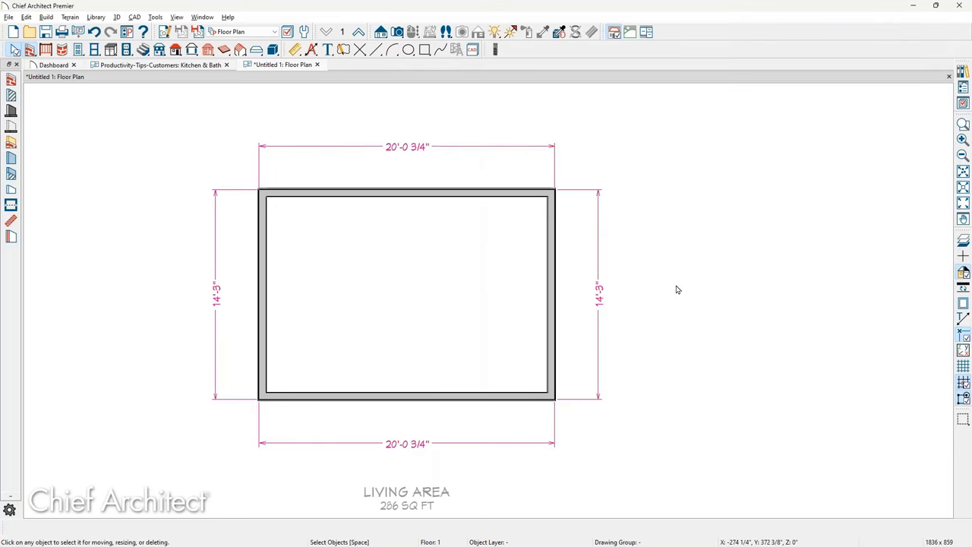
- Move the room's right wall inward by about 2'-9" and deselect it
left_click(558, 280)
left_click_drag(555, 294, 514, 295)
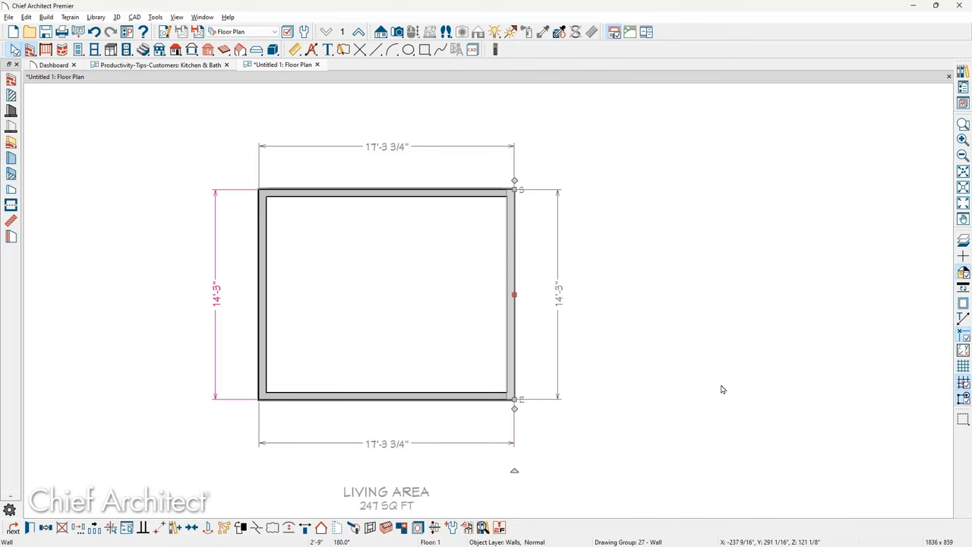
left_click(723, 390)
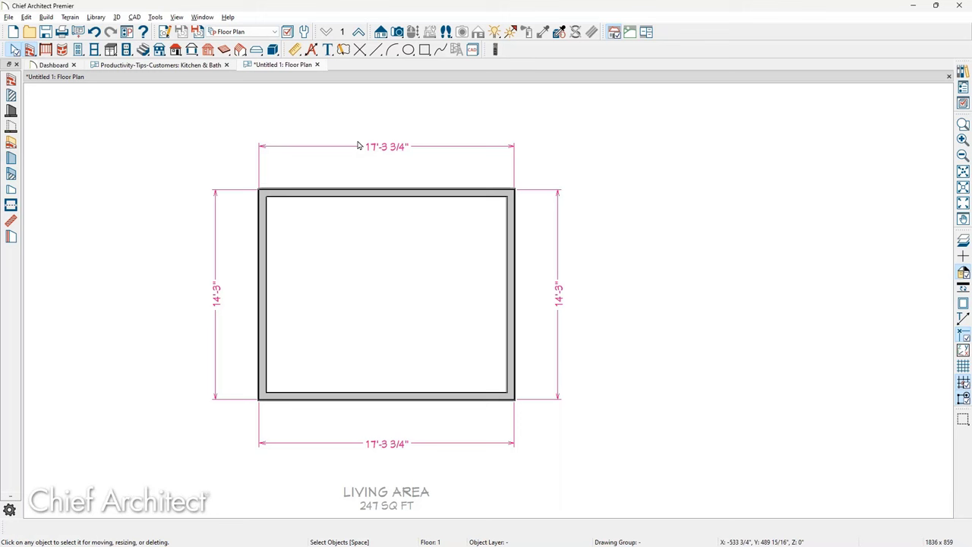
- Switch to the Floor Plan Shell plan view and review the layer assigned in its dimension defaults
left_click(265, 31)
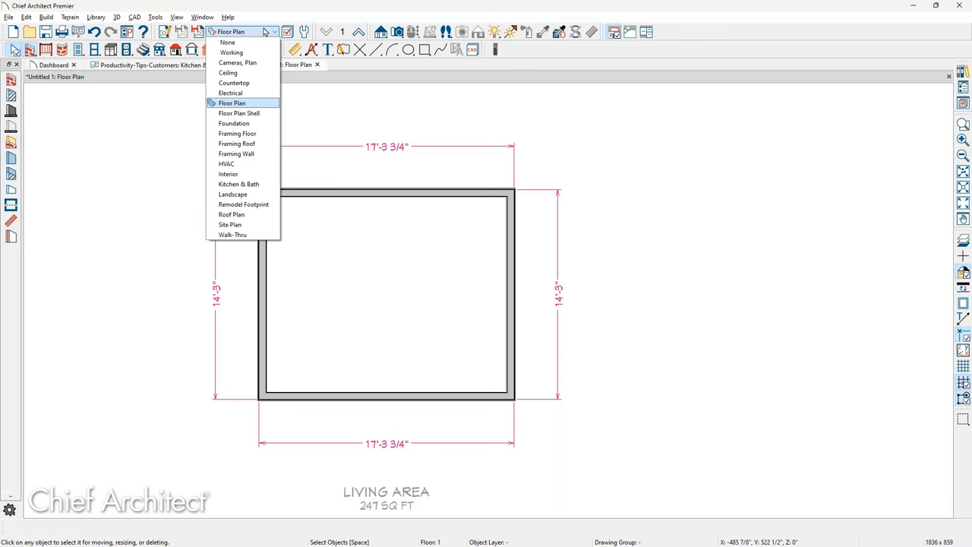
left_click(259, 114)
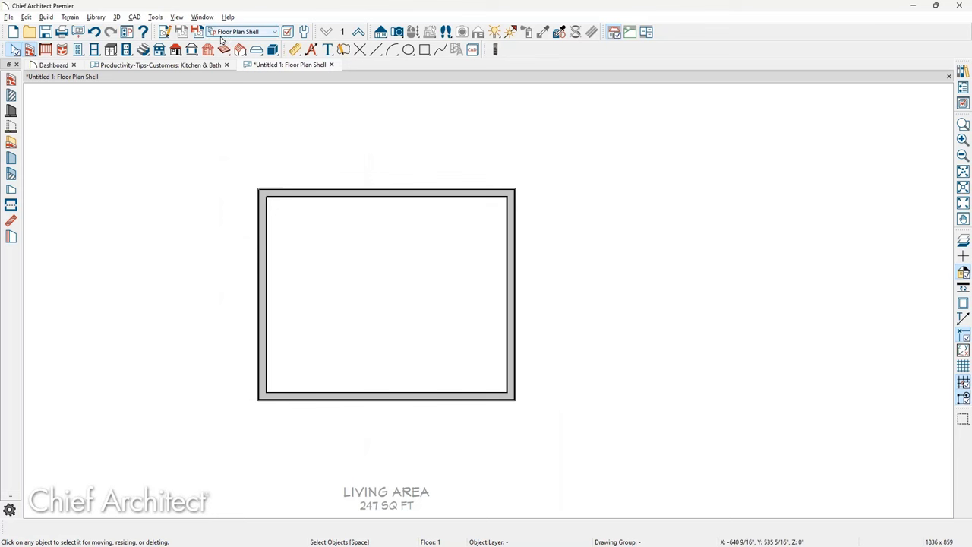
left_click(165, 32)
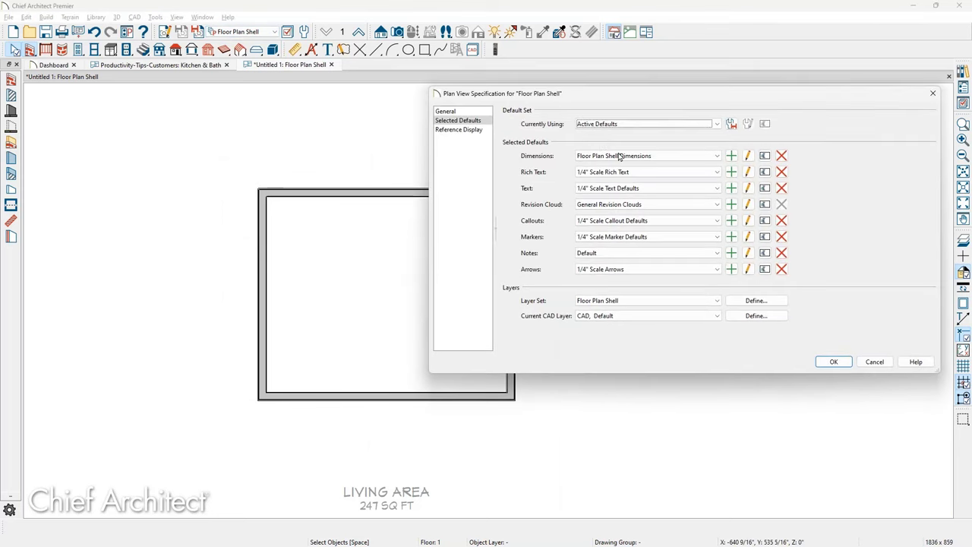
left_click(748, 156)
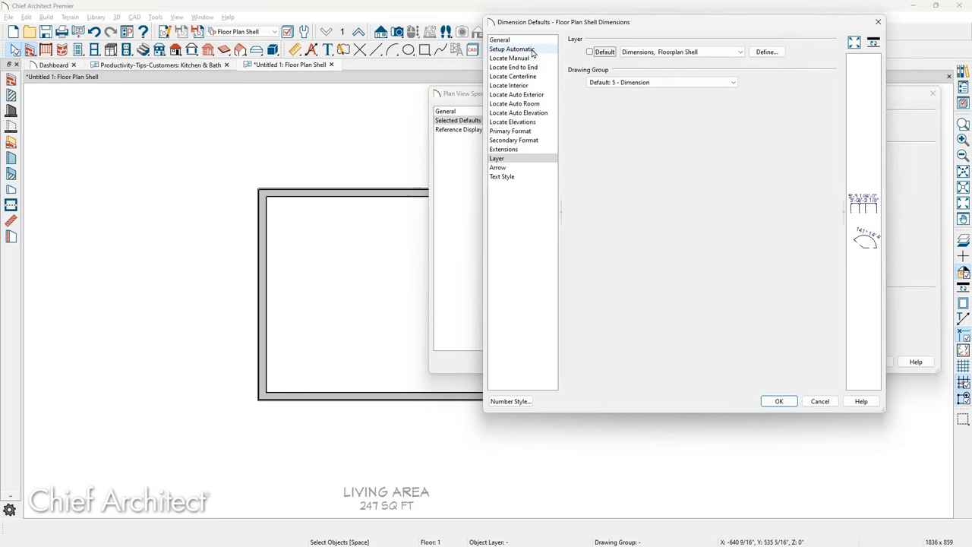
key("Escape")
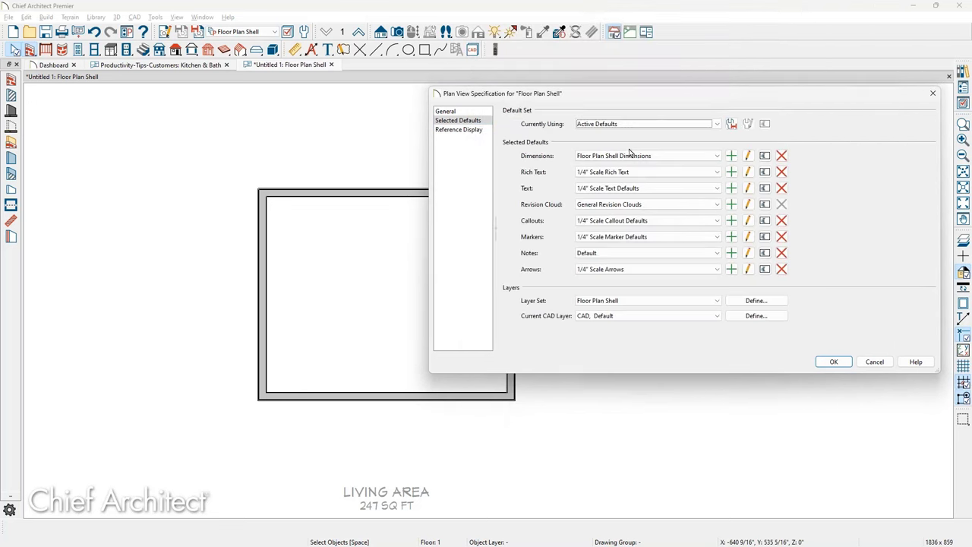
- Create a new dimension default named "Floor Plan Shell Dimensions Manual" from the Floor Plan Shell Dimensions default
left_click(731, 155)
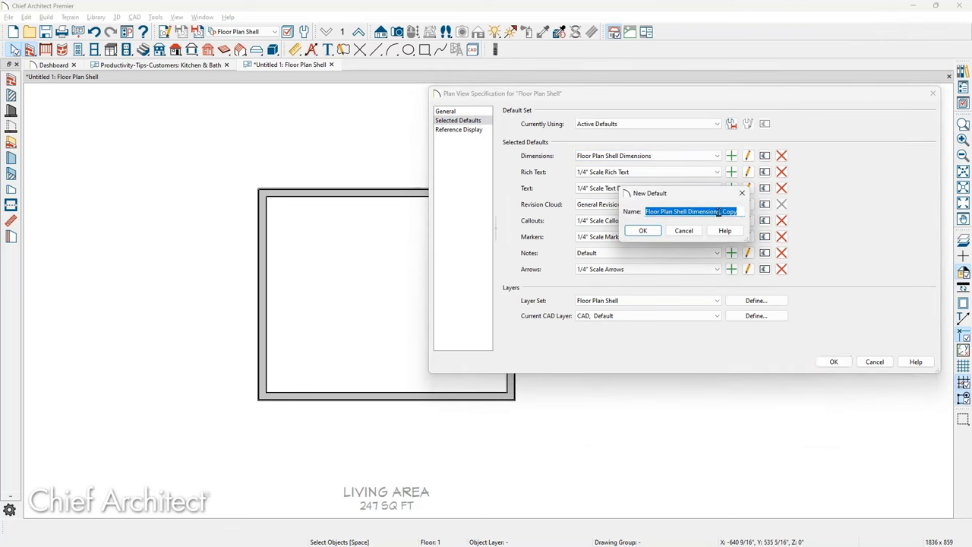
left_click_drag(719, 212, 737, 212)
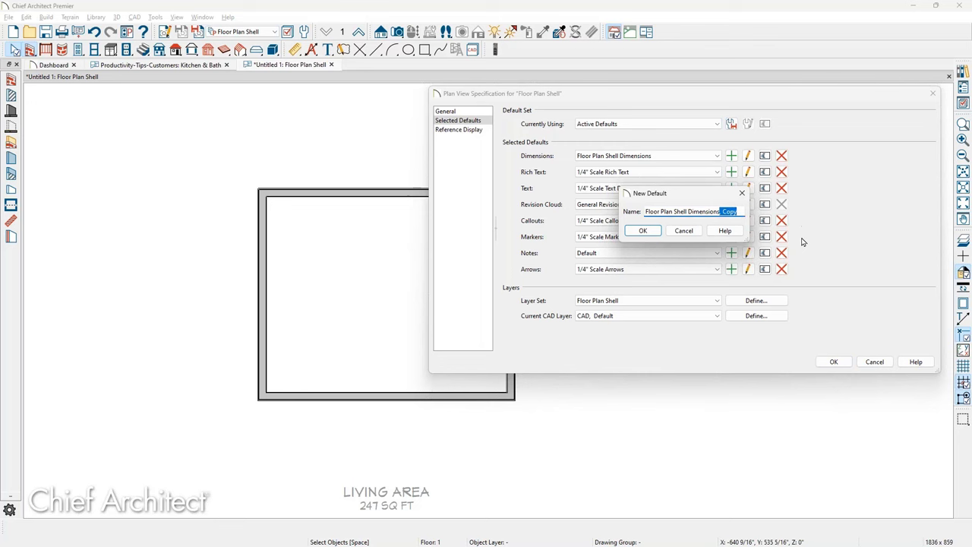
key("BackSpace")
left_click(642, 231)
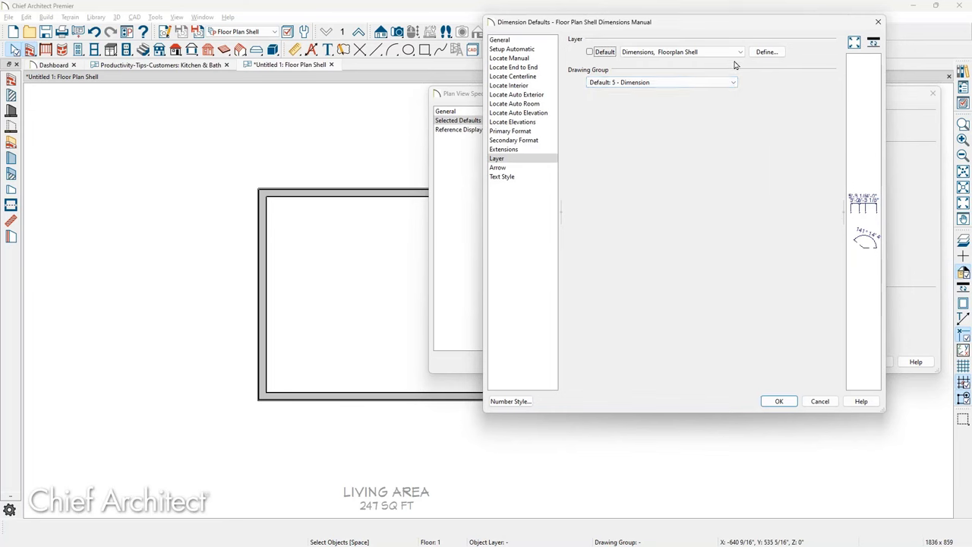
- Copy the "Dimensions, Floorplan Shell" layer as "Dimensions, Floorplan Manual" and assign it to the new manual dimension default
left_click(765, 52)
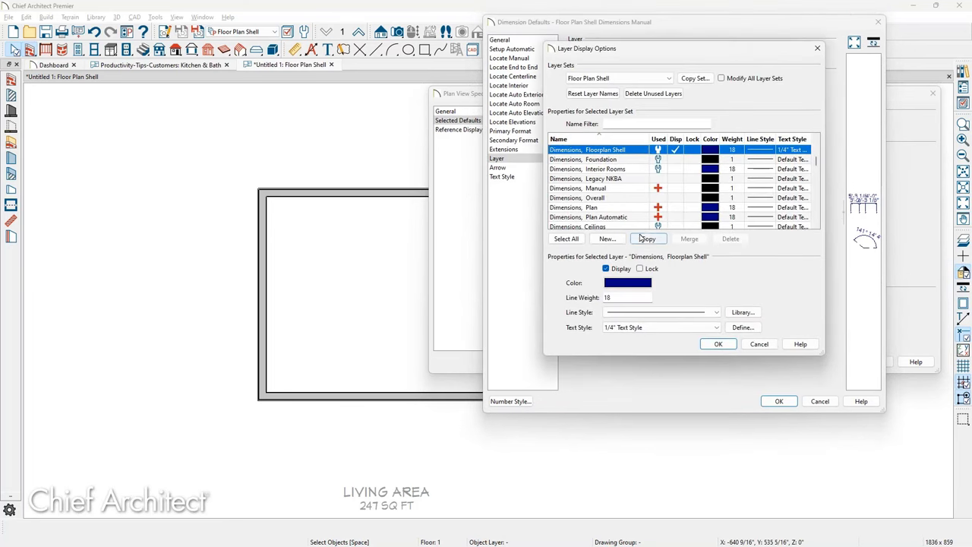
left_click(648, 238)
left_click(624, 161)
left_click_drag(613, 160, 685, 152)
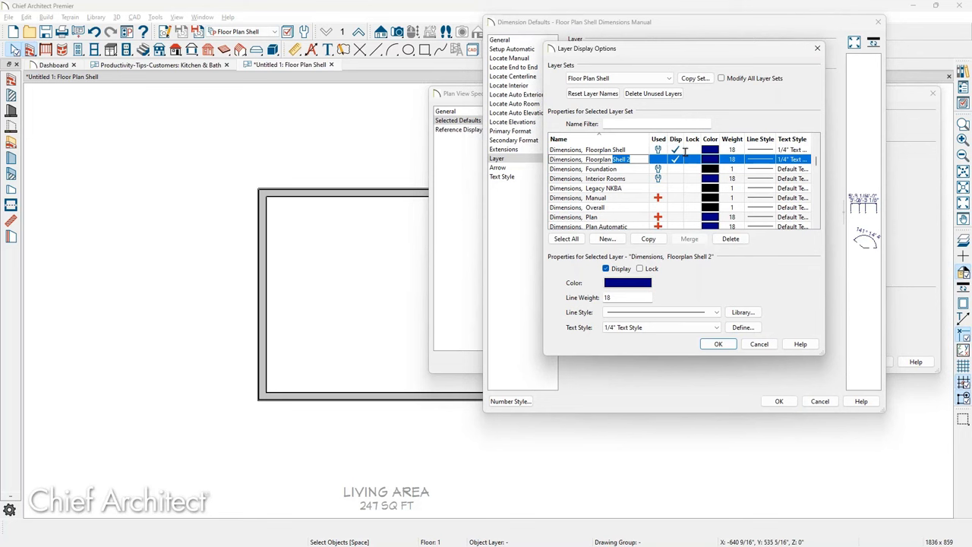
type("Manual")
key("Return")
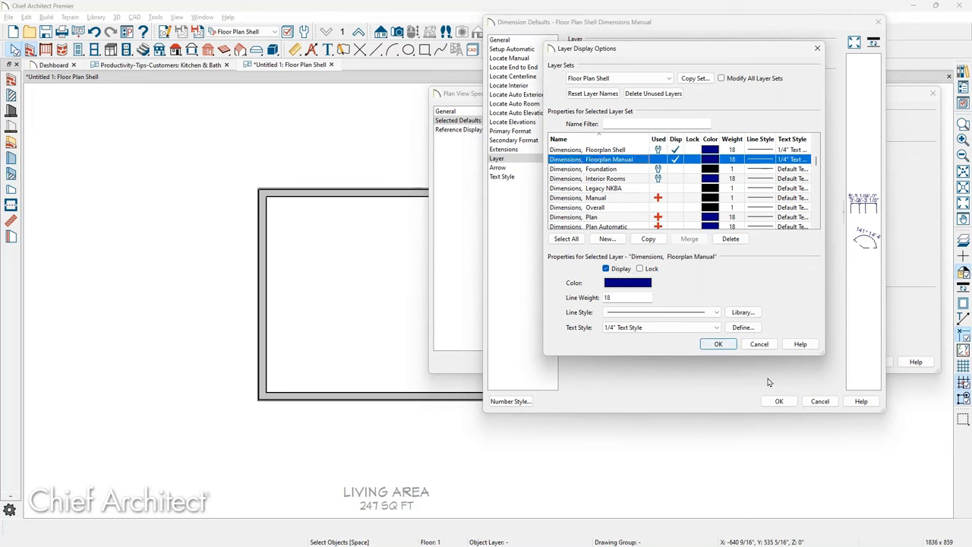
left_click(718, 343)
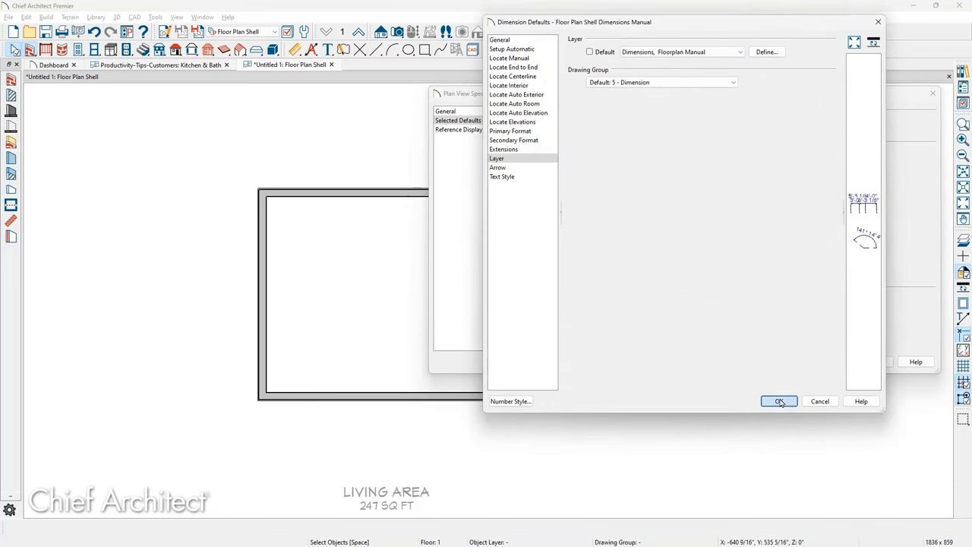
left_click(778, 400)
left_click(829, 361)
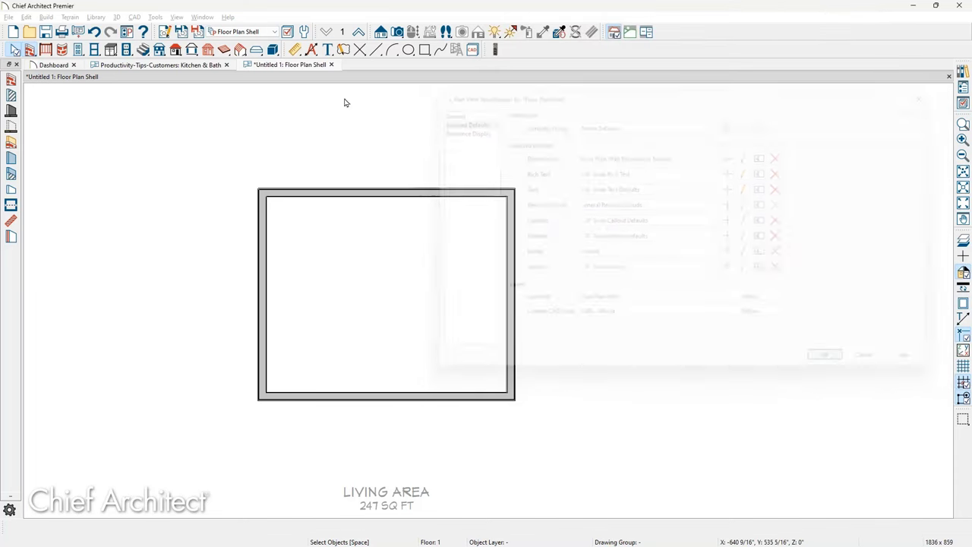
- Draw a manual horizontal dimension across the room near its upper wall and check its layer in the Active Layer Display Options
left_click(296, 49)
left_click_drag(230, 212, 532, 215)
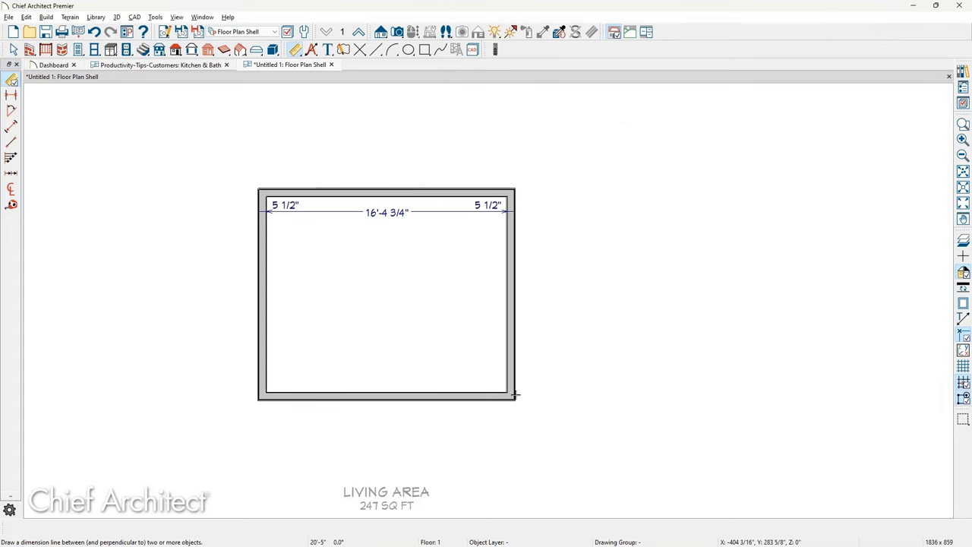
key("space")
left_click(465, 212)
left_click(964, 104)
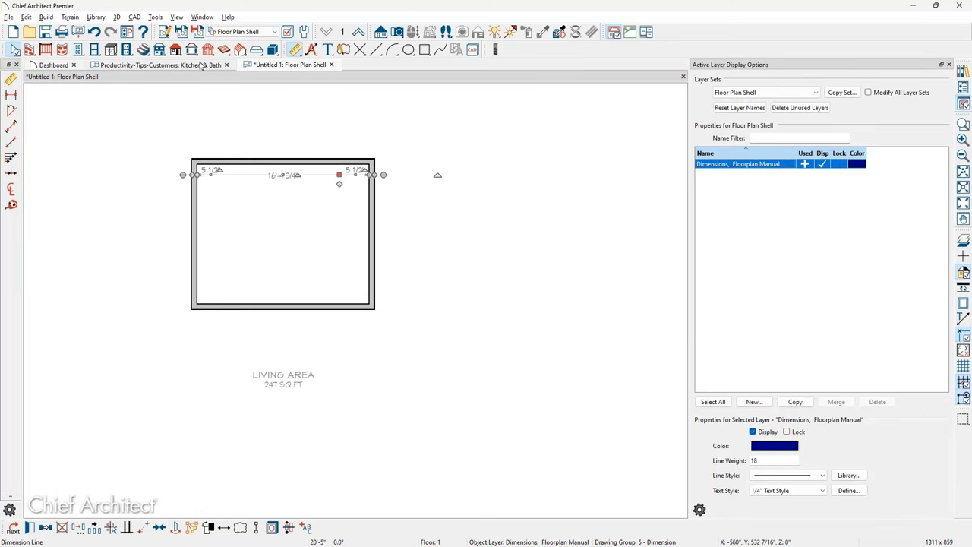
- Open the Floor Plan view of Untitled 1.plan from the Project Browser and tile the open views vertically
left_click(964, 88)
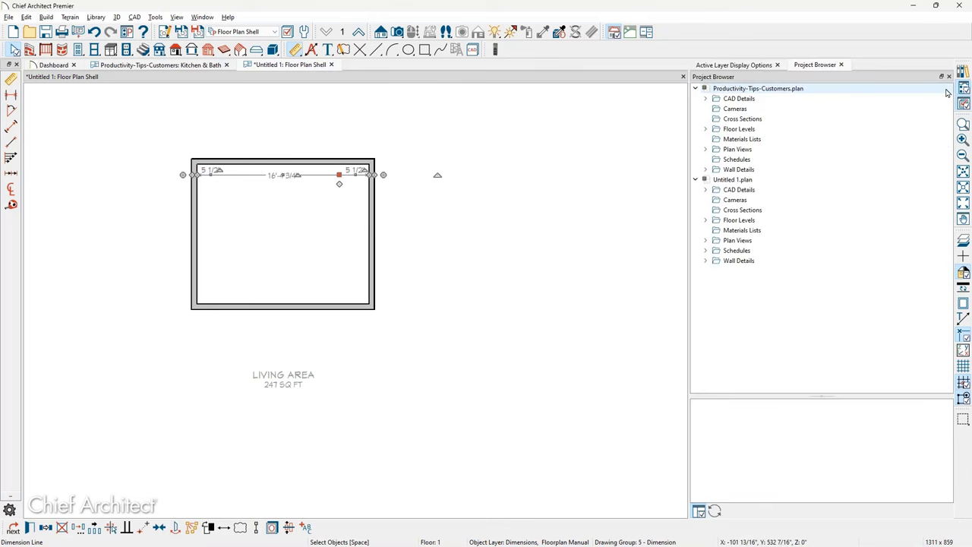
left_click(695, 88)
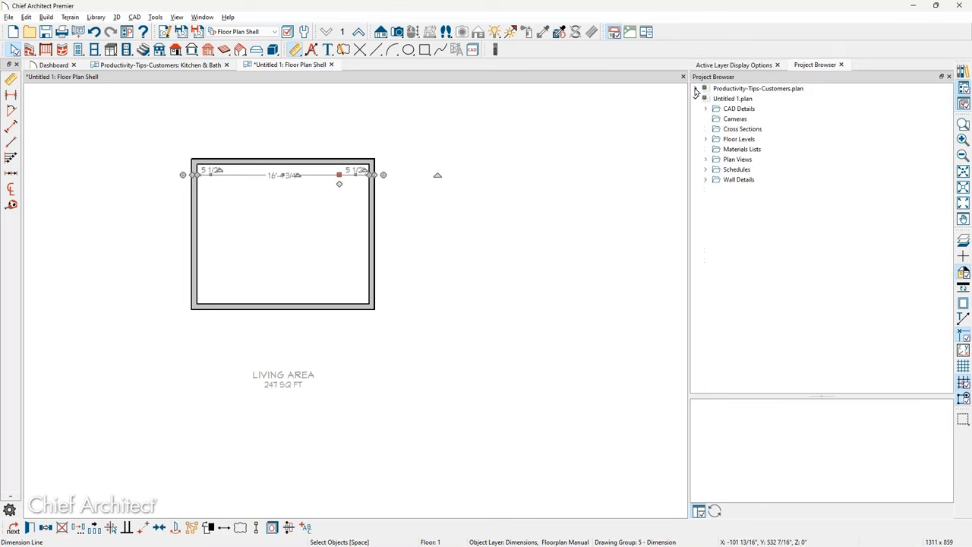
left_click(706, 159)
left_click(762, 220)
double_click(762, 220)
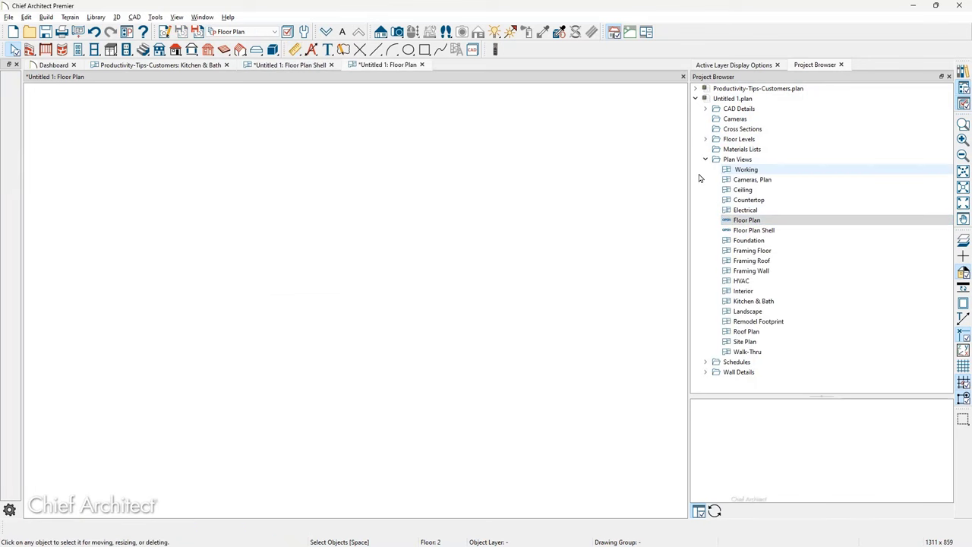
key("ctrl+alt+v")
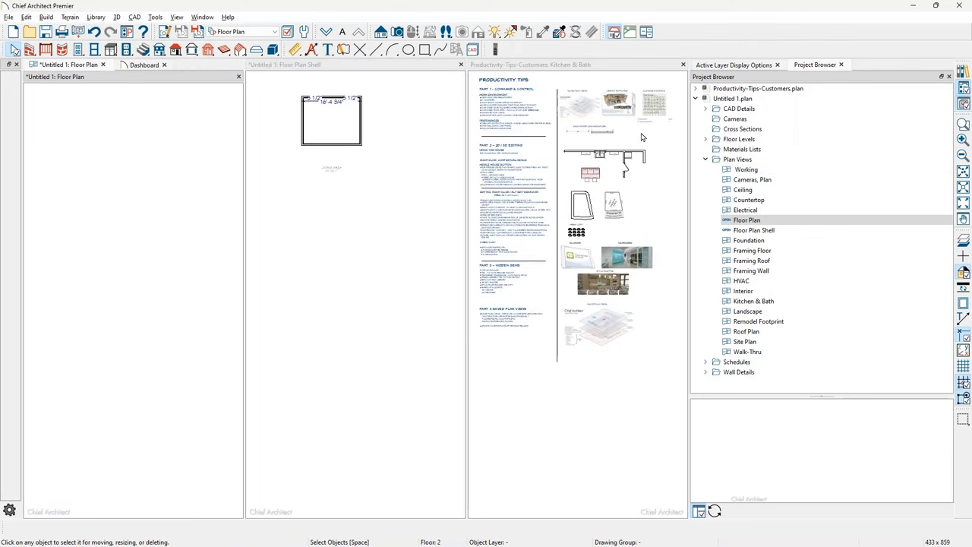
- Close the Productivity-Tips-Customers plan and the other open views, keeping only the Floor Plan Shell view
left_click(683, 64)
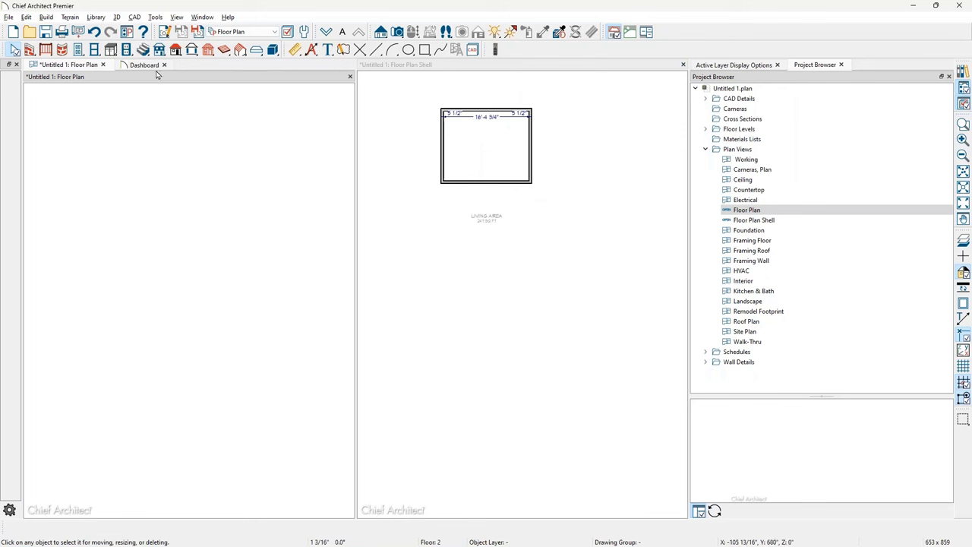
left_click(103, 66)
left_click(351, 67)
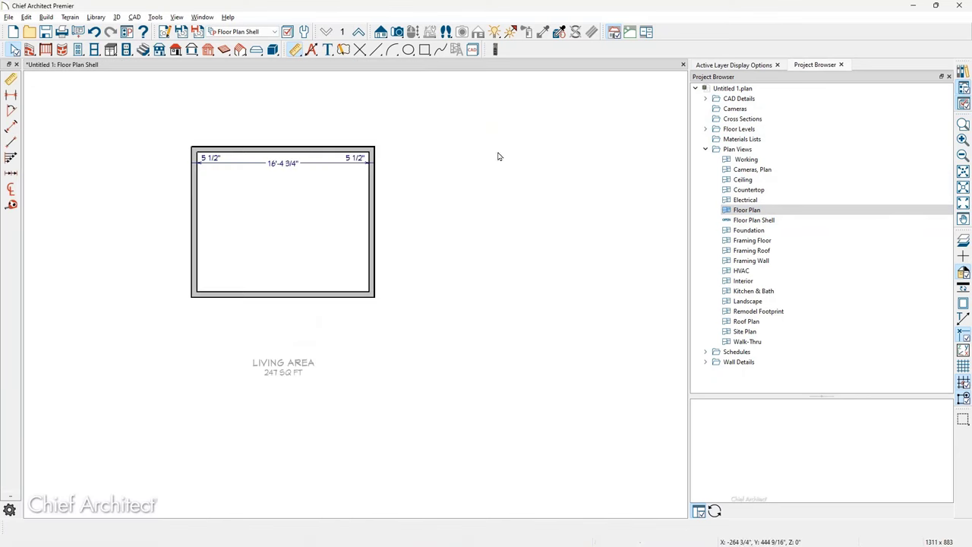
- Open the Floor Plan view of Untitled 1.plan on floor 1 and tile it vertically beside the Floor Plan Shell view
scroll(285, 165, "up", 2)
middle_click_drag(284, 165, 391, 113)
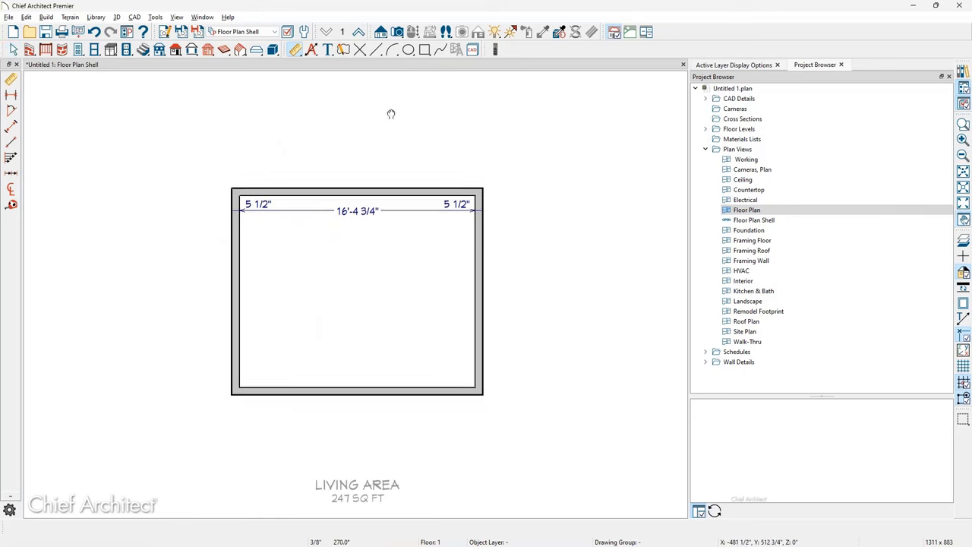
left_click(763, 211)
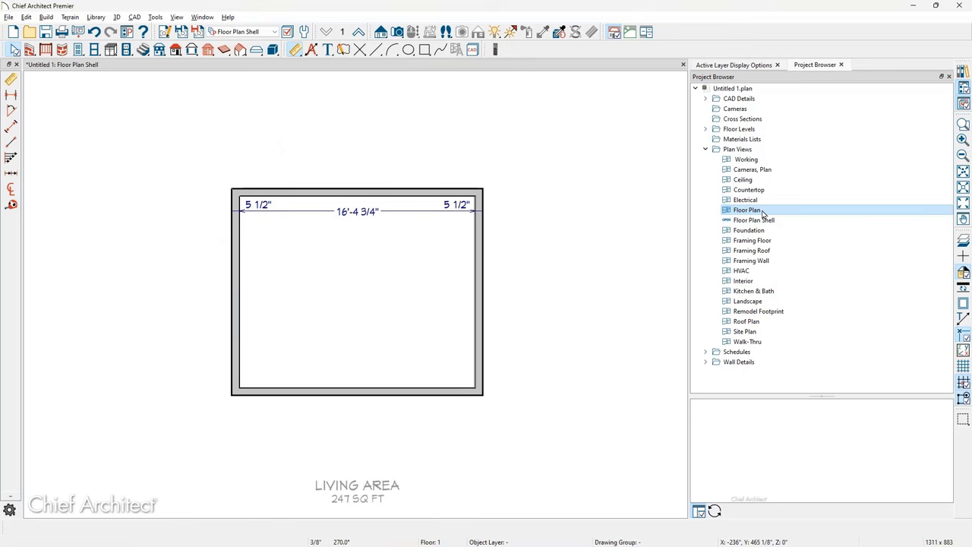
double_click(753, 210)
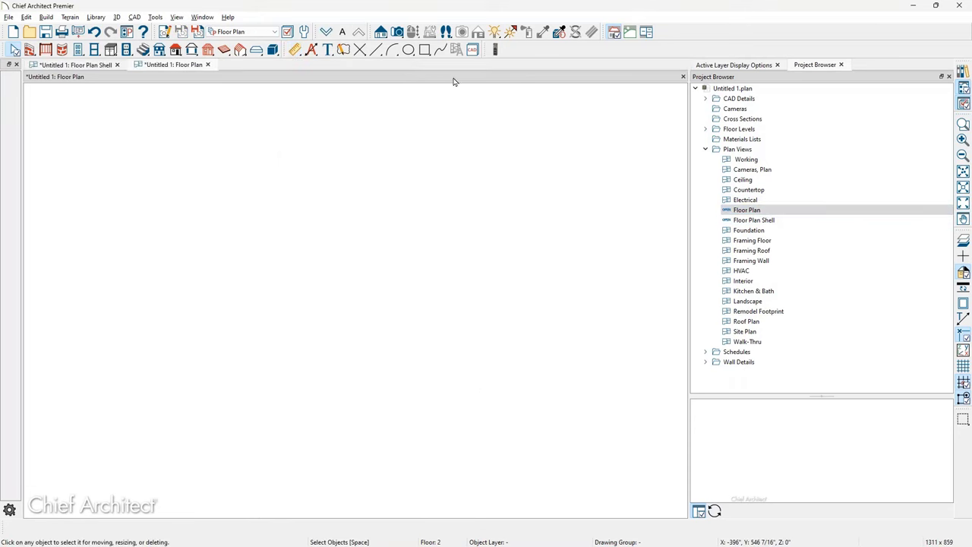
left_click(326, 32)
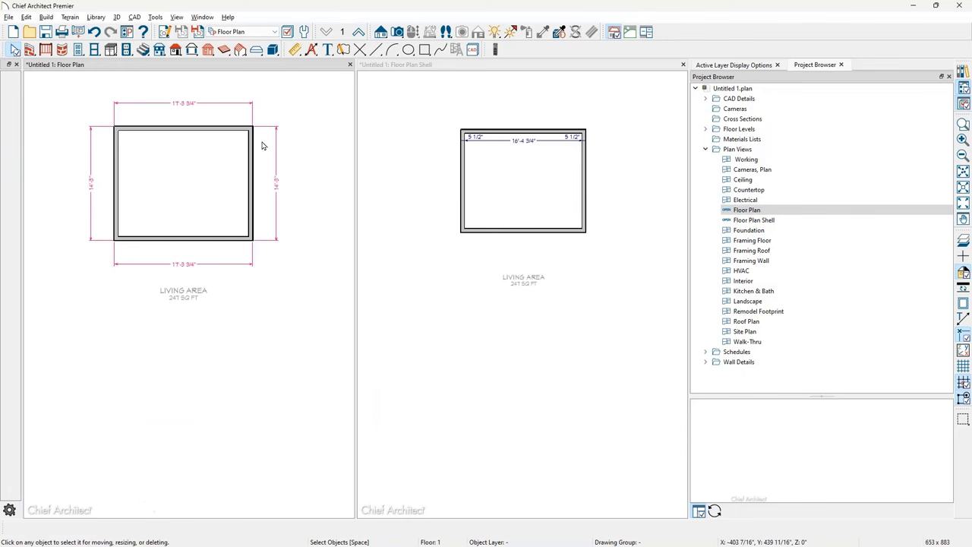
scroll(201, 163, "up", 2)
middle_click_drag(210, 162, 241, 317)
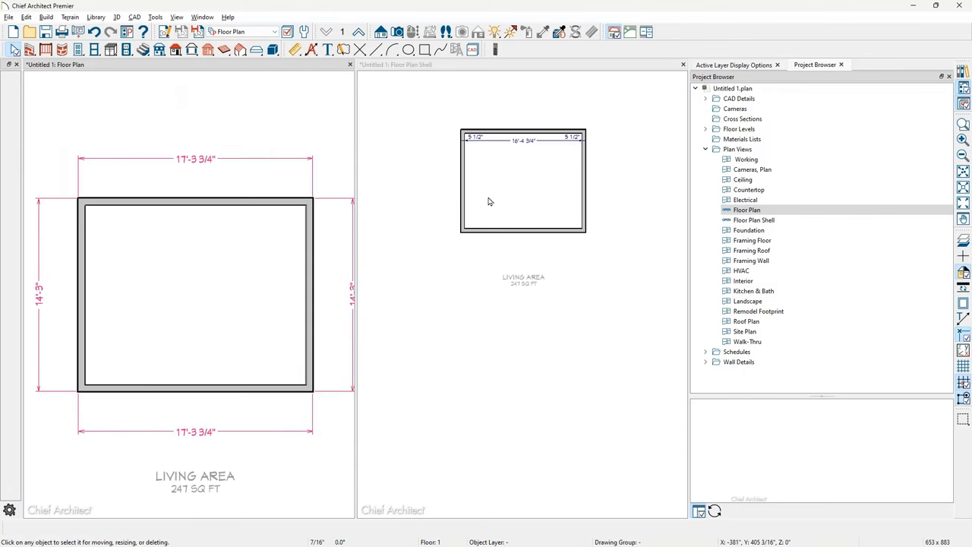
scroll(502, 206, "up", 2)
middle_click_drag(514, 210, 499, 333)
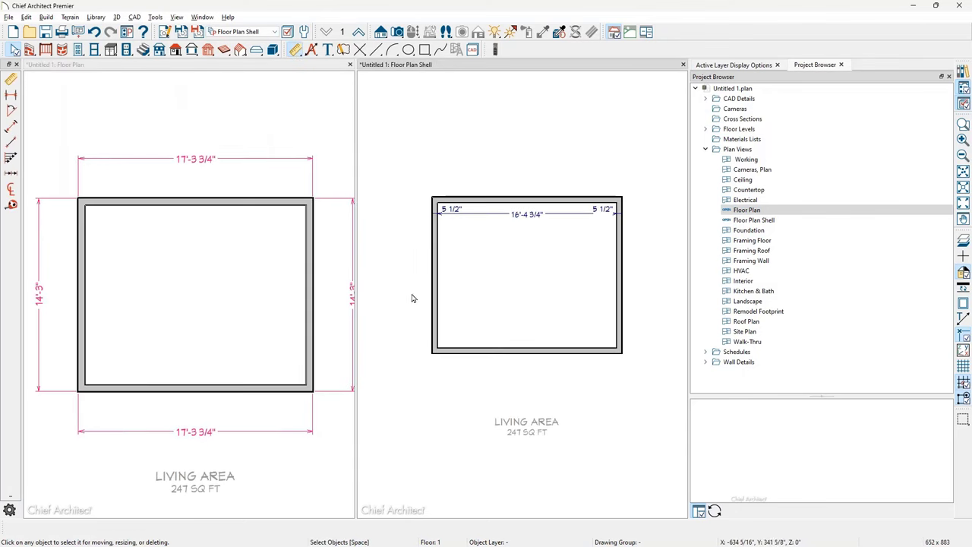
scroll(408, 295, "down", 2)
scroll(302, 271, "down", 1)
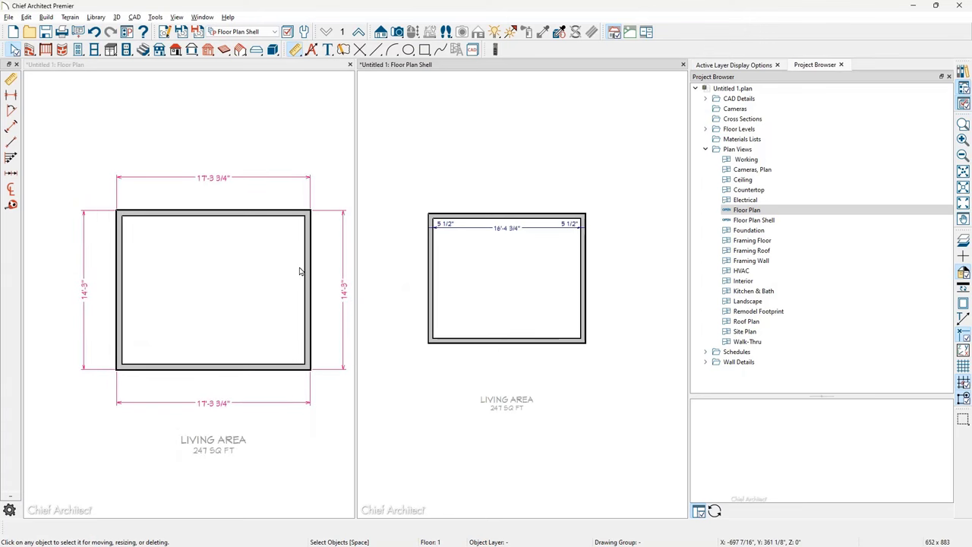
- Switch the Floor Plan Shell view to the Working saved plan view, saving the modified Floor Plan Shell settings
left_click(269, 32)
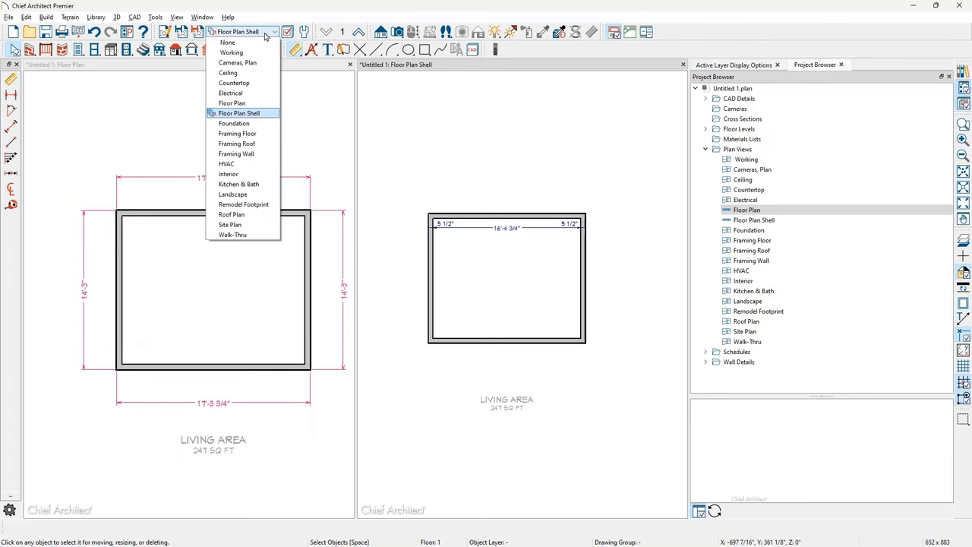
left_click(258, 52)
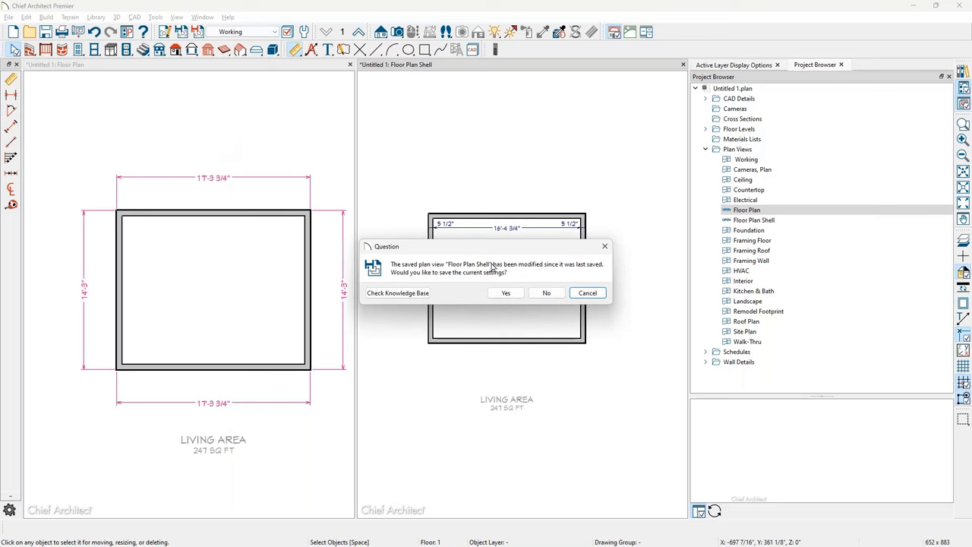
left_click(507, 294)
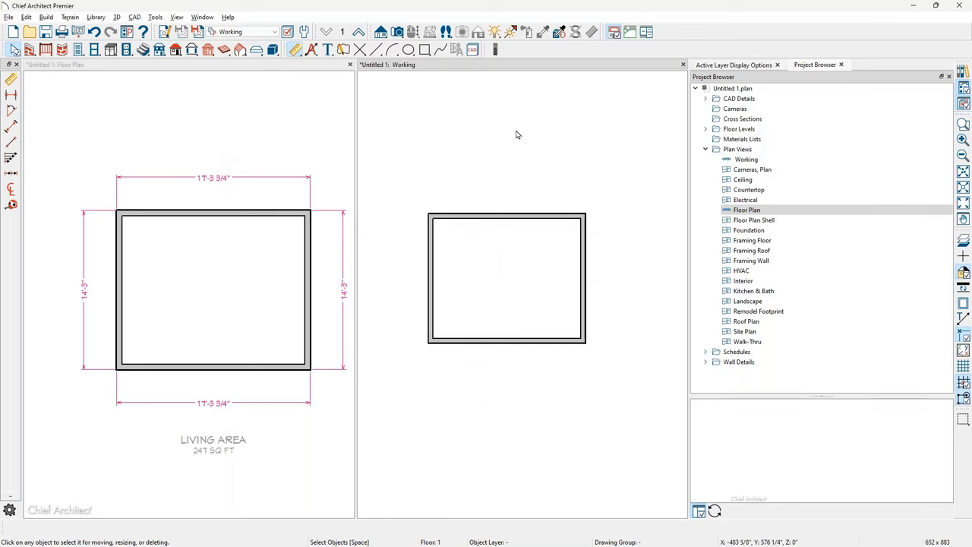
- Turn on display of the "Dimensions, Plan Automatic" and "Dimensions, Floorplan Manual" layers in the Working layer set
left_click(759, 66)
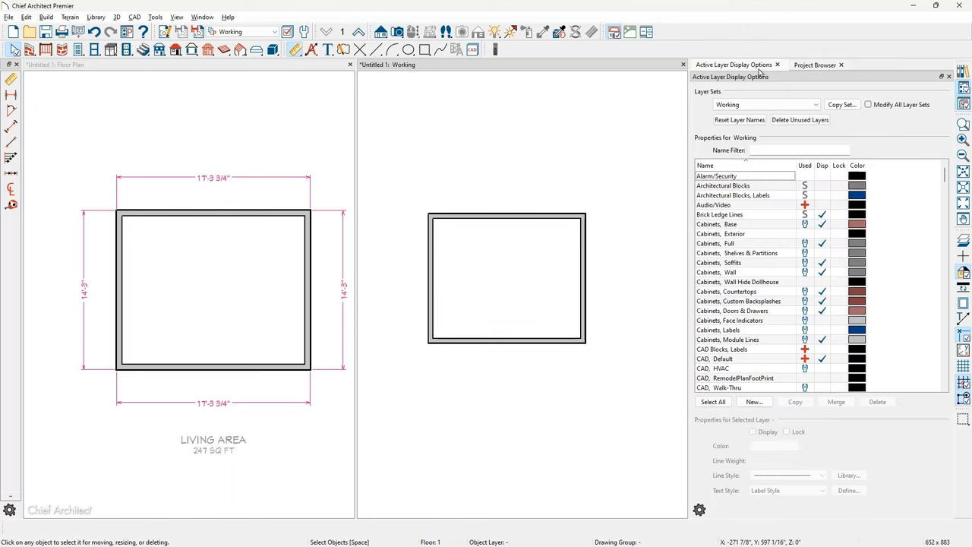
left_click(823, 150)
type("aut")
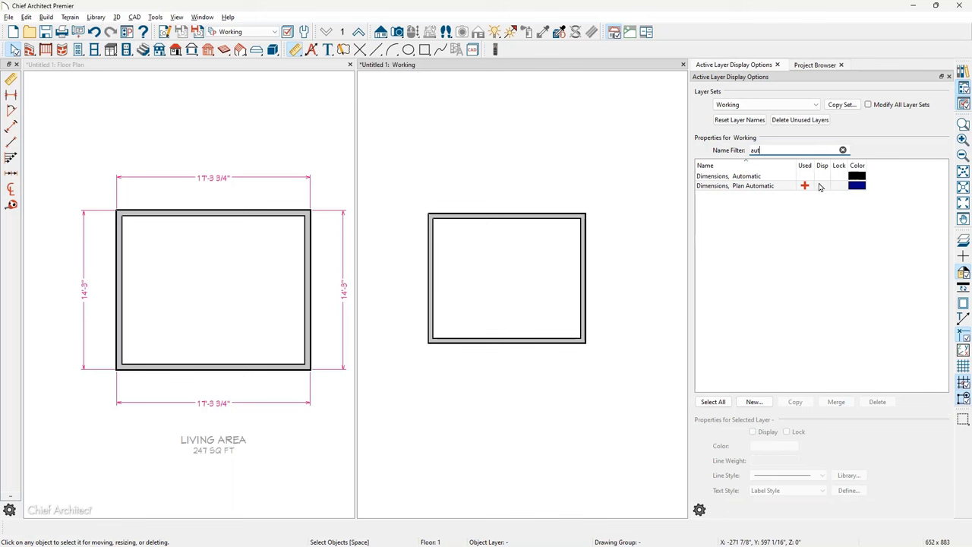
left_click(822, 186)
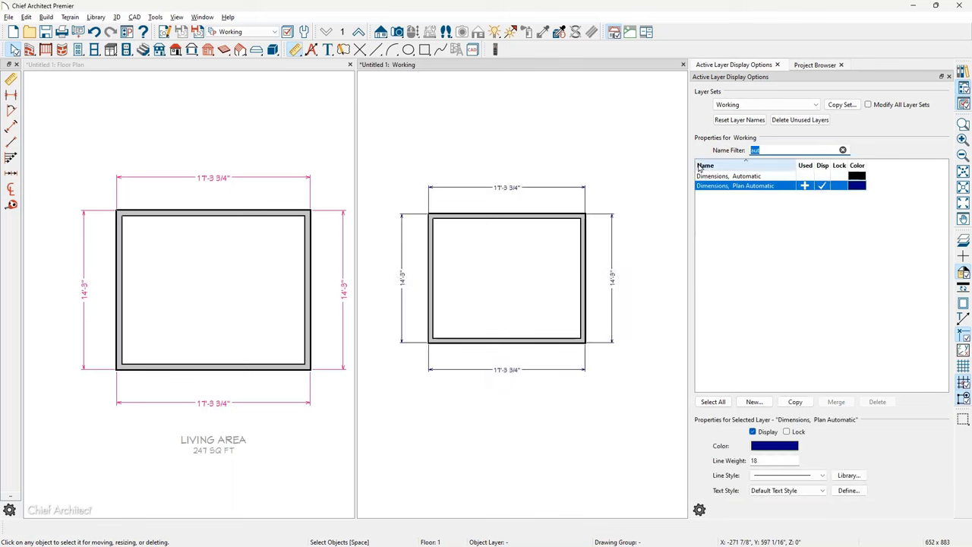
type("mau")
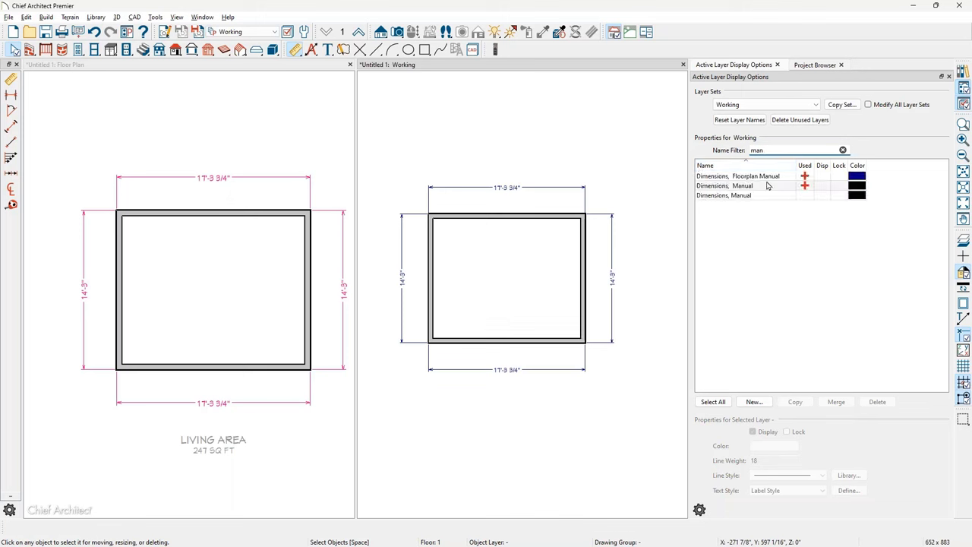
left_click(823, 176)
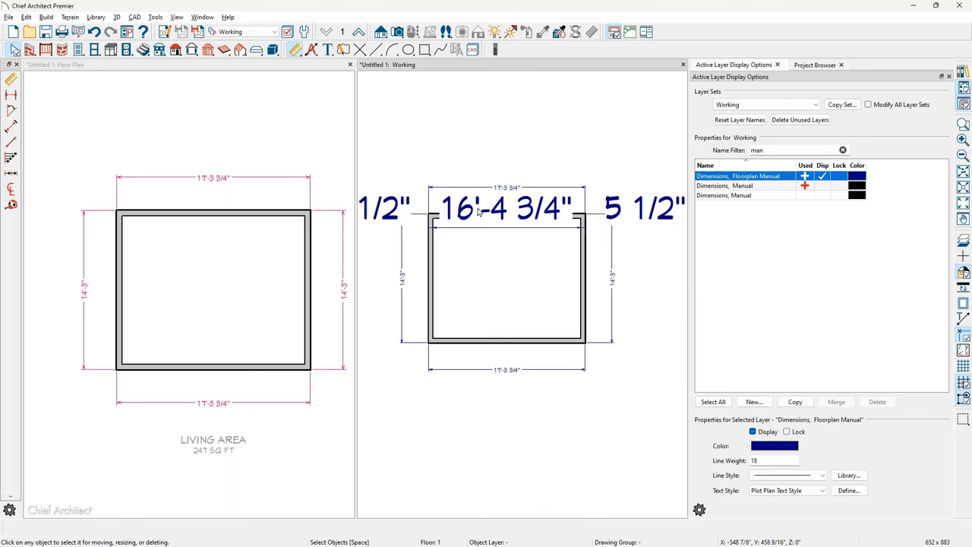
scroll(536, 257, "down", 1)
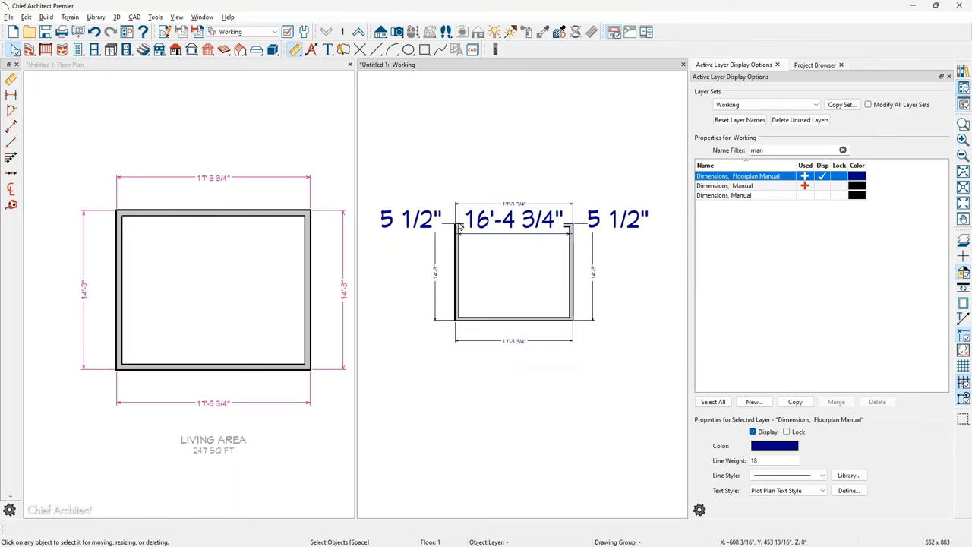
scroll(417, 228, "up", 1)
- Change the color of the automatic dimensions' layer, "Dimensions, Plan Automatic", to dark magenta in the Working layer set
left_click(413, 225)
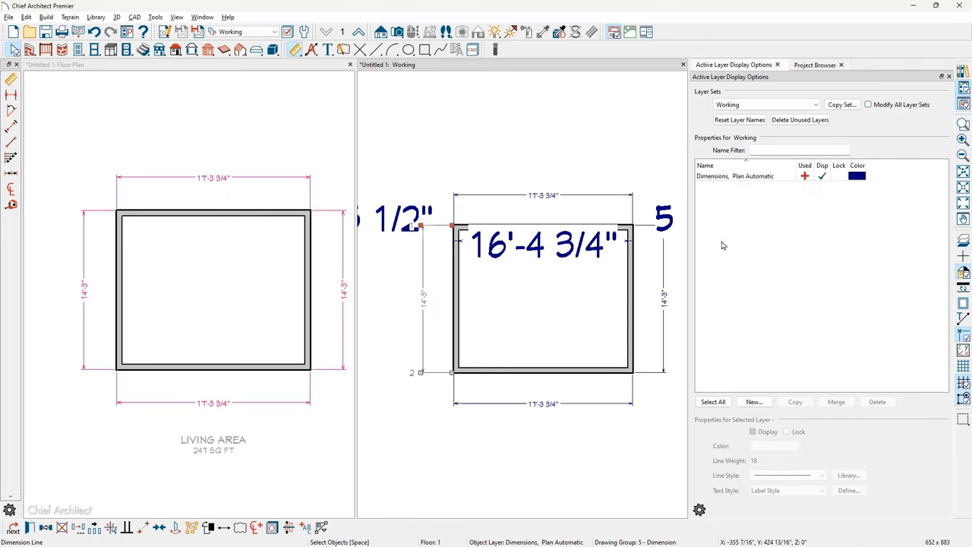
left_click(623, 113)
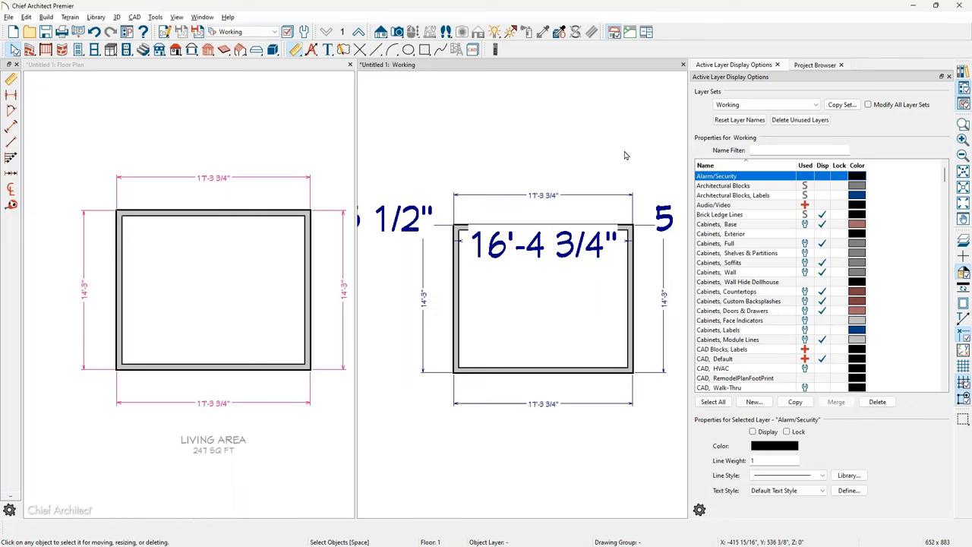
scroll(624, 152, "down", 2)
scroll(624, 179, "down", 1)
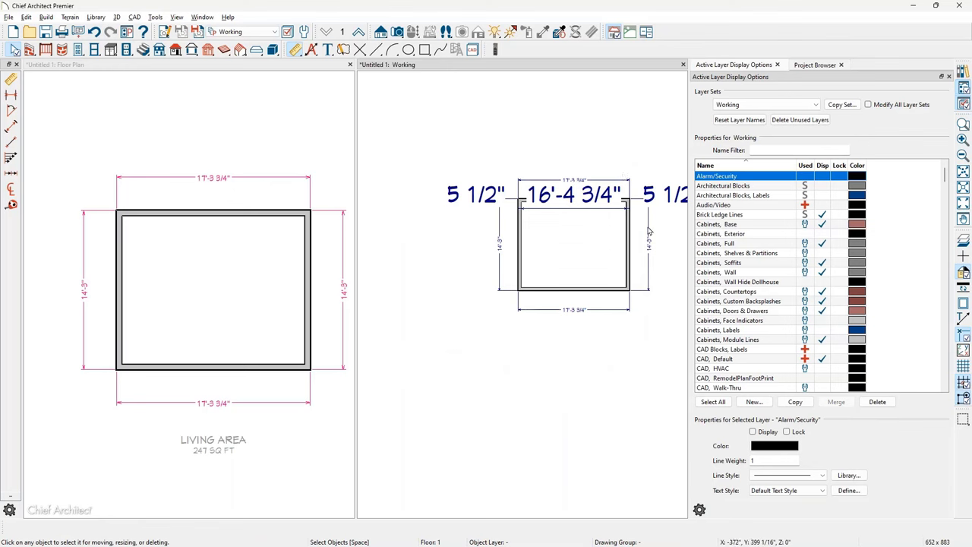
left_click(648, 241)
left_click(857, 176)
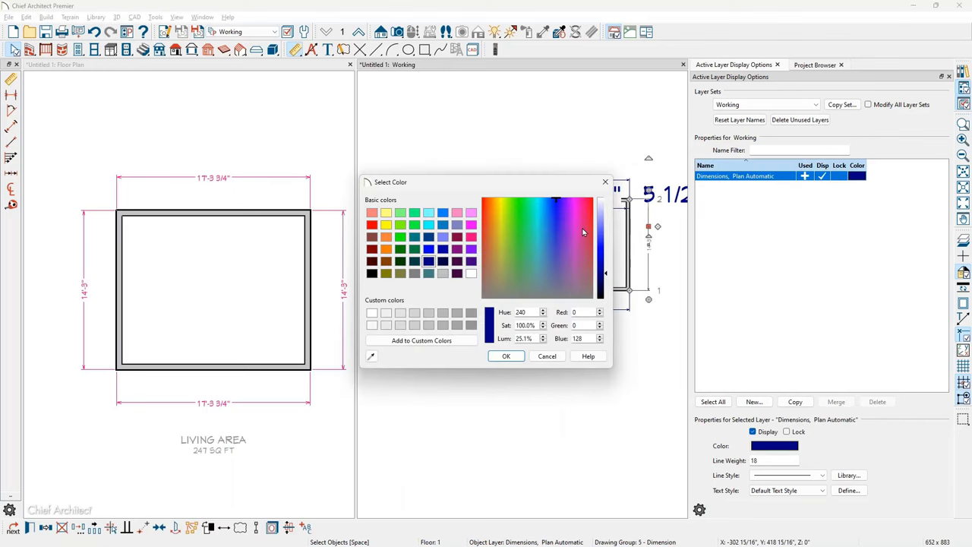
left_click(582, 230)
left_click(506, 356)
left_click(557, 352)
scroll(625, 260, "up", 2)
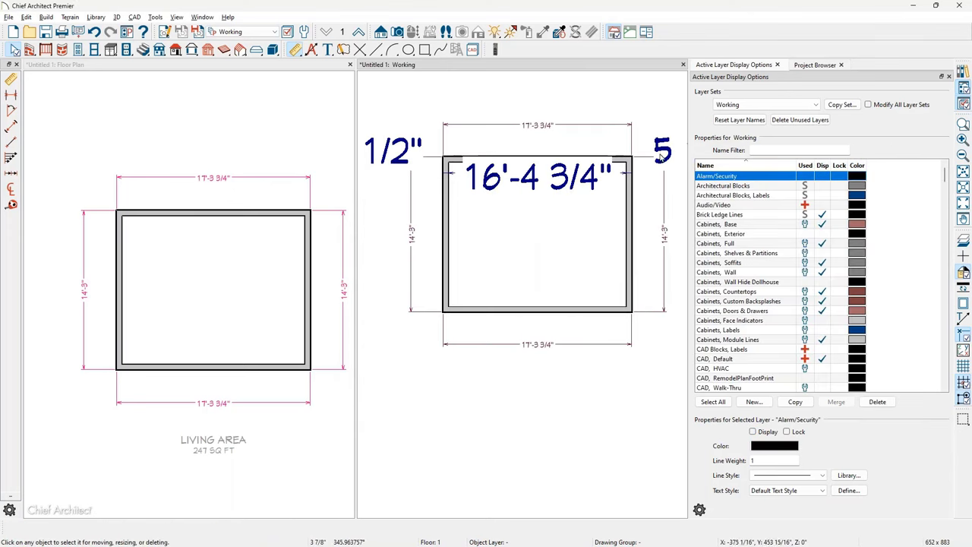
- Set the text style of the manual dimension's layer, "Dimensions, Floorplan Manual", to 1/4" Text Style
left_click(657, 158)
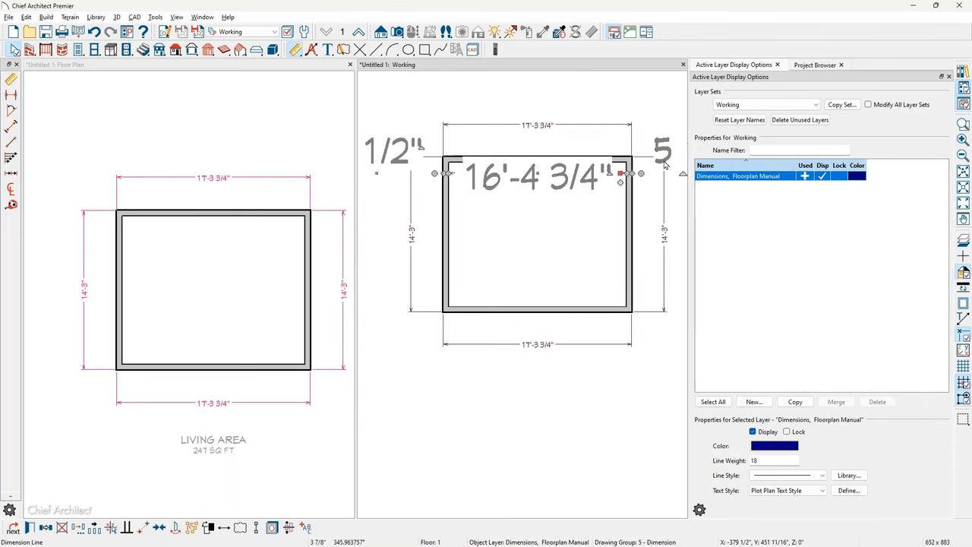
left_click(801, 490)
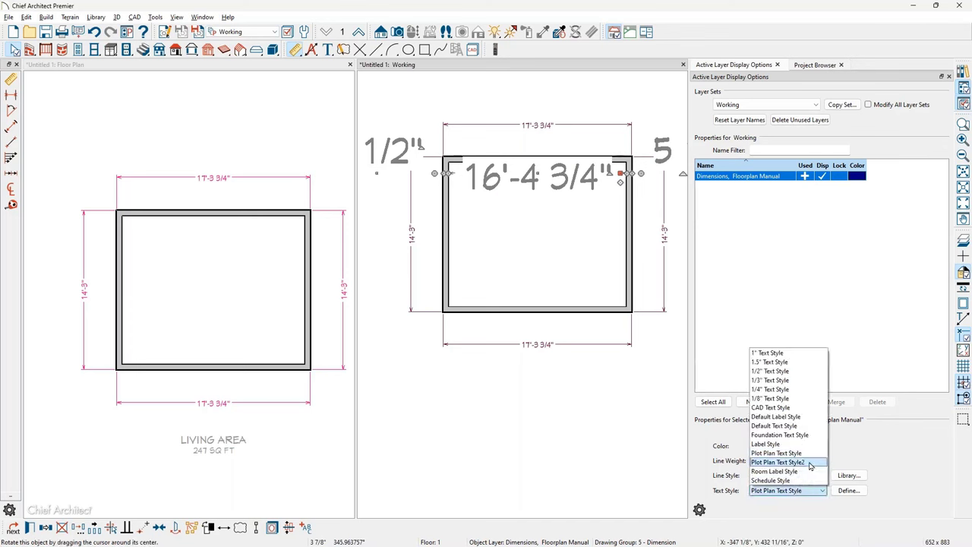
left_click(784, 390)
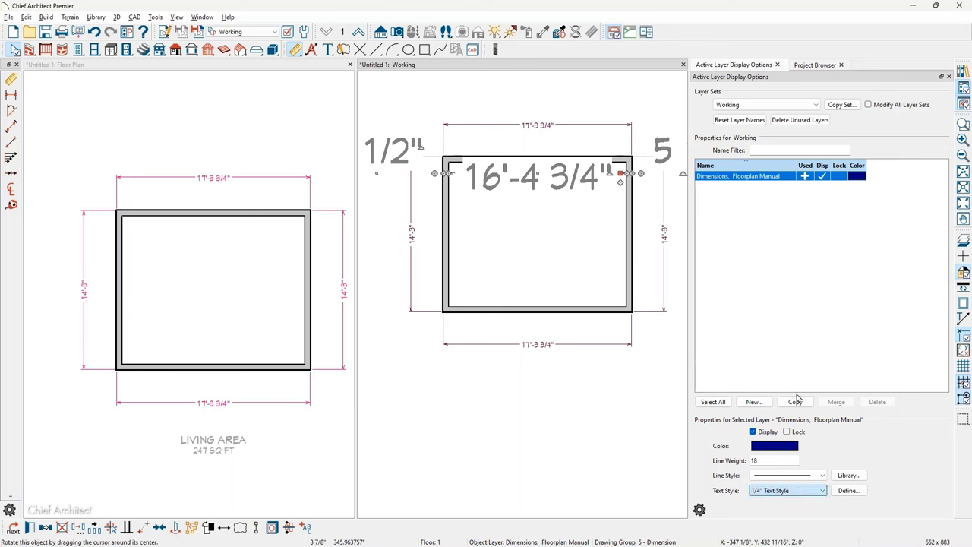
left_click(588, 411)
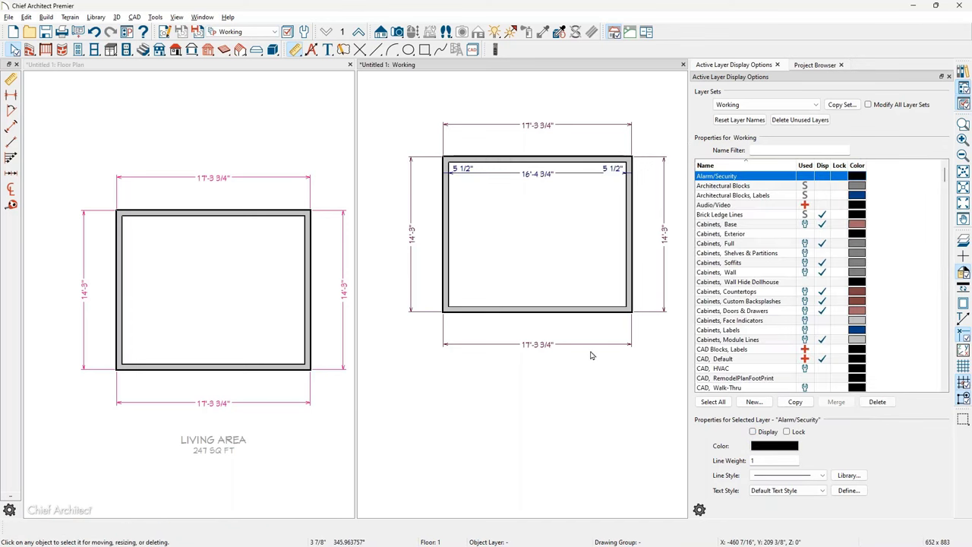
- Maximize the Working view, check the layers of the manual and automatic dimensions, and switch to the Questions slide
double_click(596, 64)
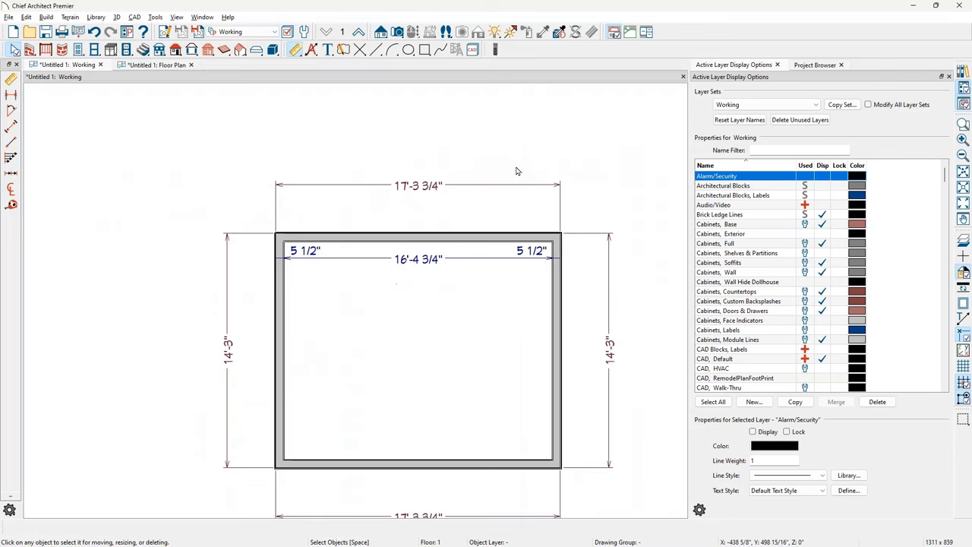
left_click(503, 259)
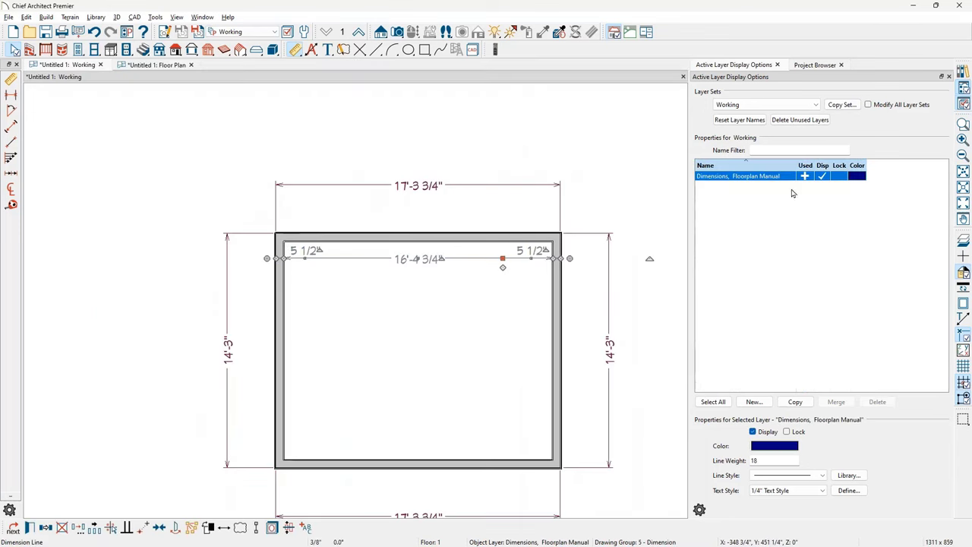
left_click(455, 184)
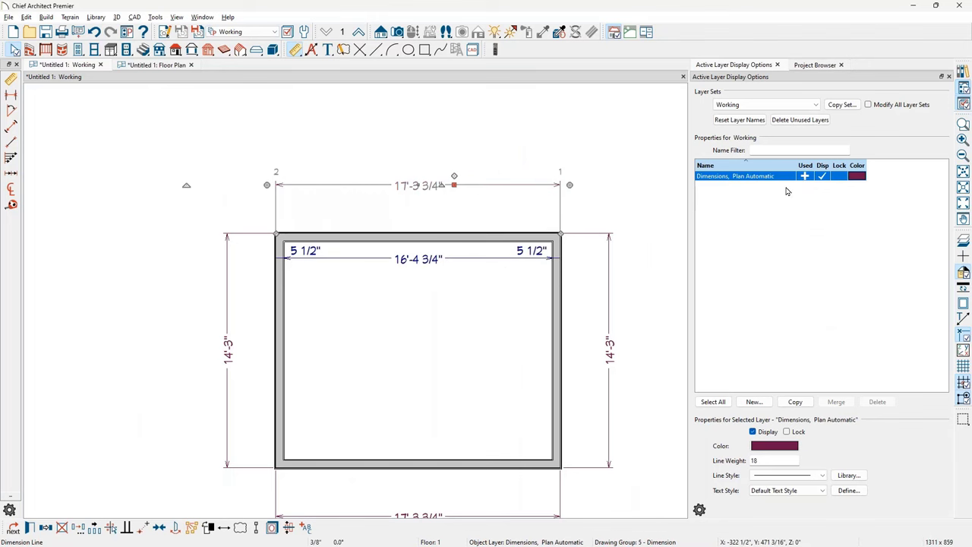
left_click(619, 310)
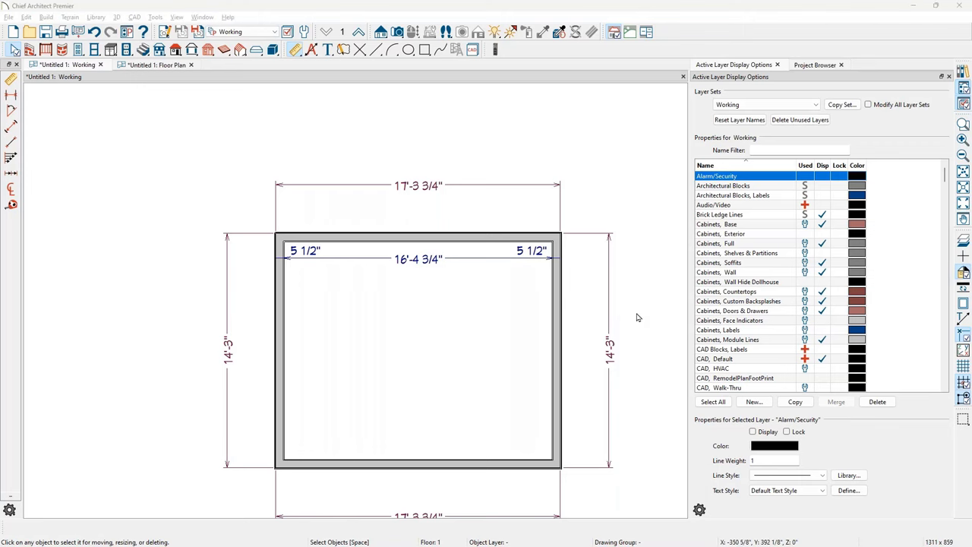
key("alt+Tab")
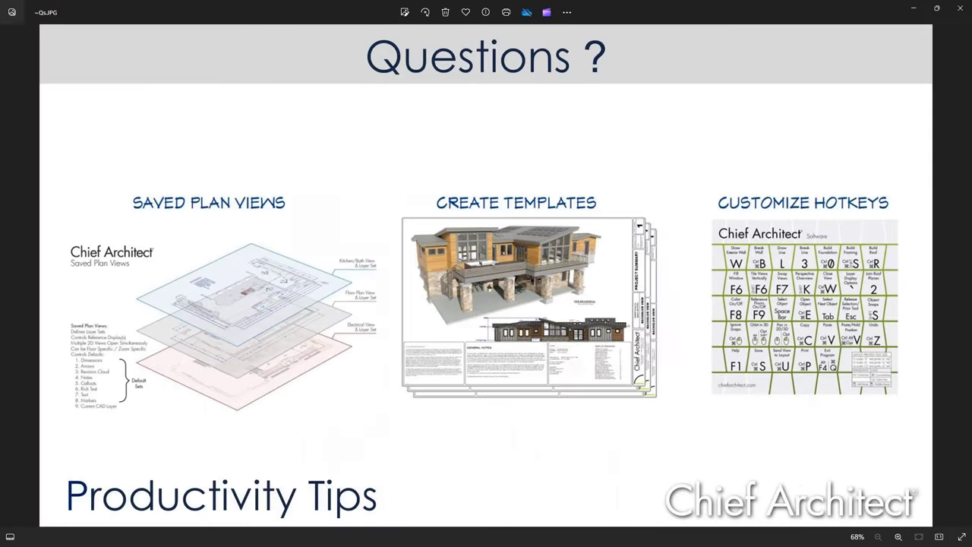
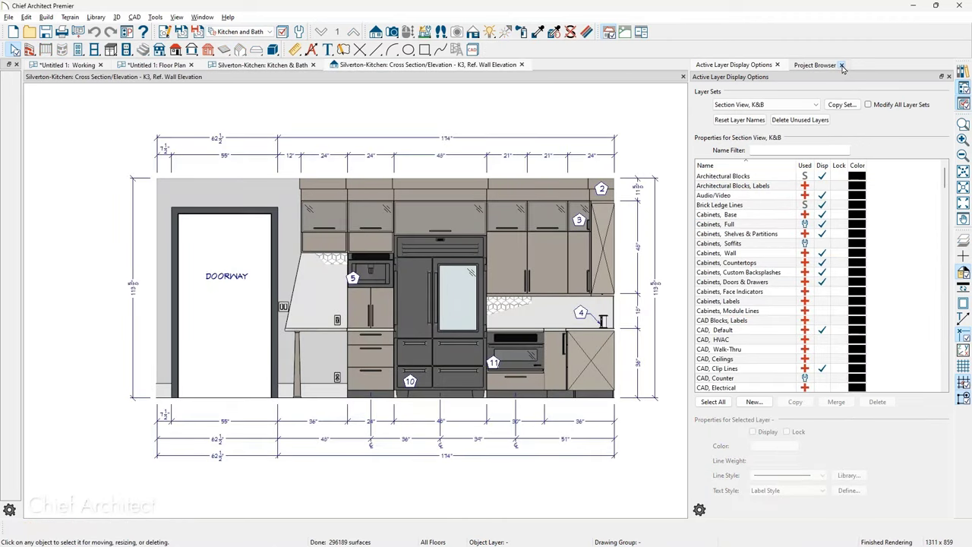
- Close the Project Browser and Active Layer Display Options, and render the K3 wall elevation with the Glass House technique
left_click(841, 65)
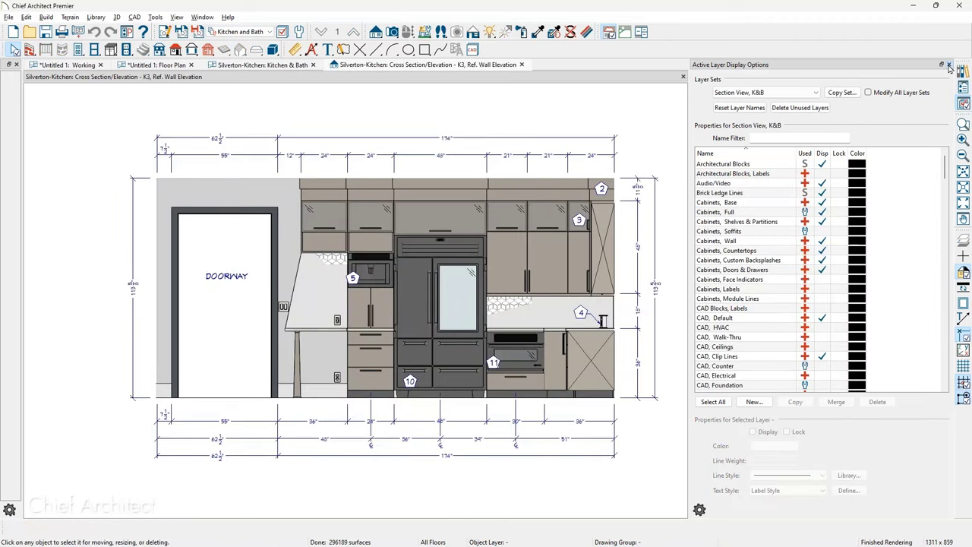
left_click(949, 65)
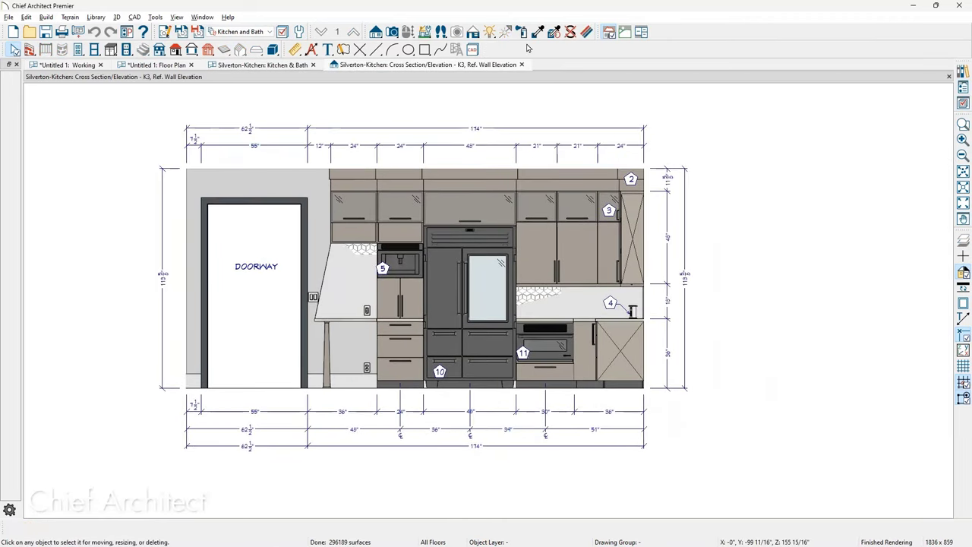
left_click(473, 32)
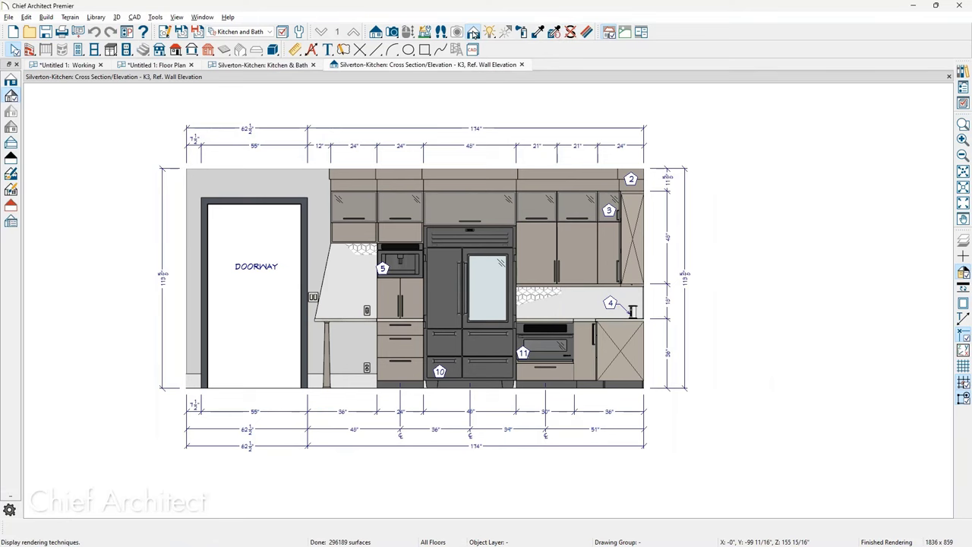
left_click(11, 142)
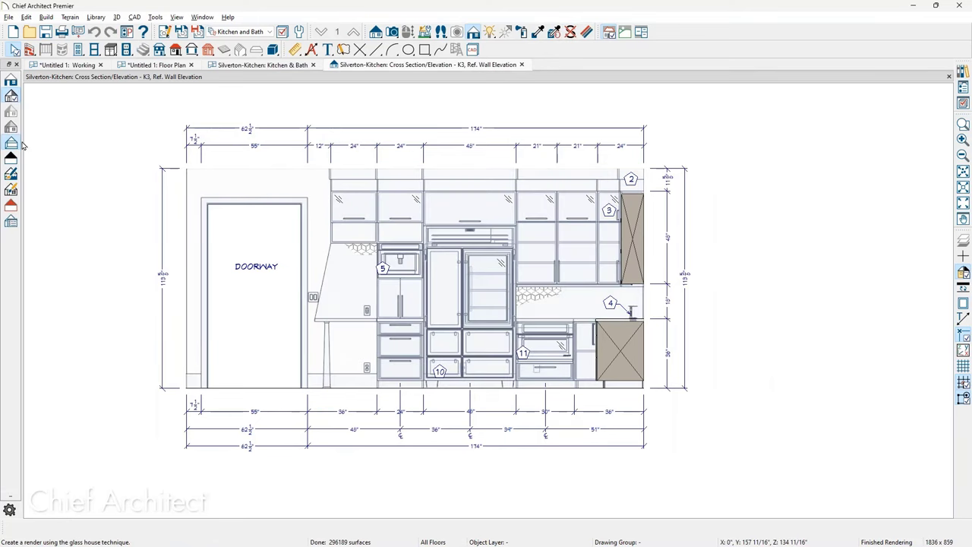
- Examine the Glass House rendering of the K3 elevation for items hidden behind the refrigerator, appliances and cabinet fronts
scroll(499, 306, "up", 5)
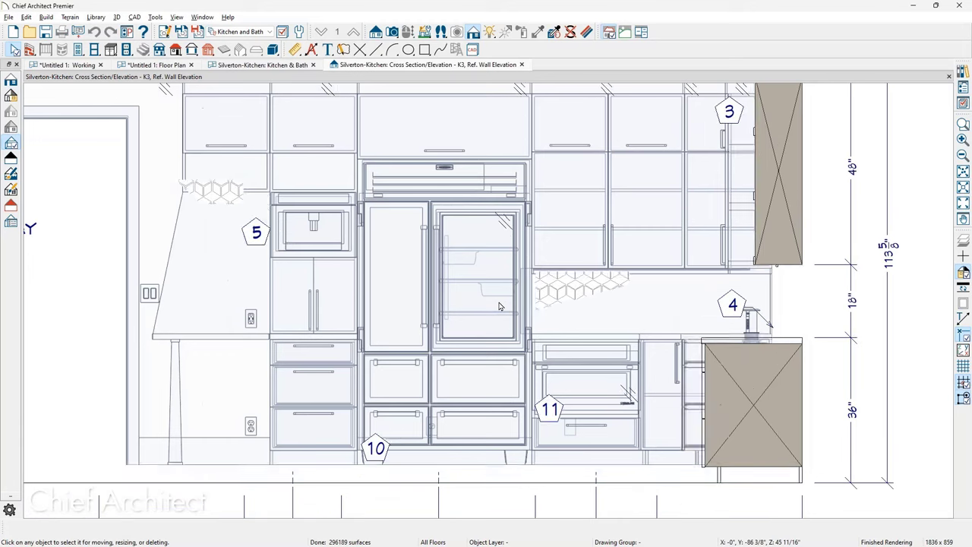
scroll(499, 306, "up", 2)
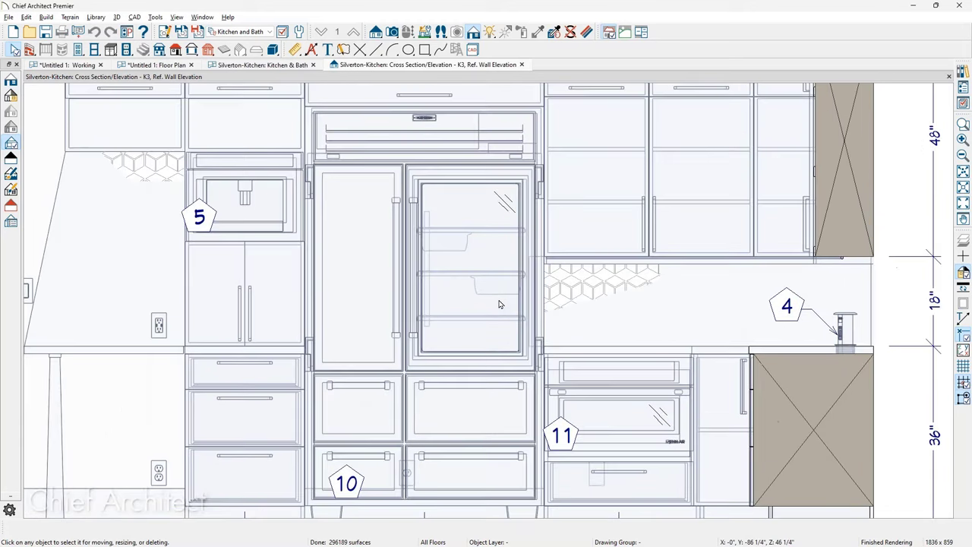
scroll(499, 304, "down", 2)
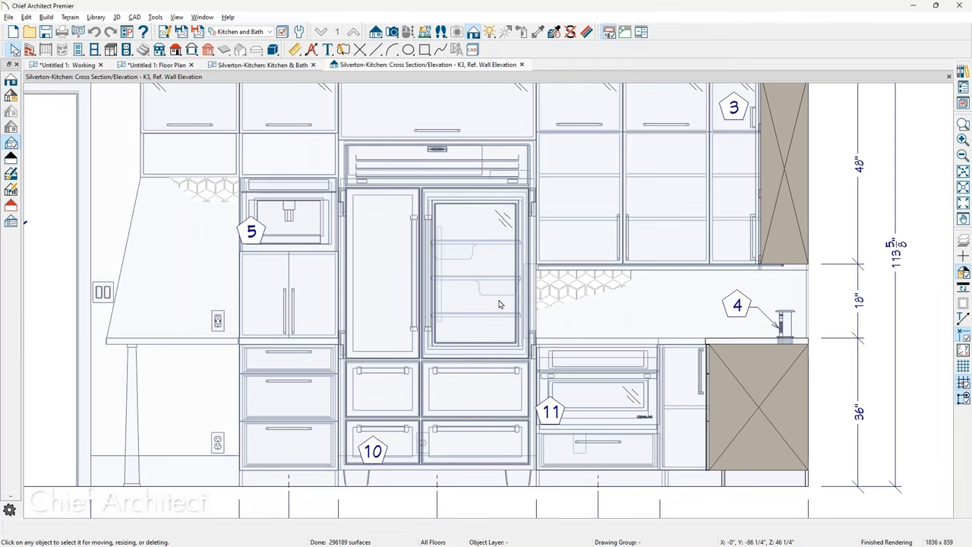
scroll(608, 490, "up", 4)
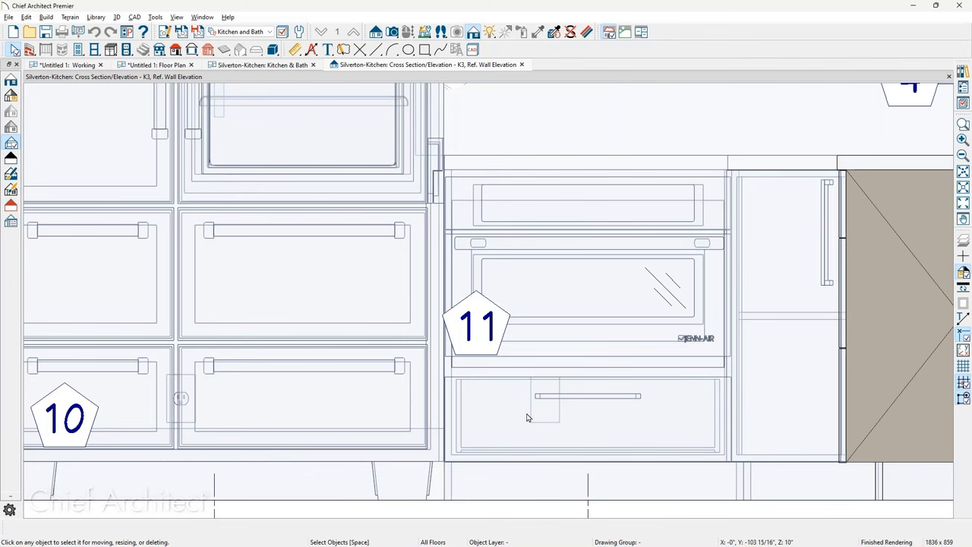
scroll(528, 417, "down", 4)
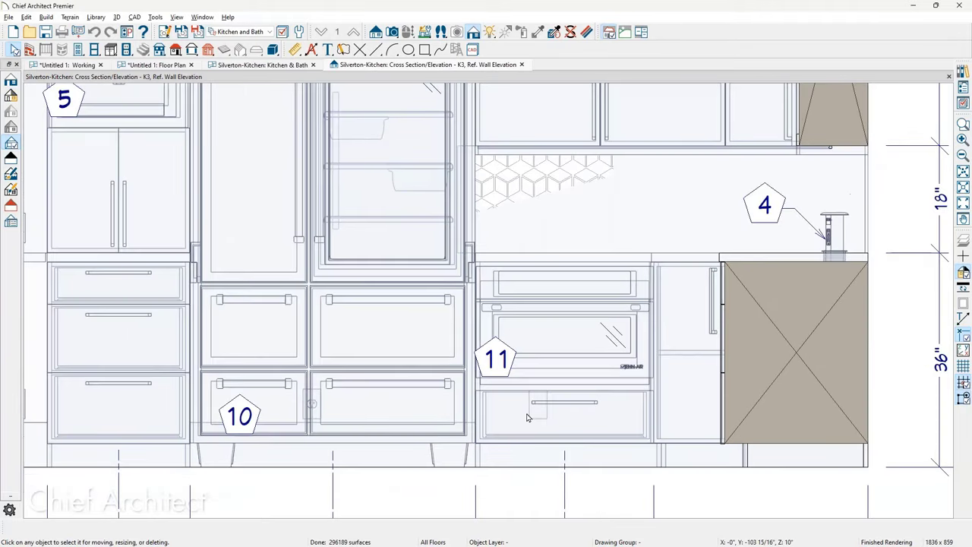
scroll(528, 417, "down", 3)
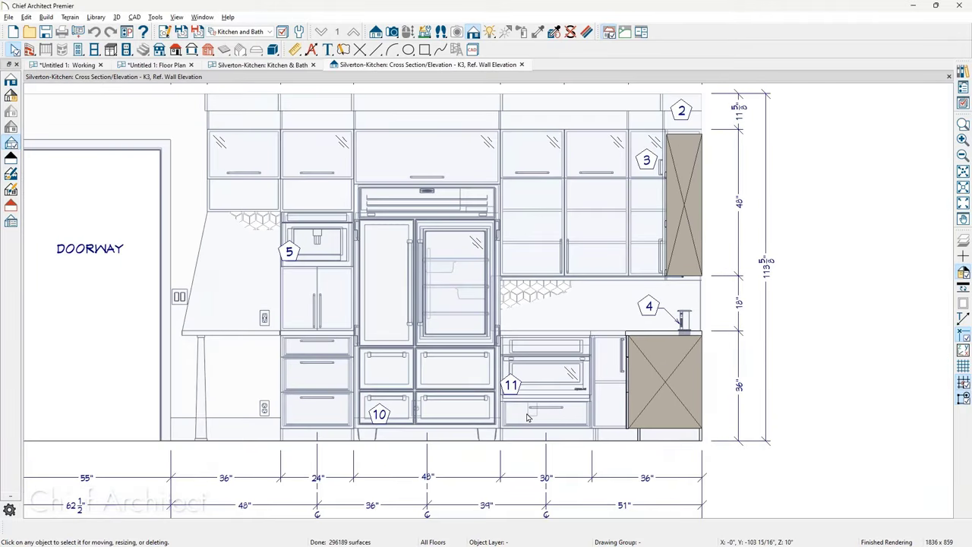
scroll(528, 417, "down", 1)
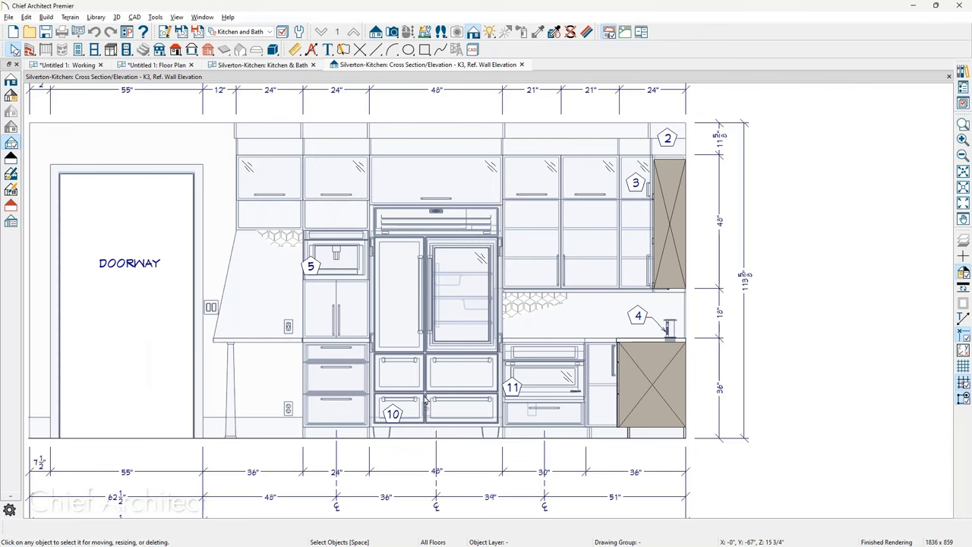
- Shorten the refrigerator from its bottom edge to expose the outlet on the wall behind it
scroll(475, 383, "up", 6)
scroll(486, 361, "down", 4)
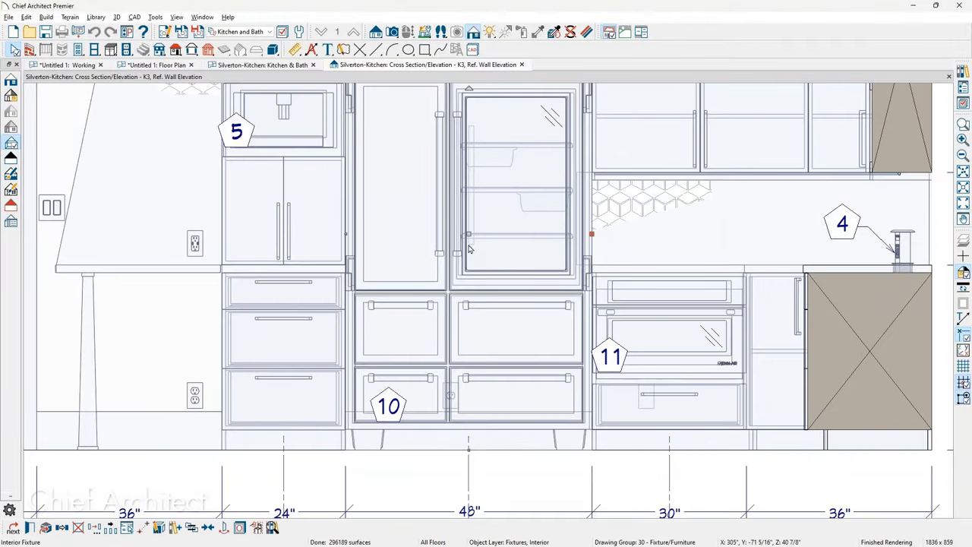
left_click(477, 437)
left_click_drag(471, 449, 479, 225)
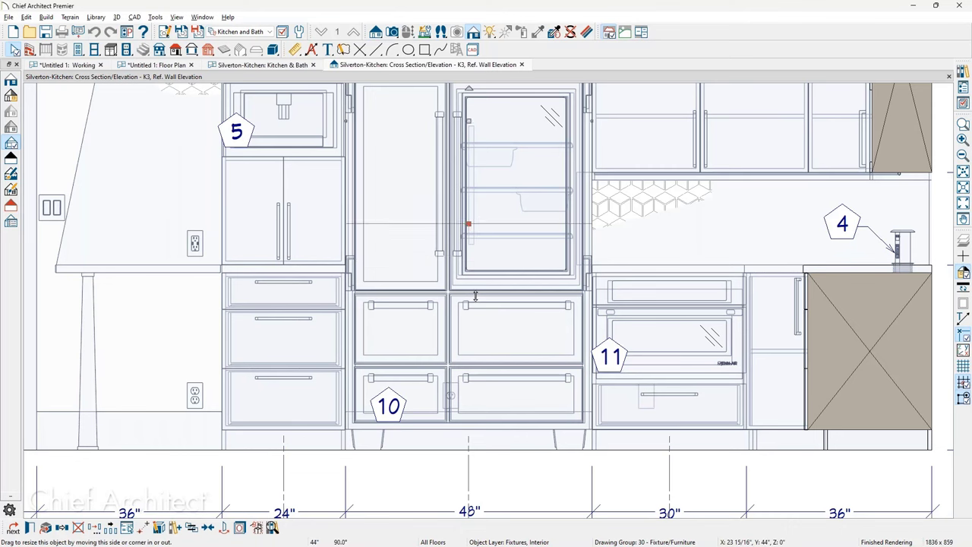
- Move the exposed outlet up behind the refrigerator's solid door, and stretch the refrigerator's bottom edge back down to the floor
left_click(452, 399)
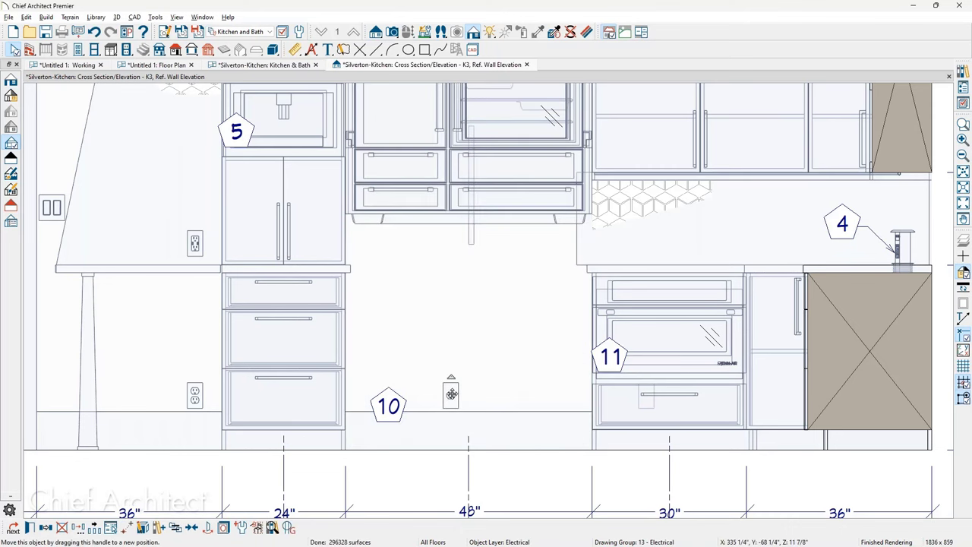
left_click_drag(452, 396, 467, 449)
left_click(472, 222)
key("Escape")
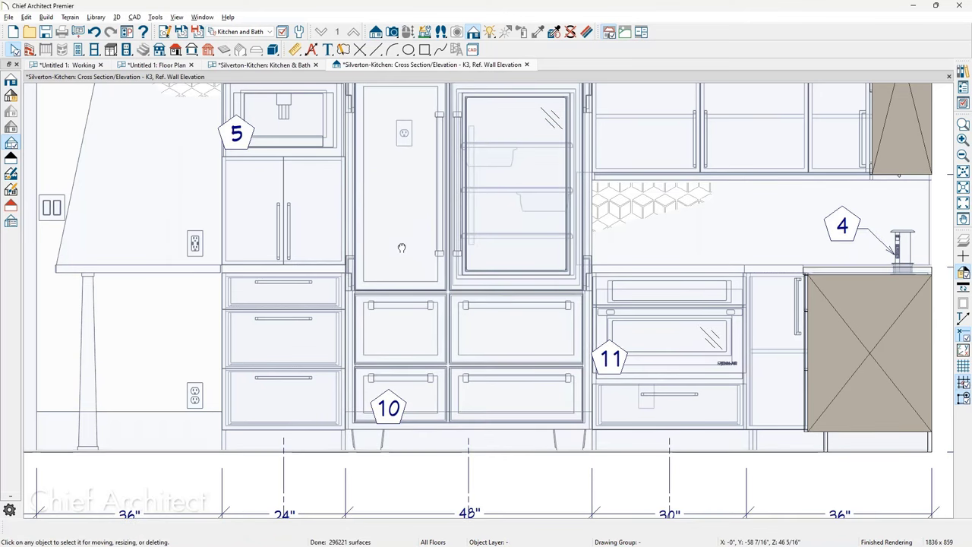
- Check the moved outlet through the refrigerator door, and change the elevation's rendering technique to Vector View
middle_click_drag(401, 248, 397, 297)
scroll(395, 163, "up", 1)
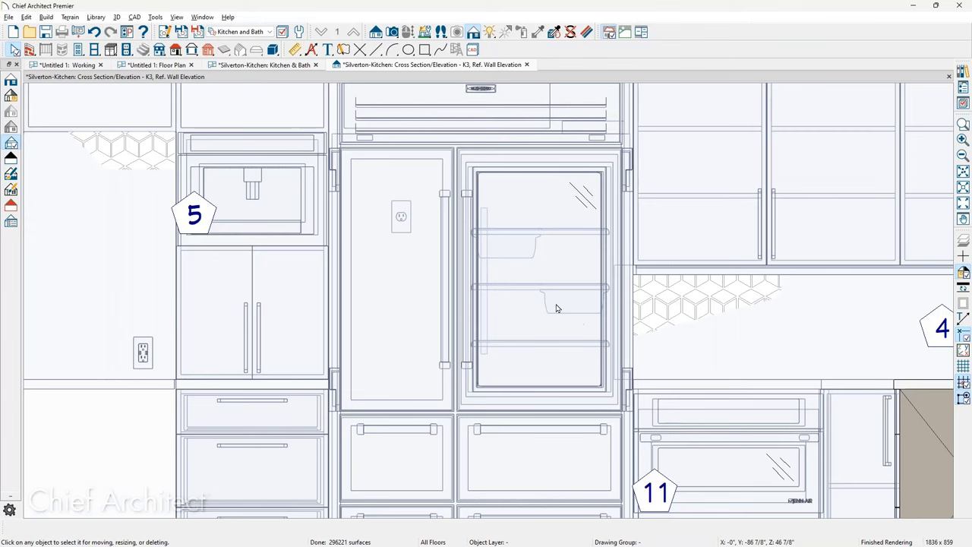
scroll(465, 271, "down", 3)
scroll(465, 271, "down", 2)
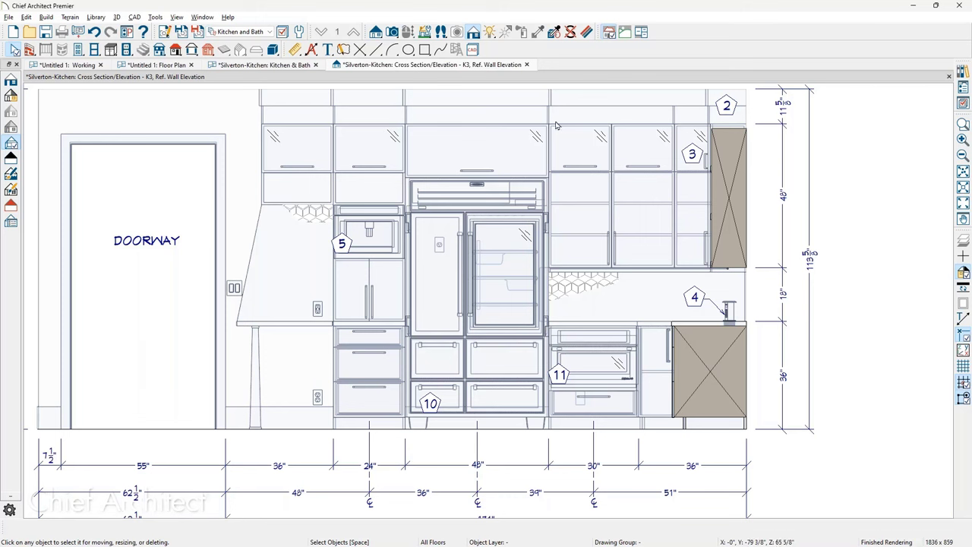
left_click(12, 91)
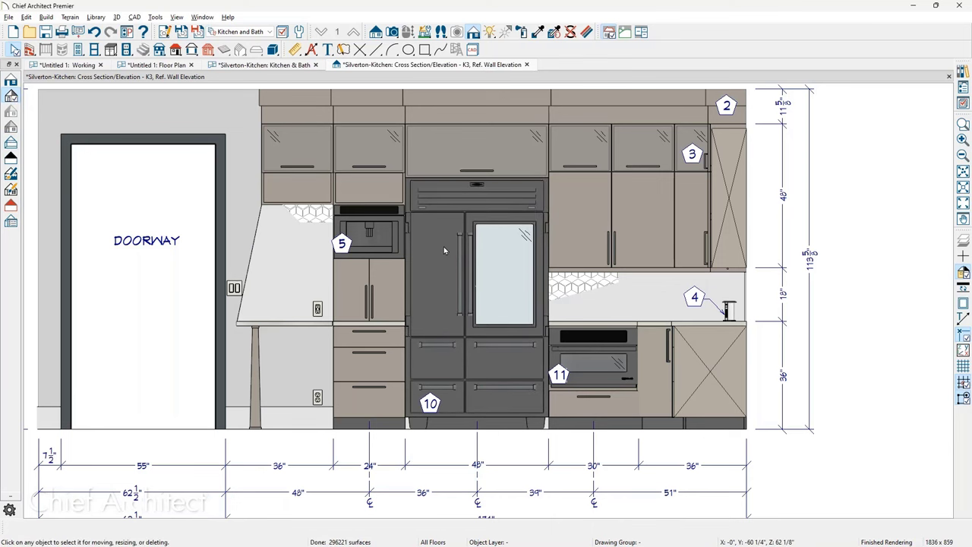
- Draw an upright rectangular polyline with a perimeter of about 28" on the upper part of the refrigerator's solid door
scroll(445, 251, "up", 1)
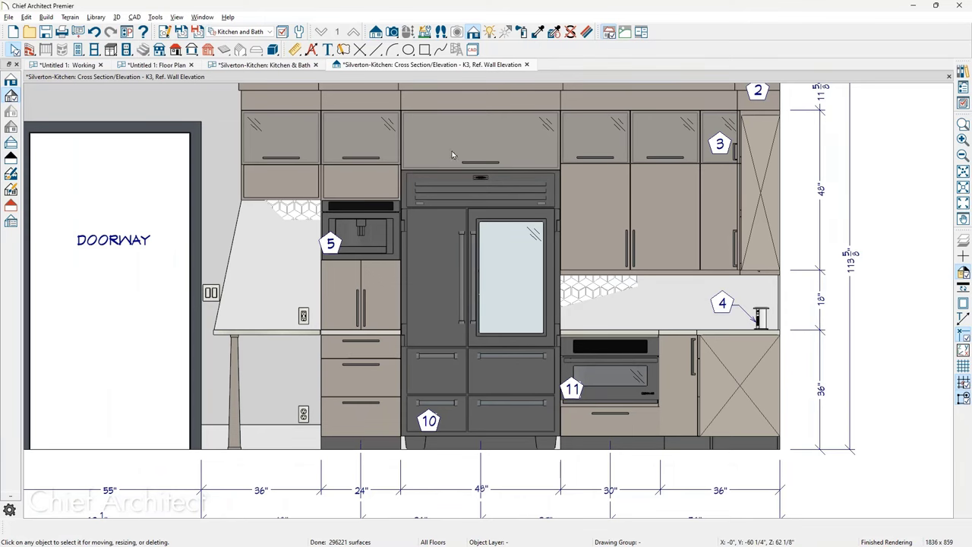
left_click(425, 49)
scroll(449, 225, "up", 1)
left_click_drag(418, 219, 439, 254)
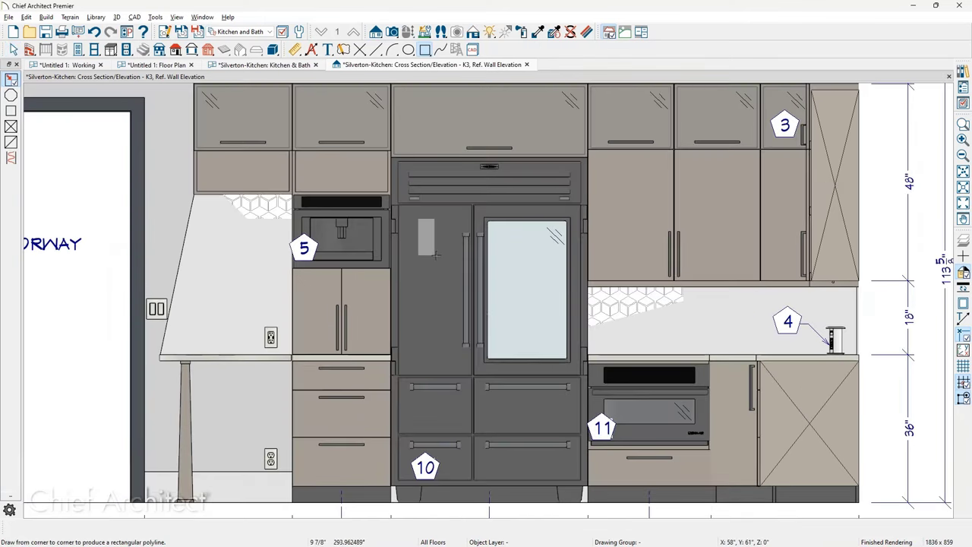
scroll(437, 253, "up", 1)
key("space")
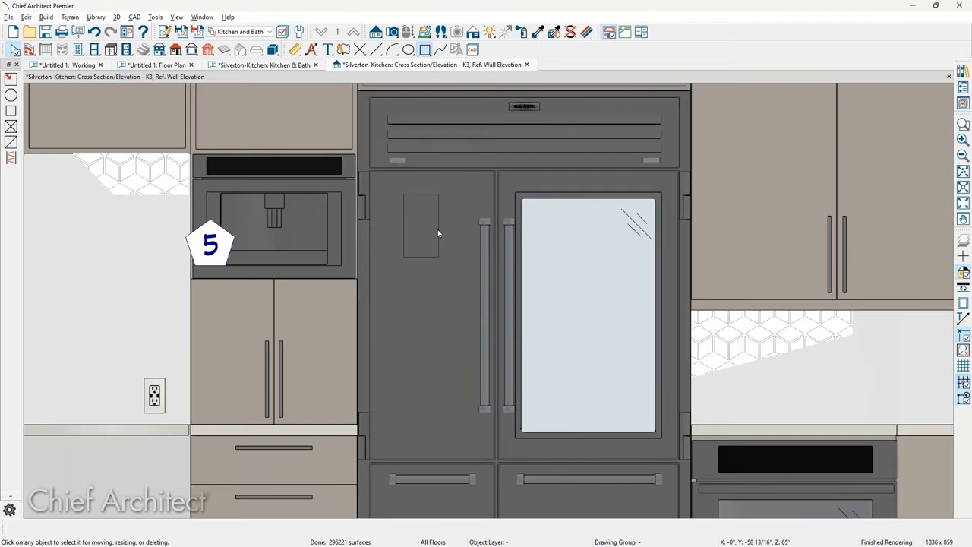
- Give the rectangle on the refrigerator door a Solid fill in hot pink (RGB 255, 0, 128)
left_click(438, 227)
double_click(439, 228)
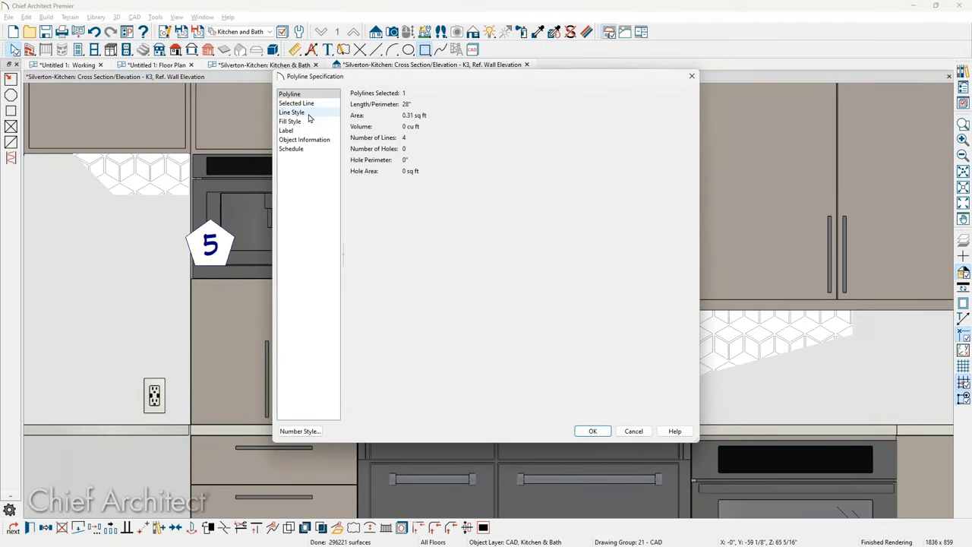
left_click(304, 112)
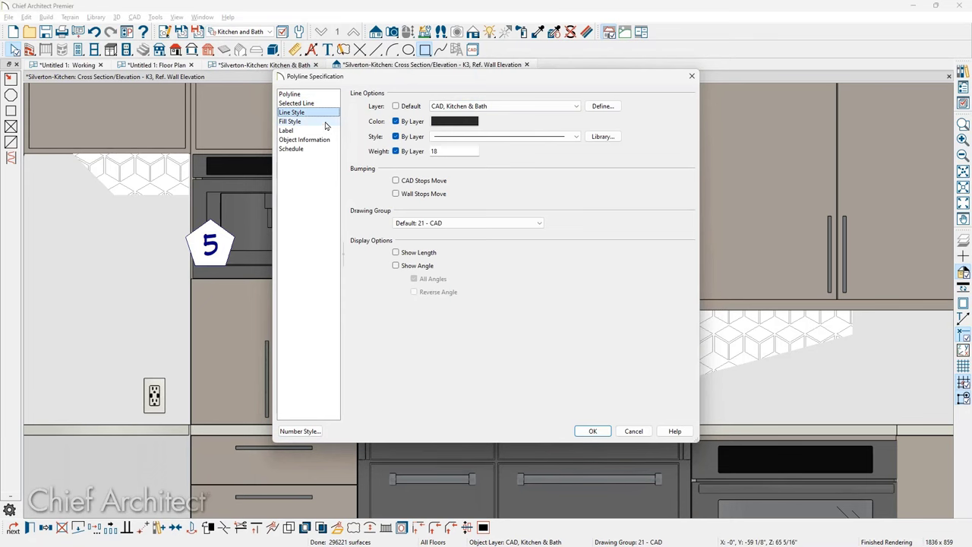
left_click(289, 122)
left_click(445, 106)
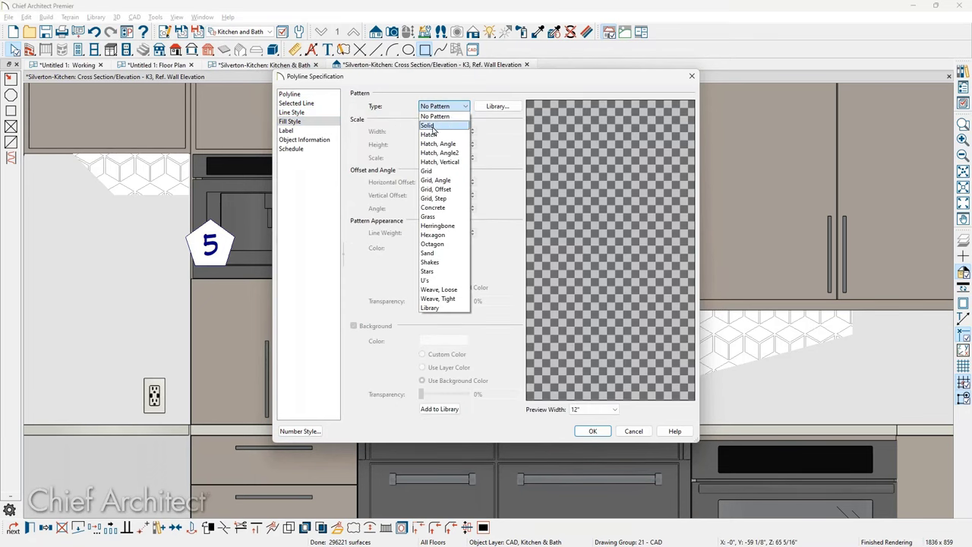
left_click(437, 123)
left_click(457, 248)
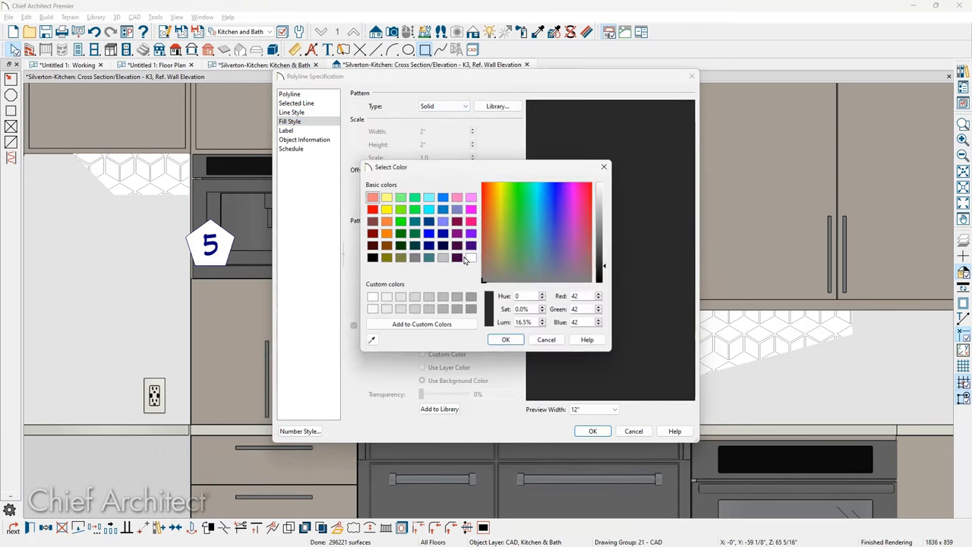
left_click(471, 222)
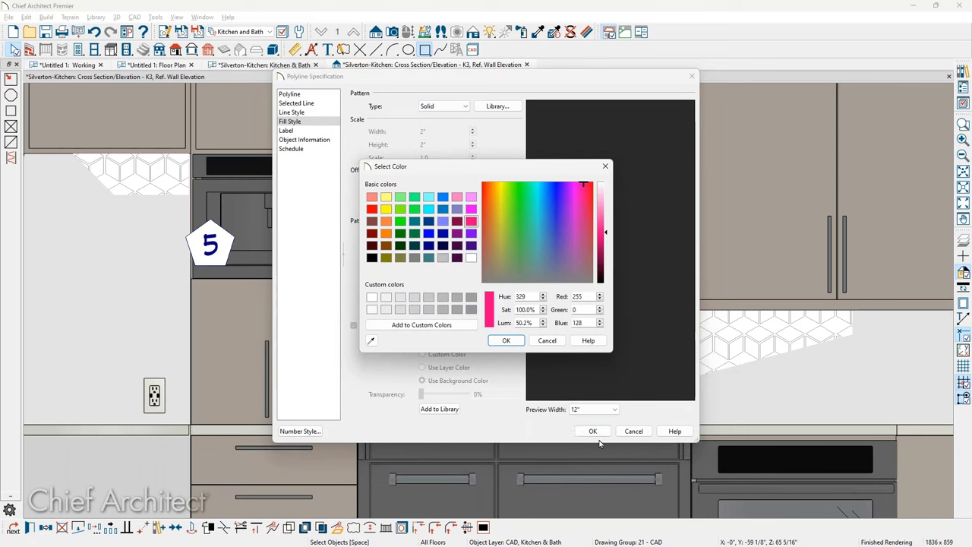
left_click(503, 340)
left_click(592, 431)
- Turn off color display in the elevation, and inspect the filled rectangle on the refrigerator door in black and white
scroll(392, 327, "down", 4)
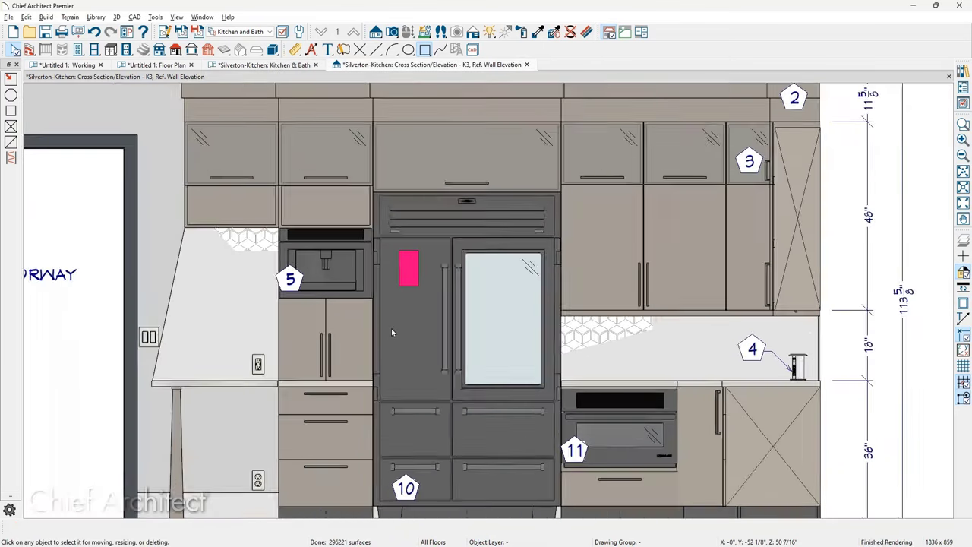
scroll(392, 331, "down", 1)
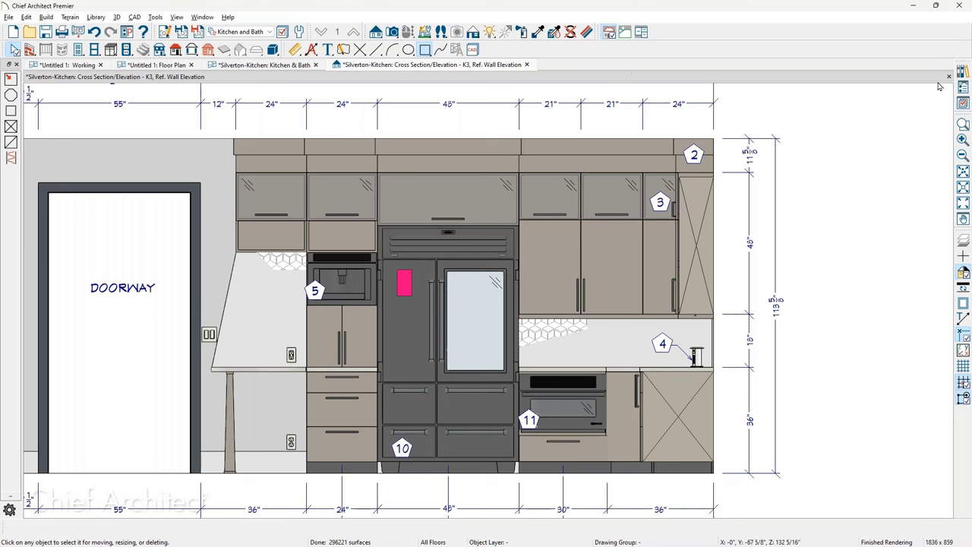
left_click(964, 272)
scroll(386, 300, "up", 1)
left_click(413, 296)
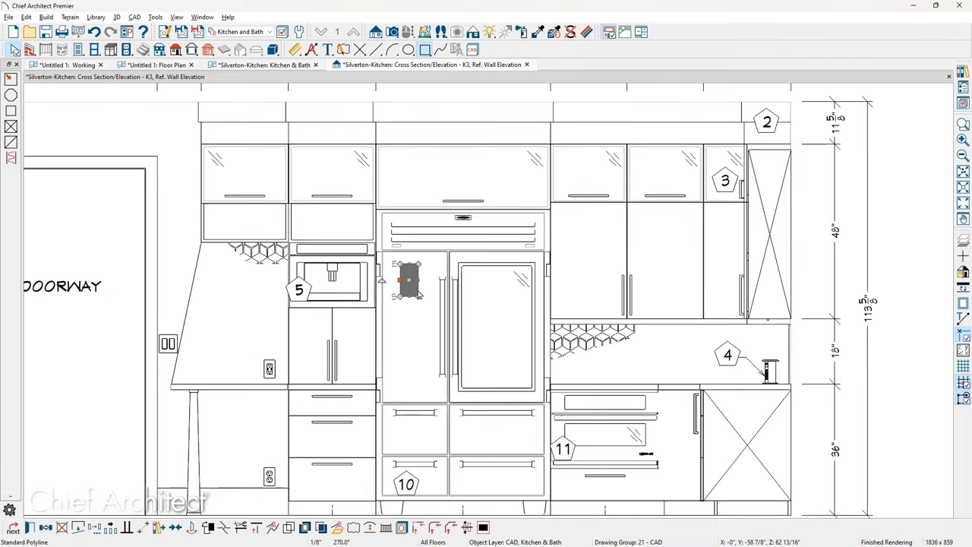
scroll(413, 298, "up", 1)
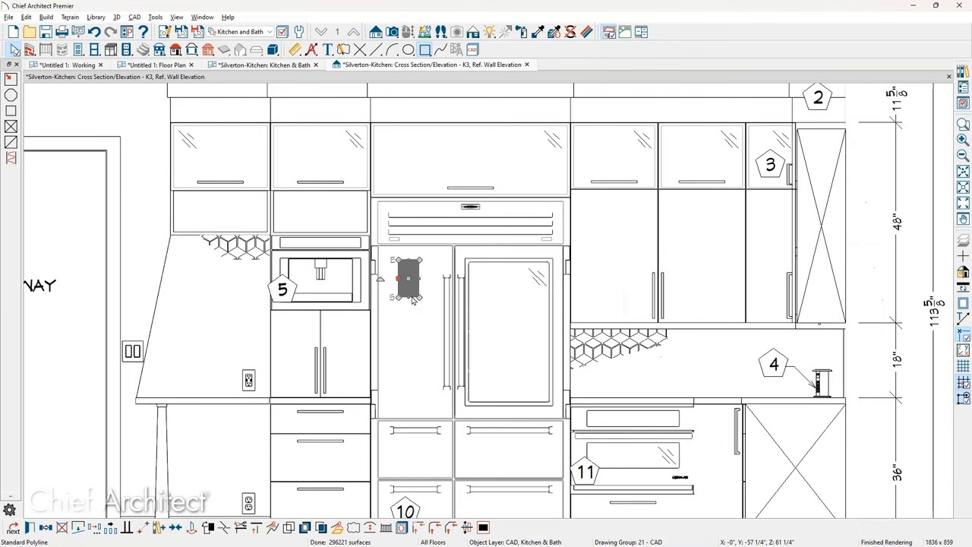
key("Escape")
scroll(428, 312, "down", 1)
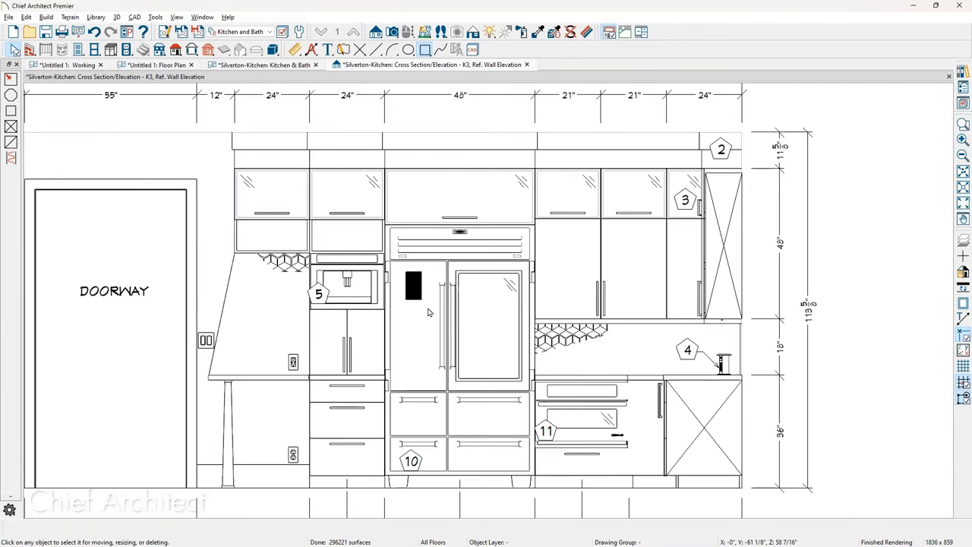
- Copy the number 5 callout from the coffee machine onto the refrigerator, just above the filled rectangle
scroll(428, 312, "down", 1)
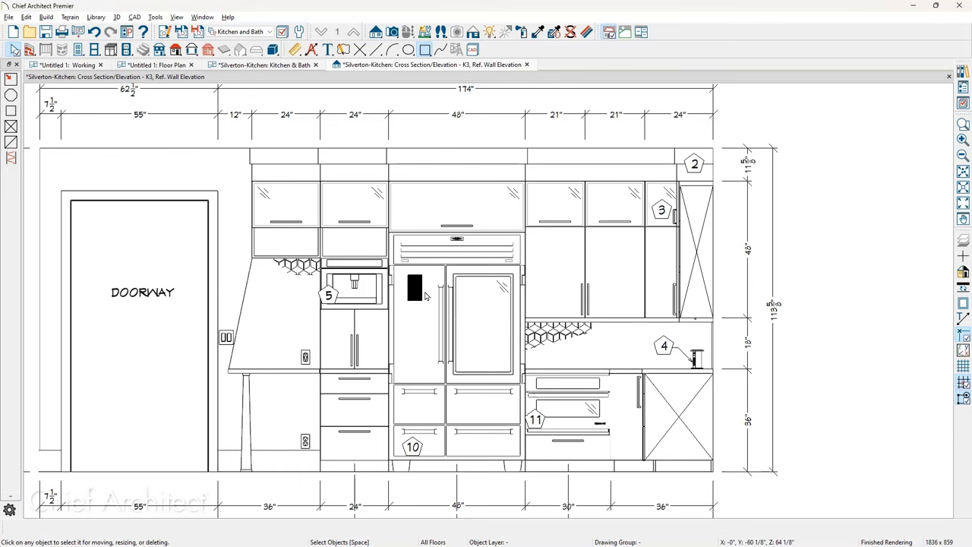
scroll(428, 296, "up", 1)
scroll(433, 331, "down", 1)
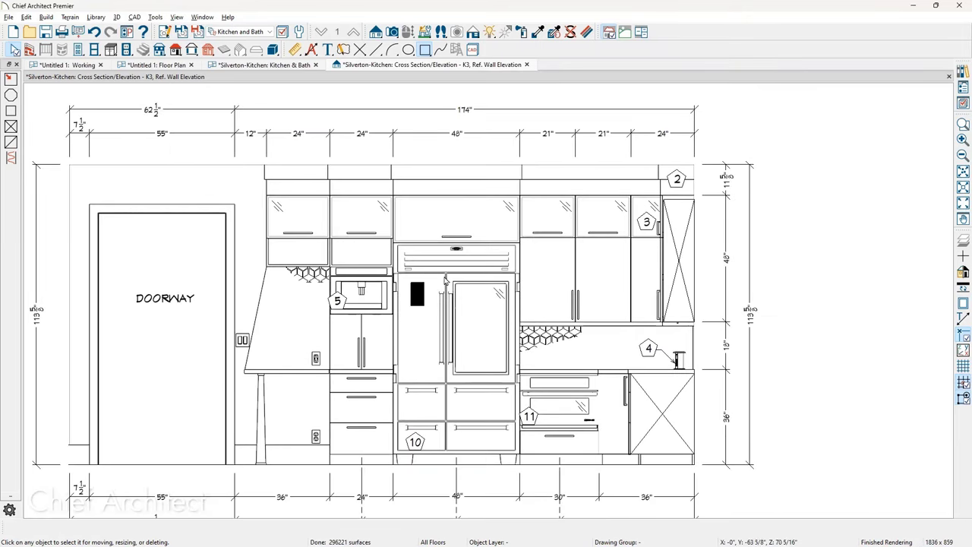
scroll(347, 296, "up", 3)
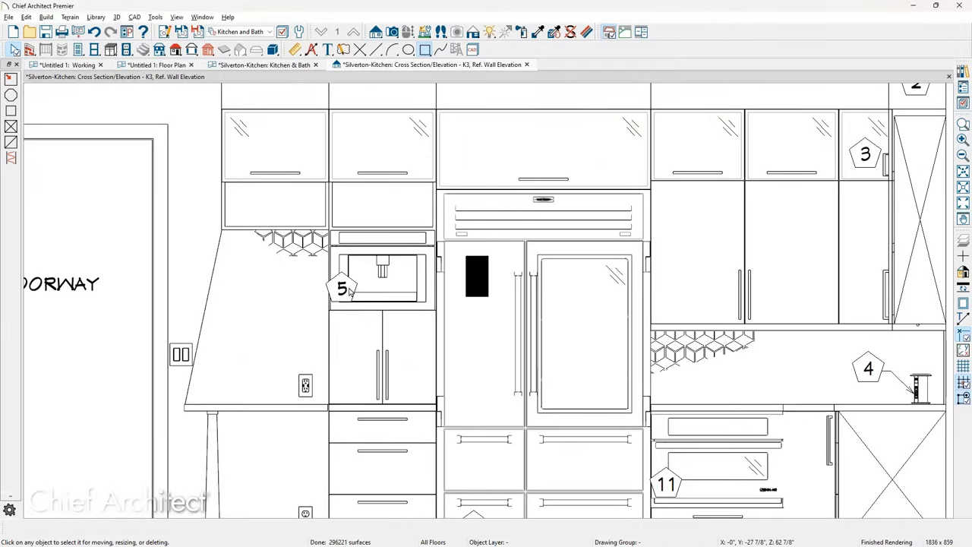
left_click(342, 288)
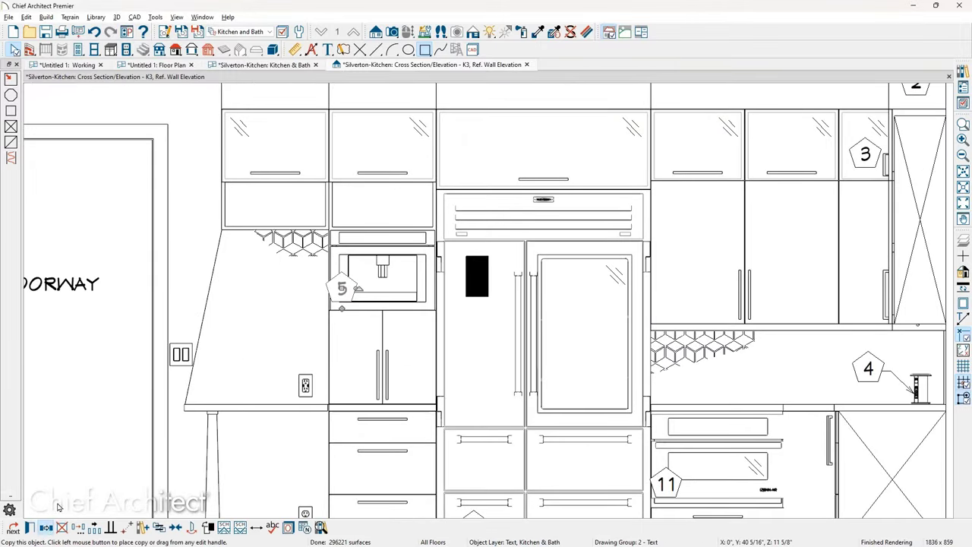
left_click(341, 288)
left_click_drag(341, 288, 494, 230)
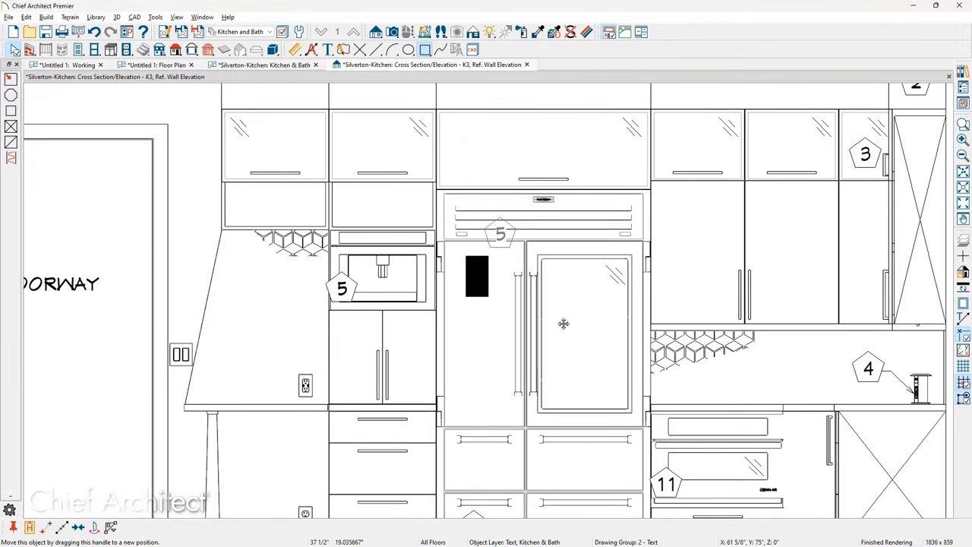
scroll(482, 309, "down", 1)
scroll(482, 309, "down", 2)
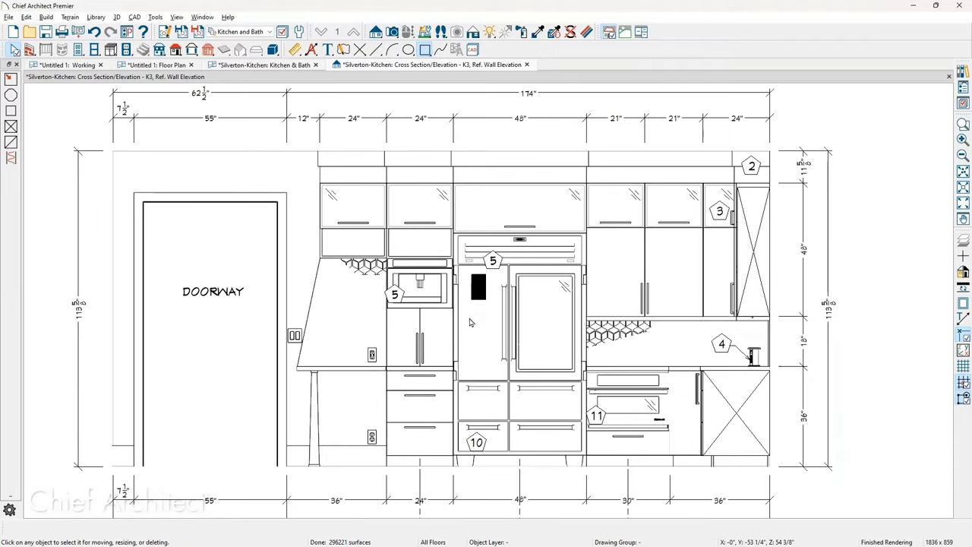
- Inspect the number 4 callout and its arrow beside the countertop outlet in the wall elevation
scroll(469, 323, "down", 2)
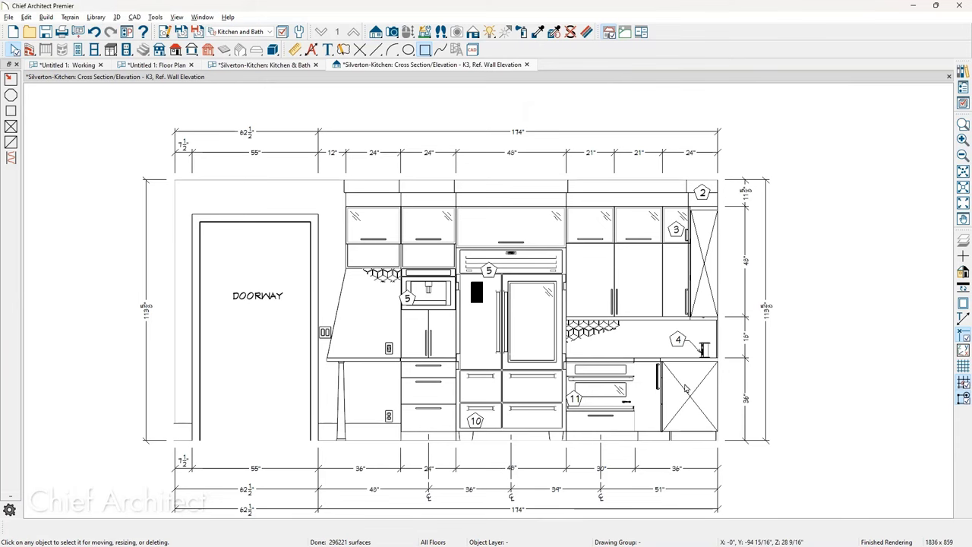
scroll(722, 349, "up", 4)
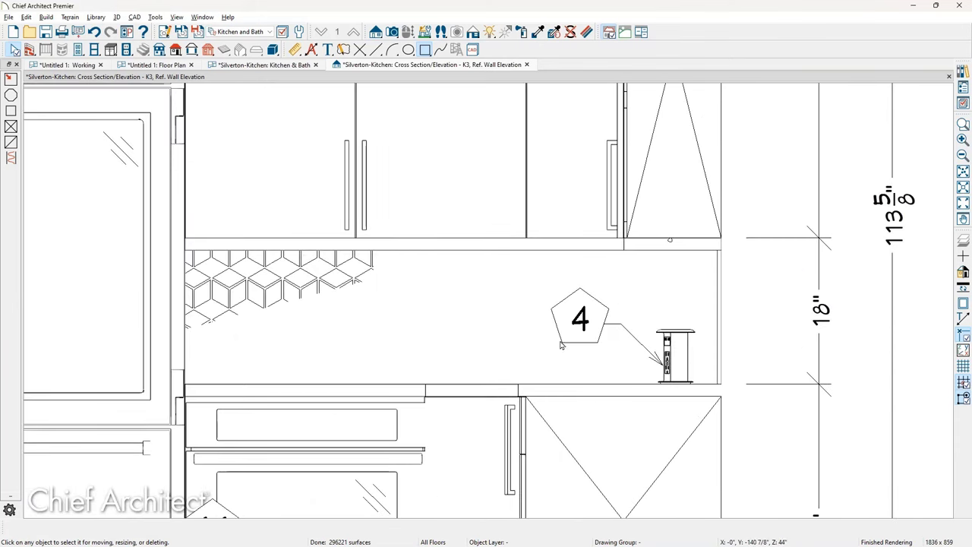
scroll(695, 375, "down", 5)
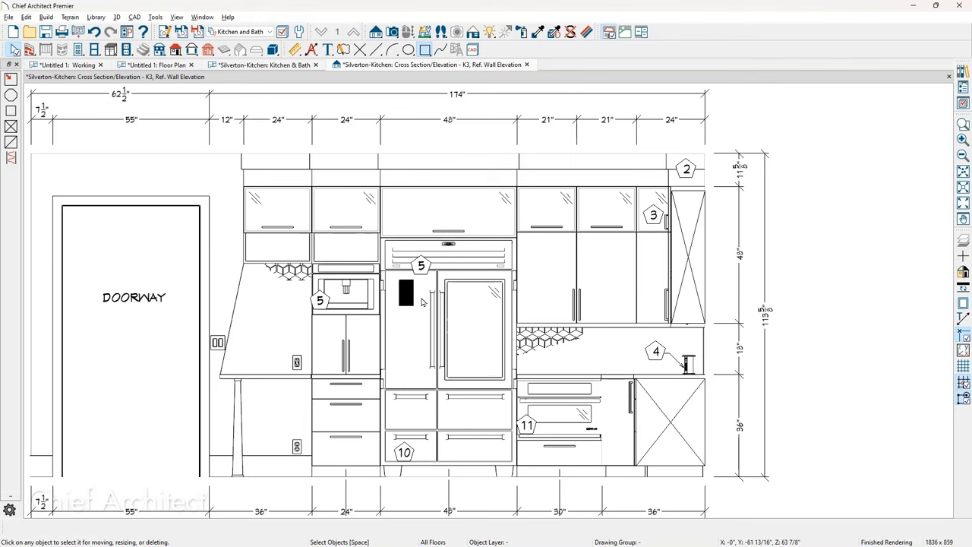
- View the kitchen plan in the Electrical saved plan view, and return to the K3 refrigerator wall elevation
left_click(293, 65)
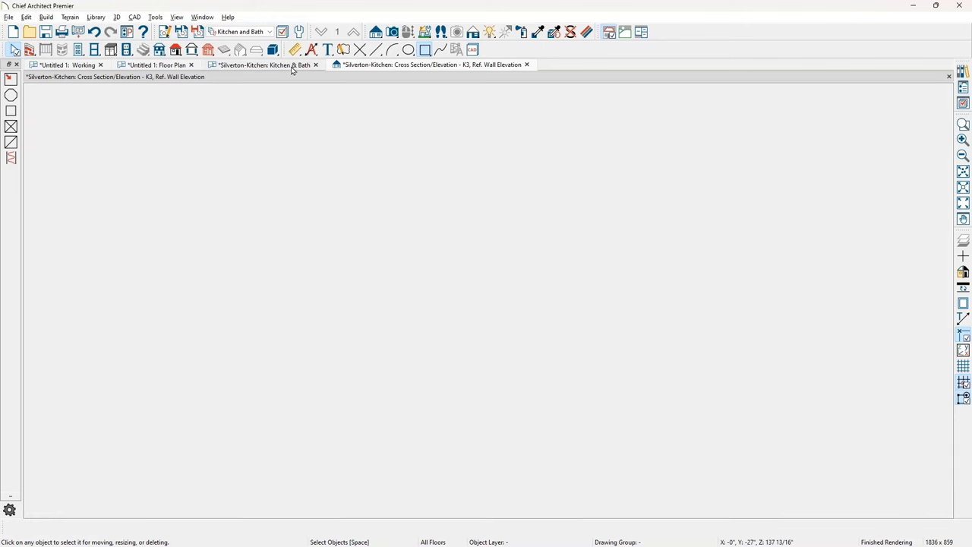
left_click(237, 32)
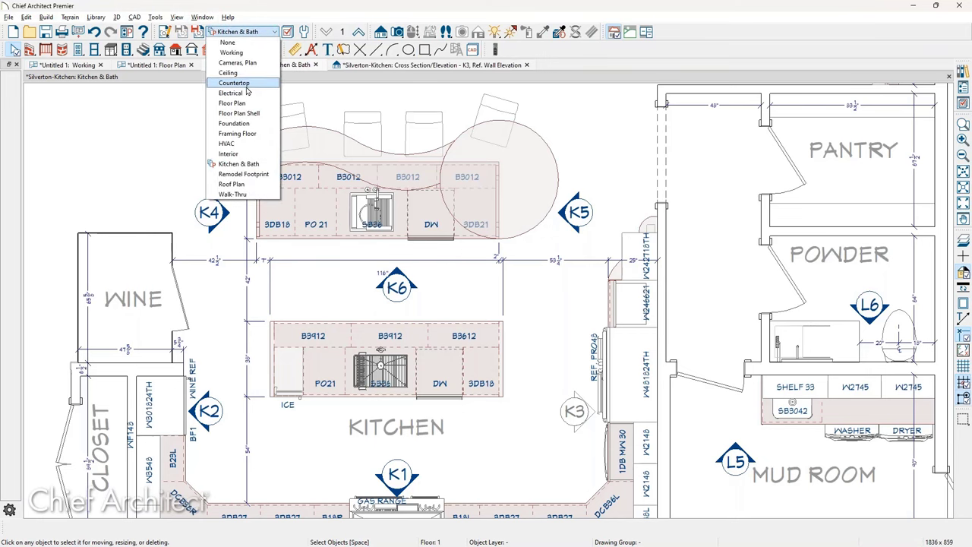
key("Escape")
key("Down")
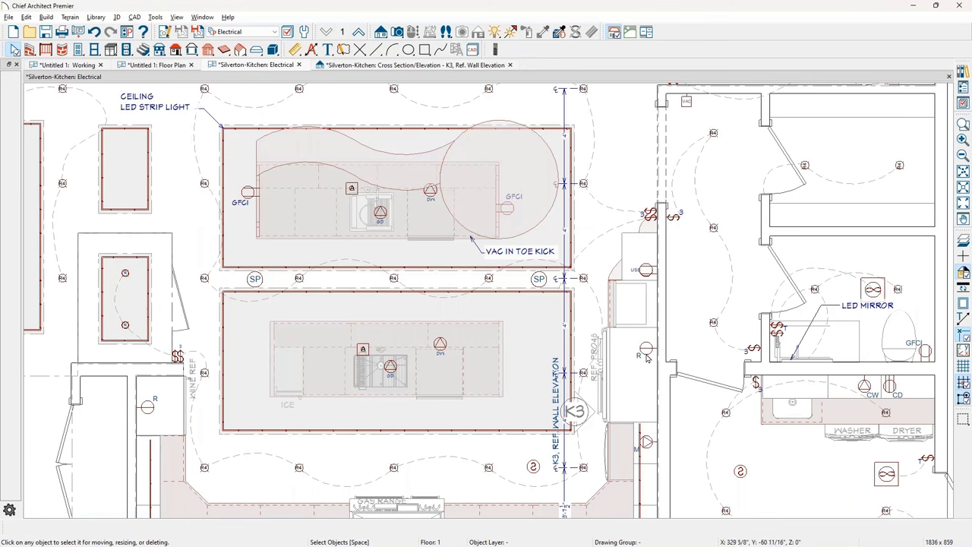
left_click(449, 65)
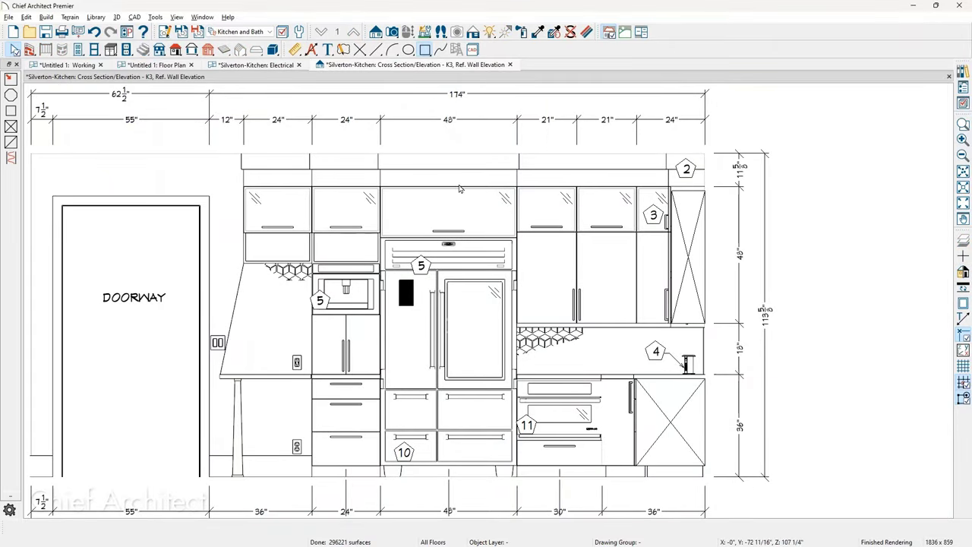
scroll(604, 247, "down", 1)
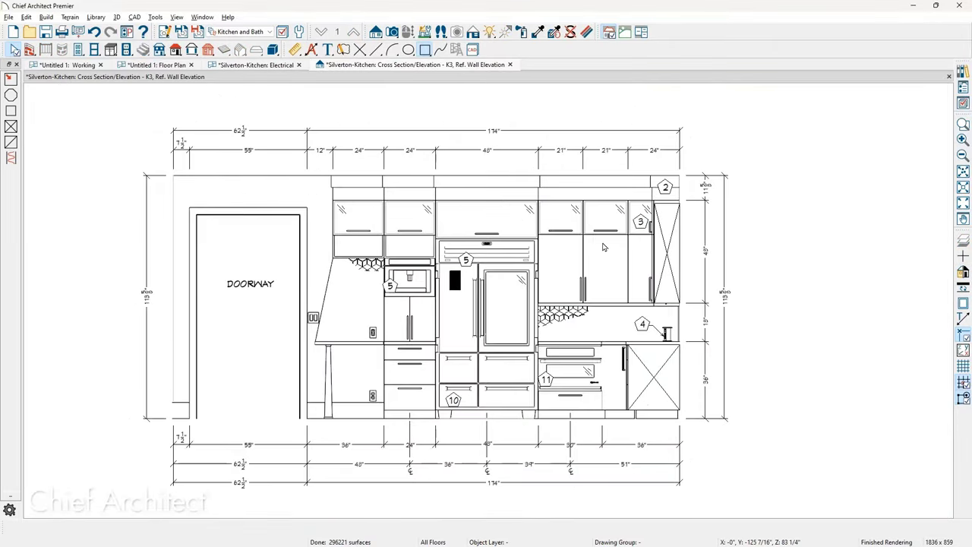
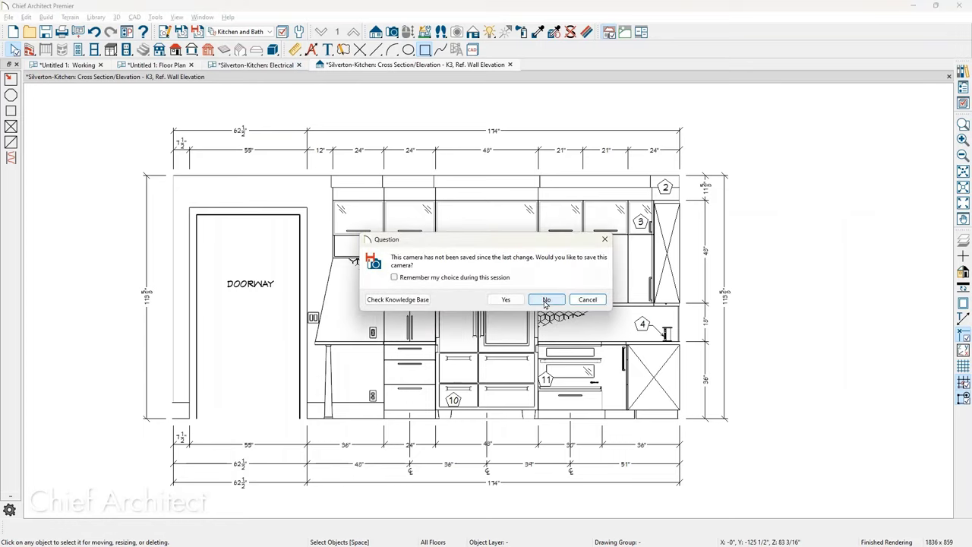
- Close the K3 elevation and the Silverton-Kitchen plan without saving either one
left_click(544, 299)
left_click(545, 298)
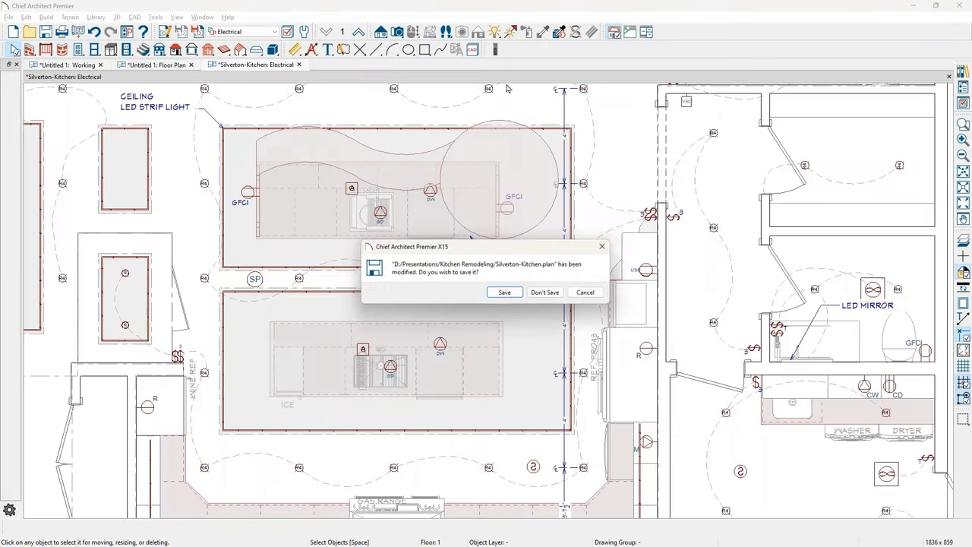
left_click(546, 294)
- Display the Untitled 1 plan in the Floor Plan saved plan view
scroll(459, 196, "down", 2)
middle_click_drag(460, 196, 400, 163)
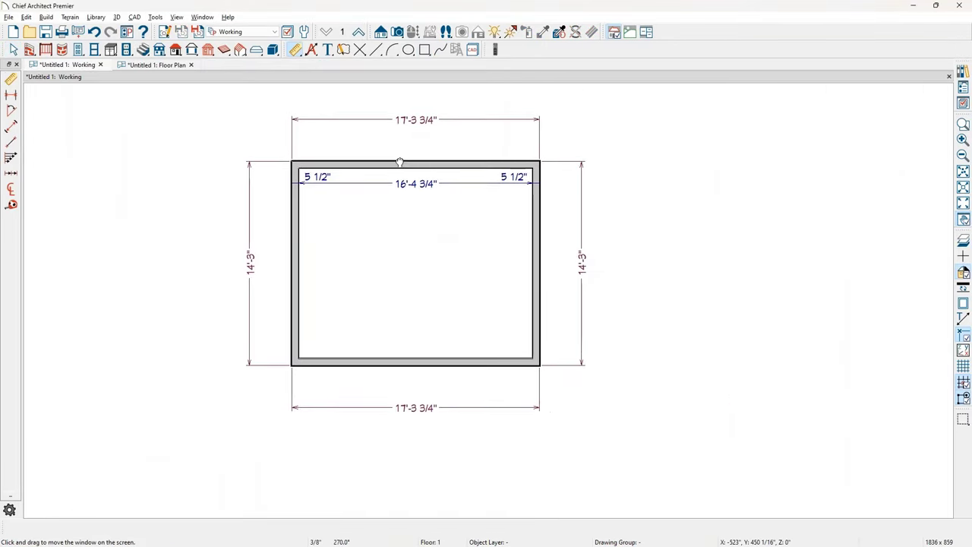
left_click(256, 32)
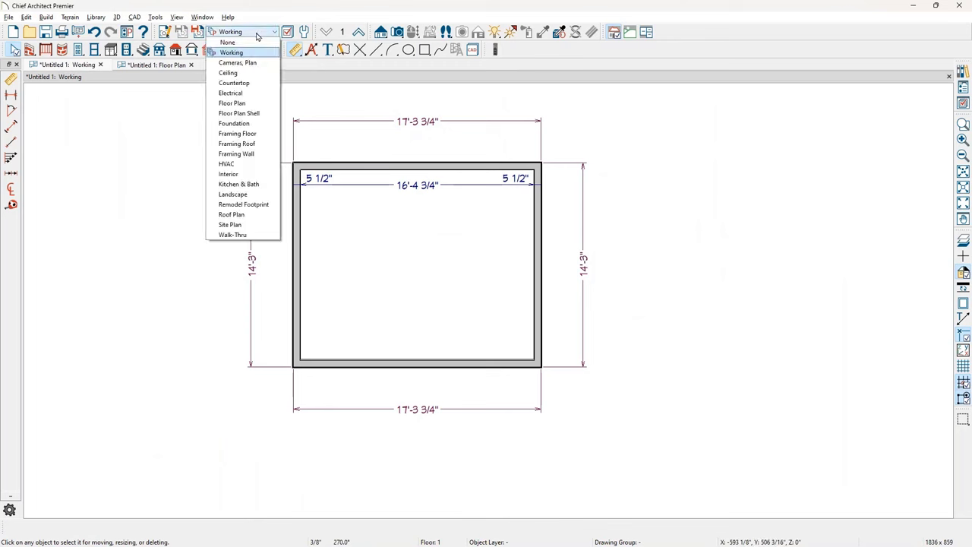
left_click(252, 102)
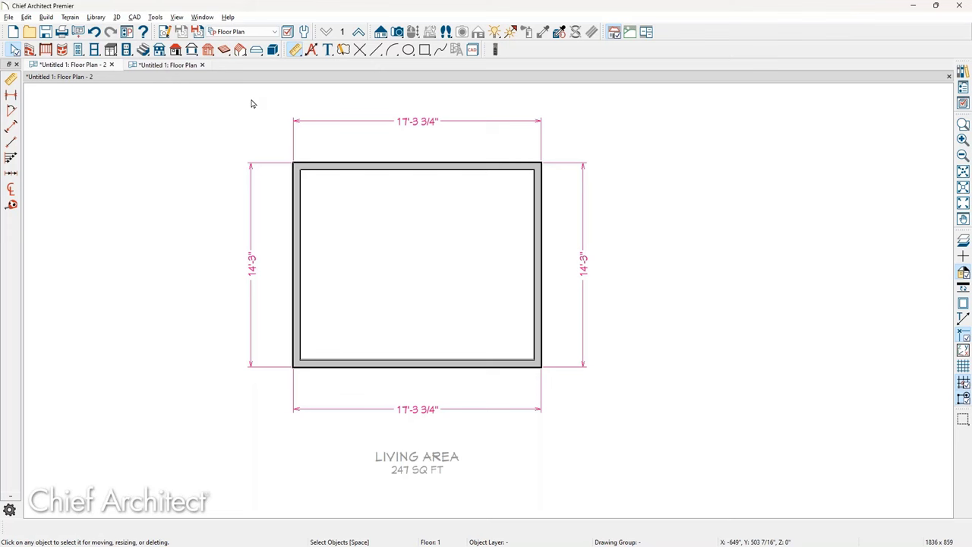
- Draw straight exterior walls for an adjoining room about 10'-1" by 8'-2" off the left side of the existing room
key("w")
scroll(138, 199, "up", 2)
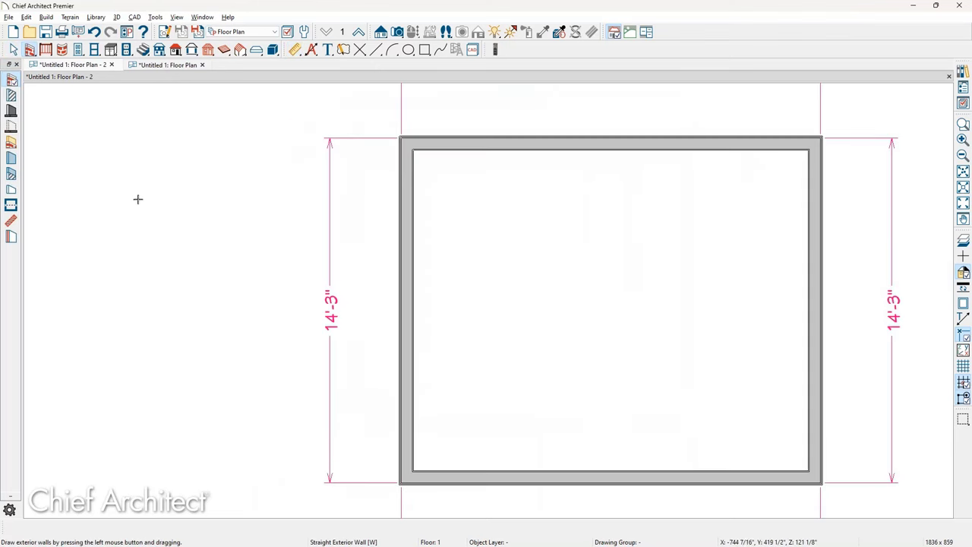
left_click_drag(400, 214, 166, 394)
left_click_drag(166, 393, 398, 403)
key("Escape")
scroll(393, 358, "down", 2)
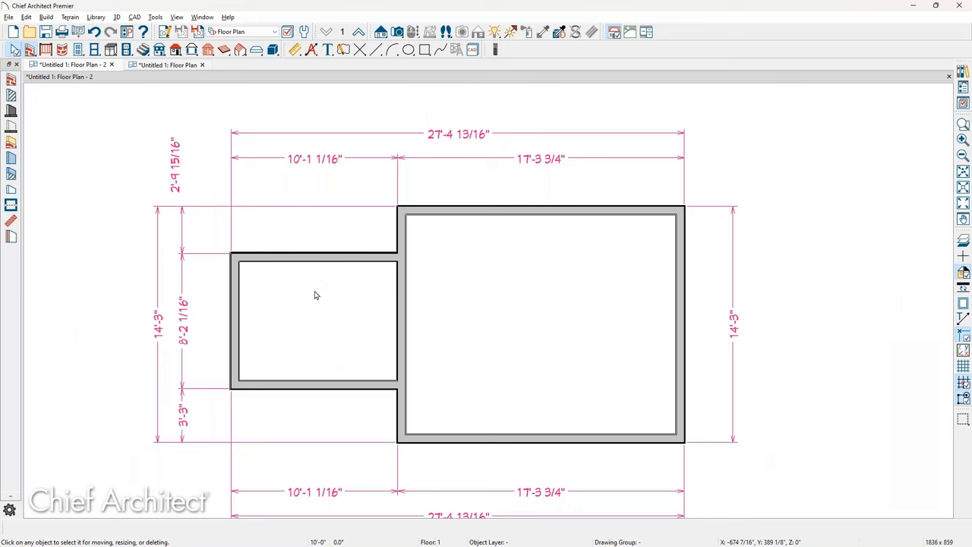
- Break the wall between the two rooms at both points where the smaller room's walls meet it
left_click(403, 306)
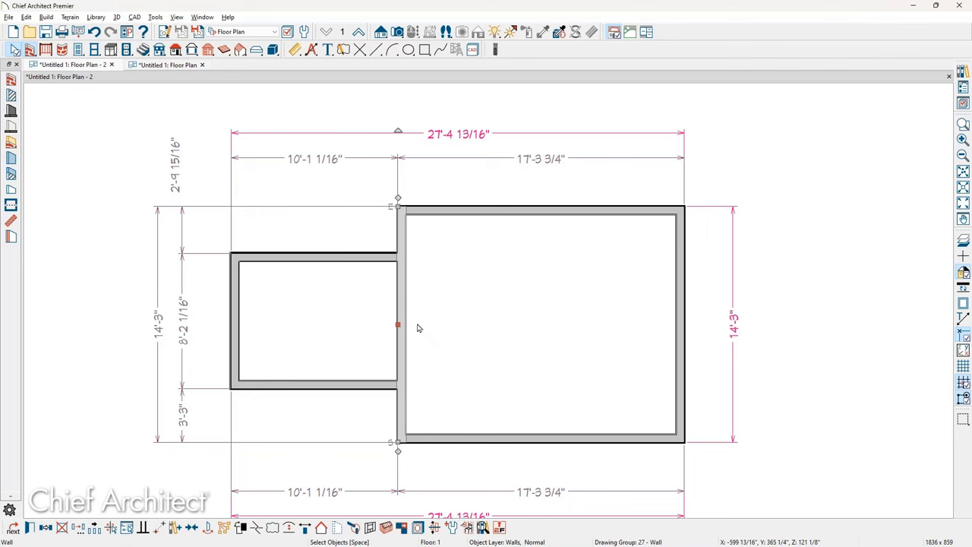
key("Escape")
scroll(387, 337, "up", 1)
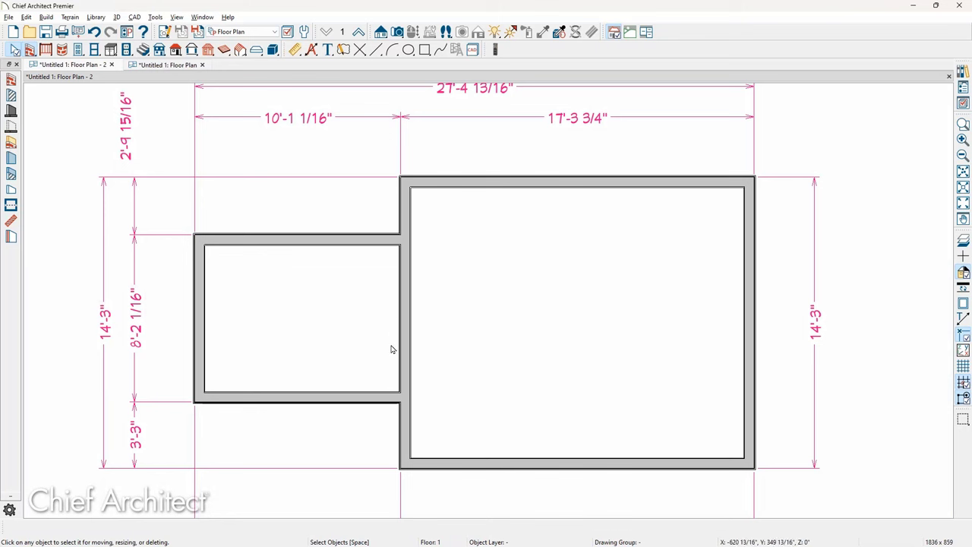
left_click(405, 340)
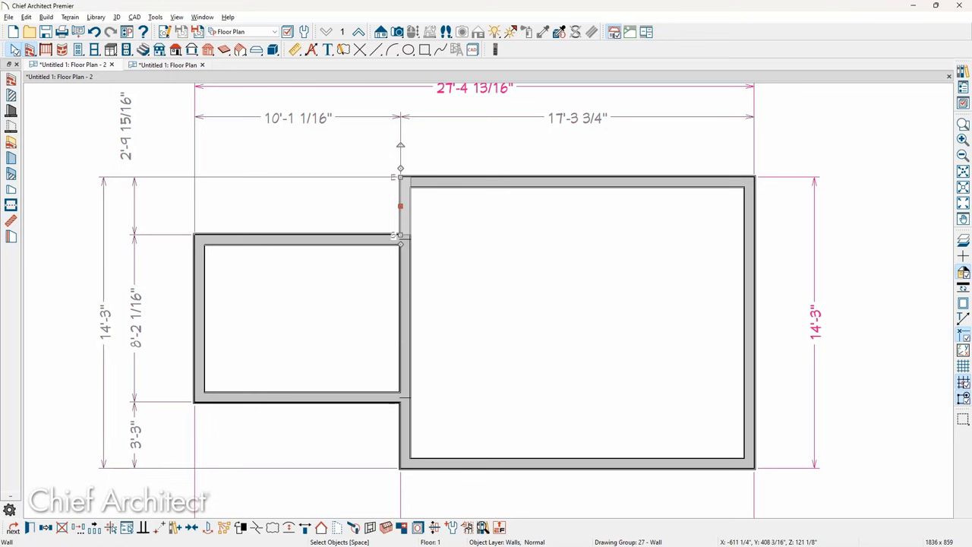
left_click(408, 301)
scroll(385, 336, "up", 2)
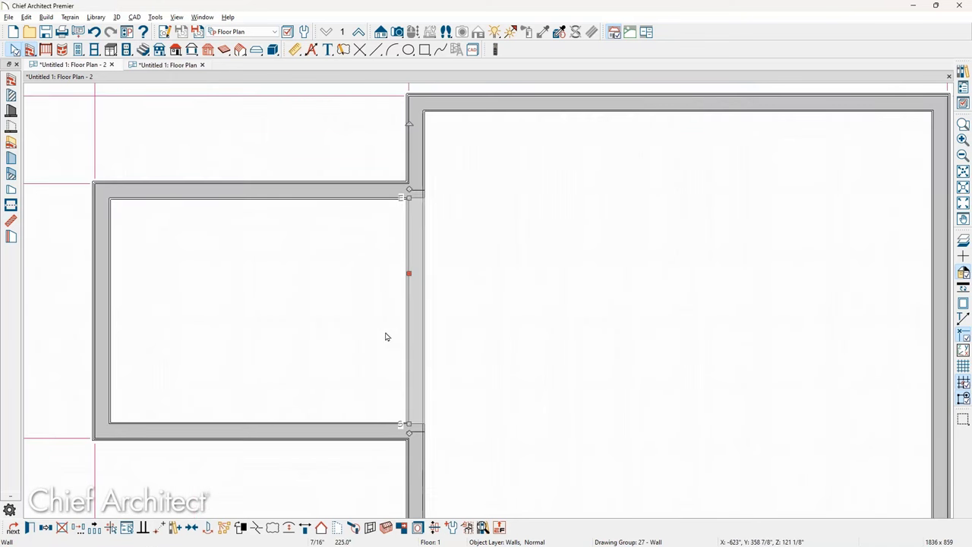
key("Escape")
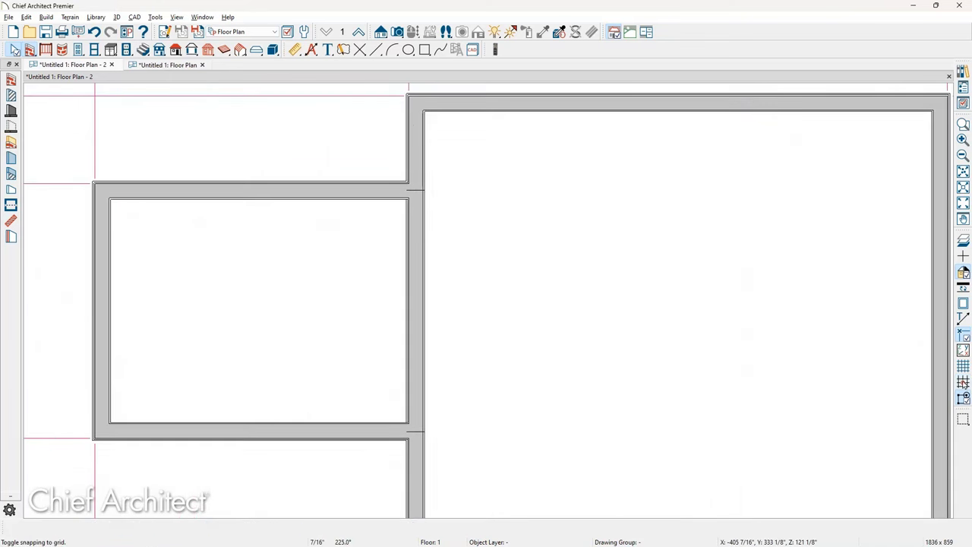
- Open the wall type definition of the middle segment between the rooms and copy the Siding-6 Lap type
left_click(419, 304)
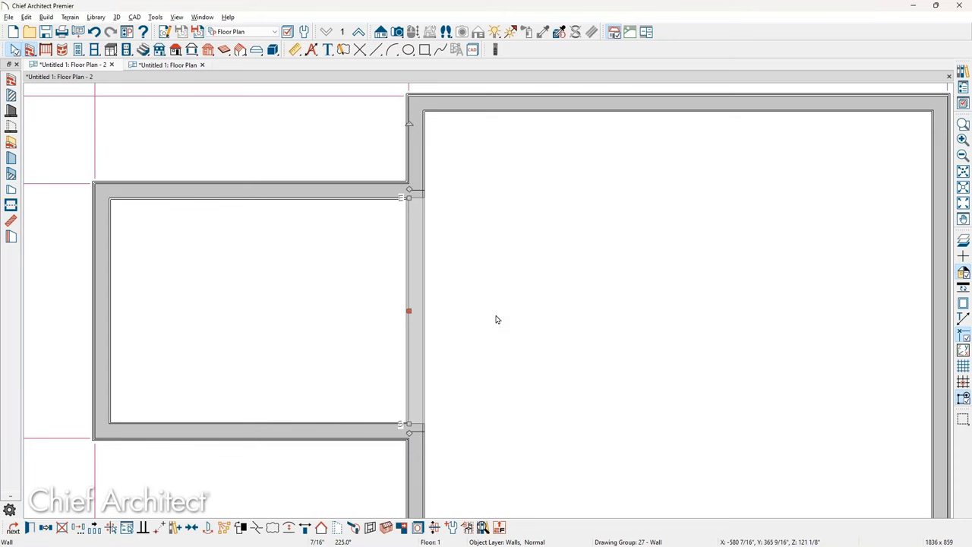
key("ctrl+e")
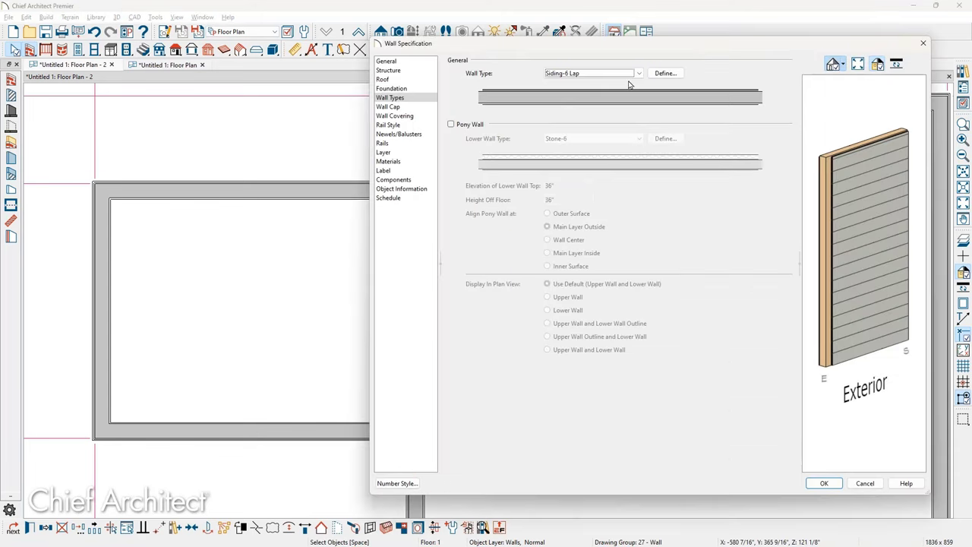
left_click(664, 74)
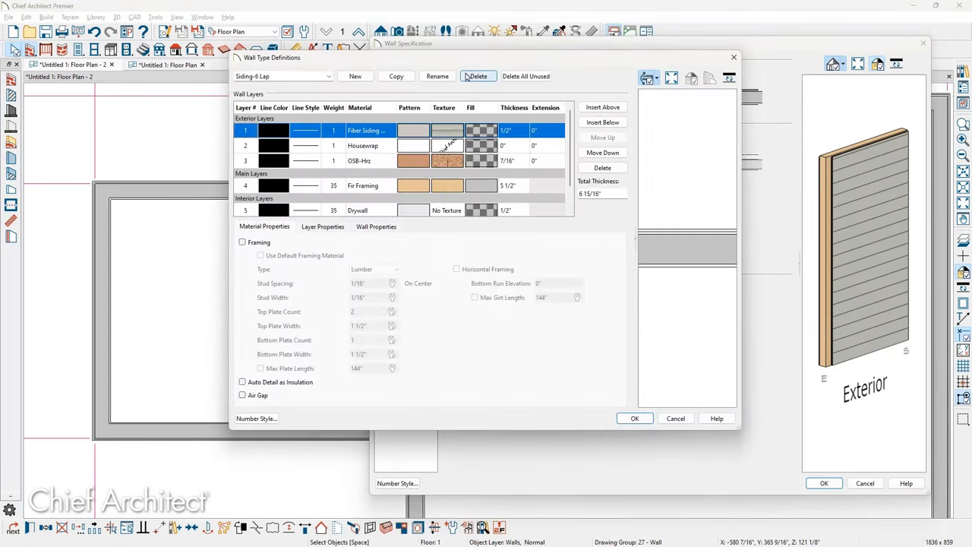
left_click(396, 76)
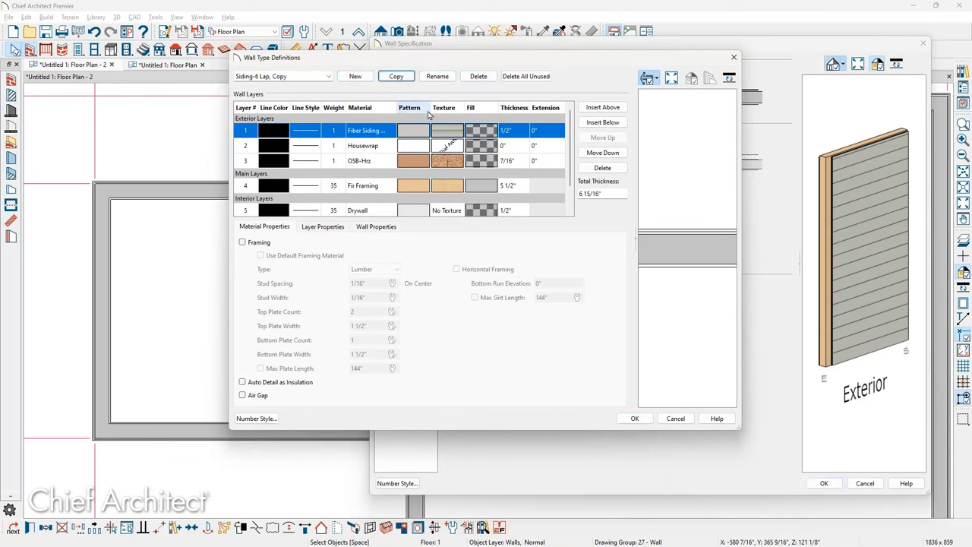
- Set the Fir Framing main layer's thickness to 9 1/4" in the copied wall type
left_click(521, 191)
double_click(507, 190)
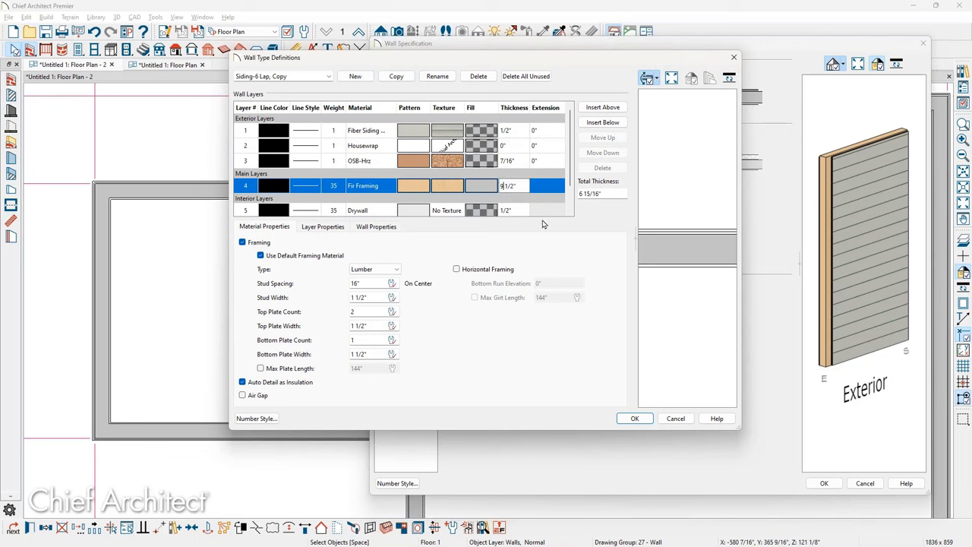
type("9.25")
key("Delete")
key("Delete")
key("Delete")
key("Delete")
key("Return")
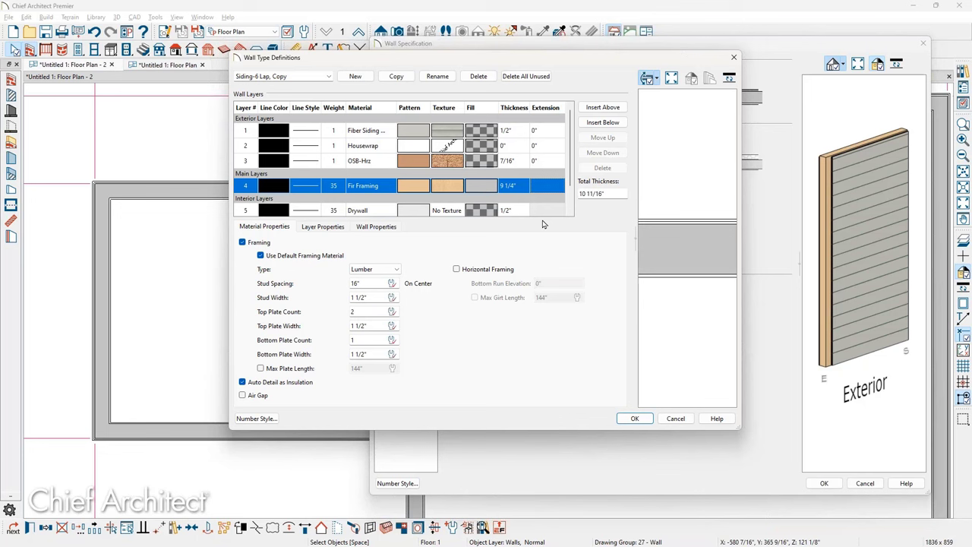
- Delete the Fiber Siding and Housewrap exterior layers from the copied wall type
left_click(383, 133)
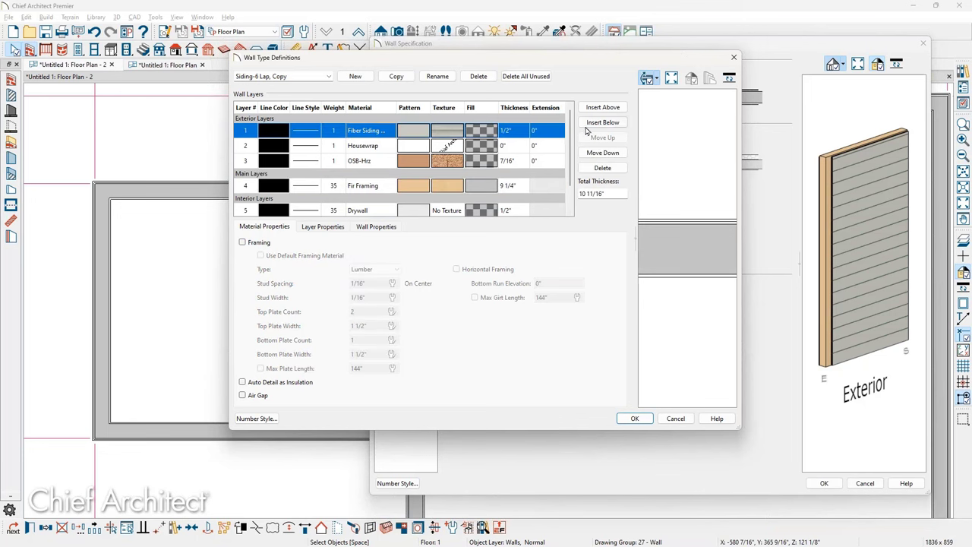
left_click(604, 170)
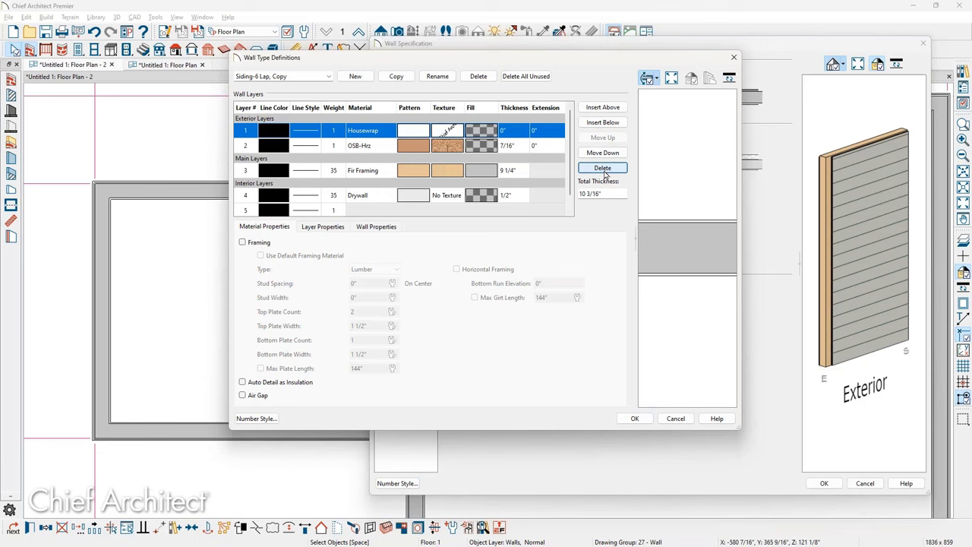
left_click(604, 169)
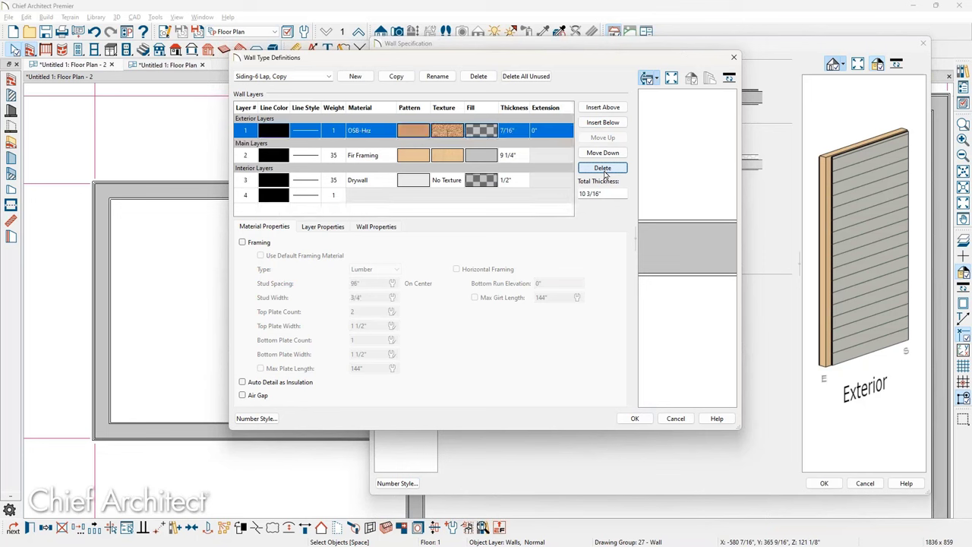
- Insert a new exterior layer outside the OSB-Hrz layer and set its thickness to 1/2"
left_click(604, 108)
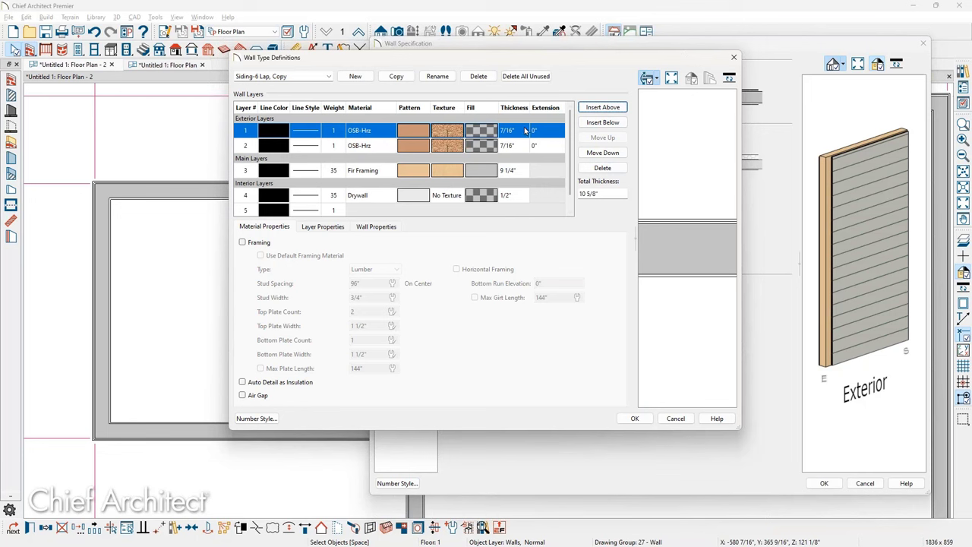
left_click(520, 134)
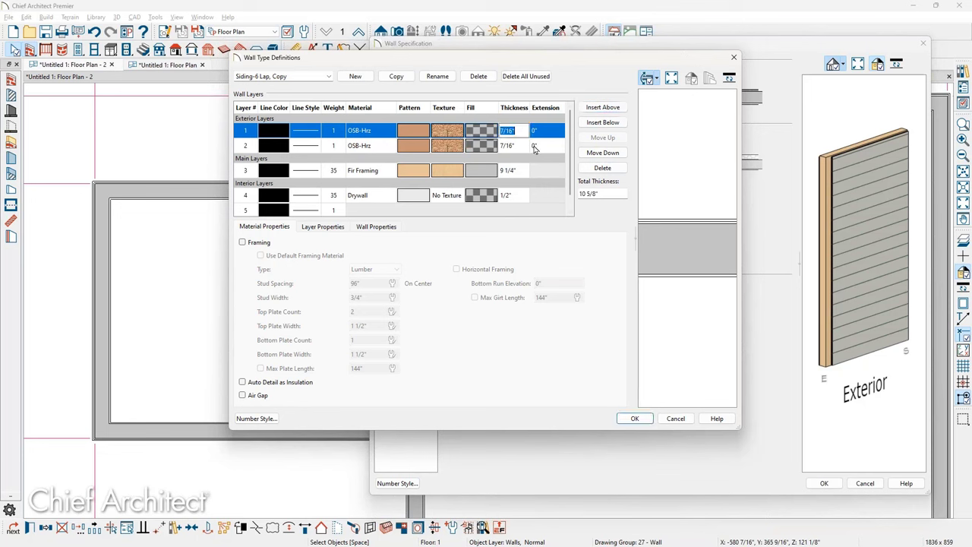
type("1/2")
key("Tab")
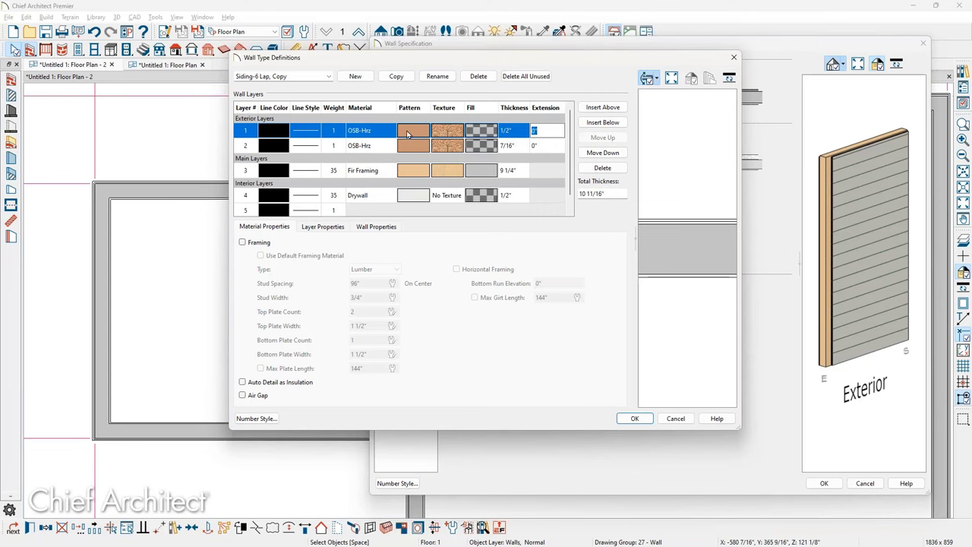
- Assign the plan material Drywall to the new outermost exterior layer of the copied wall type
left_click(441, 133)
left_click(439, 133)
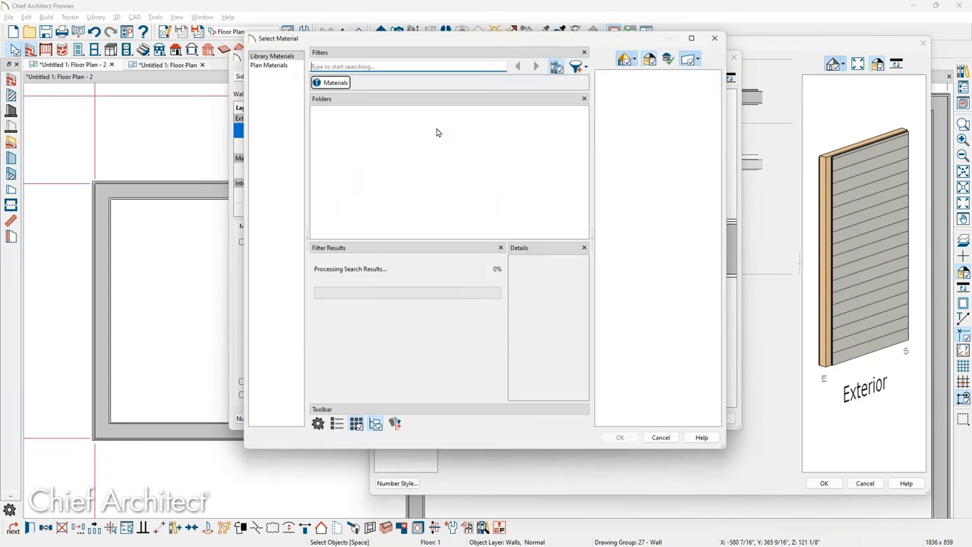
left_click(283, 65)
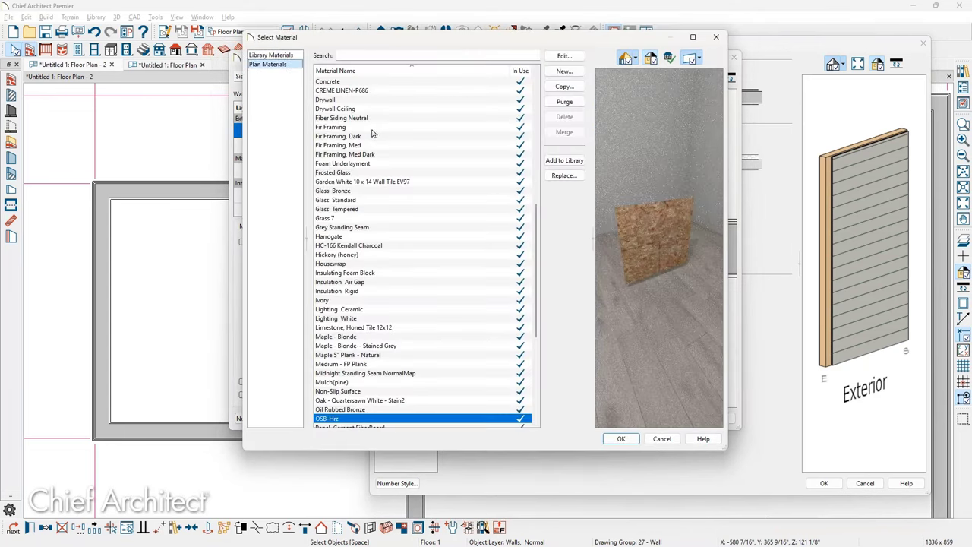
left_click(338, 100)
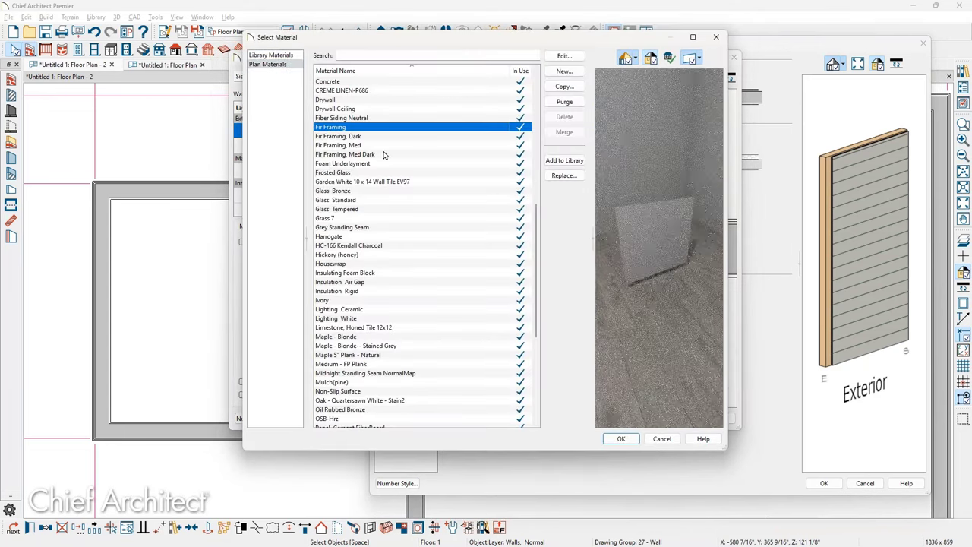
left_click(617, 439)
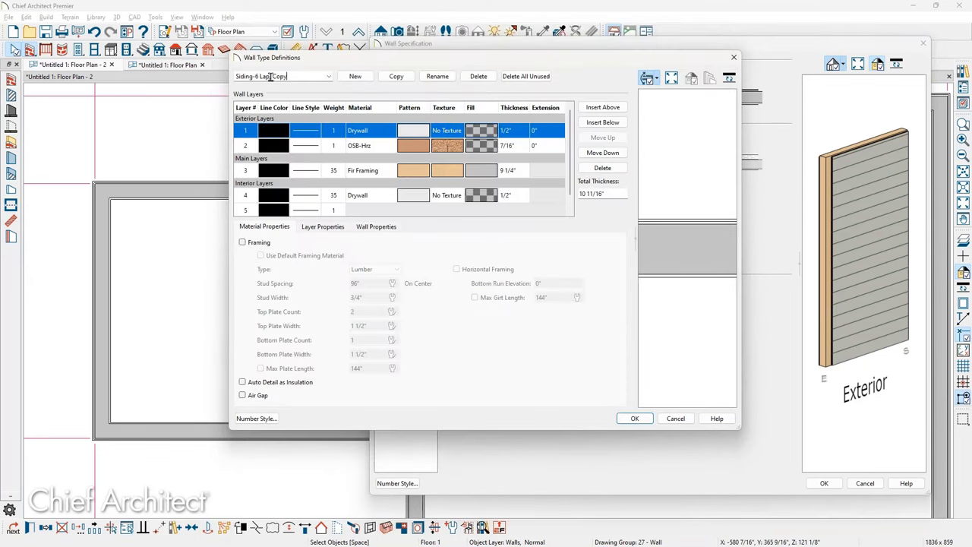
- Rename the copied wall type as 10" wall and accept its definition
left_click_drag(288, 77, 194, 89)
type("10\" wall")
left_click(625, 418)
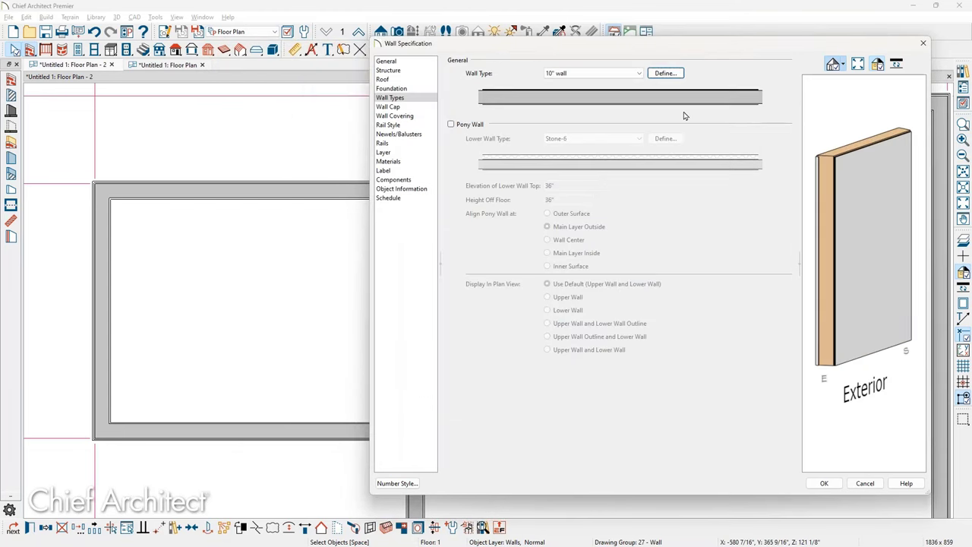
- Give the Fir Framing main layer of the 10" wall type a solid purple fill and apply the wall changes
left_click(664, 73)
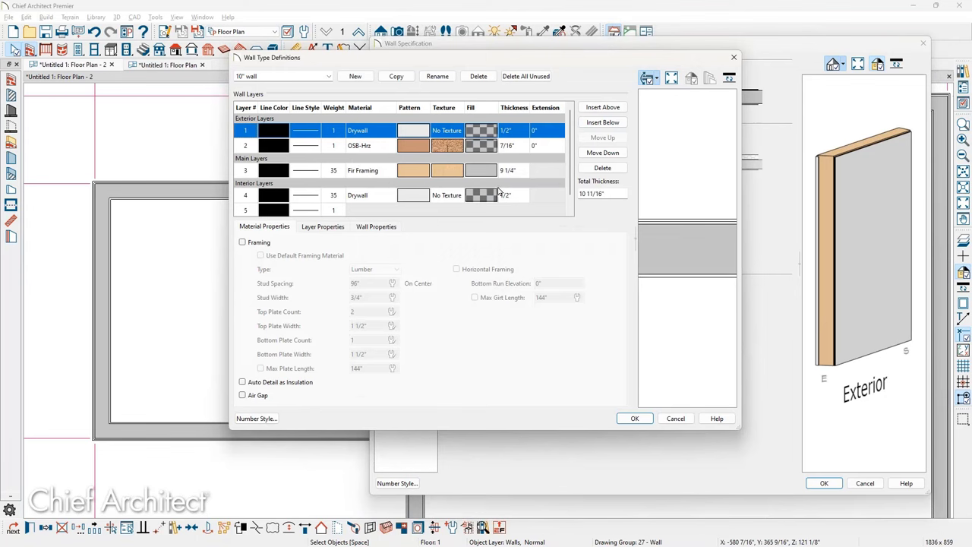
left_click(492, 173)
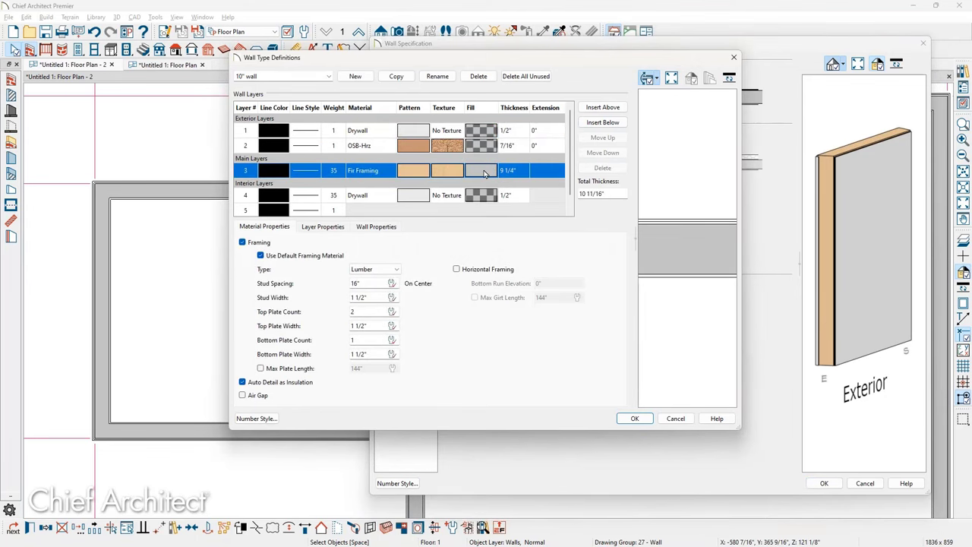
left_click(484, 174)
left_click(452, 216)
left_click(469, 201)
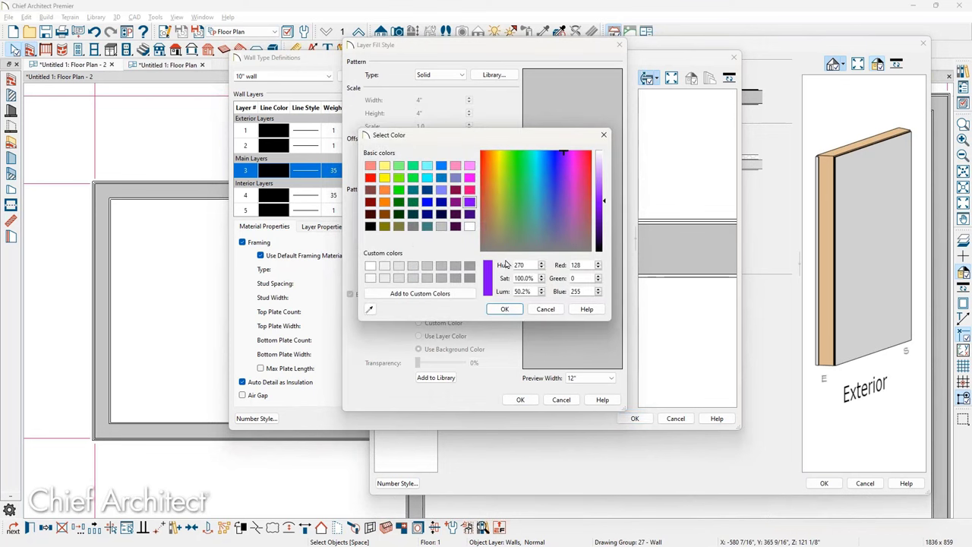
left_click(504, 308)
left_click(521, 400)
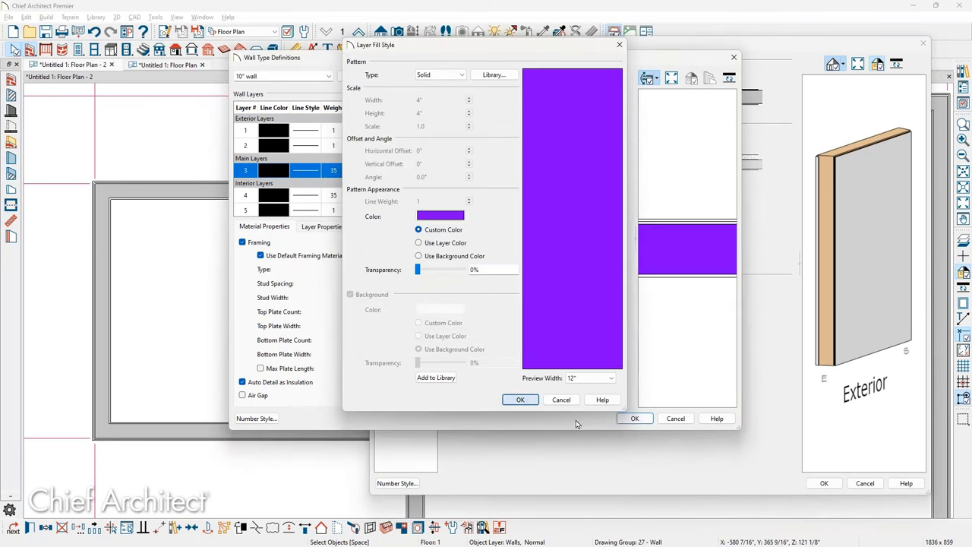
left_click(632, 419)
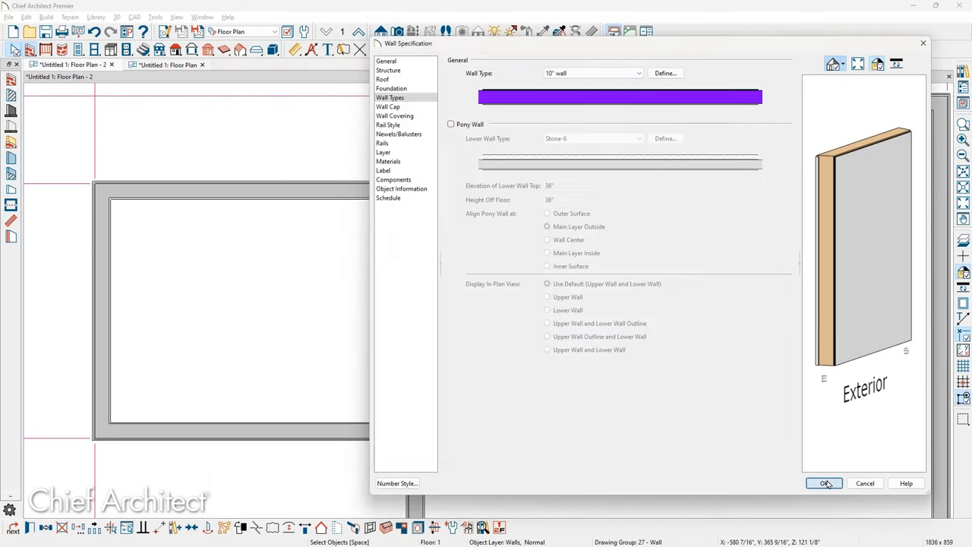
left_click(827, 484)
- Shift the purple wall segment toward the smaller room until it lines up with the larger room's wall, and place a hinged door in it
scroll(416, 278, "down", 1)
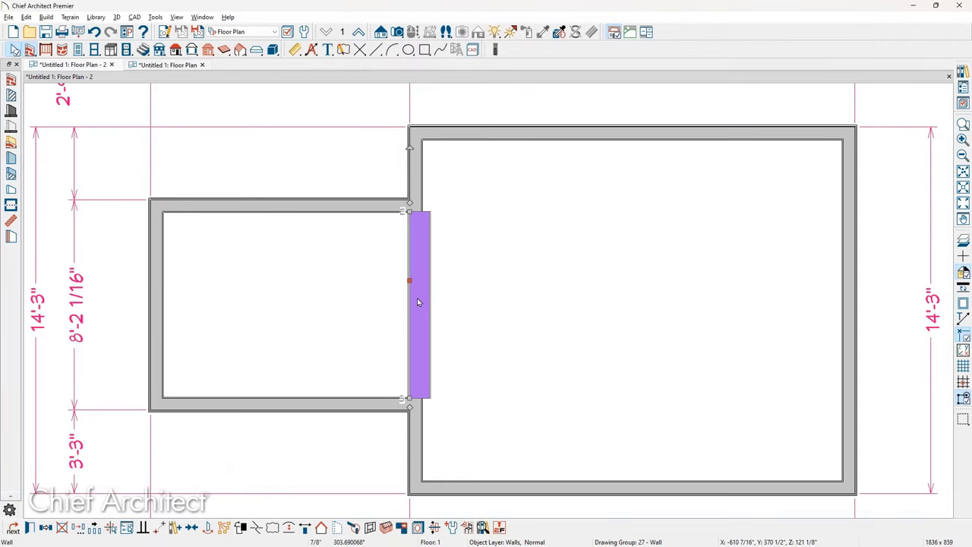
left_click_drag(409, 280, 400, 279)
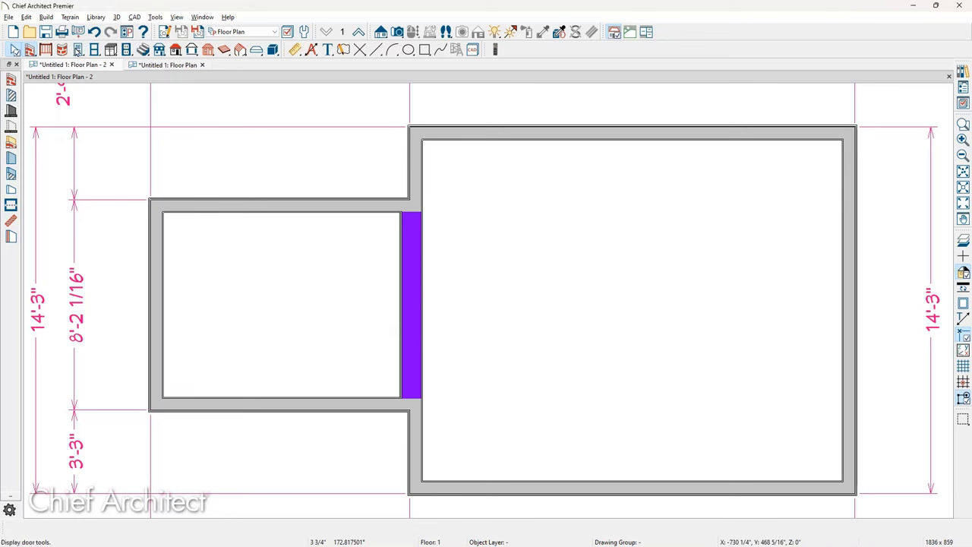
left_click(78, 50)
left_click(405, 302)
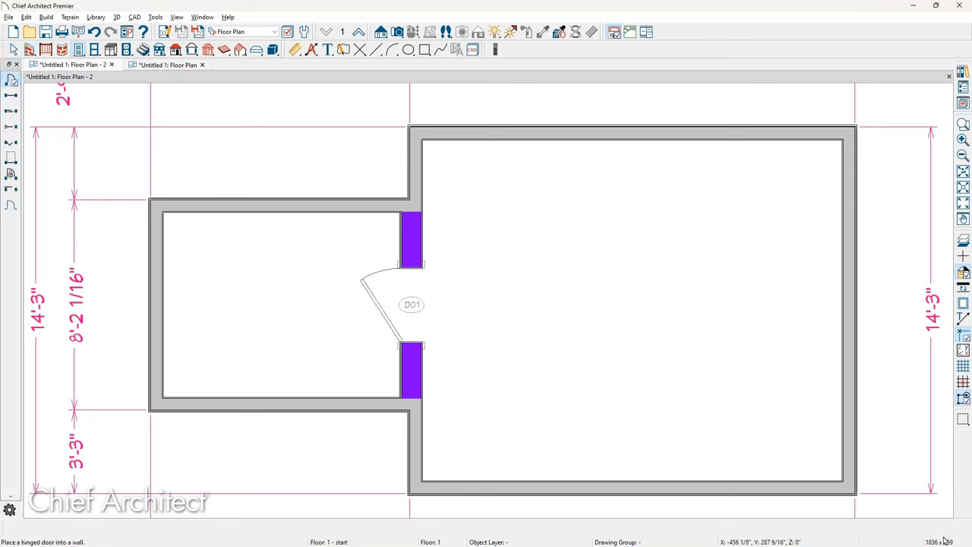
key("space")
- Set the larger room's type to Dining and its room name to rm1
double_click(647, 421)
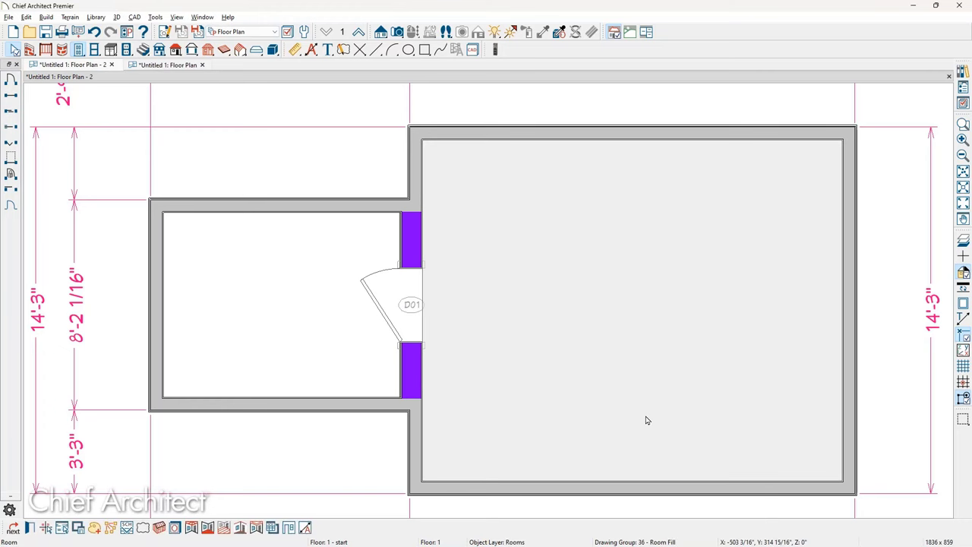
key("s")
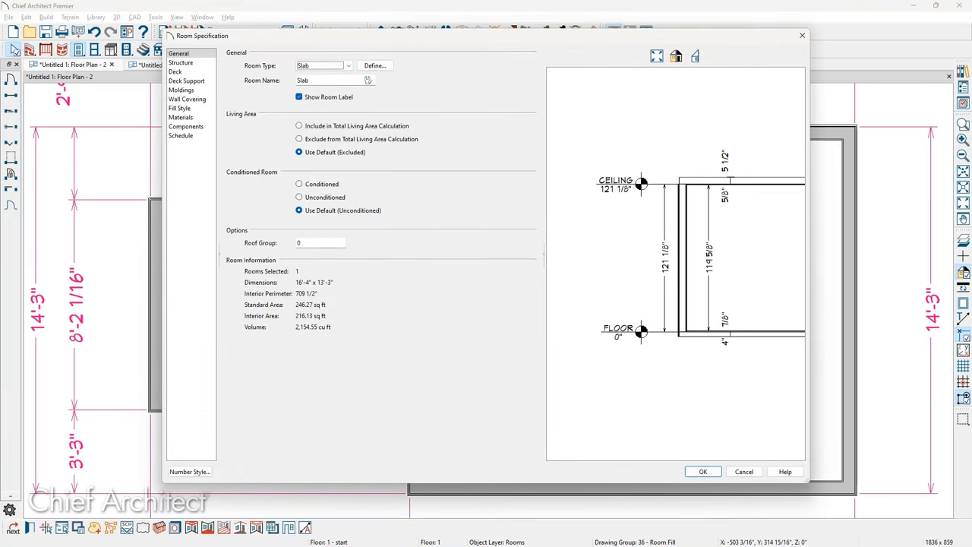
left_click(346, 66)
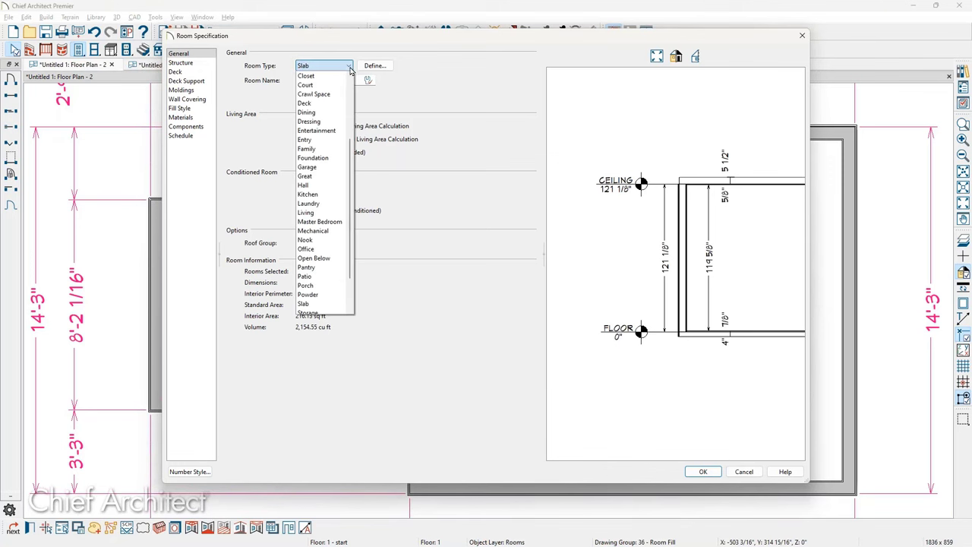
left_click(331, 112)
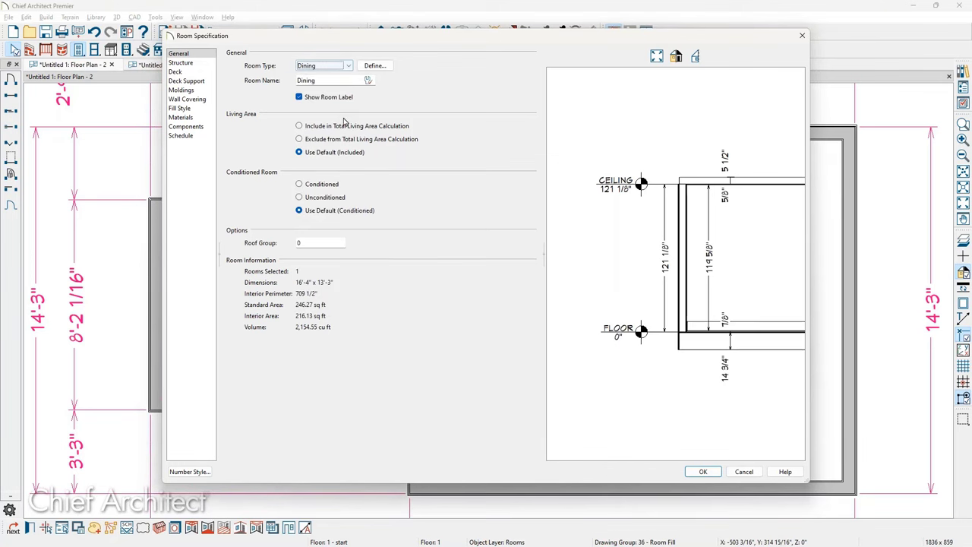
type("rm1")
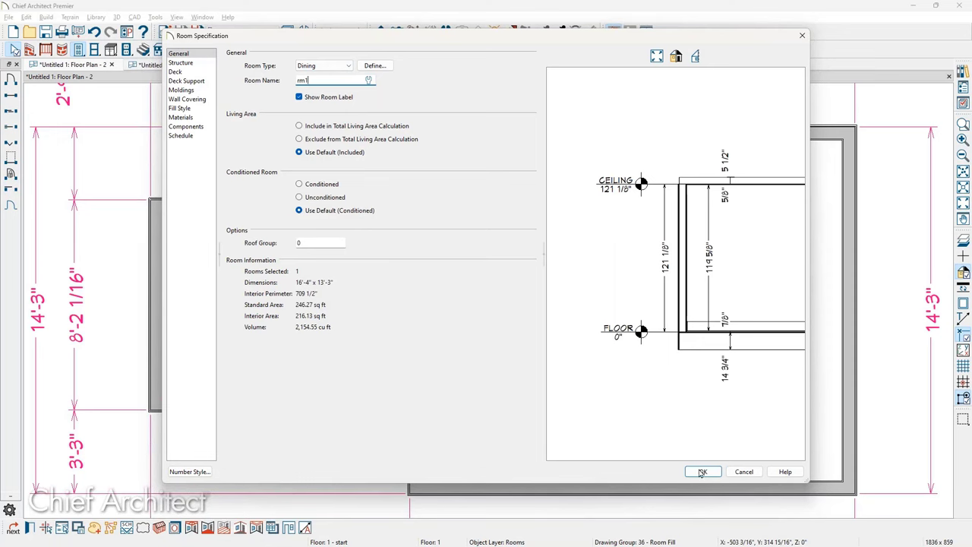
left_click(703, 471)
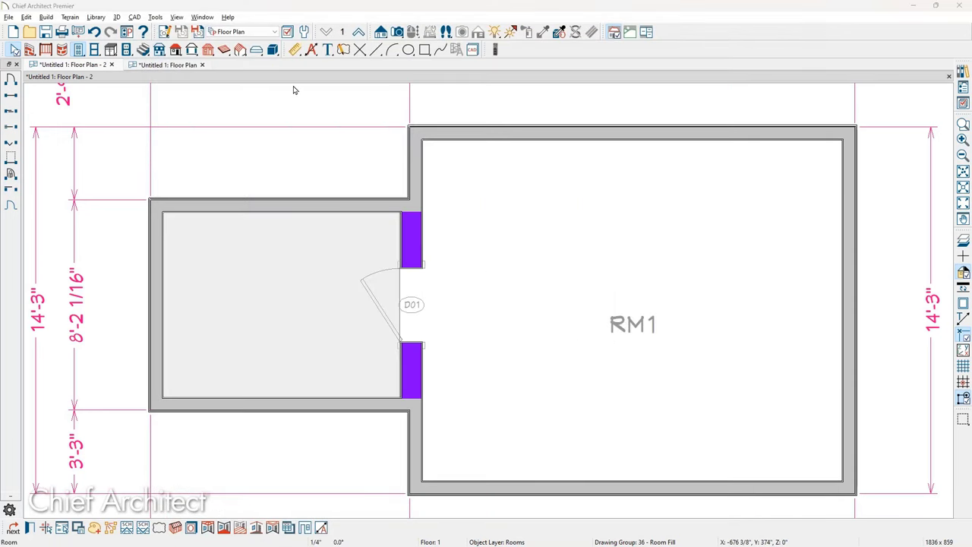
- Set the smaller room's type to Bedroom 1 and its room name to rm2
key("Return")
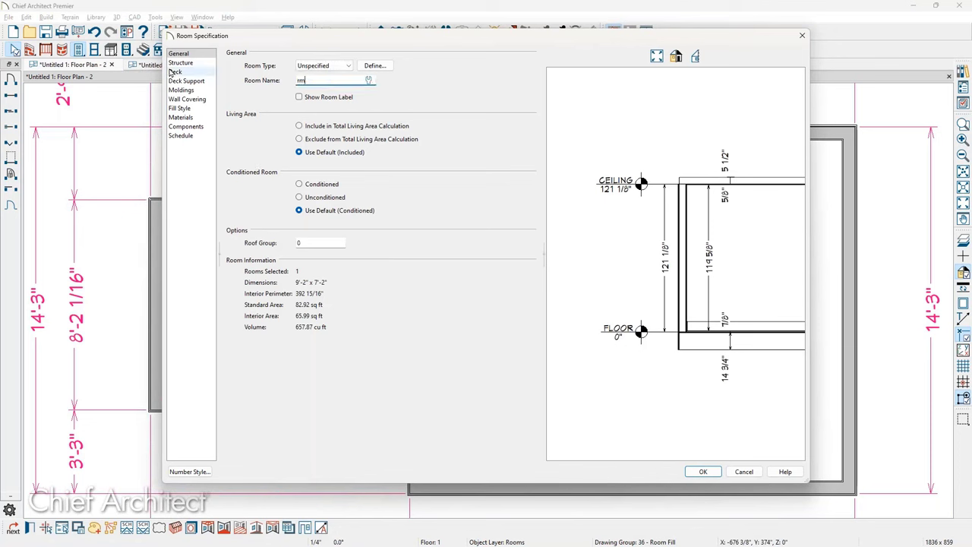
left_click(301, 68)
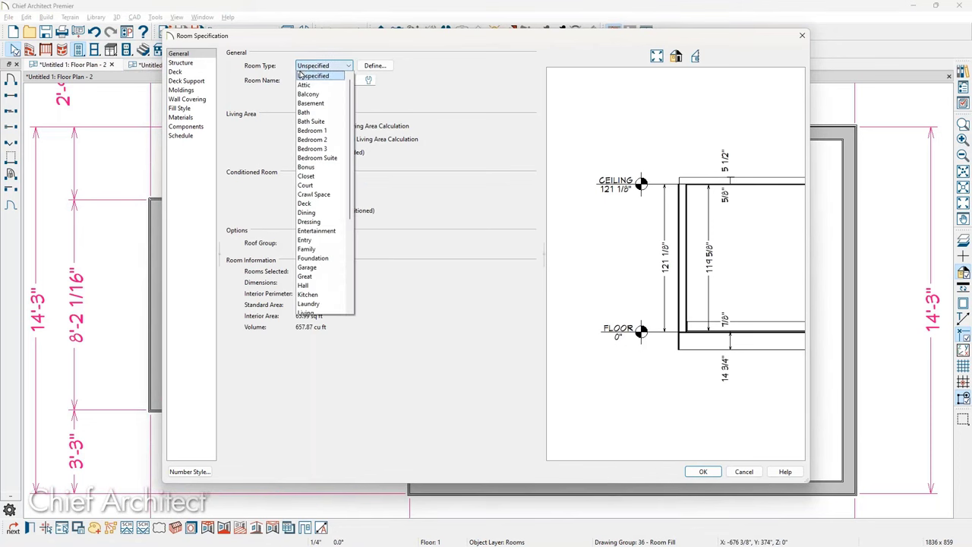
left_click(312, 130)
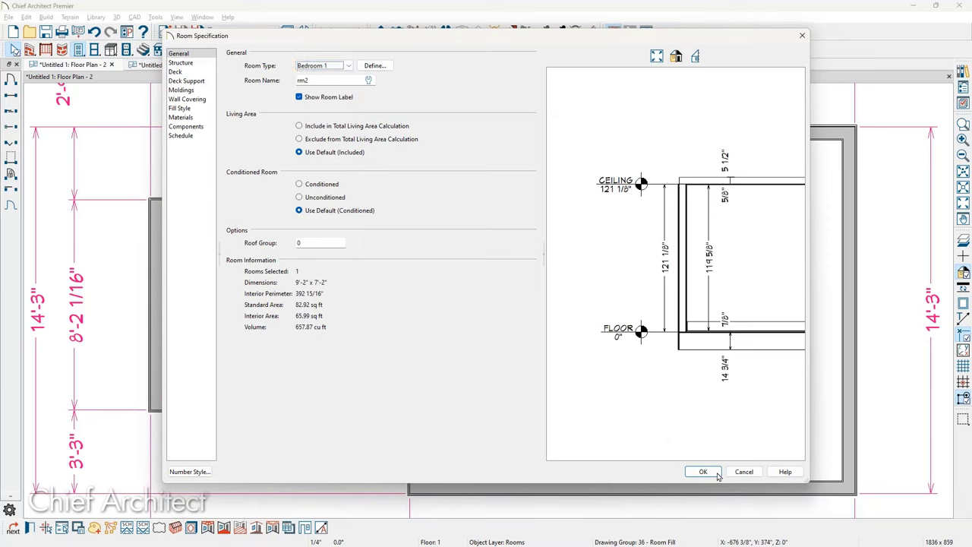
left_click(715, 472)
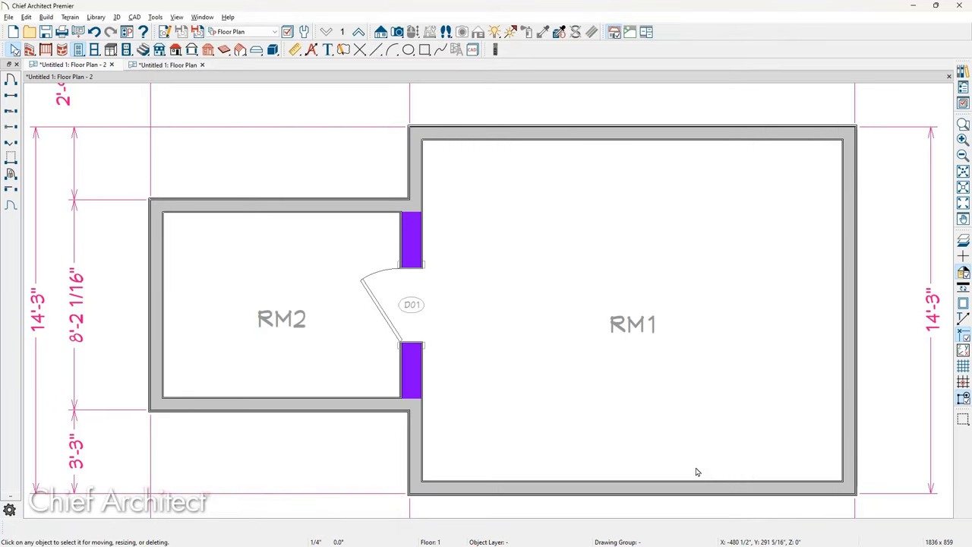
left_click(286, 242)
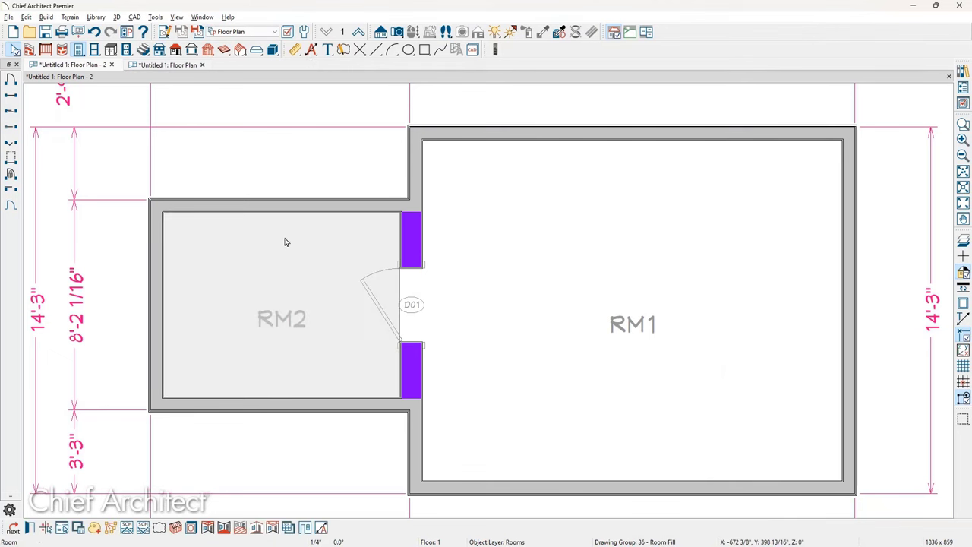
left_click(495, 319)
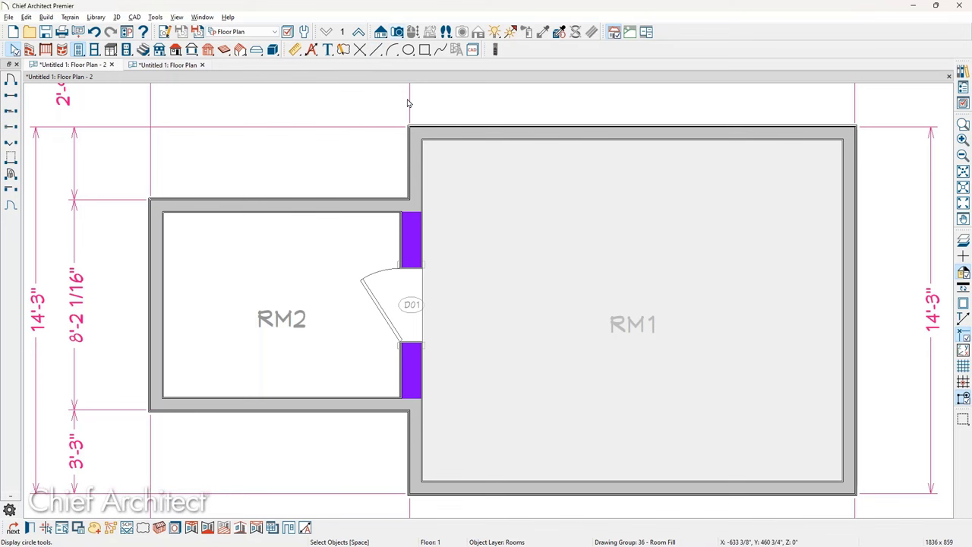
- Change the door between the two rooms from a hinged door to the Doorway type
left_click(406, 336)
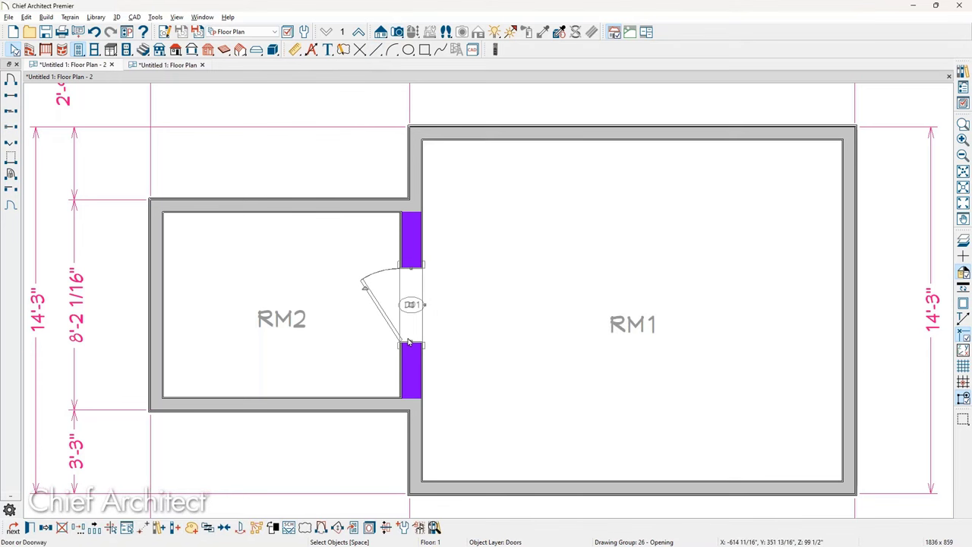
double_click(422, 256)
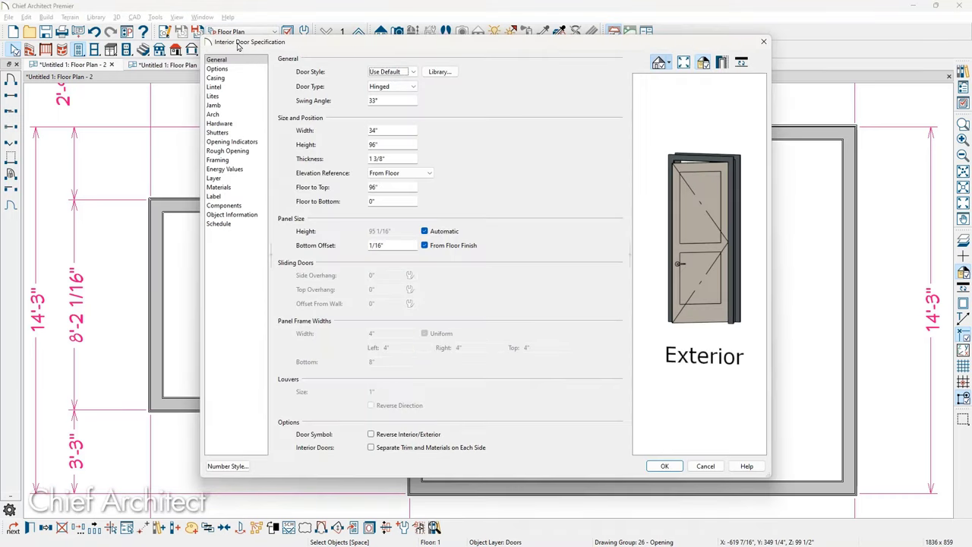
left_click(413, 88)
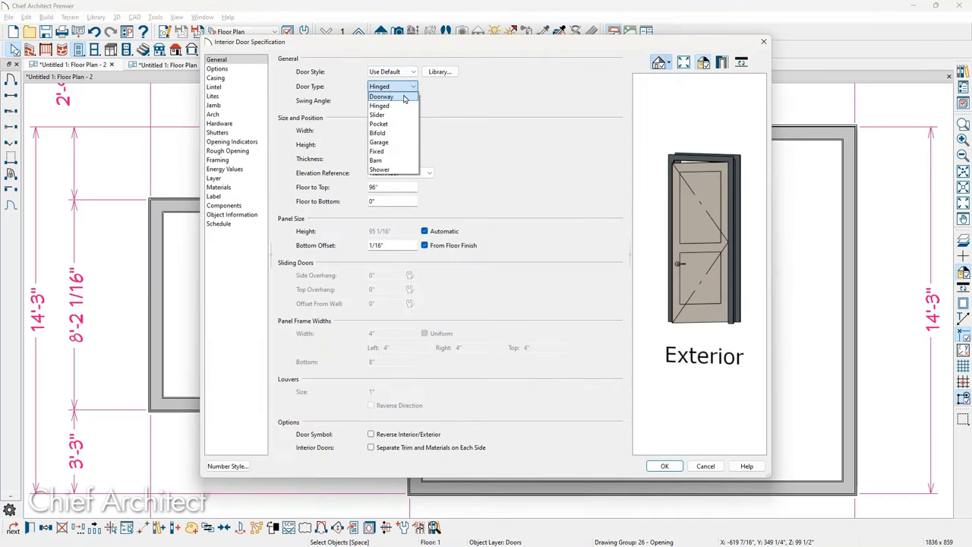
left_click(408, 97)
left_click(672, 469)
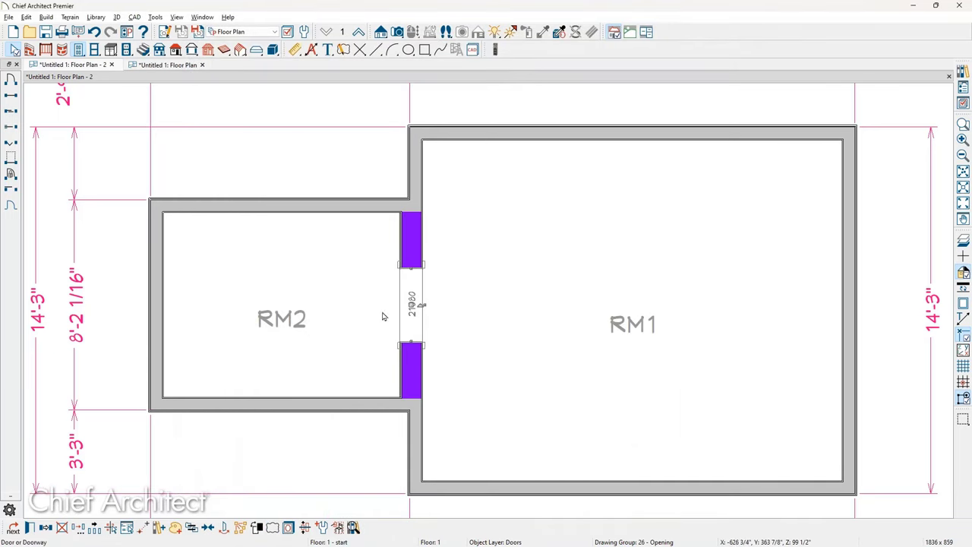
- Create a perspective floor overview and examine where the two rooms' floorings meet in the doorway
left_click(388, 30)
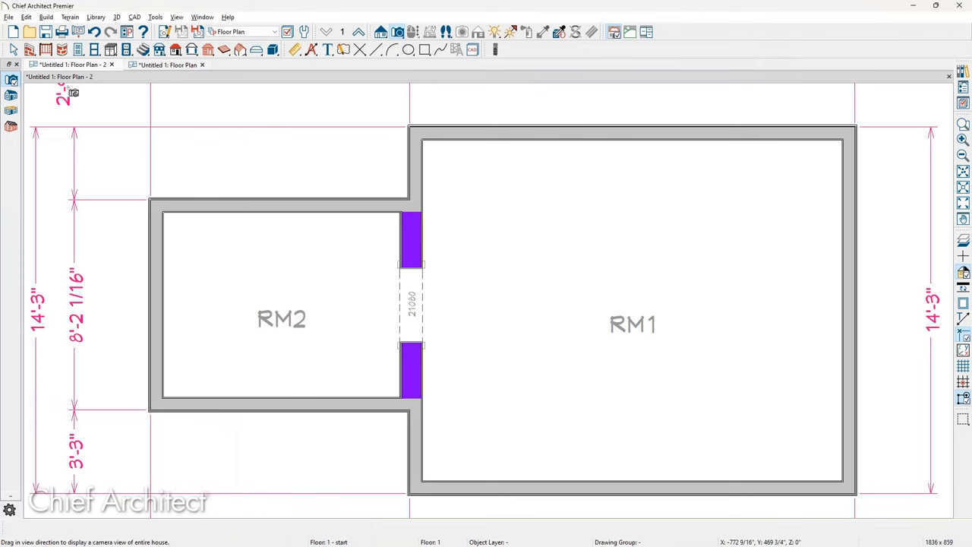
left_click(10, 111)
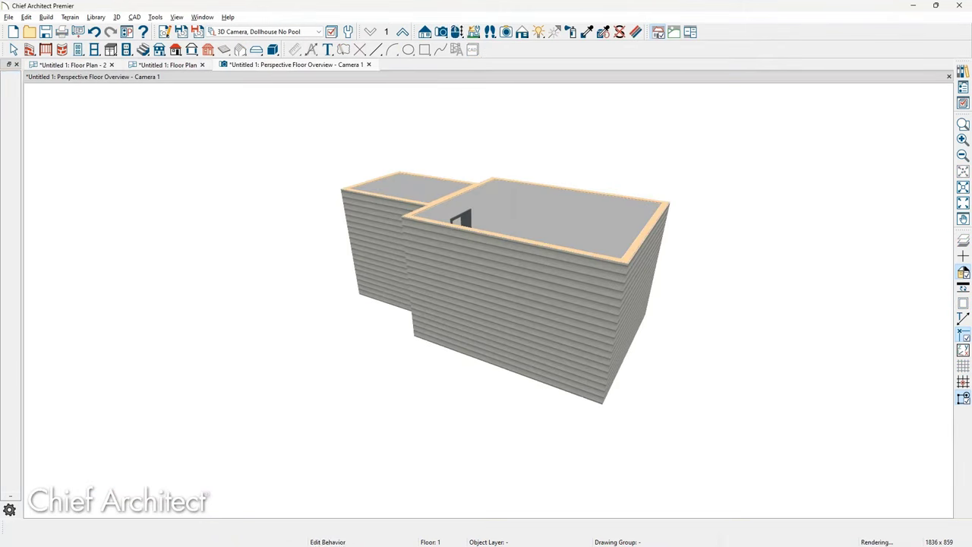
left_click_drag(626, 256, 623, 297)
scroll(581, 295, "up", 10)
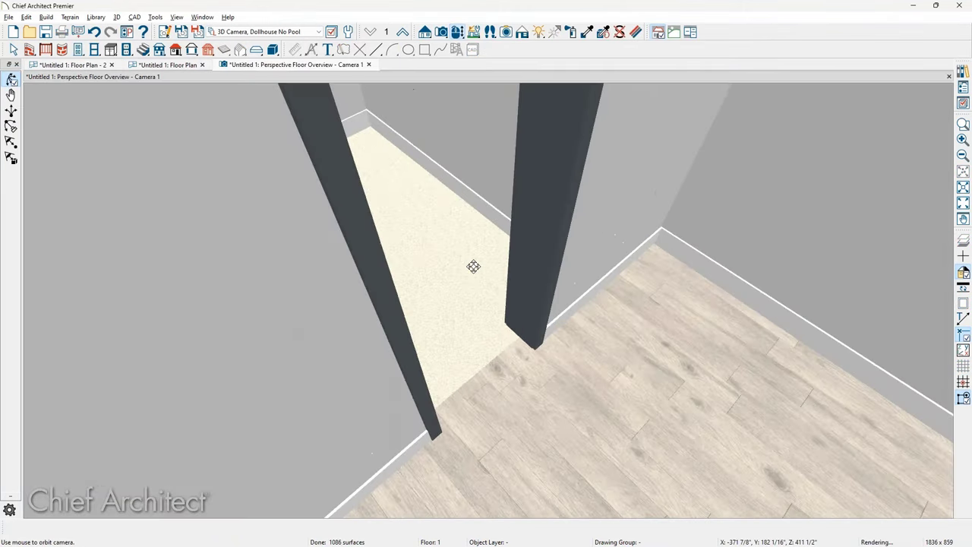
scroll(411, 306, "down", 4)
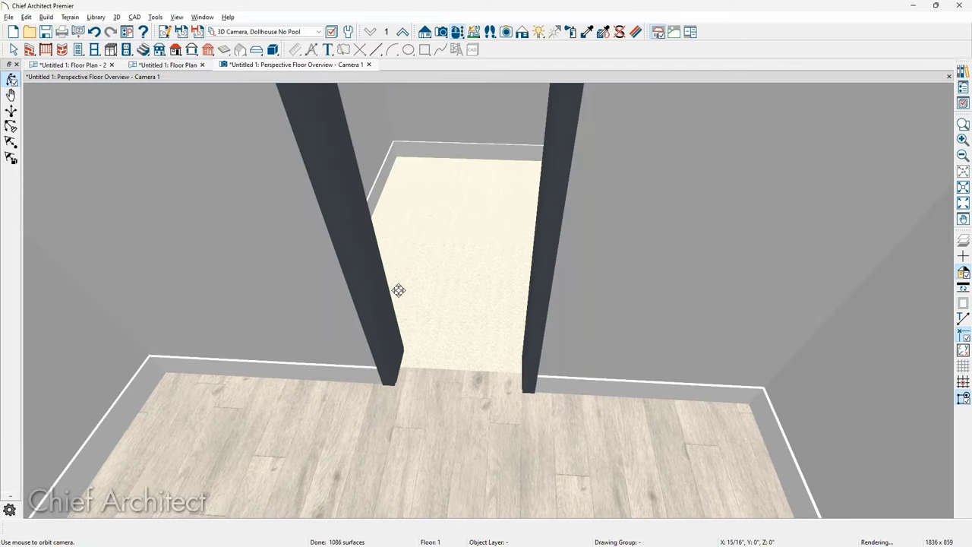
scroll(438, 386, "up", 8)
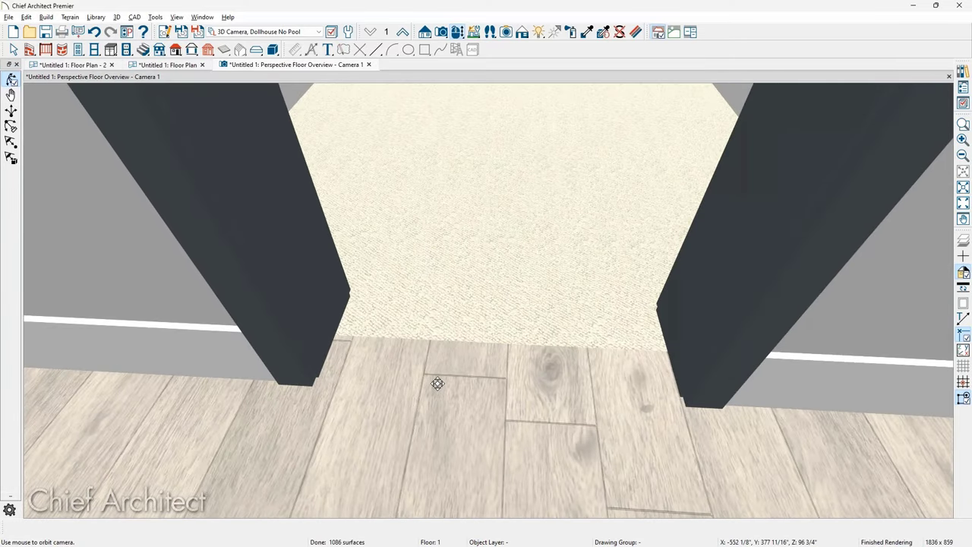
scroll(438, 384, "down", 3)
scroll(437, 384, "down", 4)
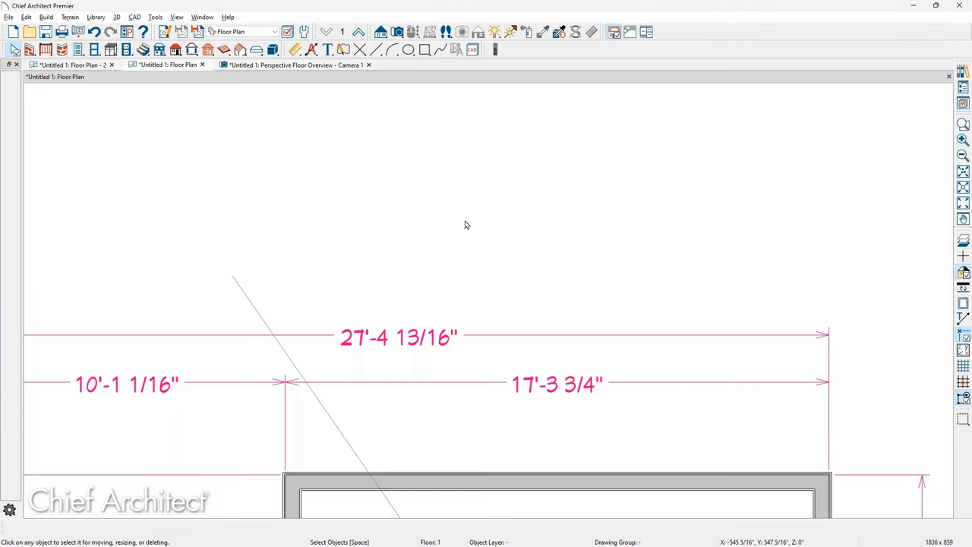
- Select the smaller room rm2 in the floor plan and examine how far its area extends into the doorway
scroll(465, 221, "down", 3)
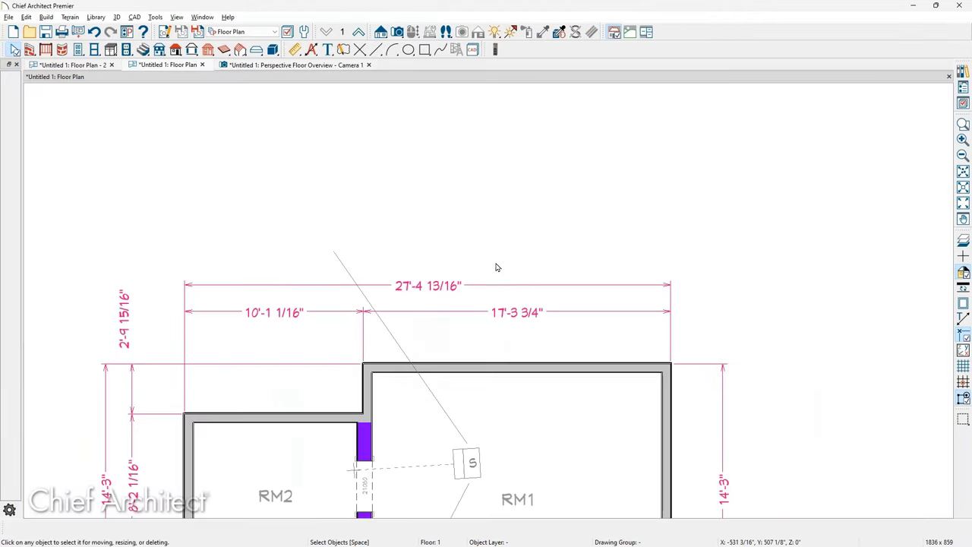
left_click(328, 381)
scroll(328, 381, "up", 2)
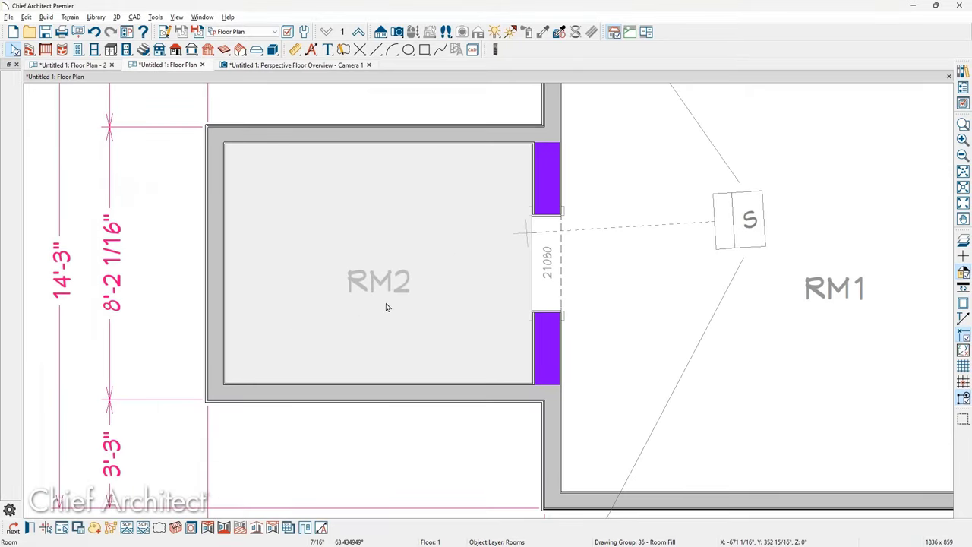
scroll(312, 306, "down", 1)
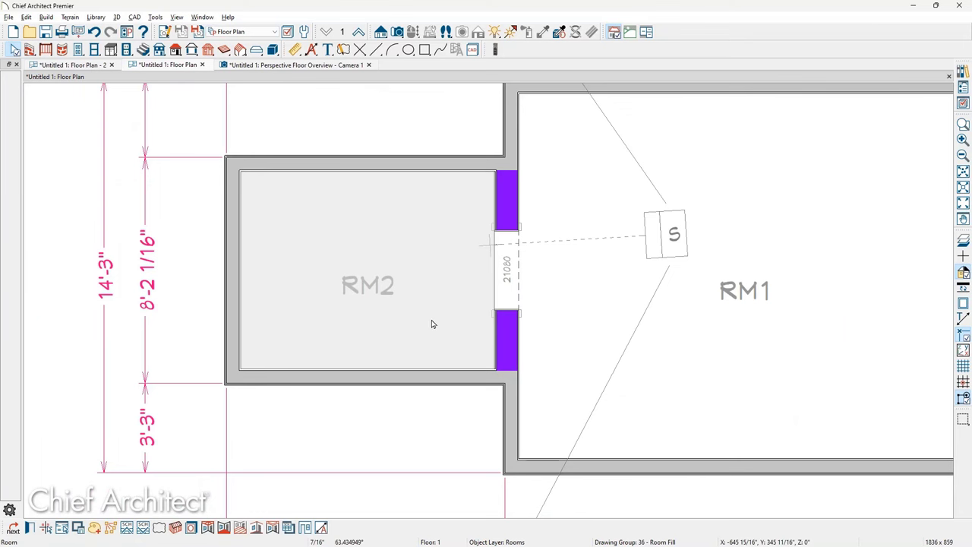
- Select the overview camera in rm1, switch to the perspective floor overview and examine the flooring transition at the doorway
left_click(647, 234)
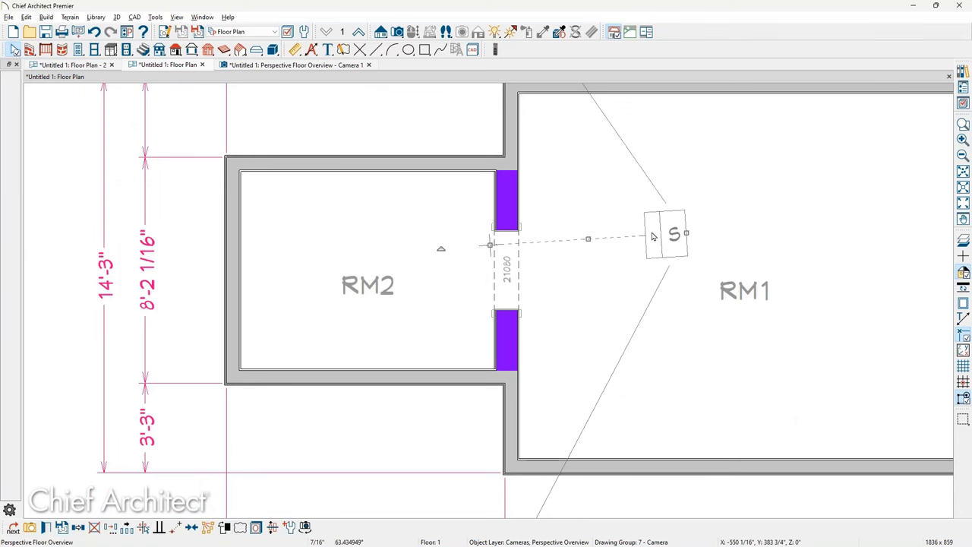
key("ctrl+Tab")
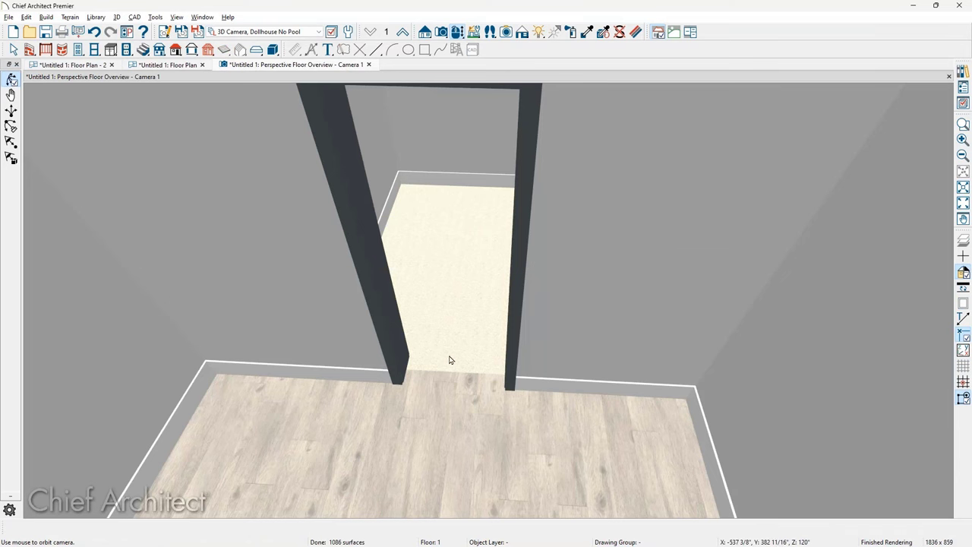
scroll(449, 361, "down", 3)
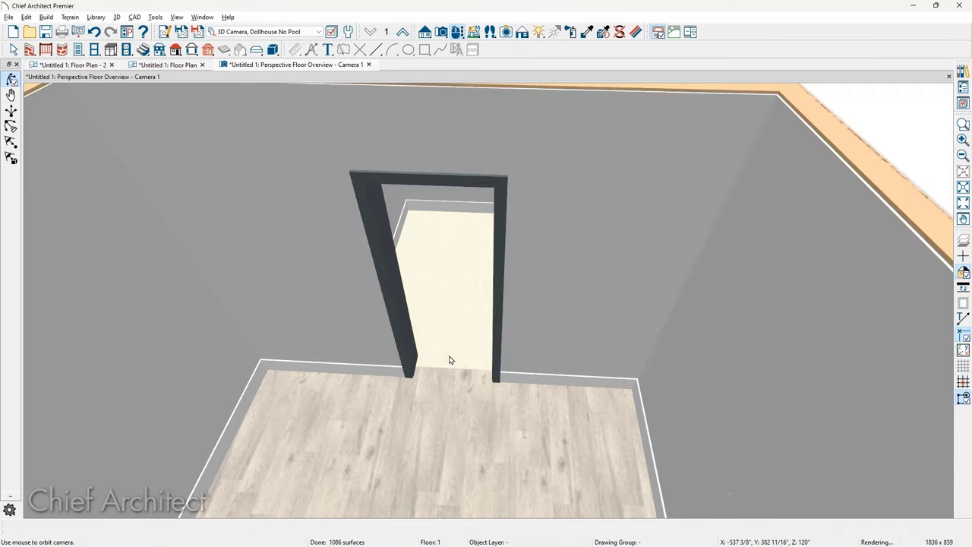